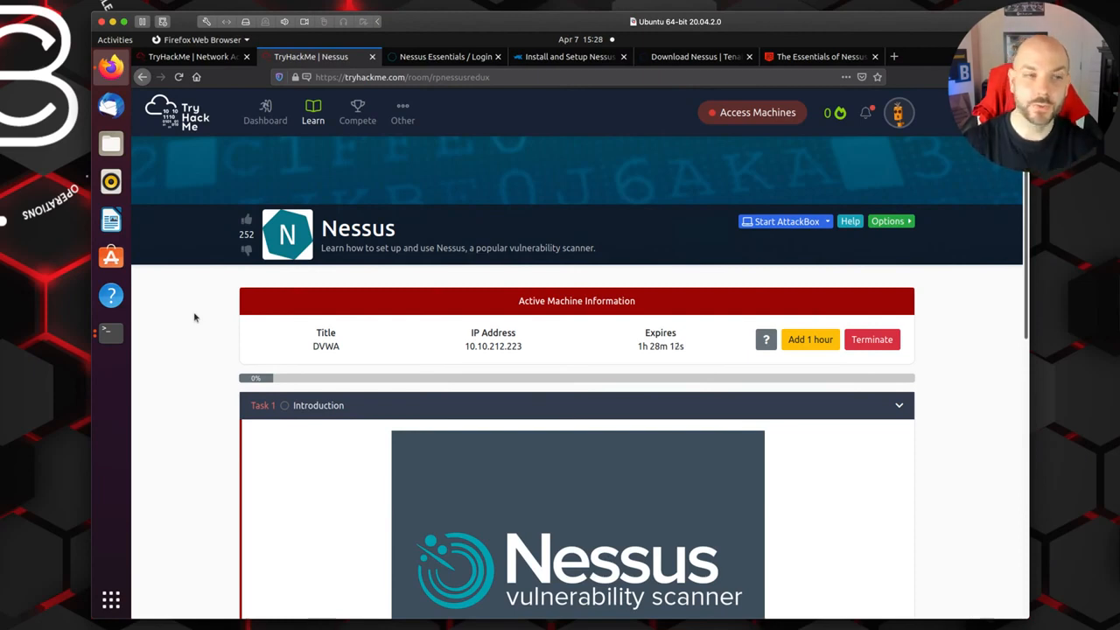
# Step: Read the Task 1 Introduction of the Nessus room and mark its description question as completed
pyautogui.scroll(-4, 645, 475)
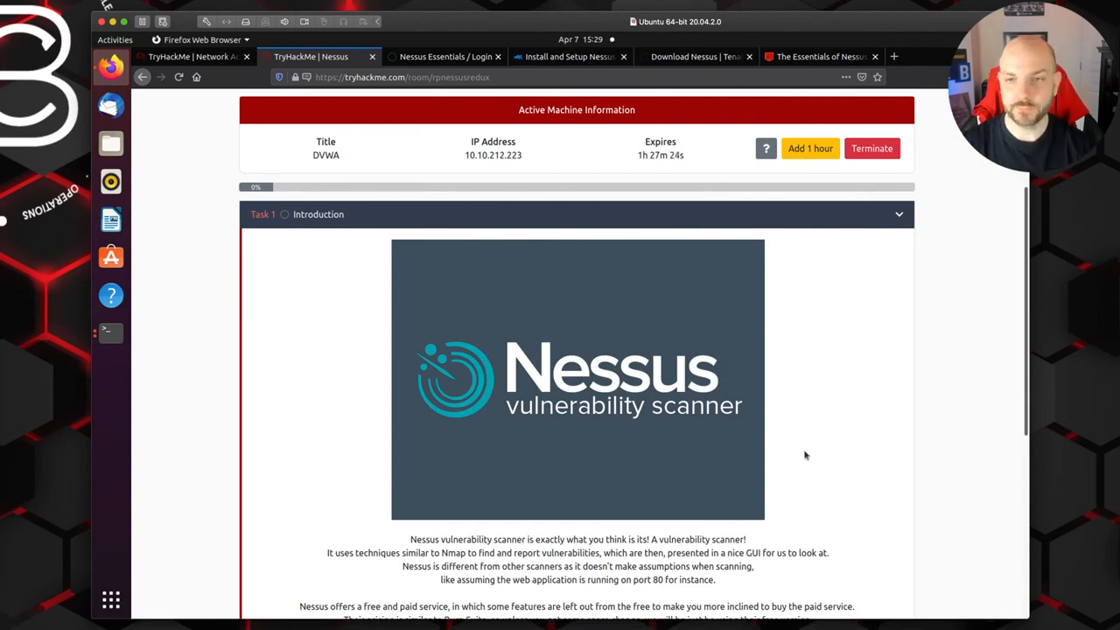
pyautogui.scroll(-4, 803, 457)
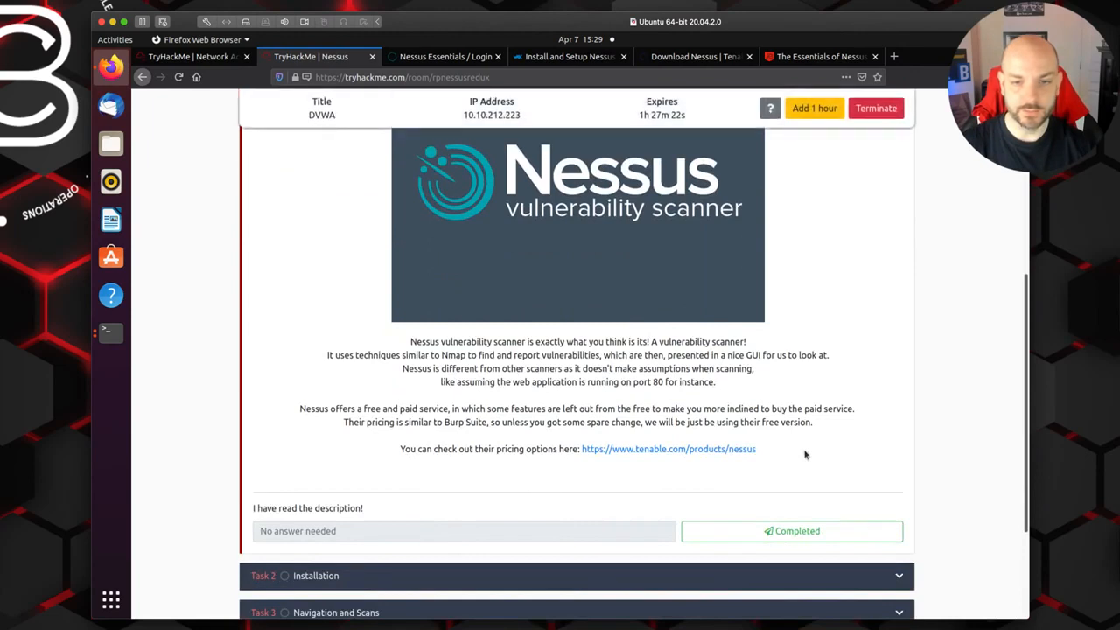
pyautogui.scroll(2, 807, 459)
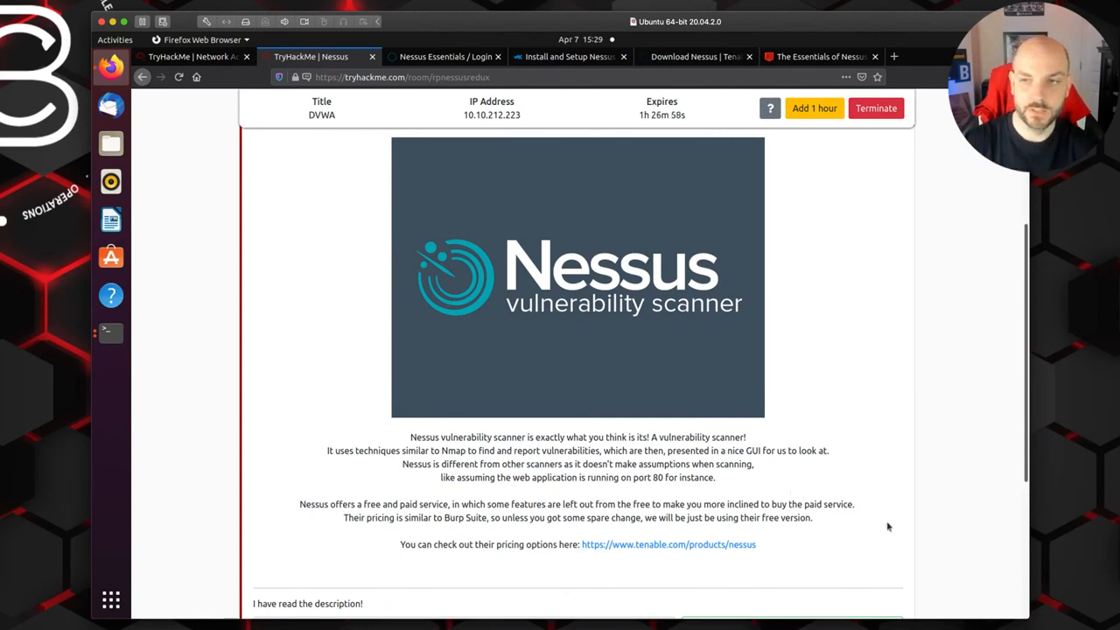
pyautogui.scroll(-3, 889, 526)
pyautogui.scroll(-2, 889, 526)
pyautogui.click(795, 375)
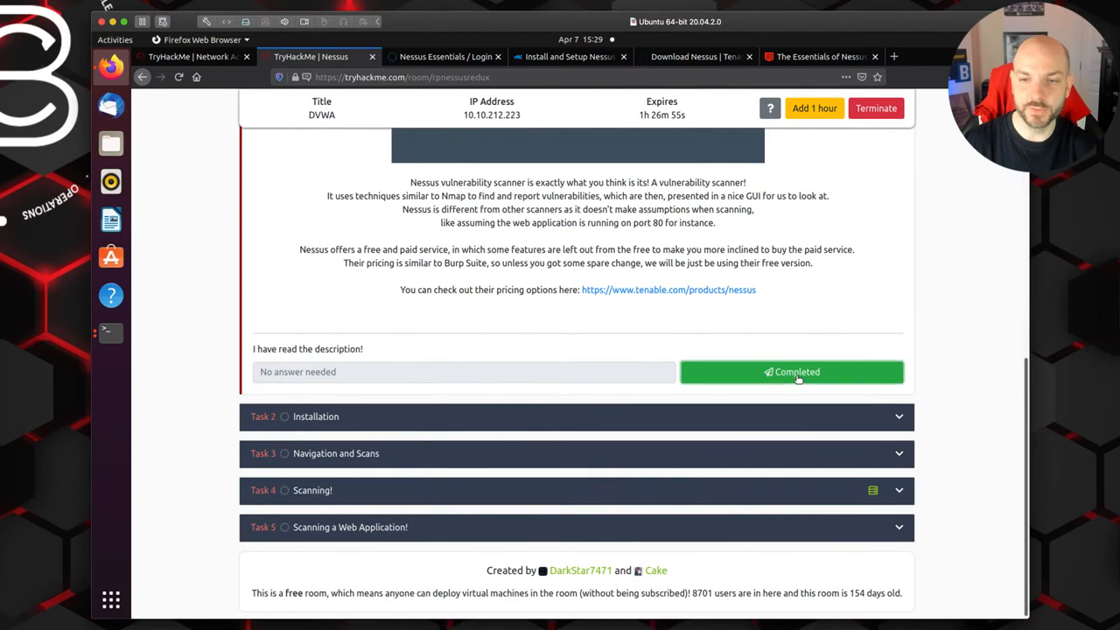
# Step: Expand Task 2 Installation and read its instructions on registering for an activation code, downloading the package and installing it
pyautogui.click(899, 420)
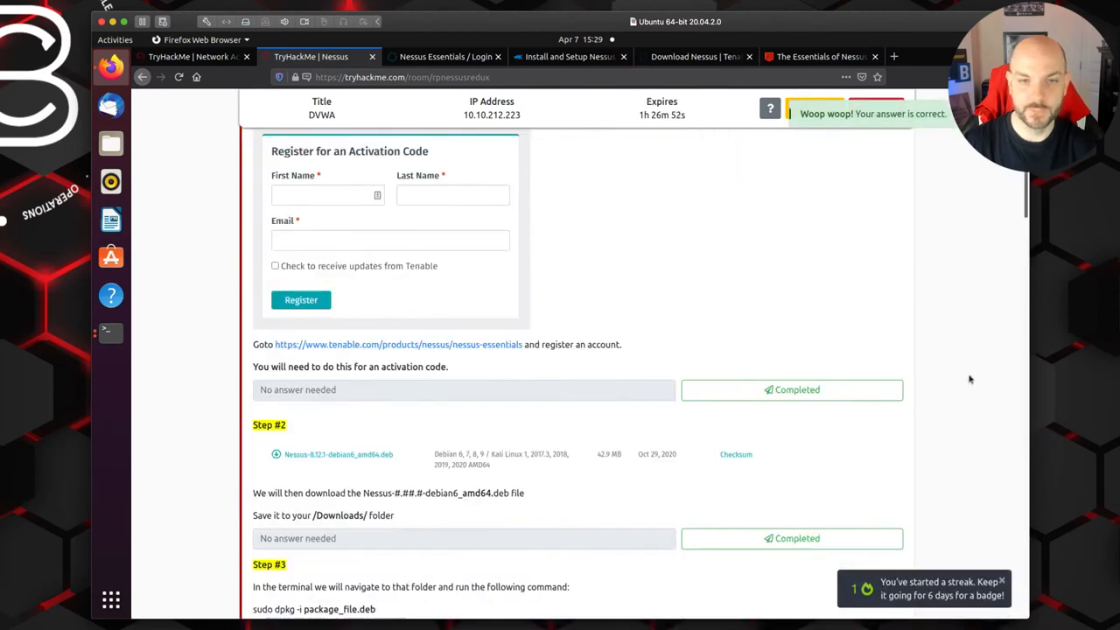
pyautogui.scroll(4, 970, 379)
pyautogui.scroll(5, 969, 379)
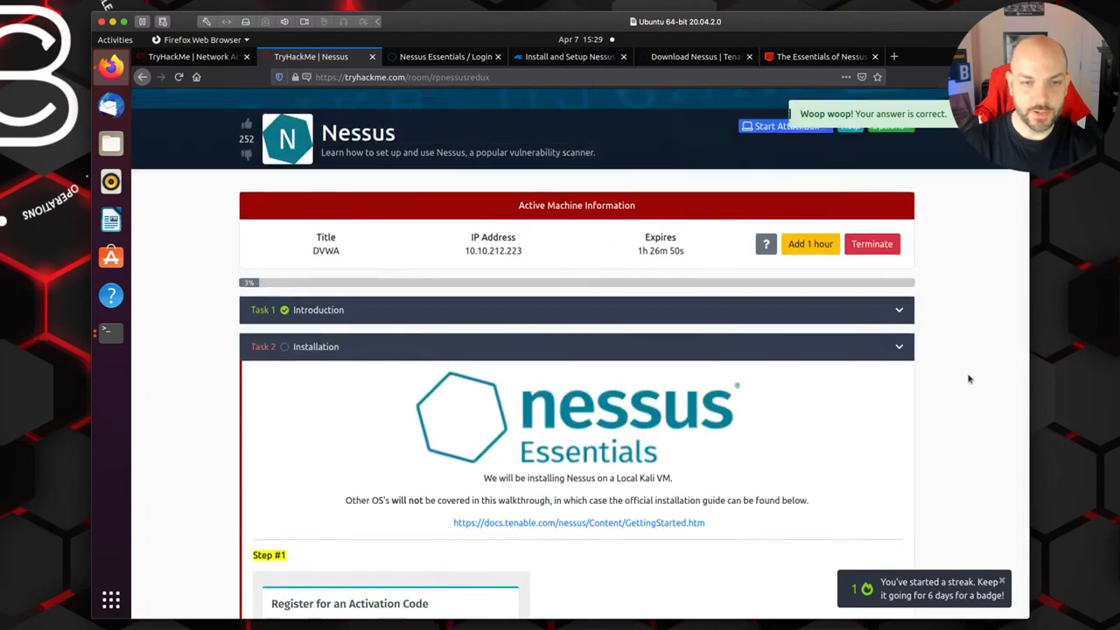
pyautogui.scroll(-2, 969, 379)
pyautogui.scroll(-1, 970, 379)
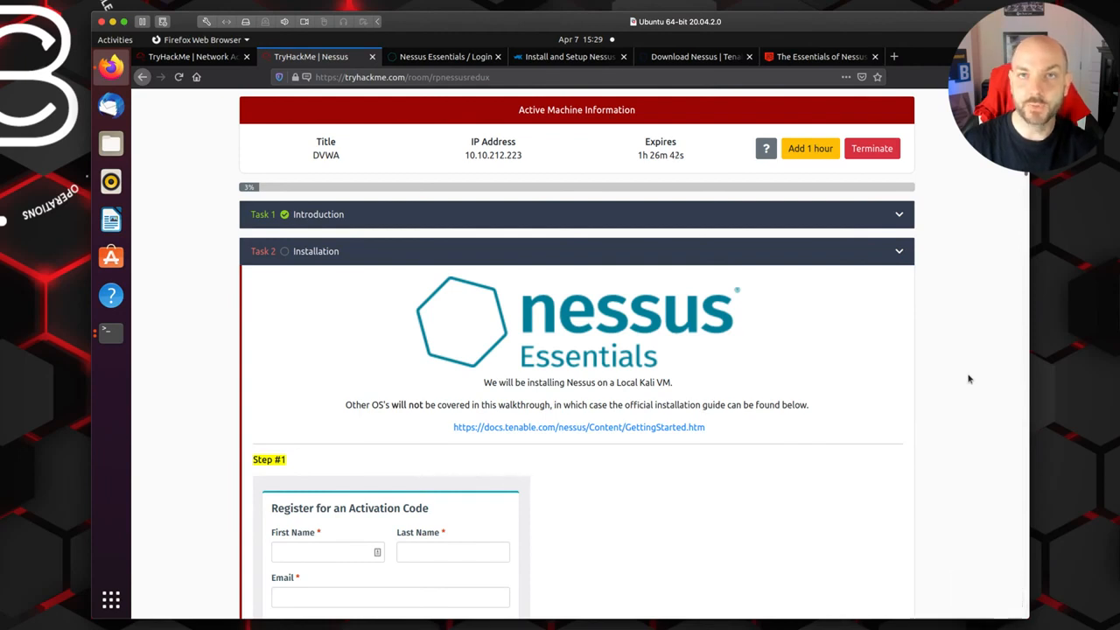
pyautogui.scroll(-1, 969, 379)
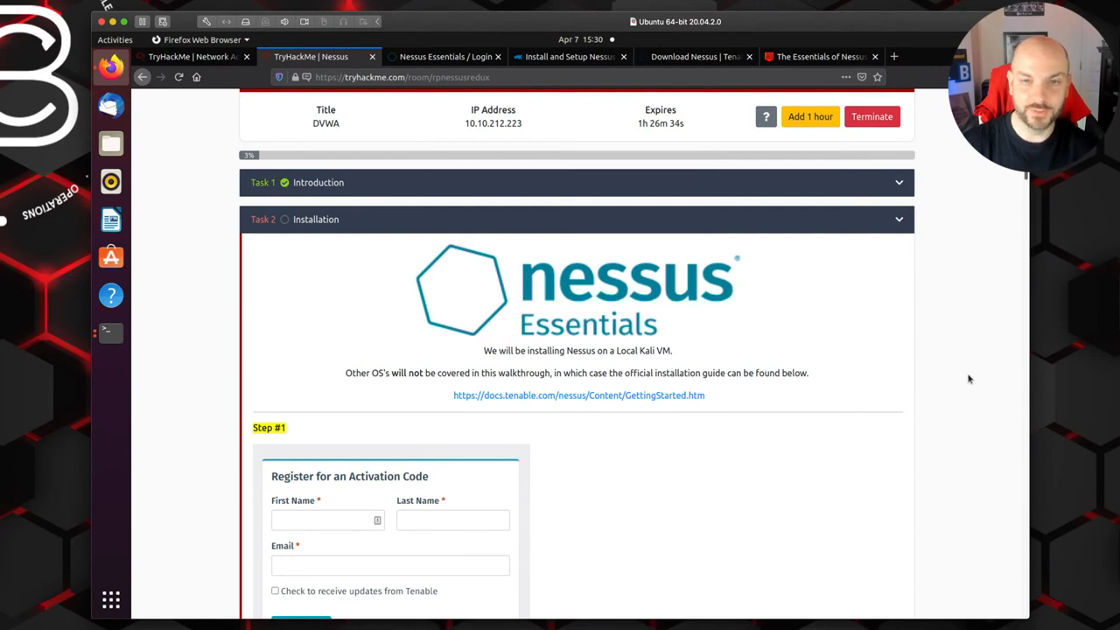
pyautogui.scroll(-4, 968, 378)
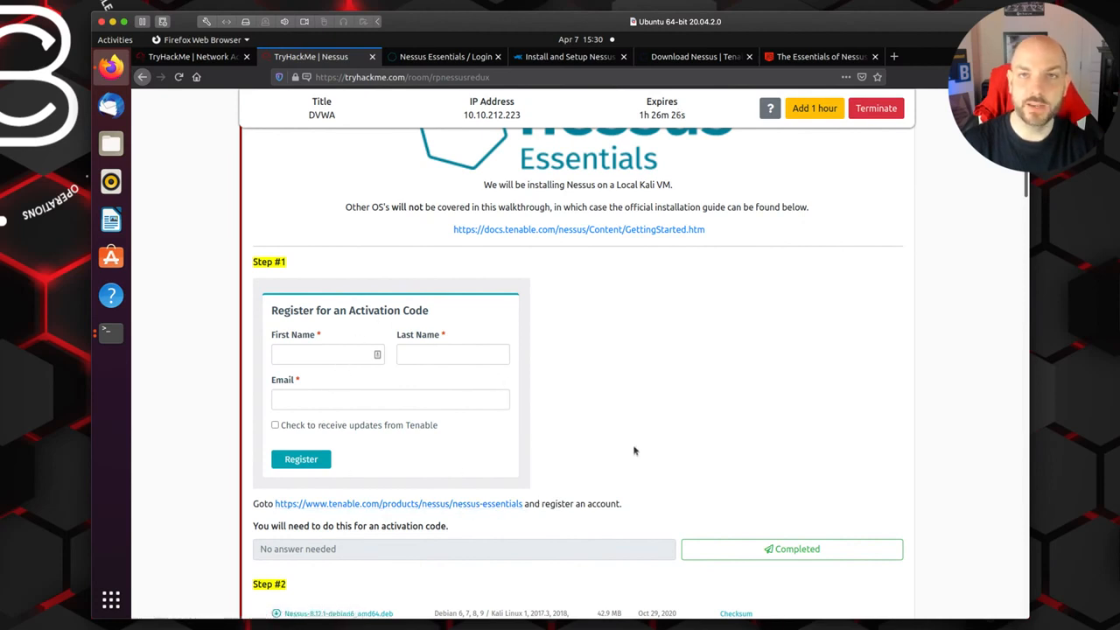
pyautogui.scroll(-2, 634, 451)
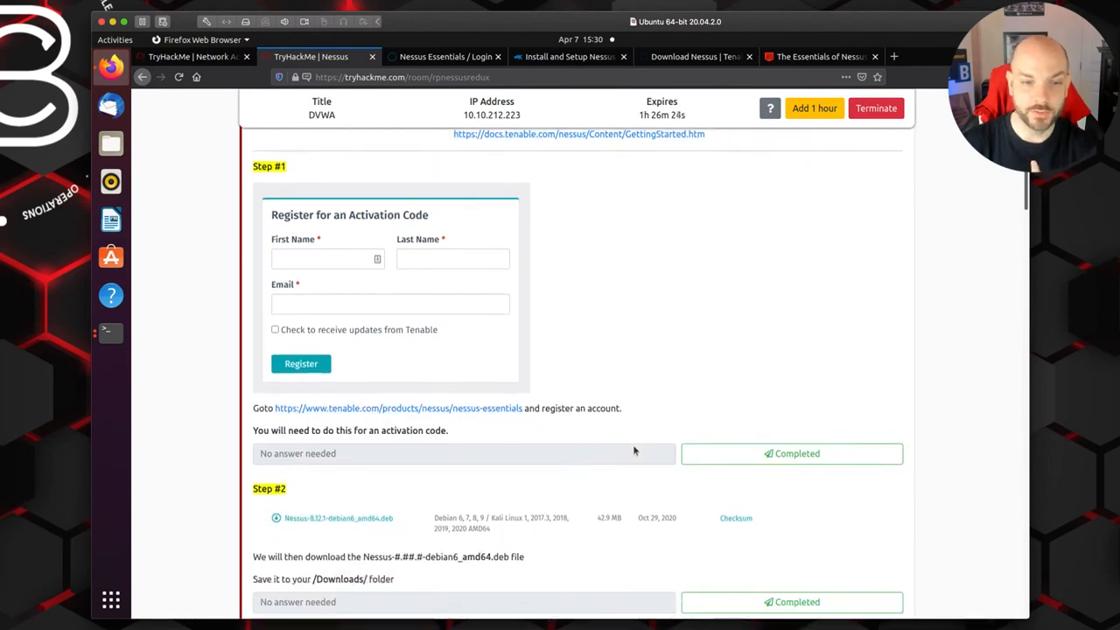
pyautogui.scroll(-3, 634, 451)
pyautogui.scroll(-1, 632, 432)
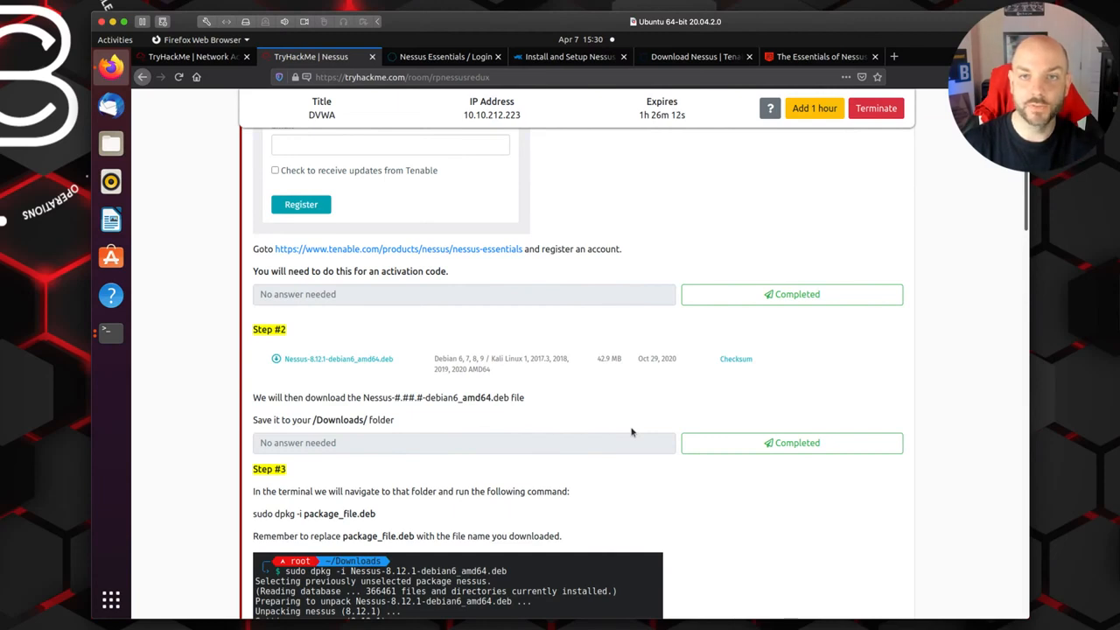
# Step: Examine the Nessus 8.14.0 packages on the Tenable downloads page for the builds matching Debian/Kali and Ubuntu 20.04
pyautogui.click(692, 60)
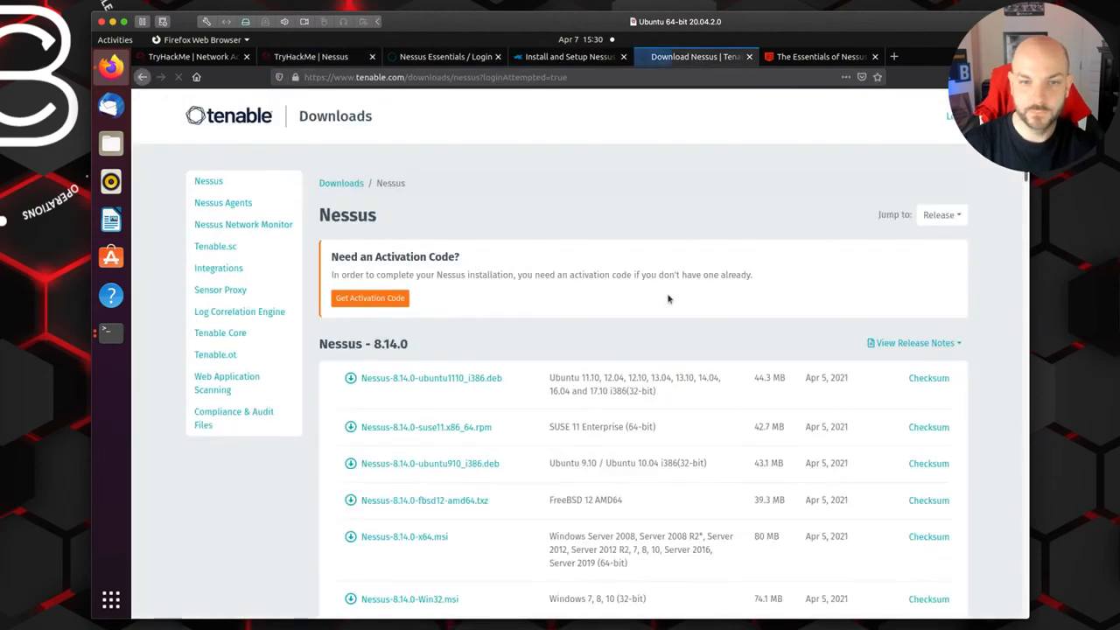
pyautogui.scroll(-3, 667, 300)
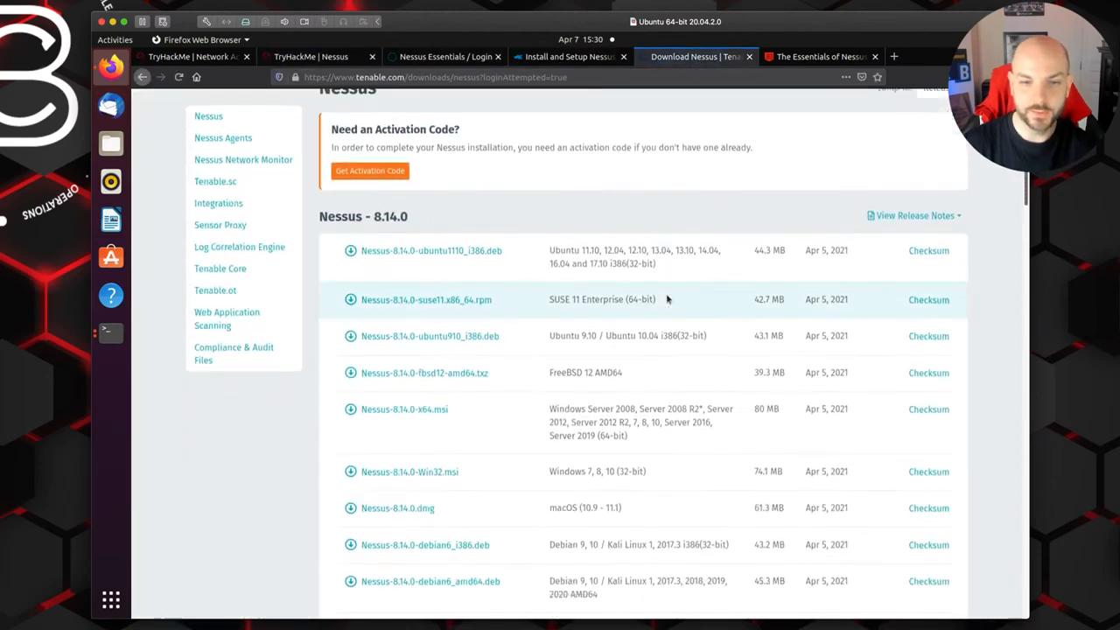
pyautogui.scroll(-1, 667, 299)
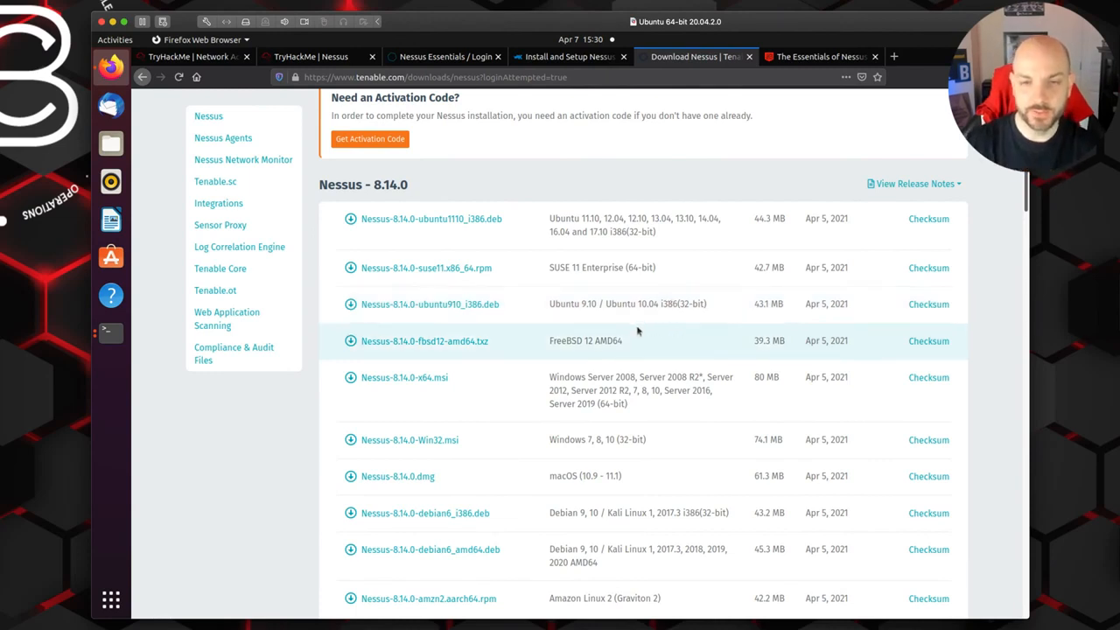
pyautogui.scroll(-1, 638, 331)
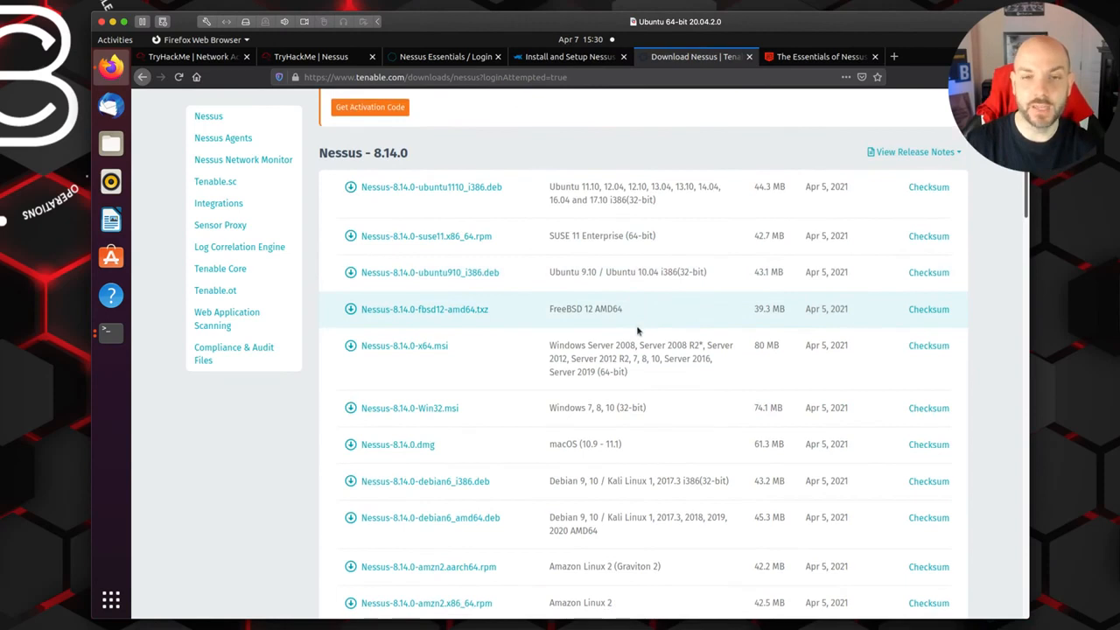
pyautogui.scroll(-4, 638, 331)
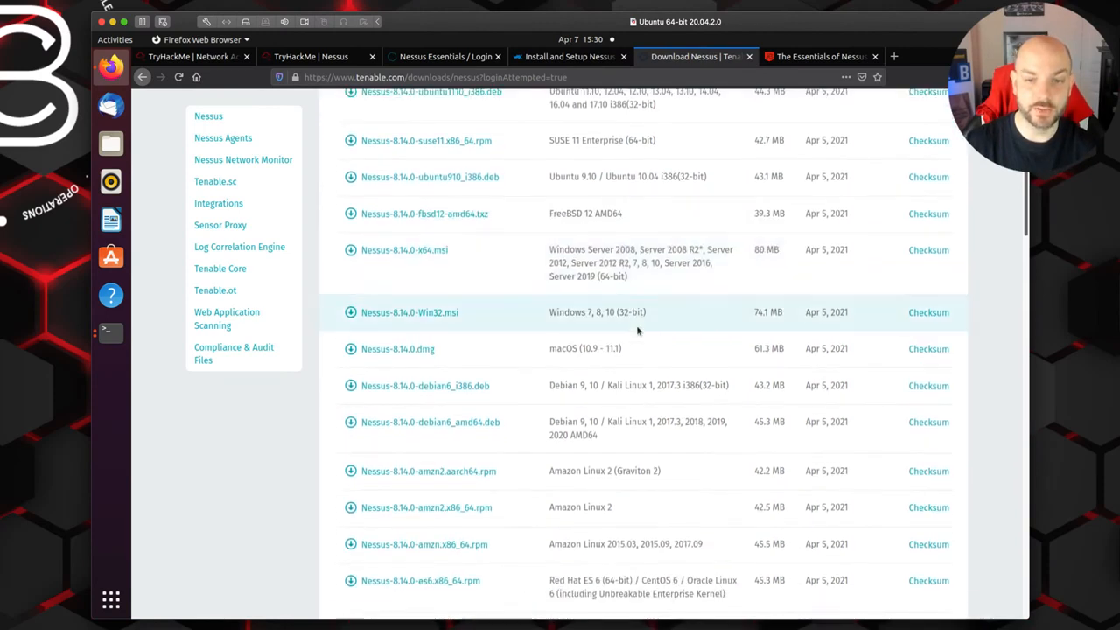
pyautogui.scroll(-1, 638, 330)
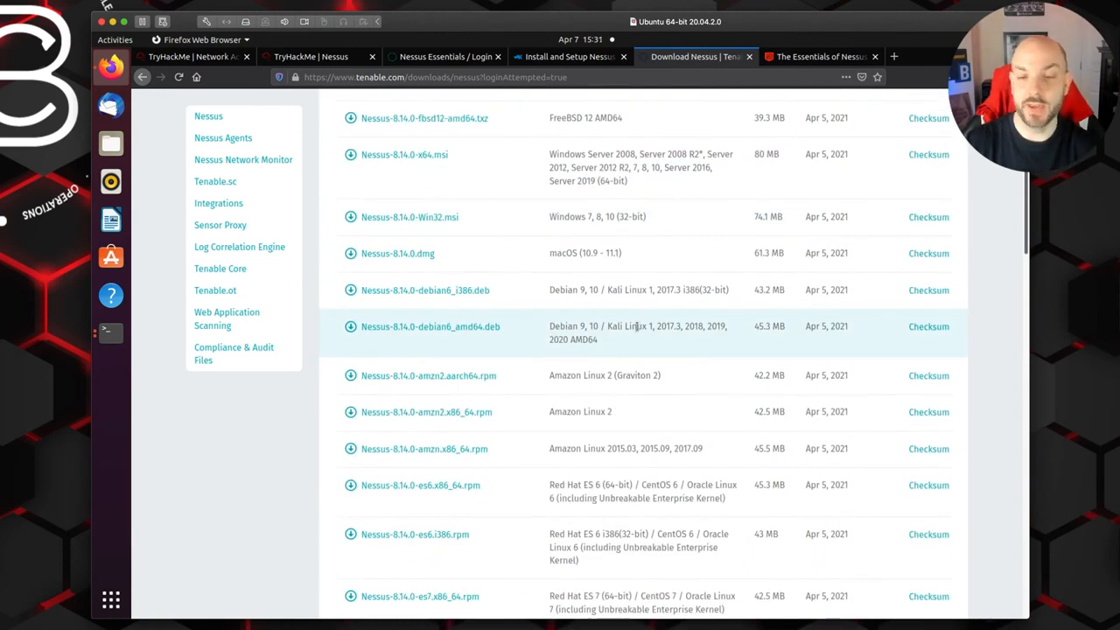
pyautogui.scroll(-2, 637, 329)
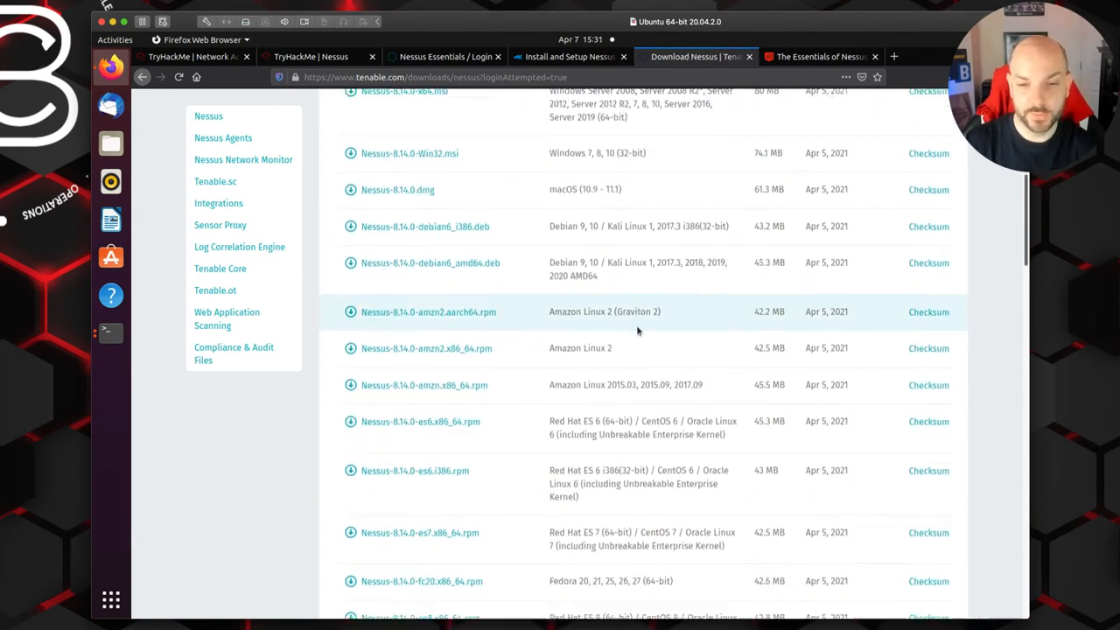
pyautogui.scroll(-4, 637, 330)
pyautogui.scroll(-4, 637, 330)
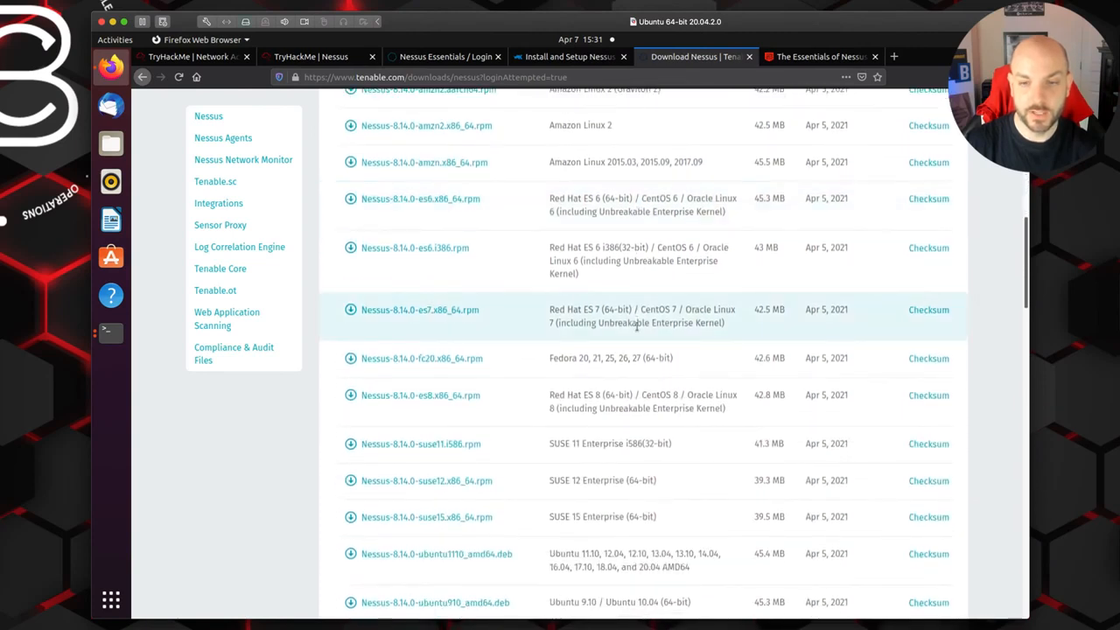
pyautogui.scroll(-5, 637, 328)
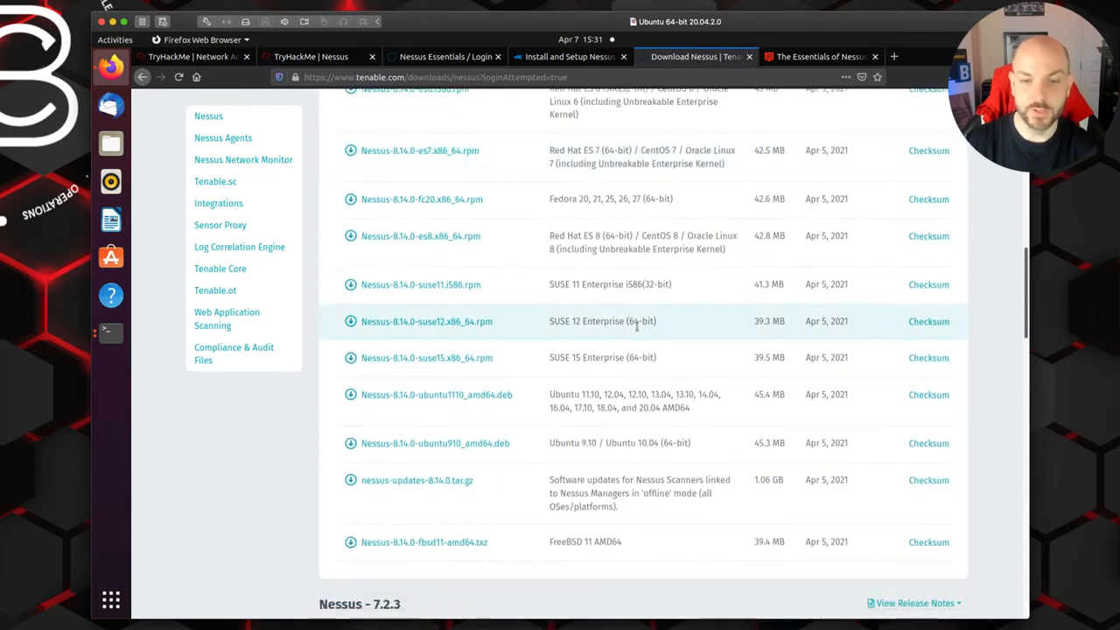
pyautogui.scroll(-1, 636, 327)
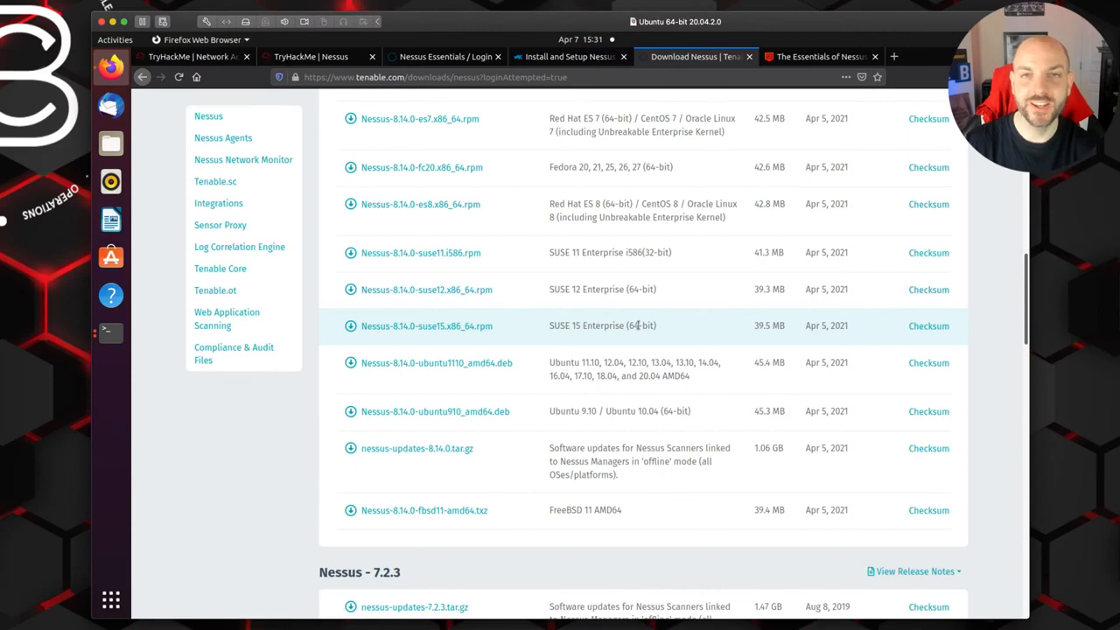
pyautogui.scroll(3, 624, 254)
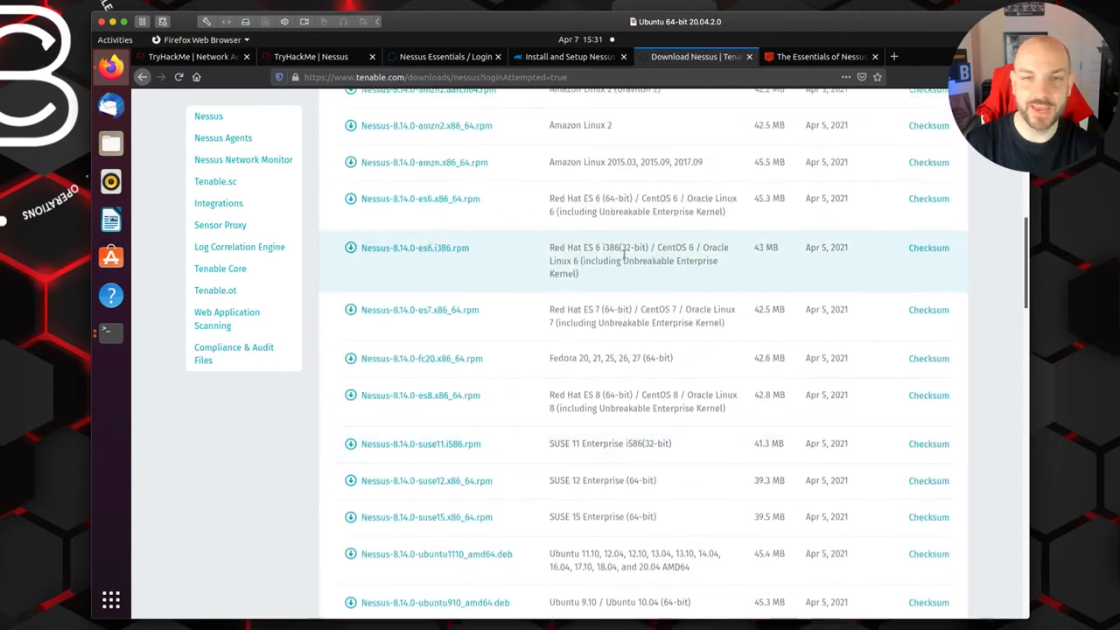
# Step: Return to the TryHackMe Nessus room and read the installation instructions from Step #2 to Step #5
pyautogui.click(278, 60)
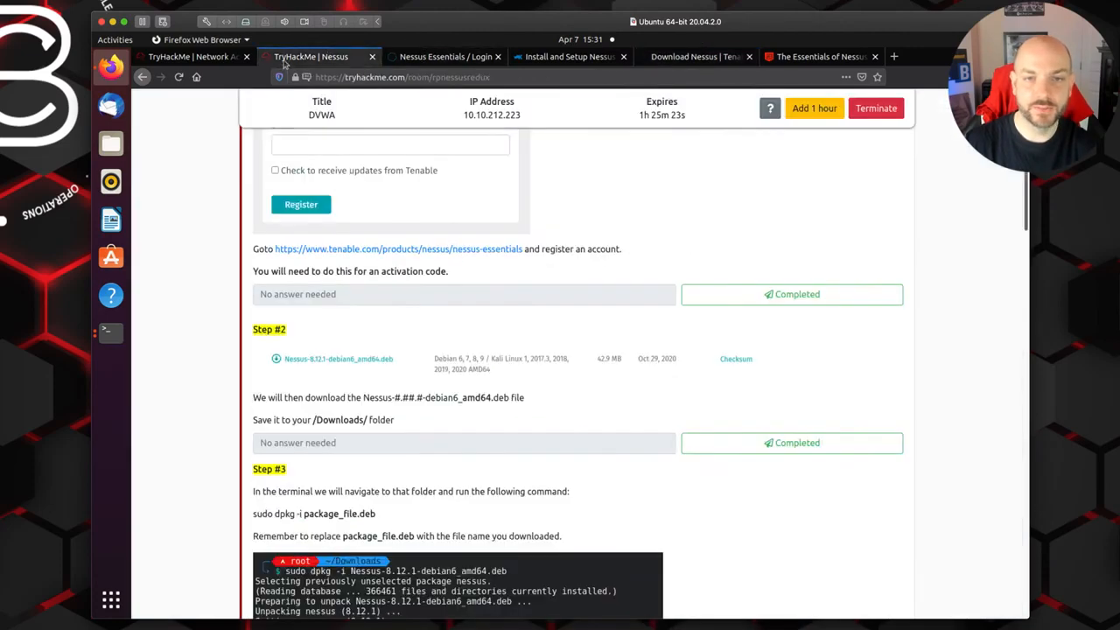
pyautogui.scroll(-2, 595, 322)
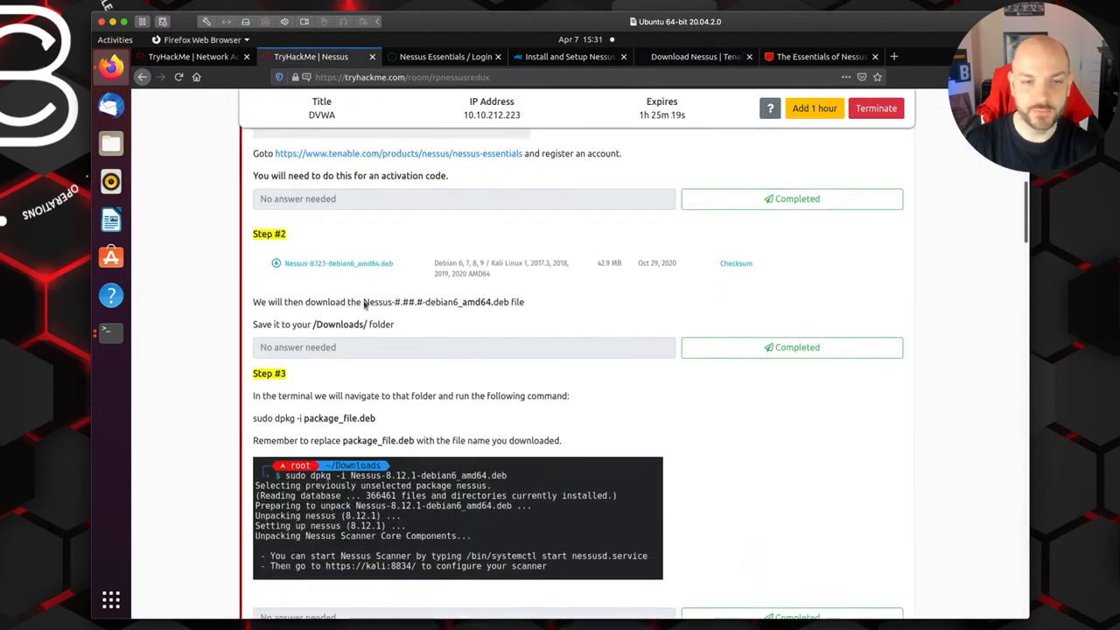
pyautogui.scroll(-2, 342, 323)
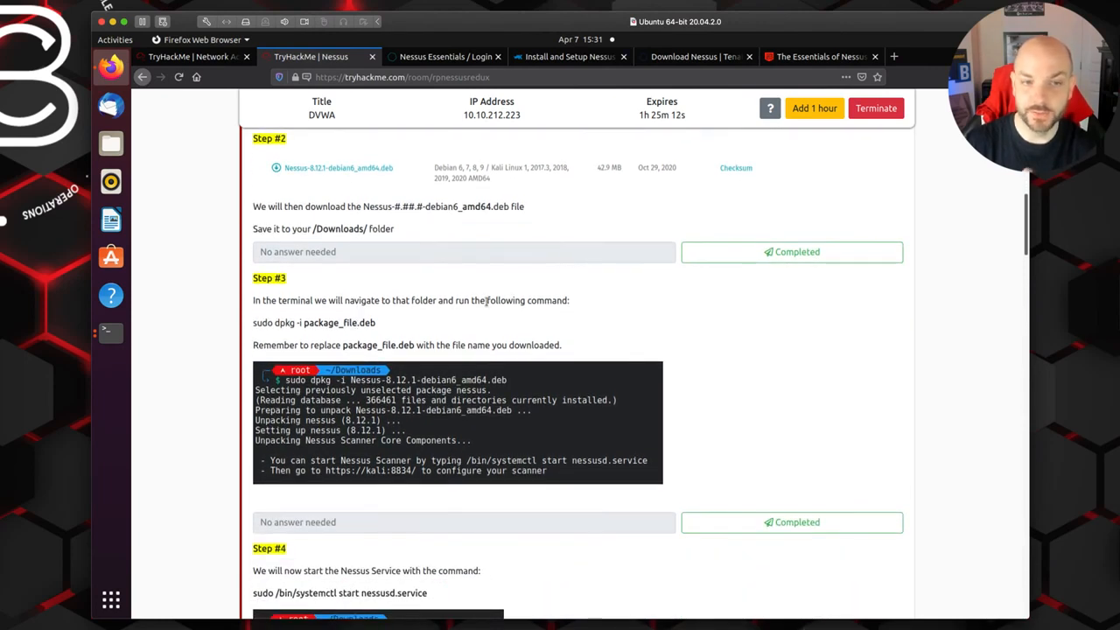
pyautogui.scroll(-1, 487, 302)
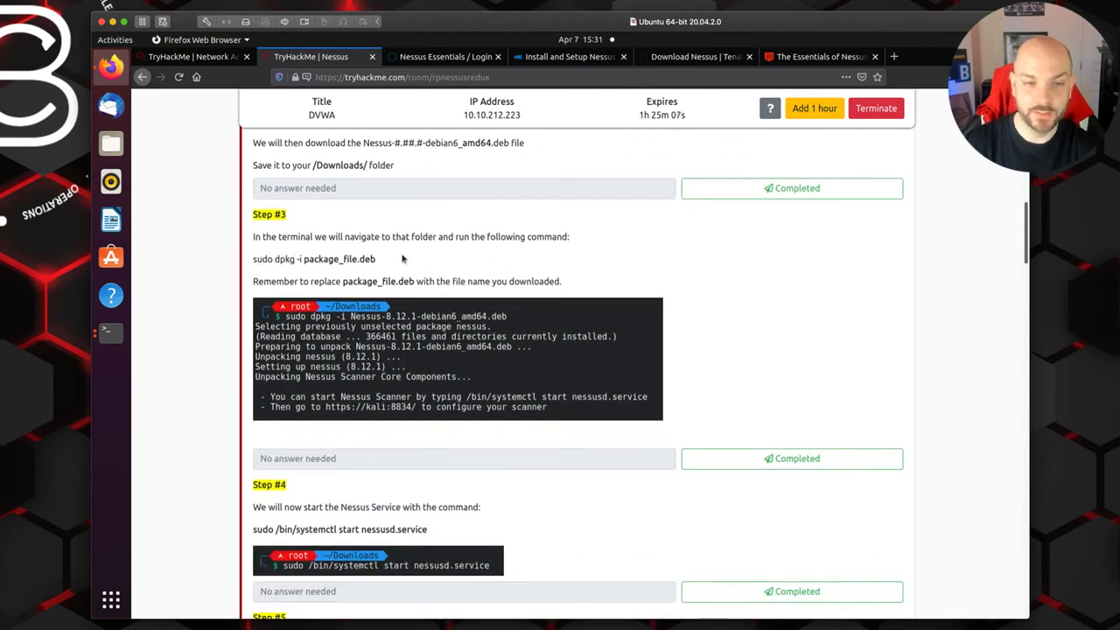
pyautogui.scroll(-2, 403, 258)
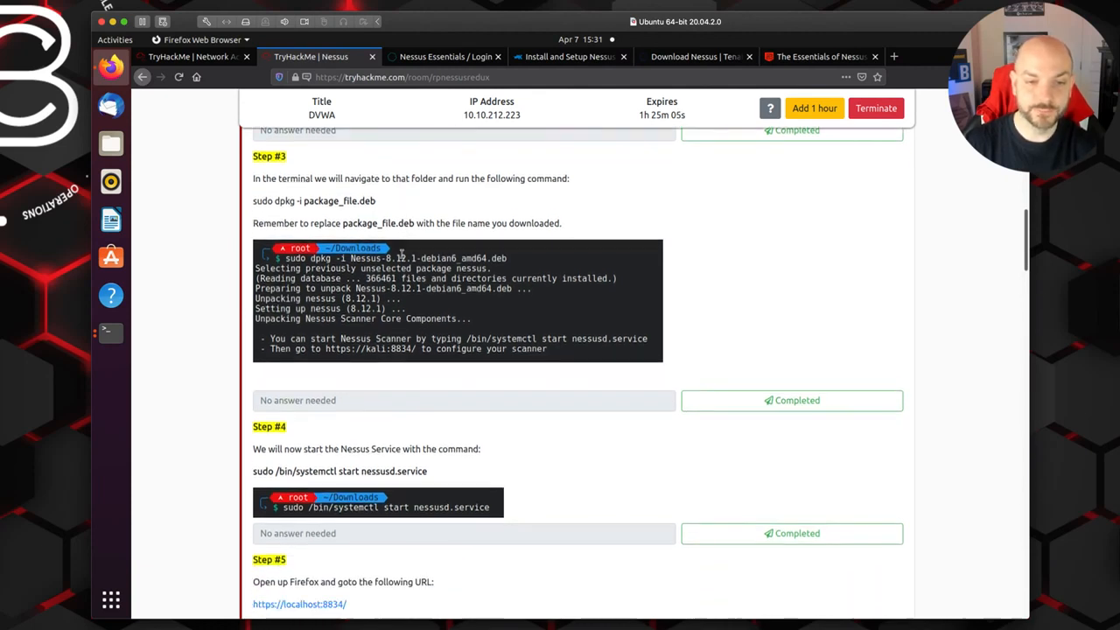
pyautogui.scroll(-1, 404, 259)
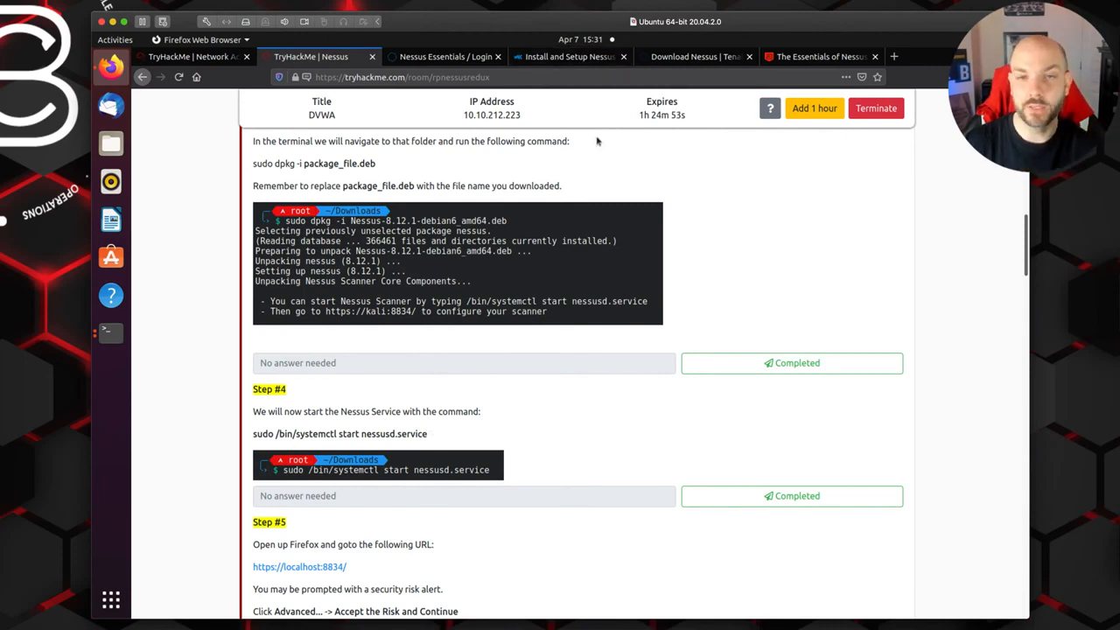
# Step: Open the kifarunix guide for Ubuntu 20.04 and read its Nessus installer download, checksum and install commands
pyautogui.click(593, 63)
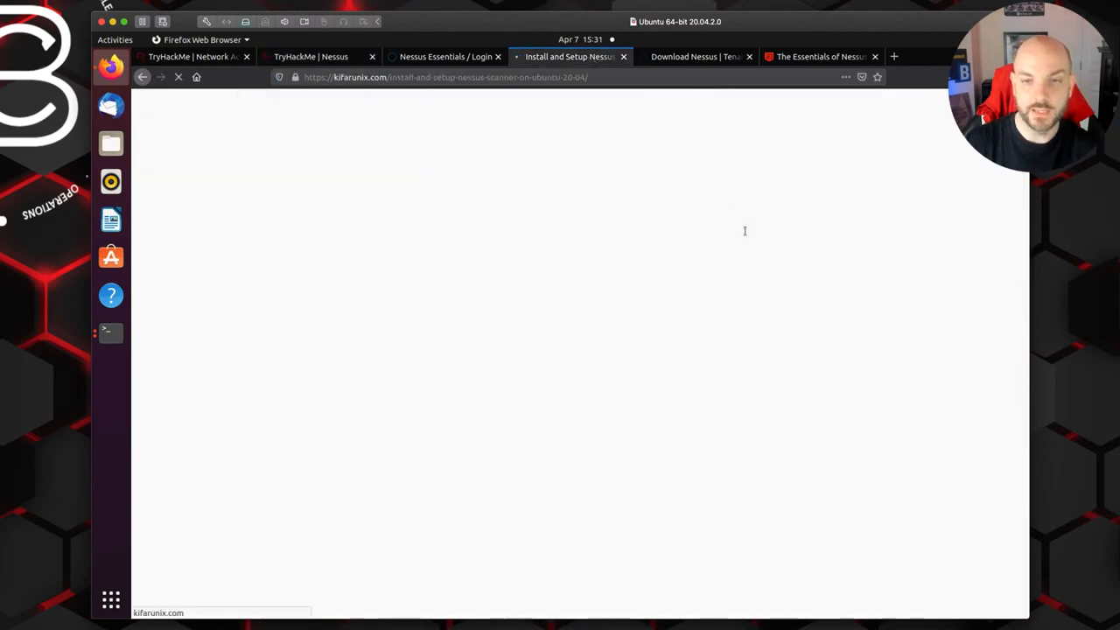
pyautogui.scroll(-7, 746, 235)
pyautogui.scroll(-8, 746, 235)
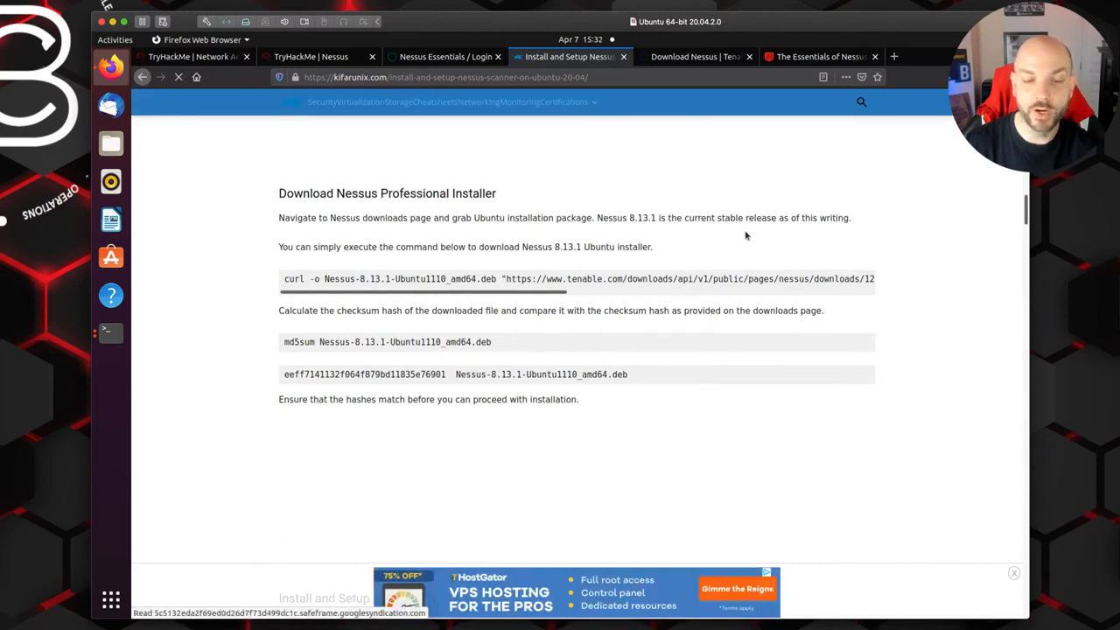
pyautogui.scroll(-2, 745, 235)
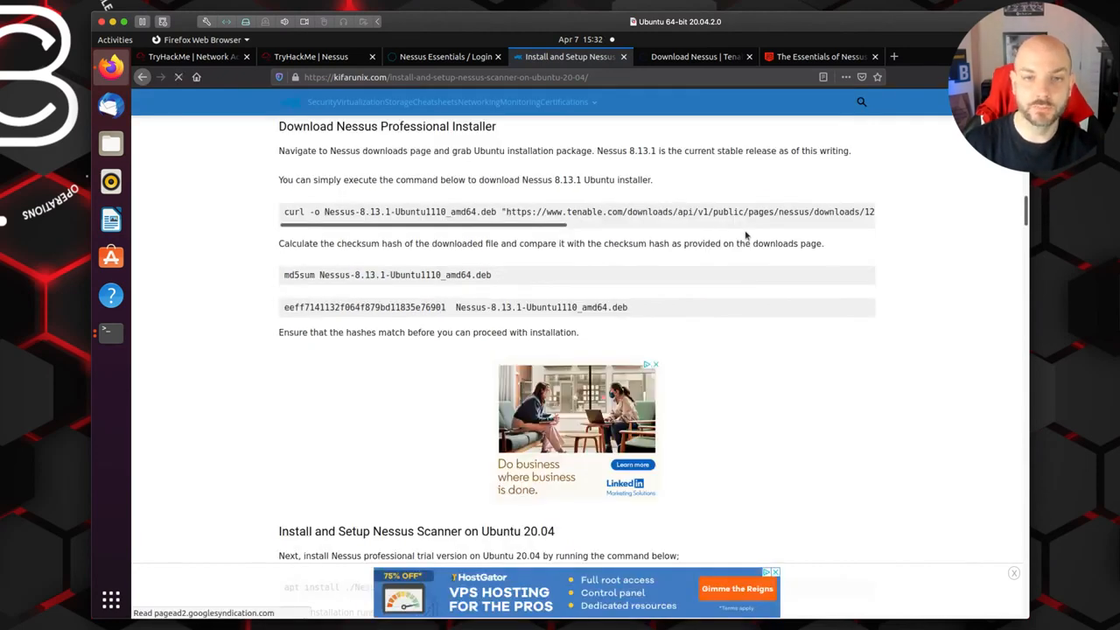
pyautogui.scroll(-1, 746, 235)
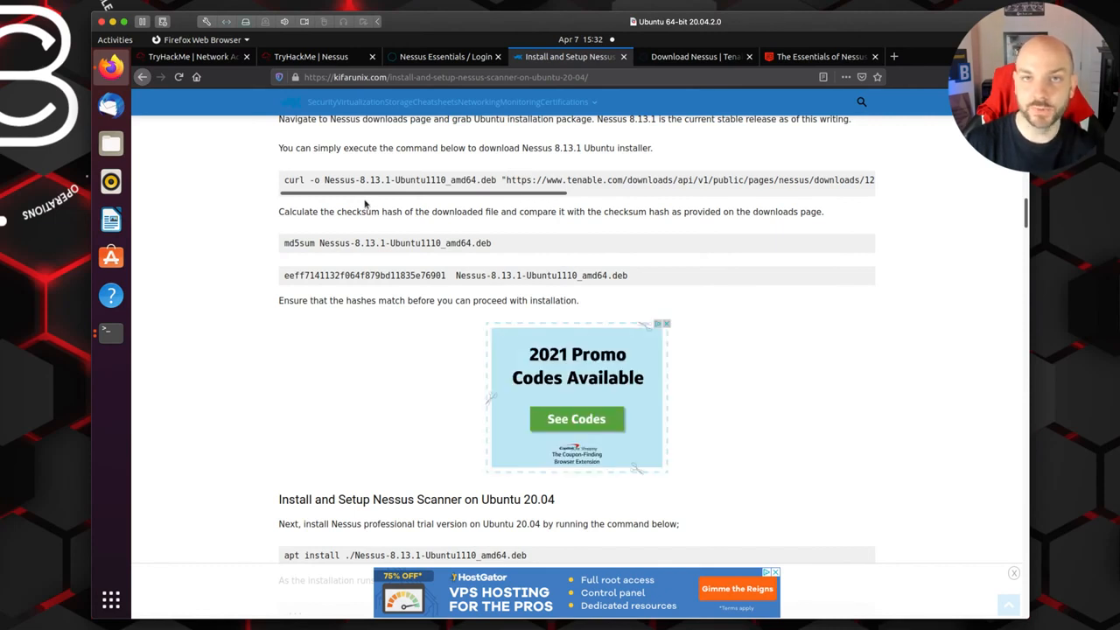
# Step: Revisit the room's installation steps and Tenable's download list, and return to the Ubuntu 20.04 installation guide
pyautogui.click(434, 61)
pyautogui.click(340, 58)
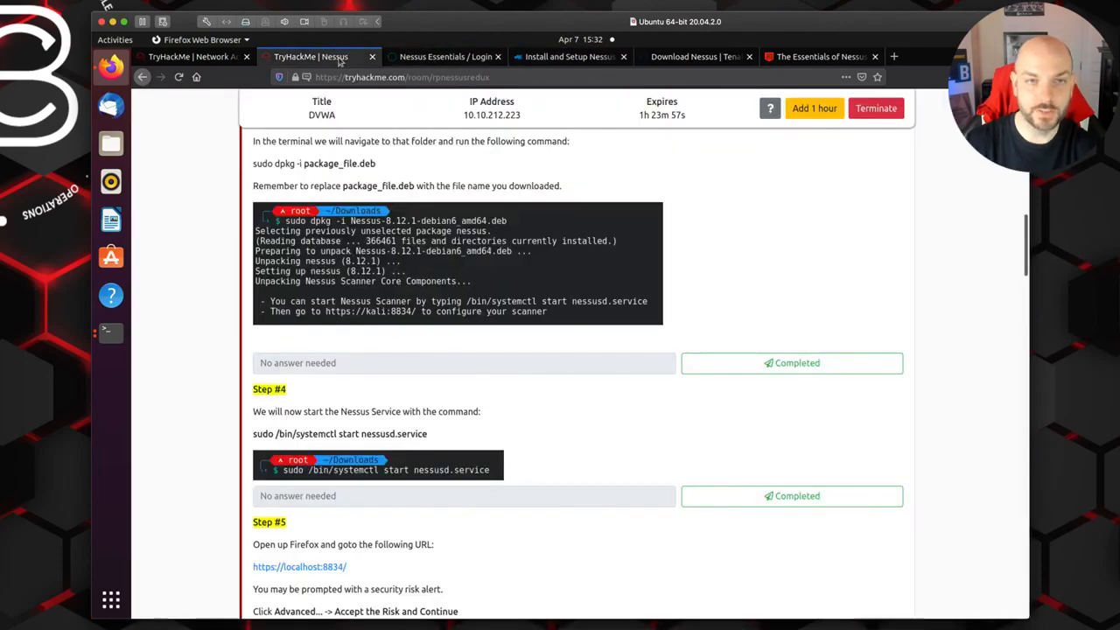
pyautogui.click(682, 58)
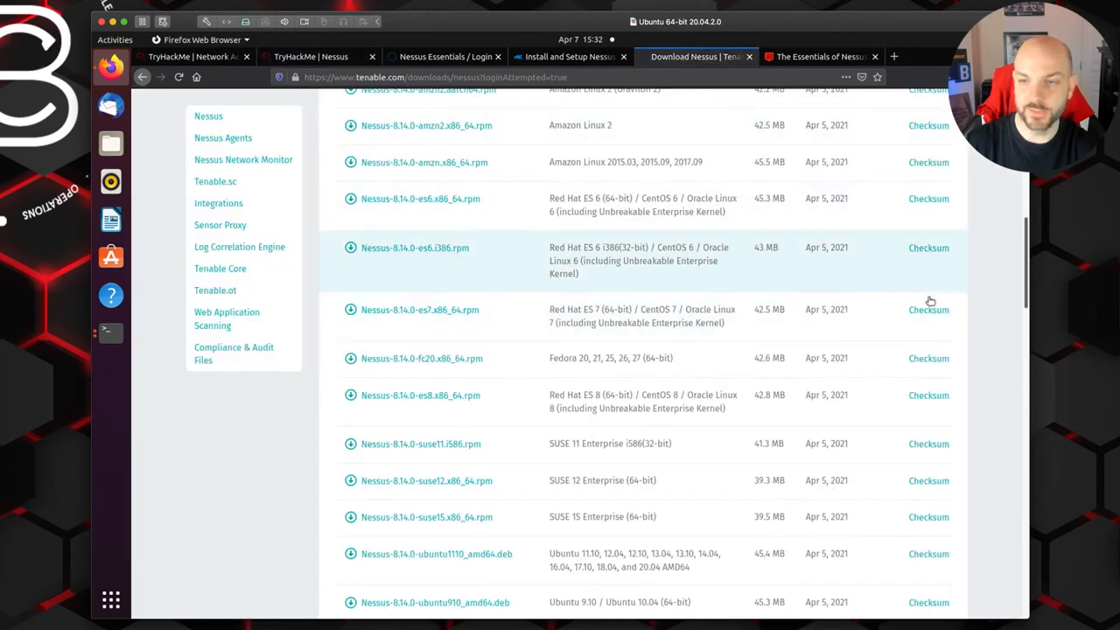
pyautogui.click(548, 57)
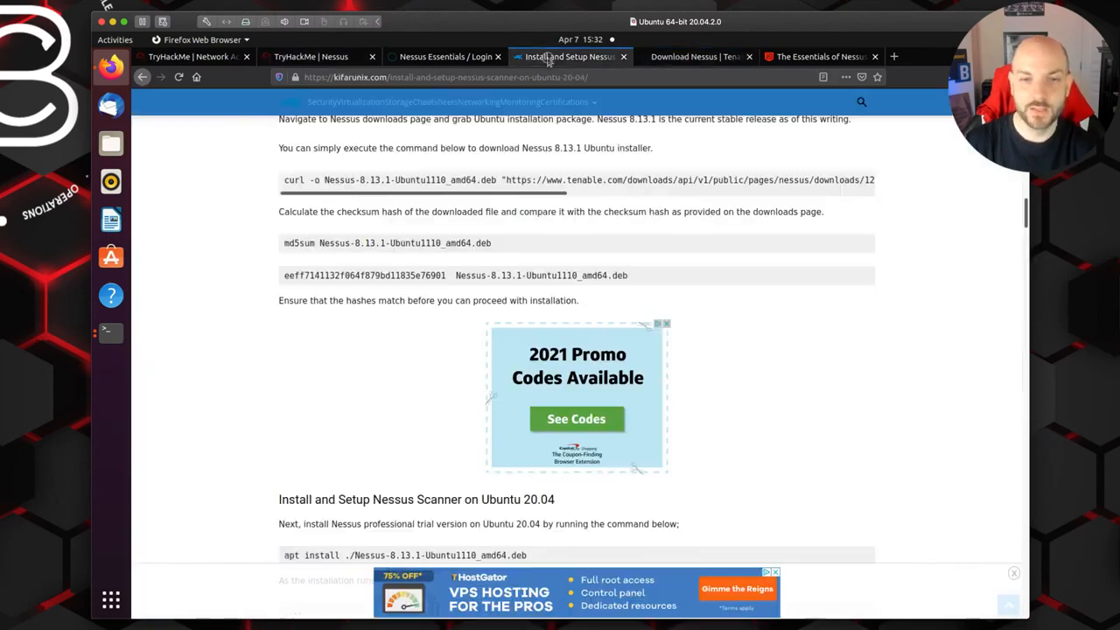
# Step: Read the Ubuntu 20.04 guide's install command and its section on enabling the service with systemctl enable --now nessusd
pyautogui.scroll(-4, 734, 283)
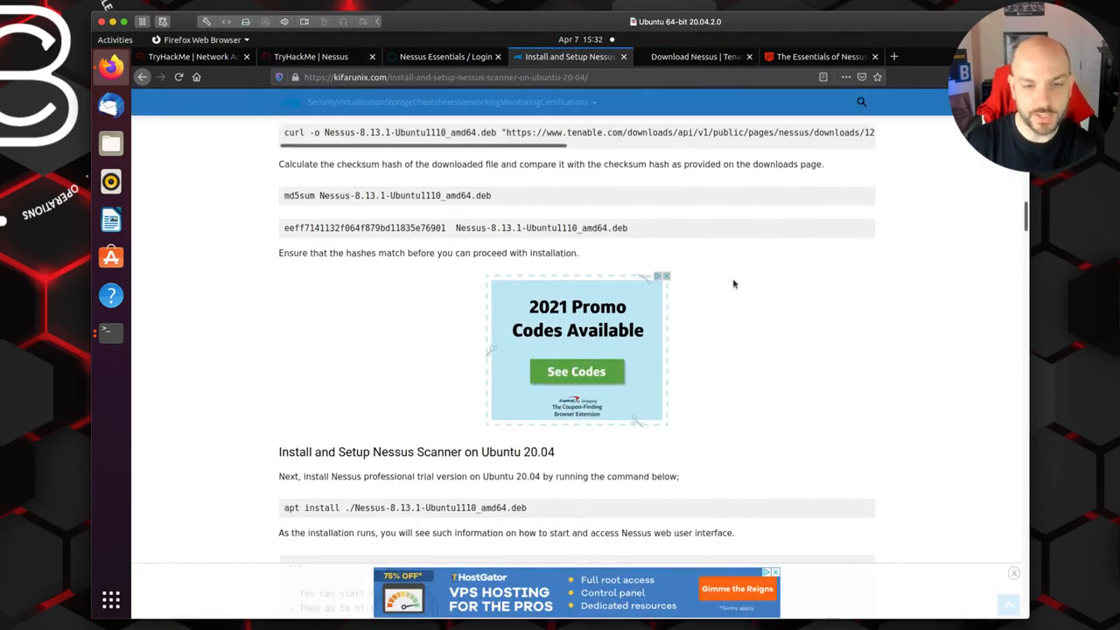
pyautogui.scroll(-4, 735, 283)
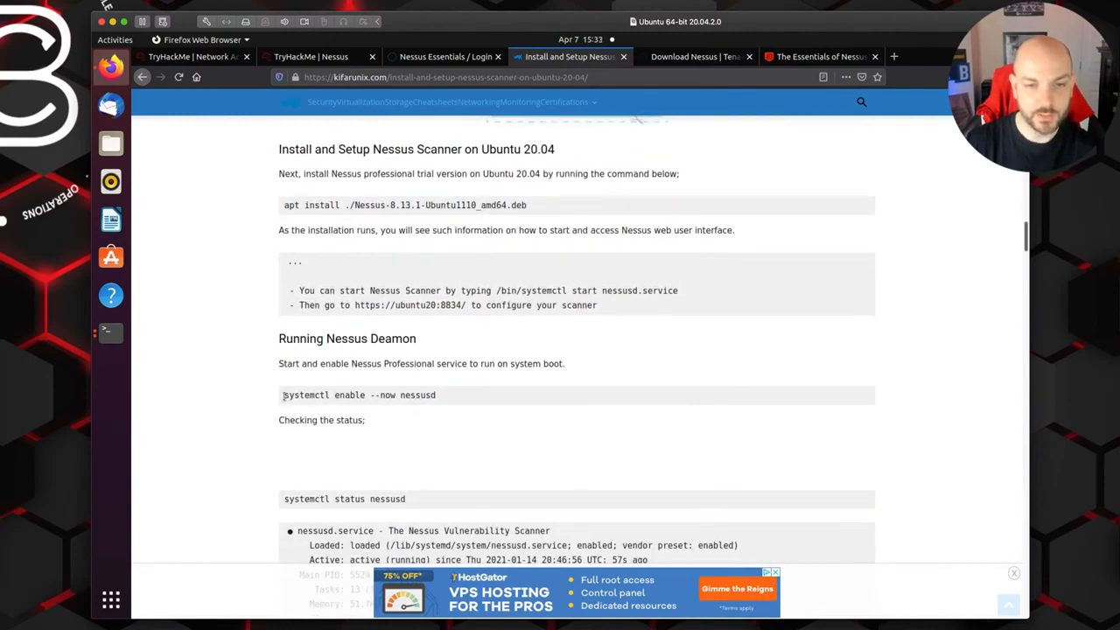
pyautogui.moveTo(283, 395); pyautogui.dragTo(434, 398)
pyautogui.scroll(-2, 432, 399)
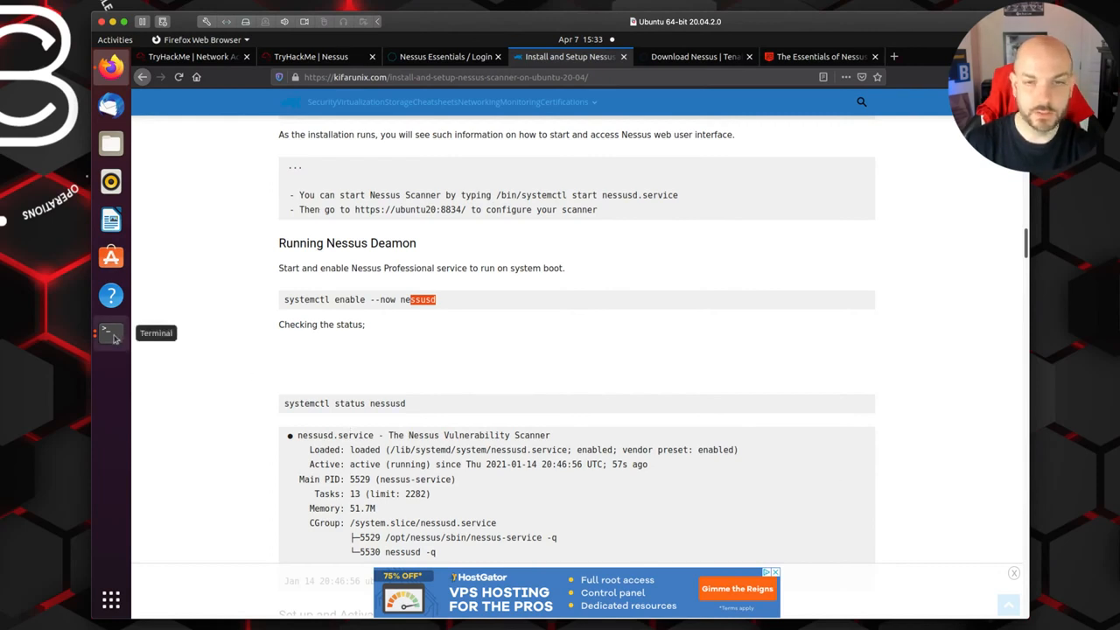
# Step: Return to the TryHackMe Nessus room and read Step #4 on starting the service and Step #5 on opening localhost:8834
pyautogui.click(326, 65)
pyautogui.scroll(-5, 578, 340)
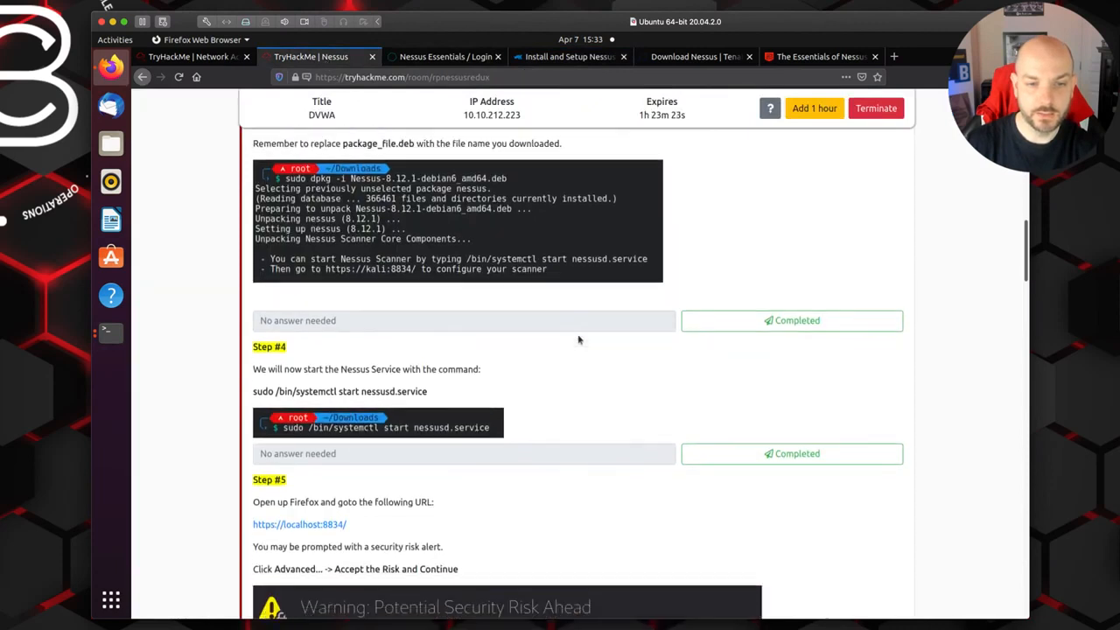
pyautogui.scroll(-1, 578, 340)
pyautogui.scroll(-1, 578, 340)
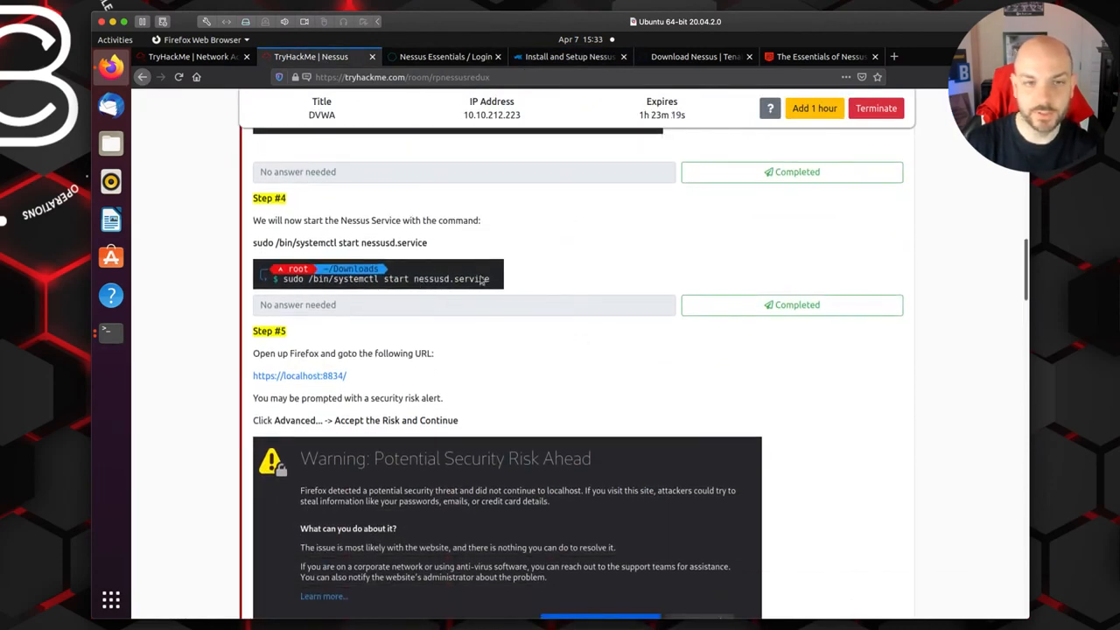
# Step: Switch to the non-root terminal window and check the Nessus service with systemctl status nessusd
pyautogui.click(107, 339)
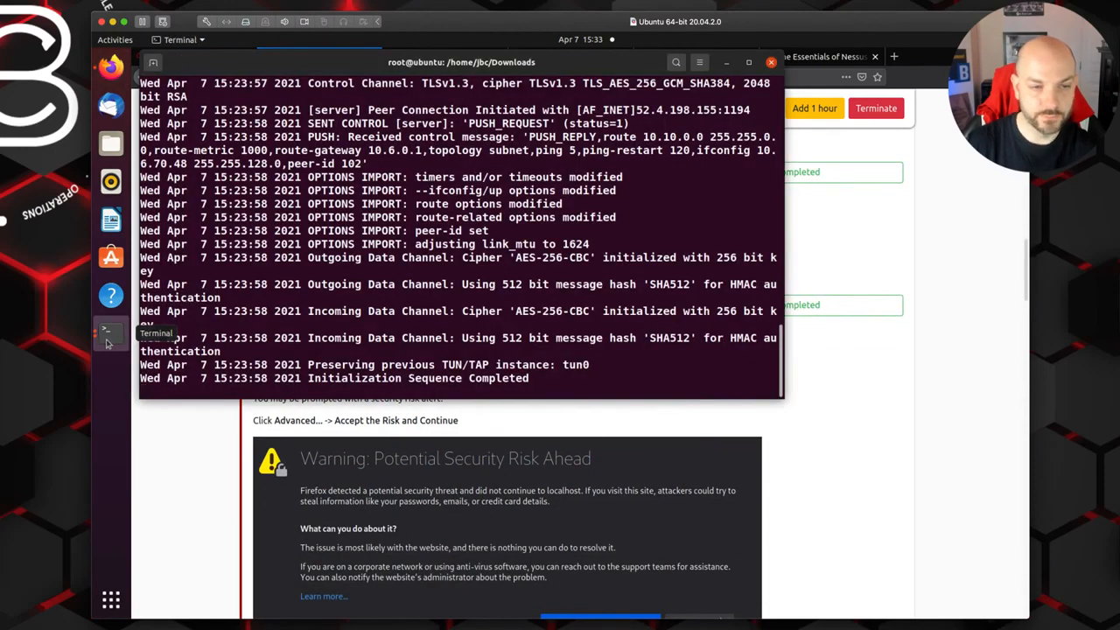
pyautogui.rightClick(107, 342)
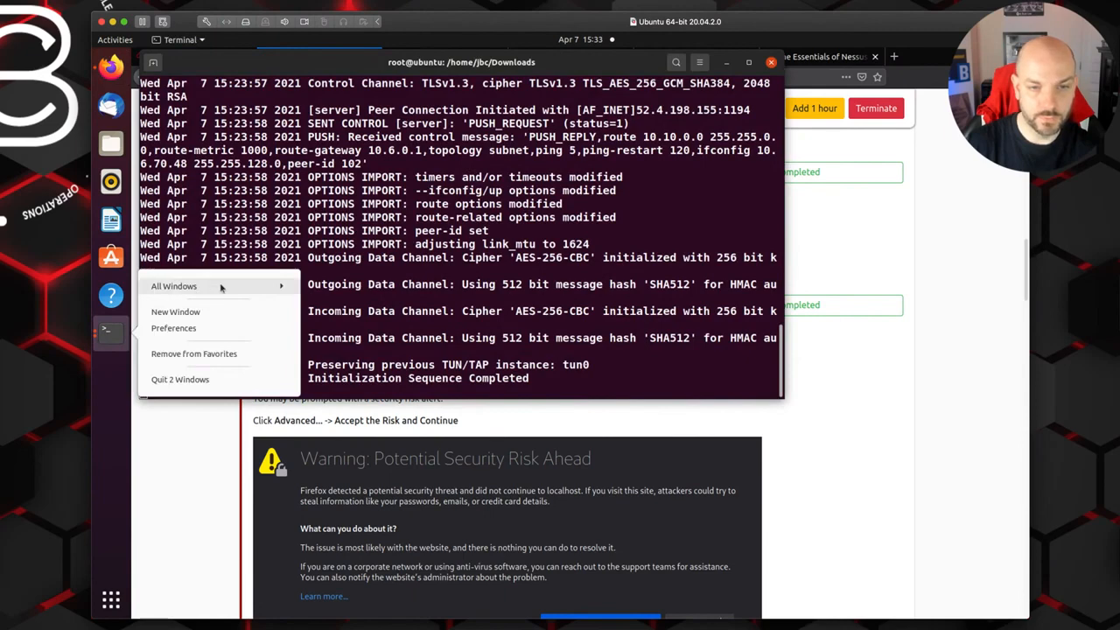
pyautogui.click(254, 289)
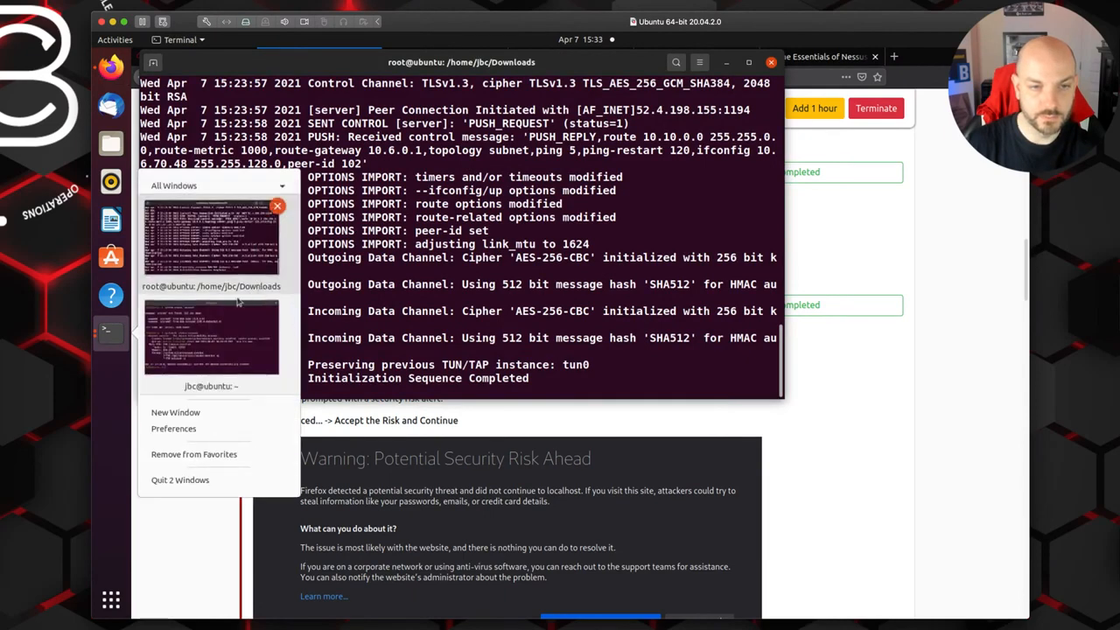
pyautogui.click(234, 347)
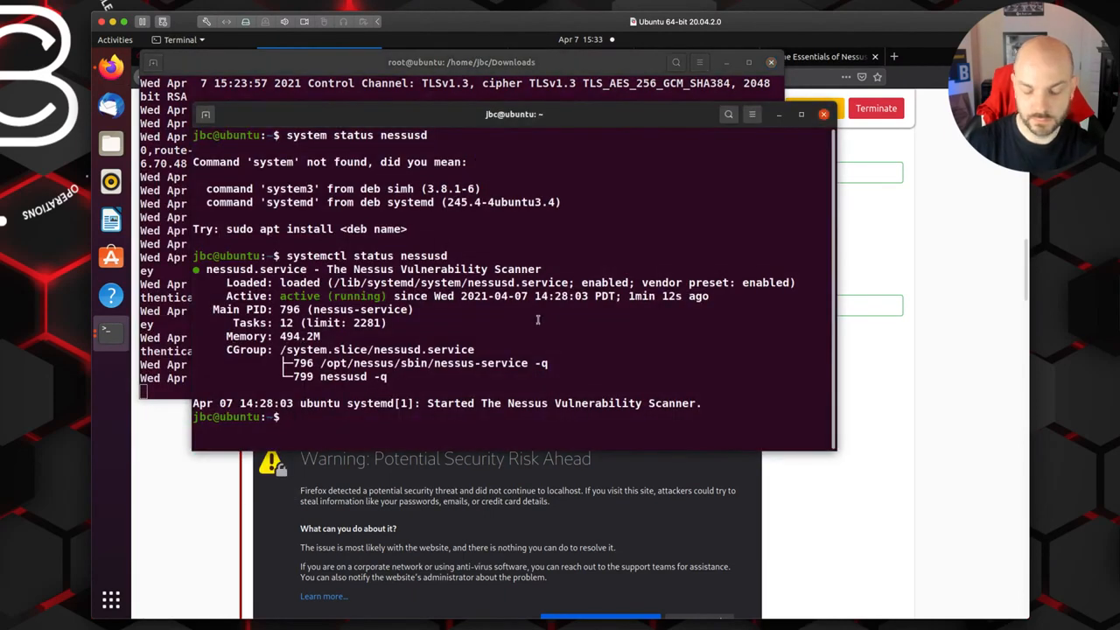
pyautogui.press('Up')
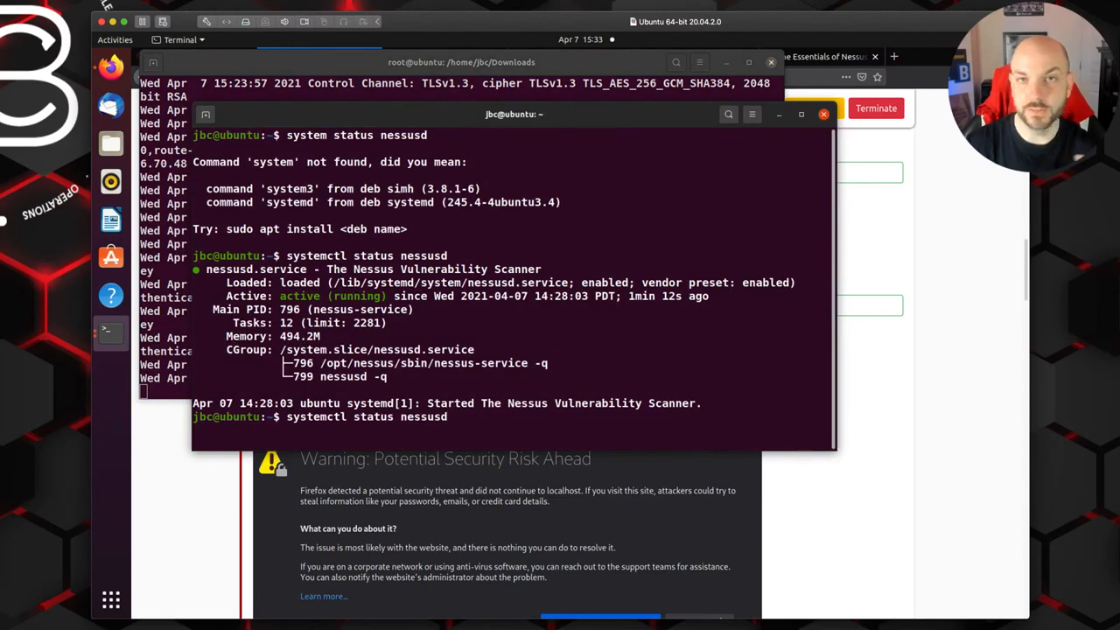
pyautogui.press('Return')
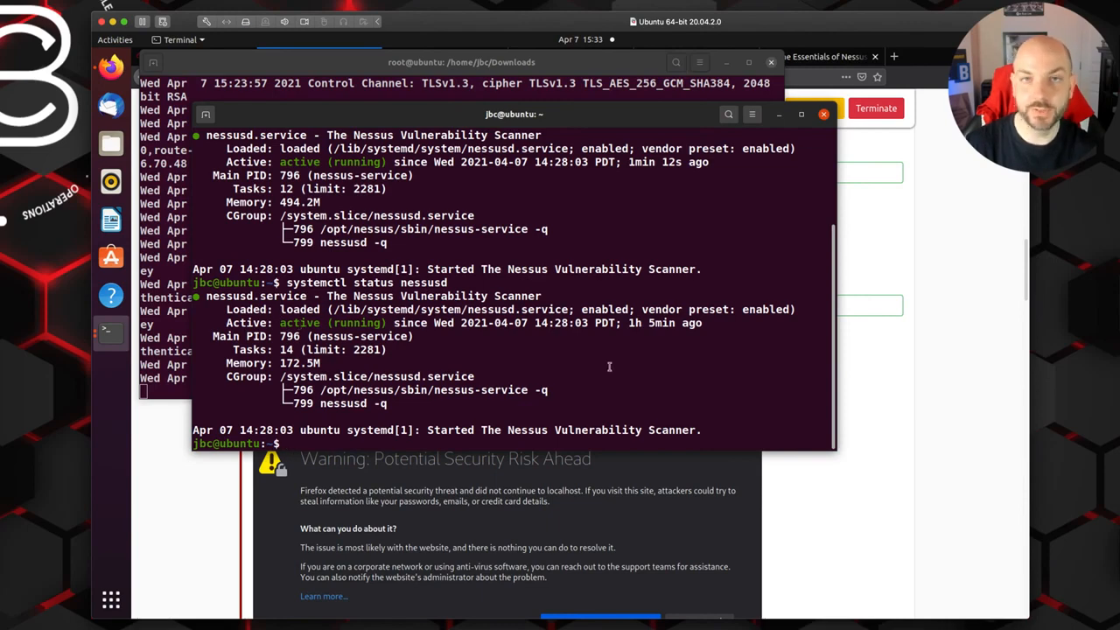
# Step: Switch back to Firefox, view the local Nessus Essentials login page, and return to the TryHackMe Nessus room
pyautogui.click(922, 464)
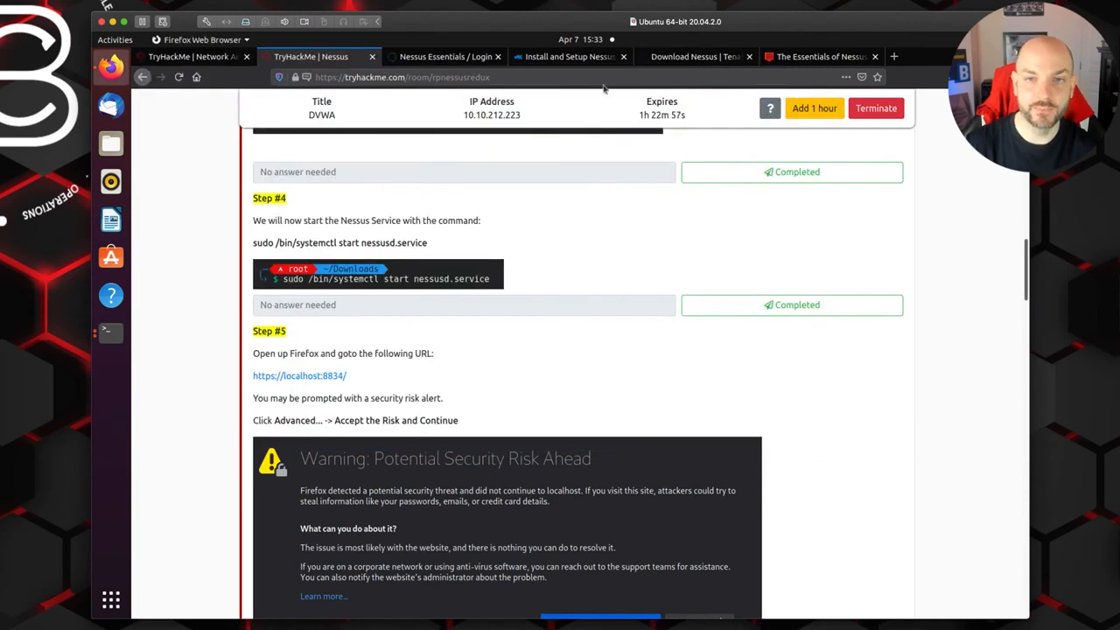
pyautogui.click(445, 57)
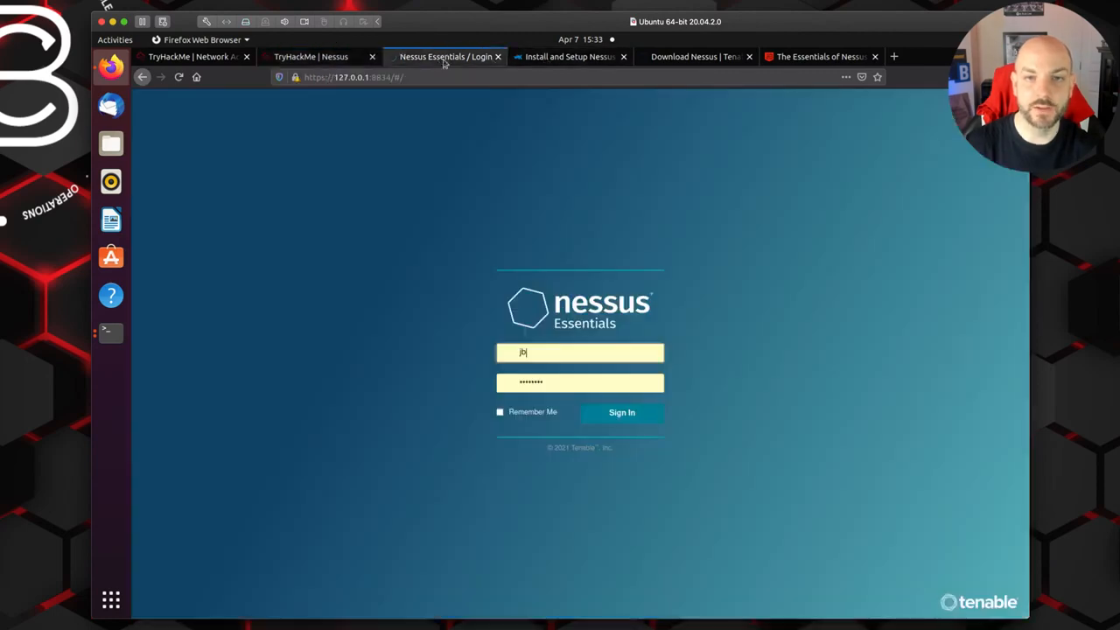
pyautogui.click(309, 57)
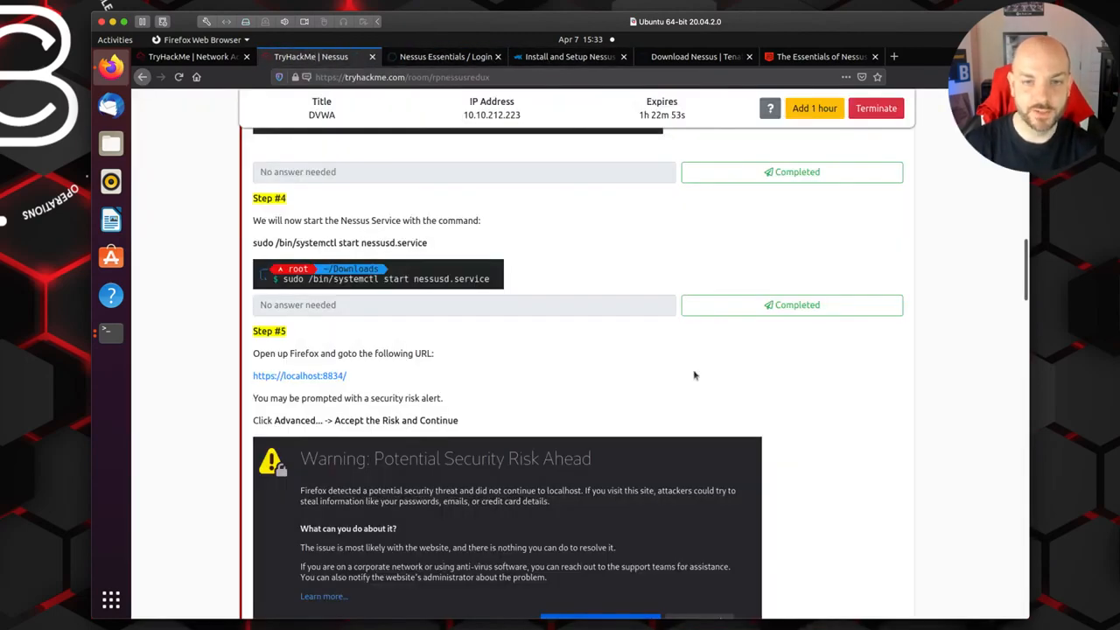
# Step: Mark Step #1 (activation code registration) and Step #2 (package download) of the installation task as completed
pyautogui.scroll(10, 696, 373)
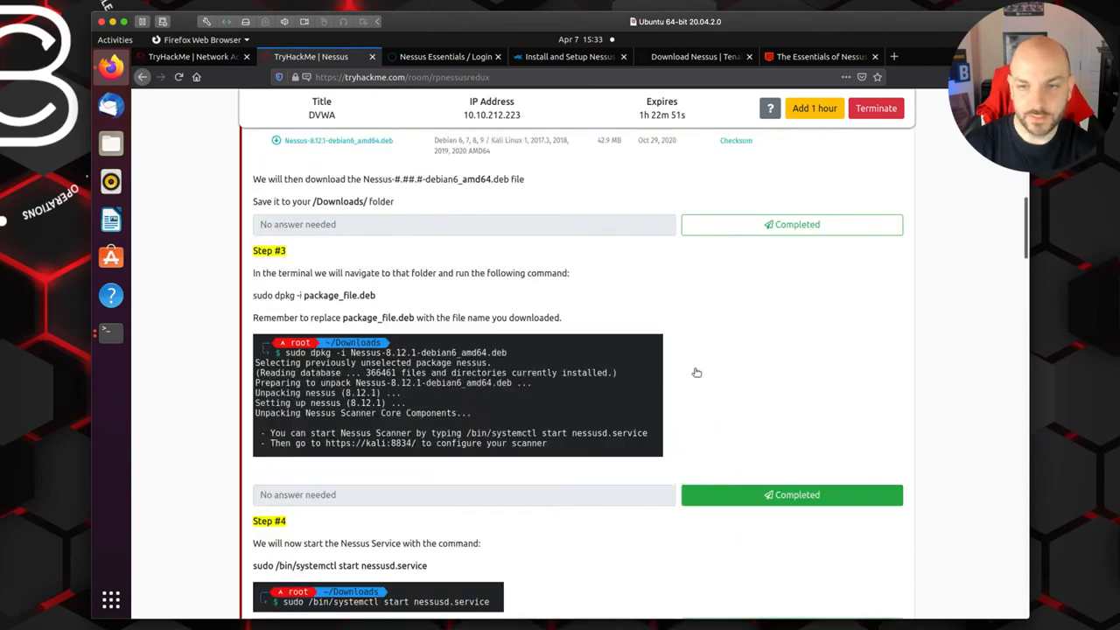
pyautogui.scroll(1, 696, 373)
pyautogui.scroll(-1, 696, 373)
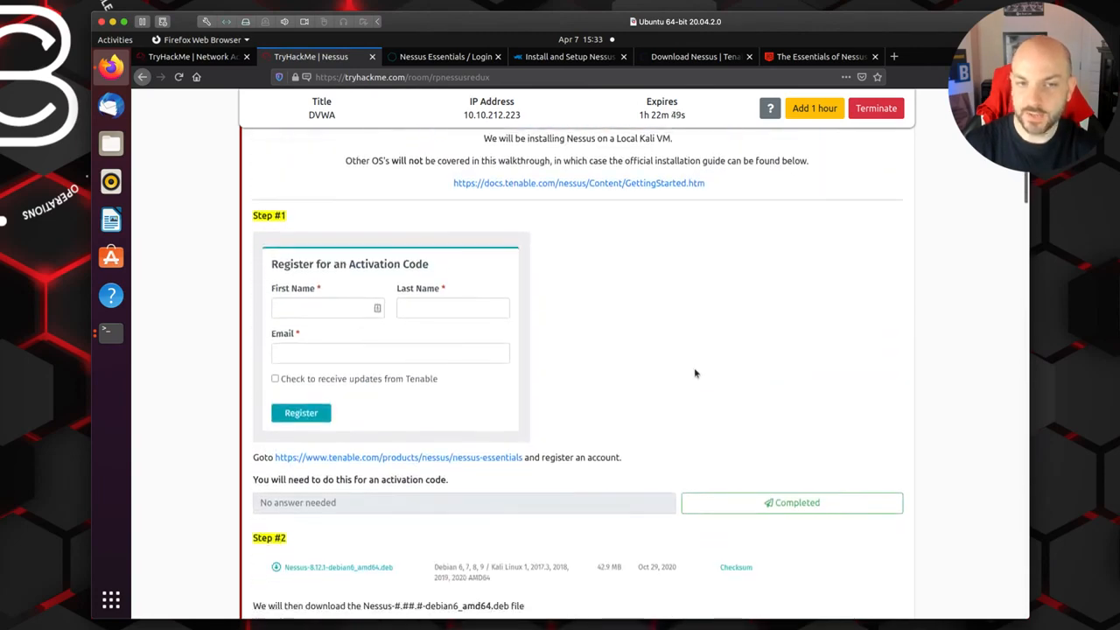
pyautogui.scroll(4, 696, 373)
pyautogui.scroll(-5, 696, 373)
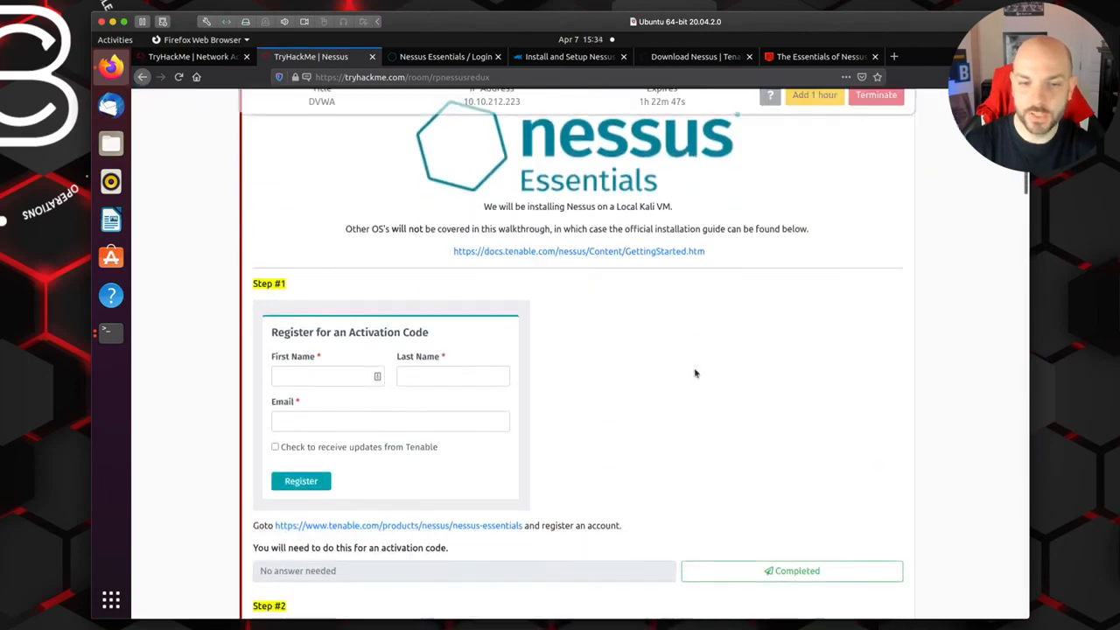
pyautogui.click(803, 433)
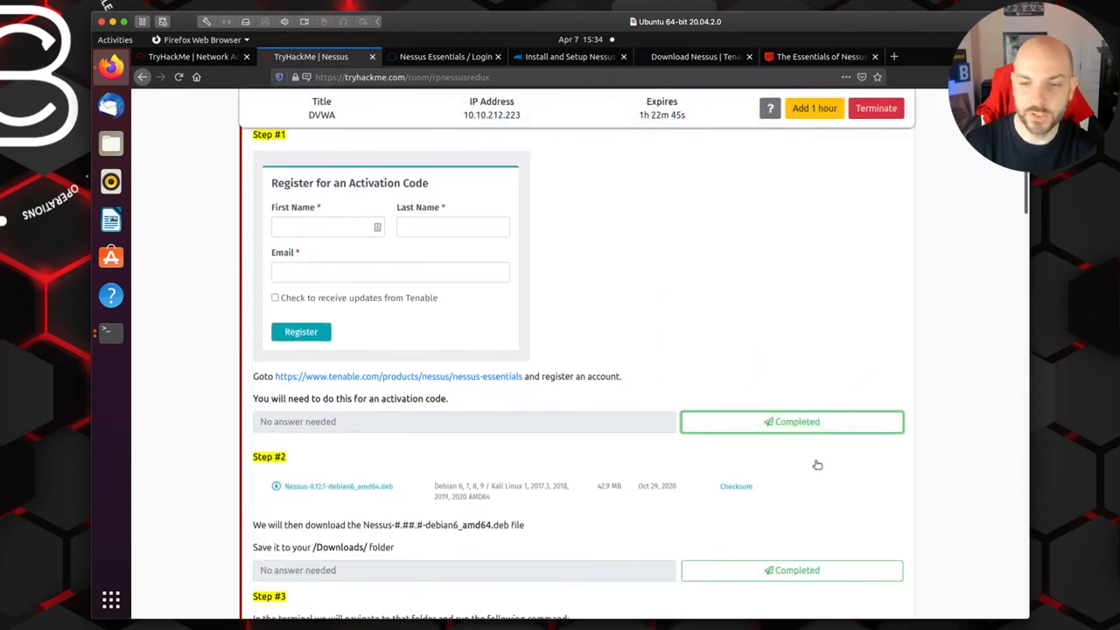
pyautogui.scroll(-3, 818, 459)
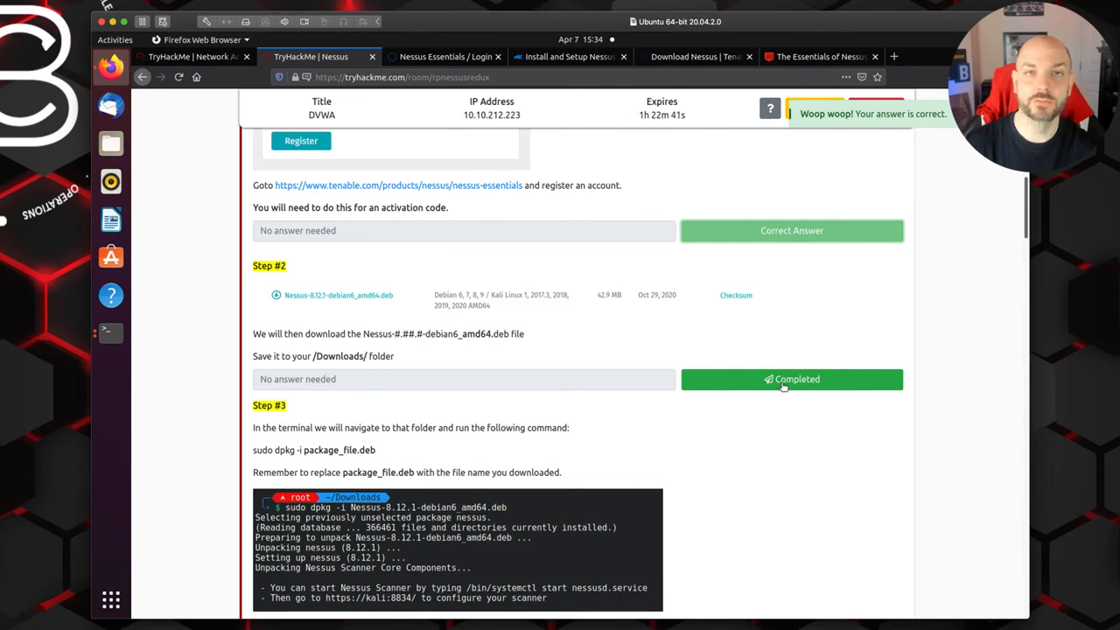
pyautogui.click(784, 382)
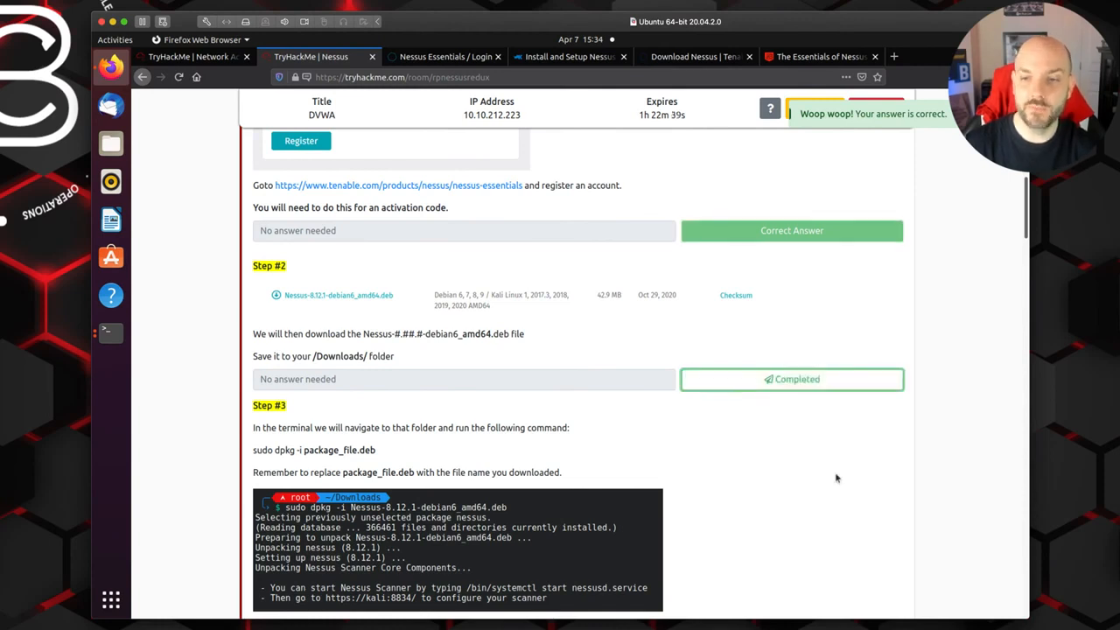
# Step: Mark Step #3 (dpkg package installation) and Step #4 (starting the Nessus service) as completed
pyautogui.scroll(-3, 832, 477)
pyautogui.scroll(-1, 834, 479)
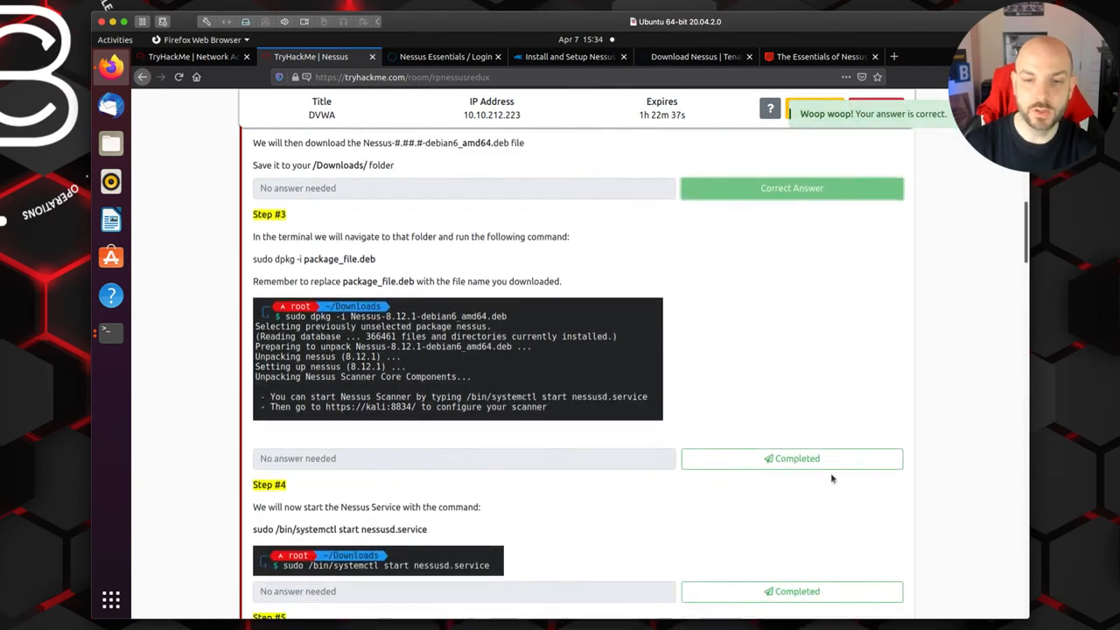
pyautogui.click(812, 464)
pyautogui.scroll(-3, 812, 466)
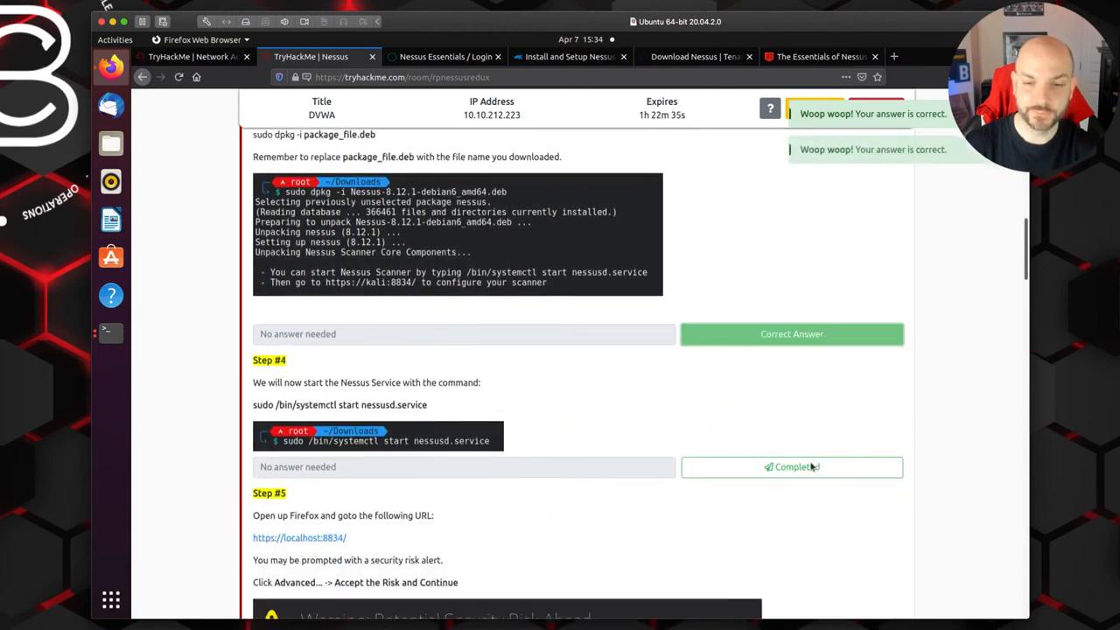
pyautogui.click(810, 438)
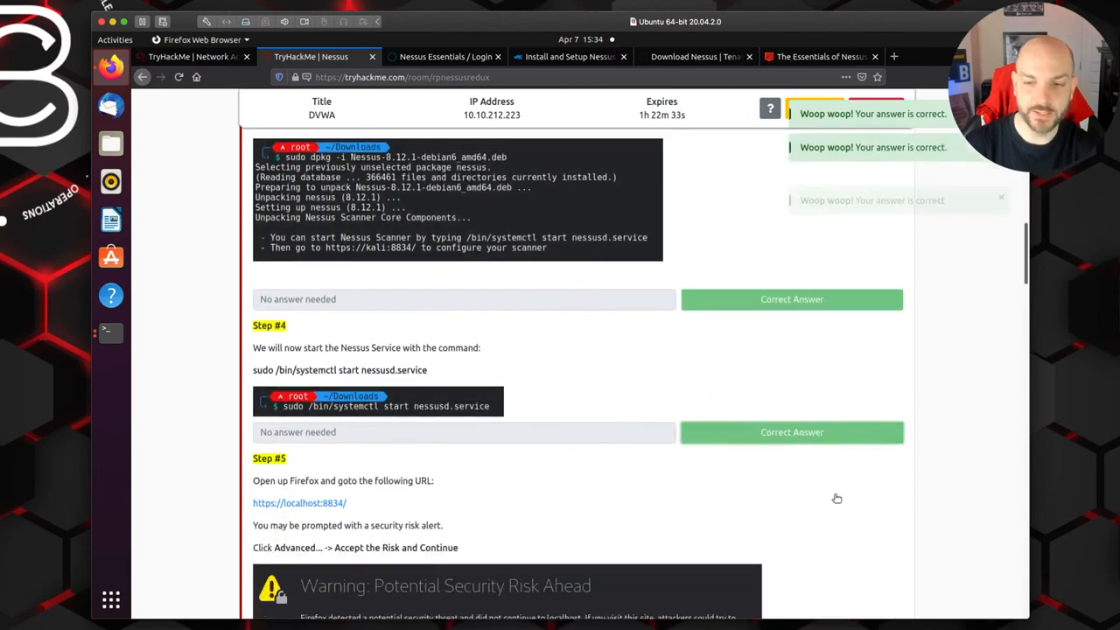
# Step: Read the Step #5 instructions on accepting the browser security risk and mark that step as completed
pyautogui.scroll(-3, 835, 498)
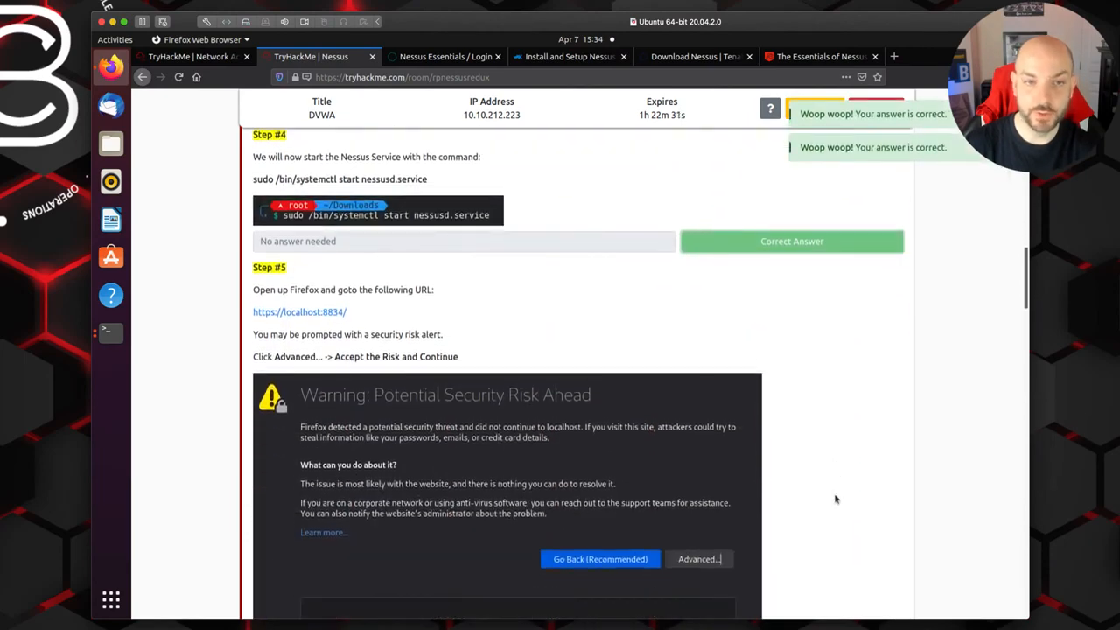
pyautogui.scroll(-2, 835, 499)
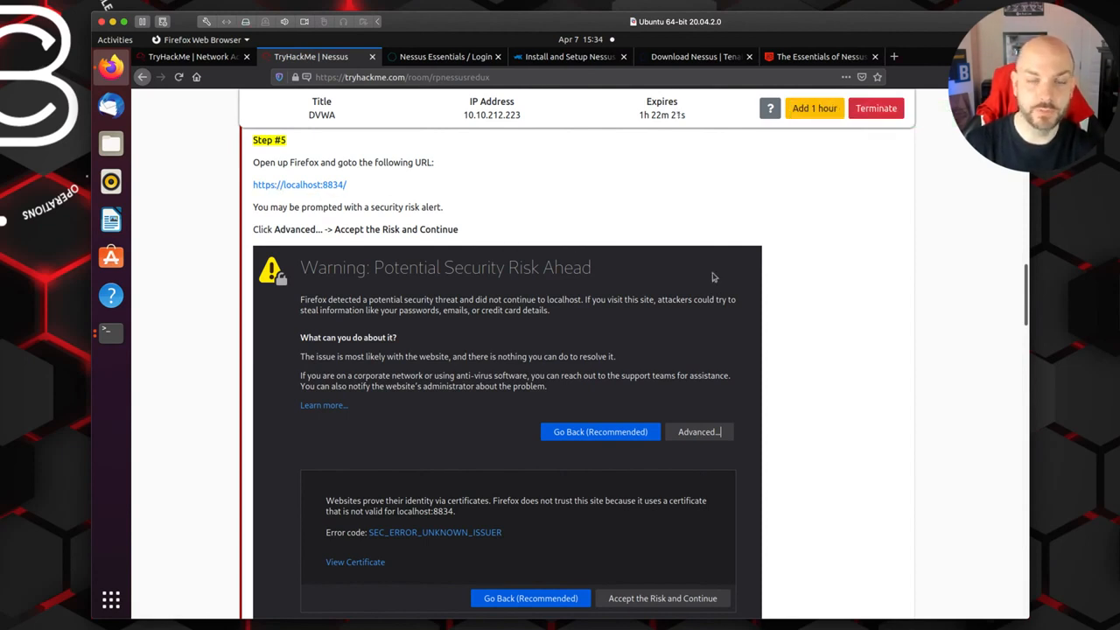
pyautogui.scroll(-3, 887, 331)
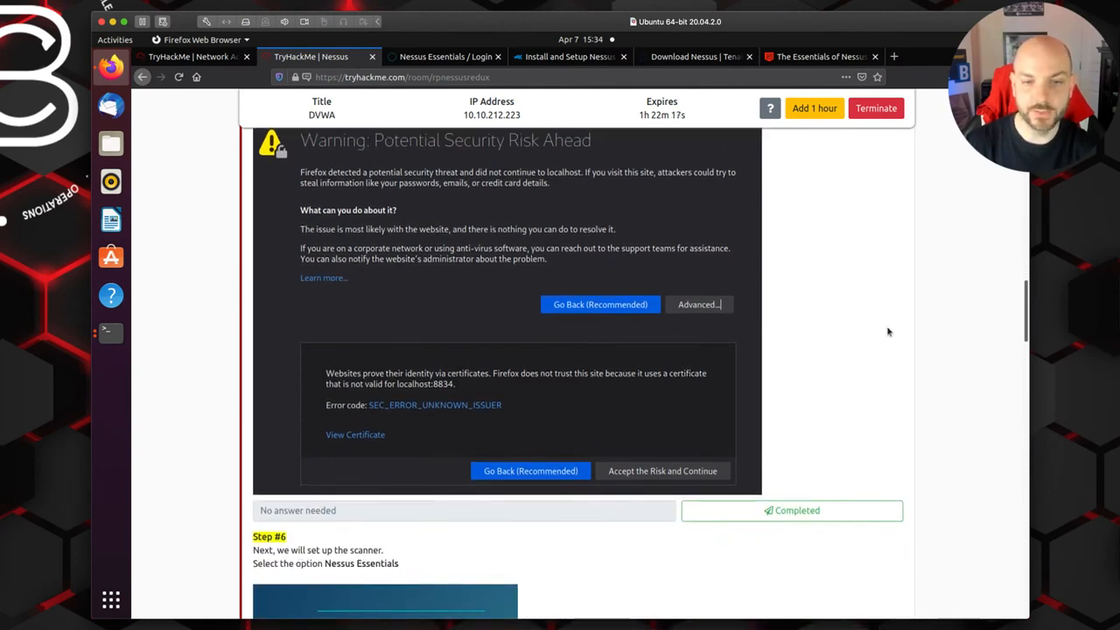
pyautogui.scroll(1, 887, 332)
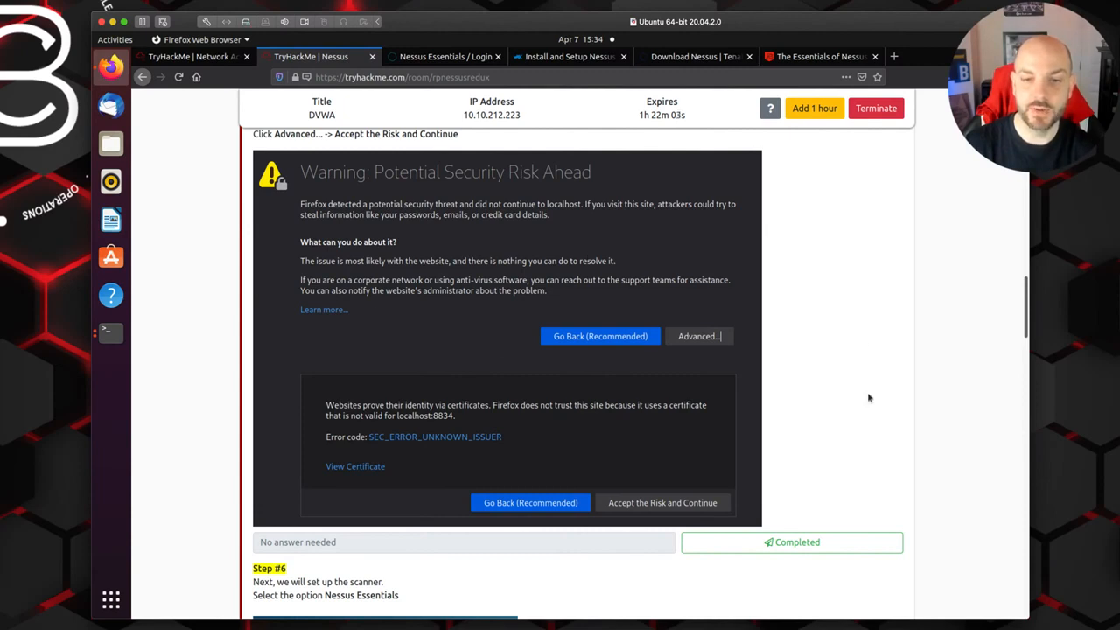
pyautogui.scroll(-5, 869, 396)
pyautogui.click(805, 298)
# Step: Read Step #6 on selecting Nessus Essentials and entering the activation code, and mark it as completed
pyautogui.scroll(-3, 843, 420)
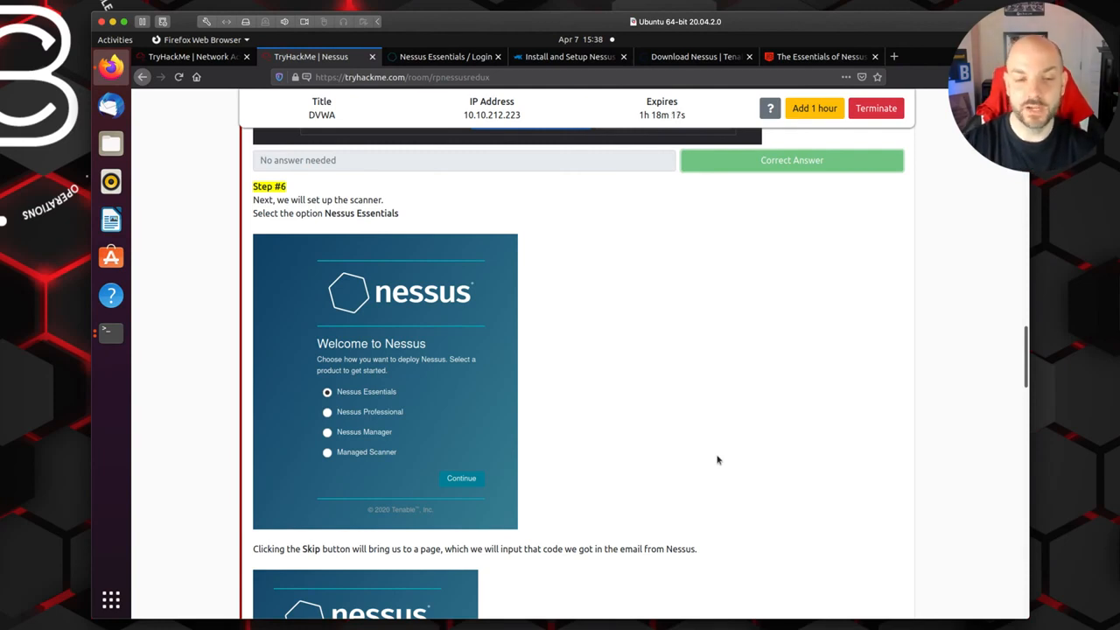
pyautogui.scroll(-3, 685, 470)
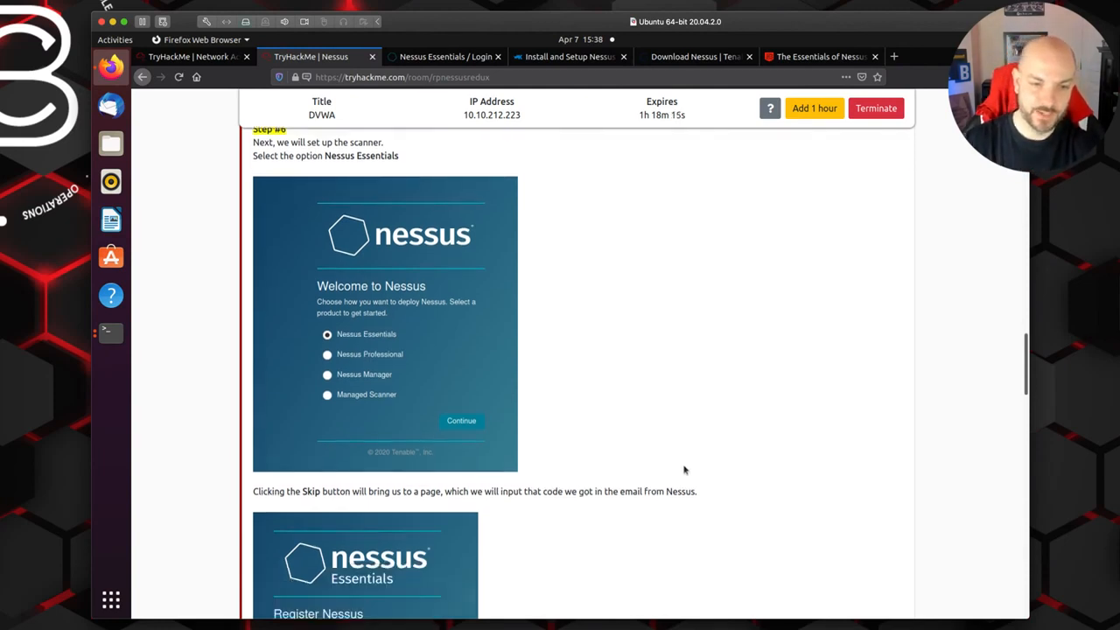
pyautogui.scroll(-2, 684, 470)
pyautogui.scroll(-2, 511, 414)
pyautogui.scroll(3, 577, 256)
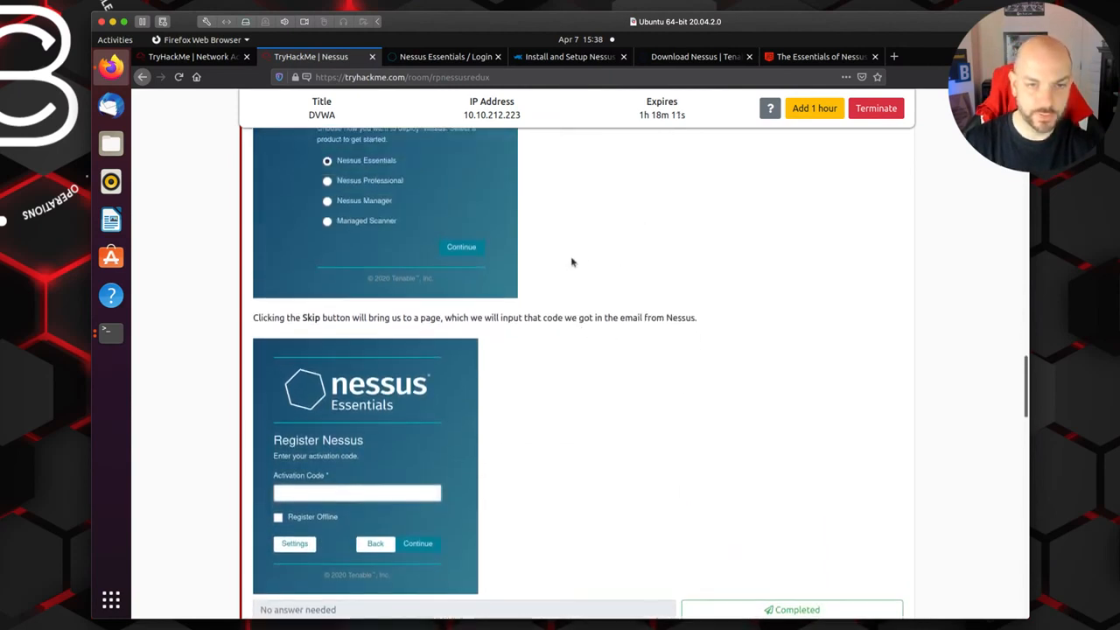
pyautogui.scroll(-3, 618, 265)
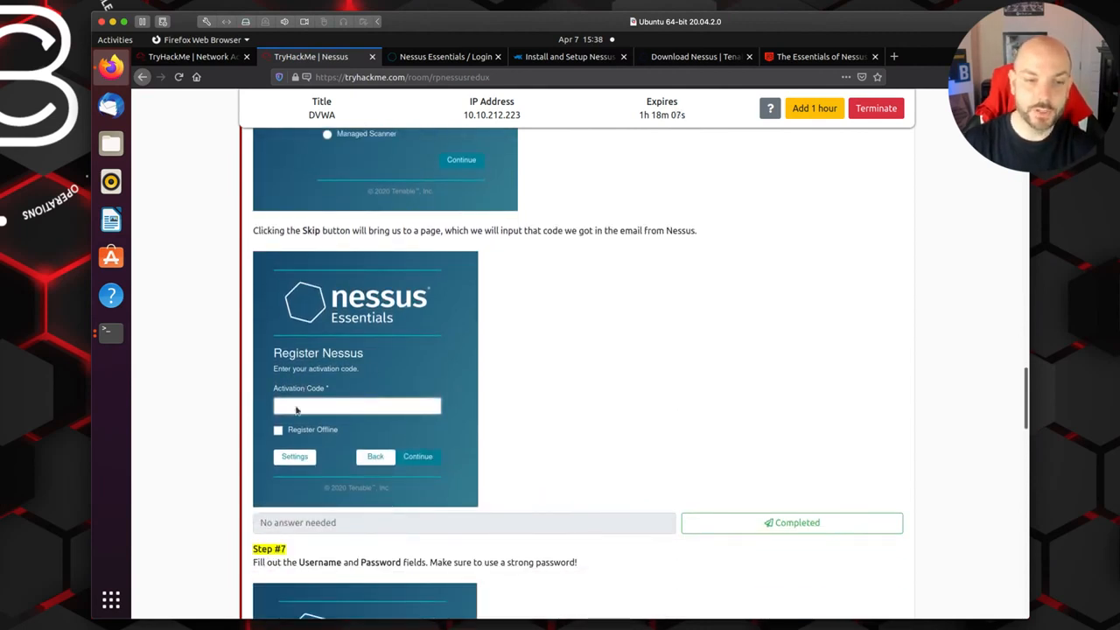
pyautogui.scroll(-1, 635, 426)
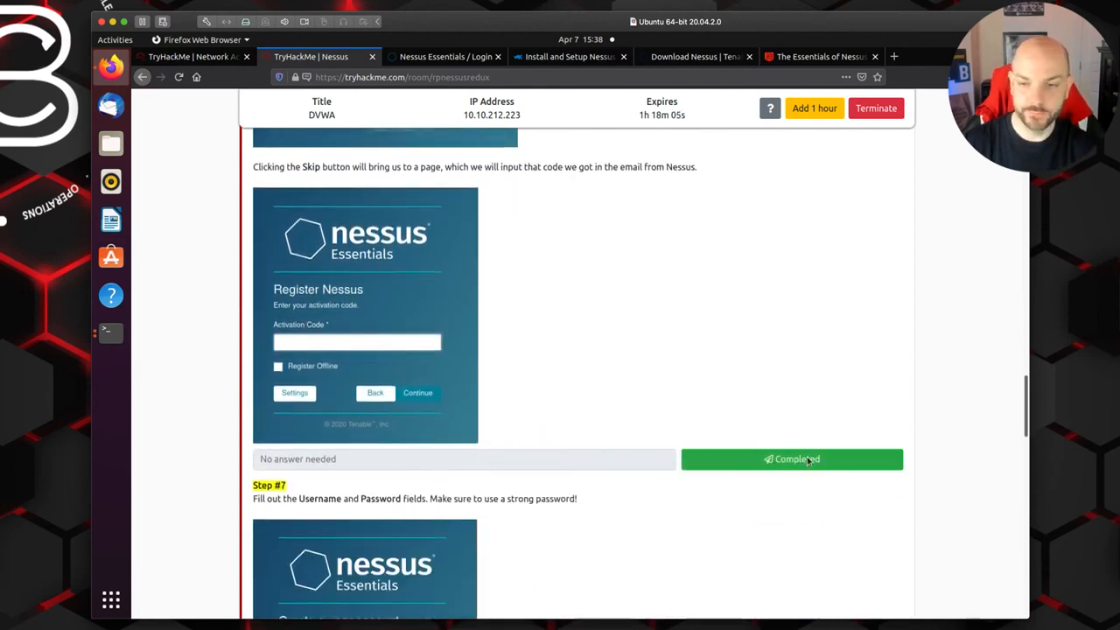
pyautogui.click(701, 444)
# Step: Mark Step #7 on creating the Nessus user account as completed and read Step #8 on plugin installation
pyautogui.scroll(-4, 689, 440)
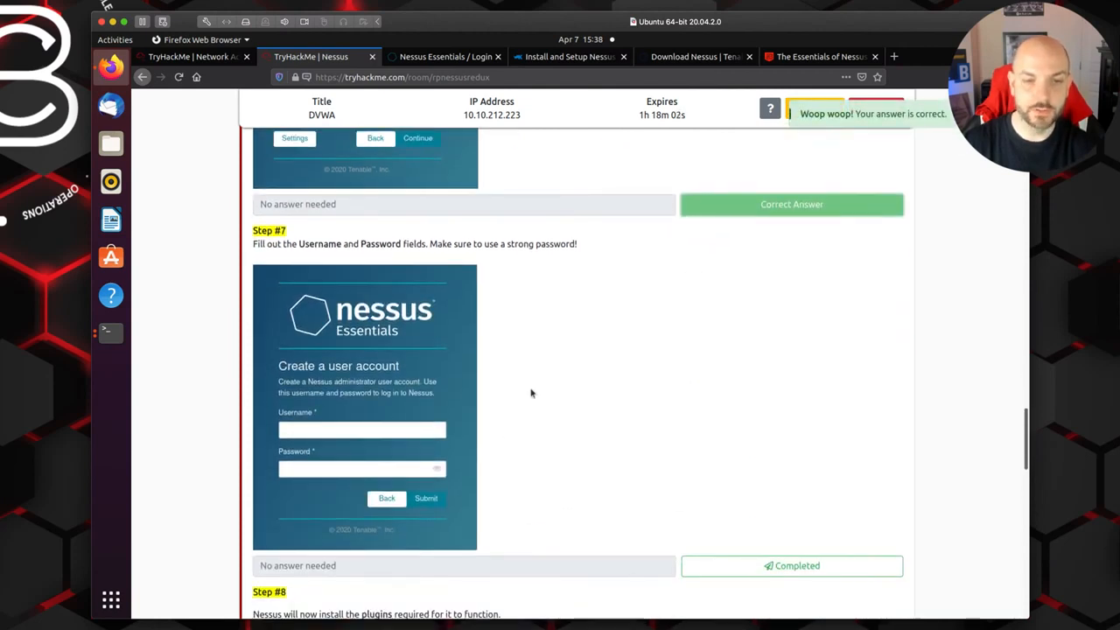
pyautogui.scroll(-4, 507, 438)
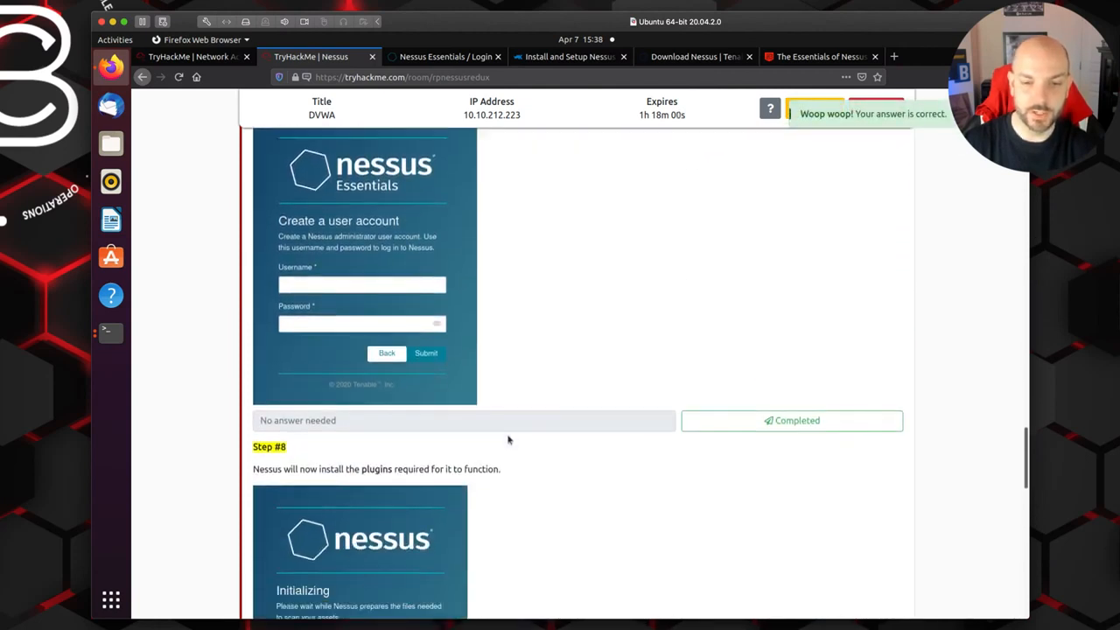
pyautogui.click(738, 354)
pyautogui.scroll(-2, 635, 480)
pyautogui.scroll(-1, 490, 444)
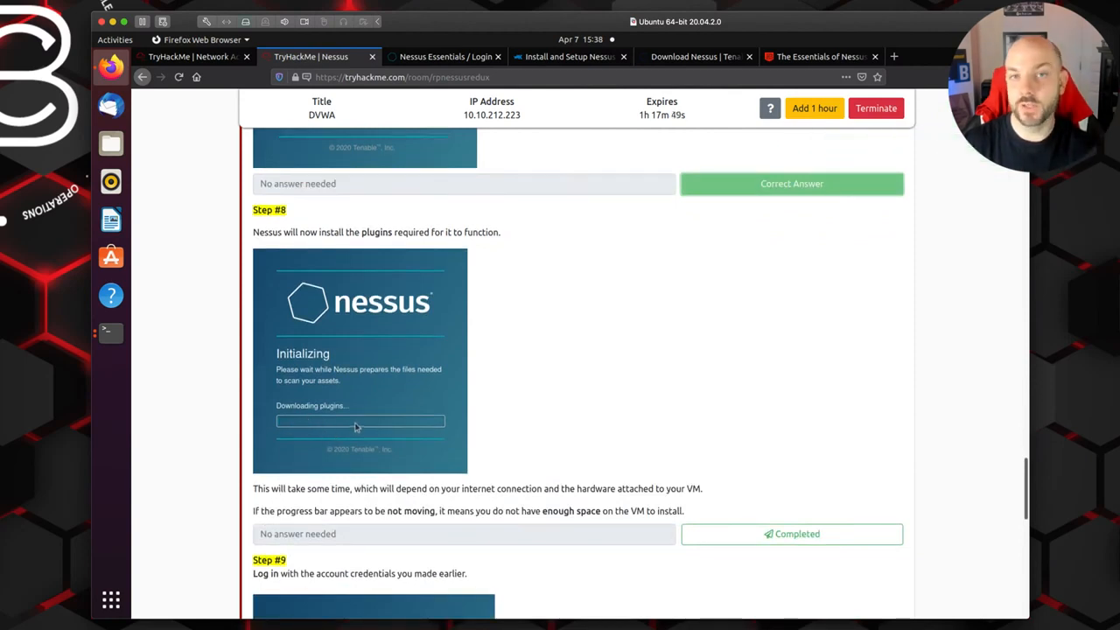
# Step: Mark Step #8 (plugin installation), Step #9 (logging in) and Step #10 (successful installation) as completed
pyautogui.scroll(-2, 649, 435)
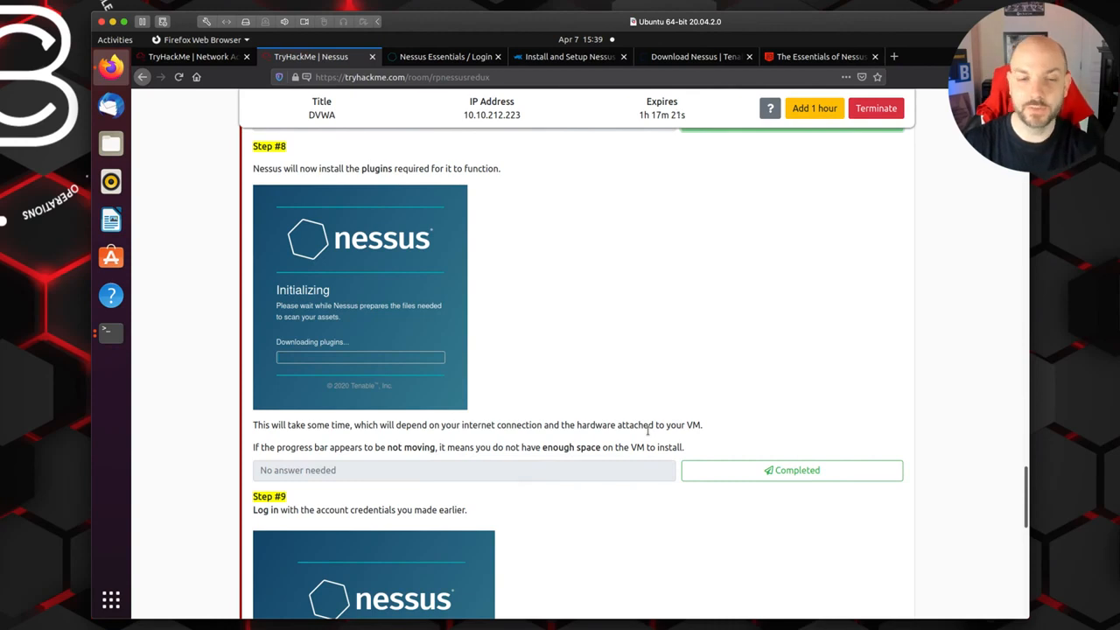
pyautogui.click(763, 474)
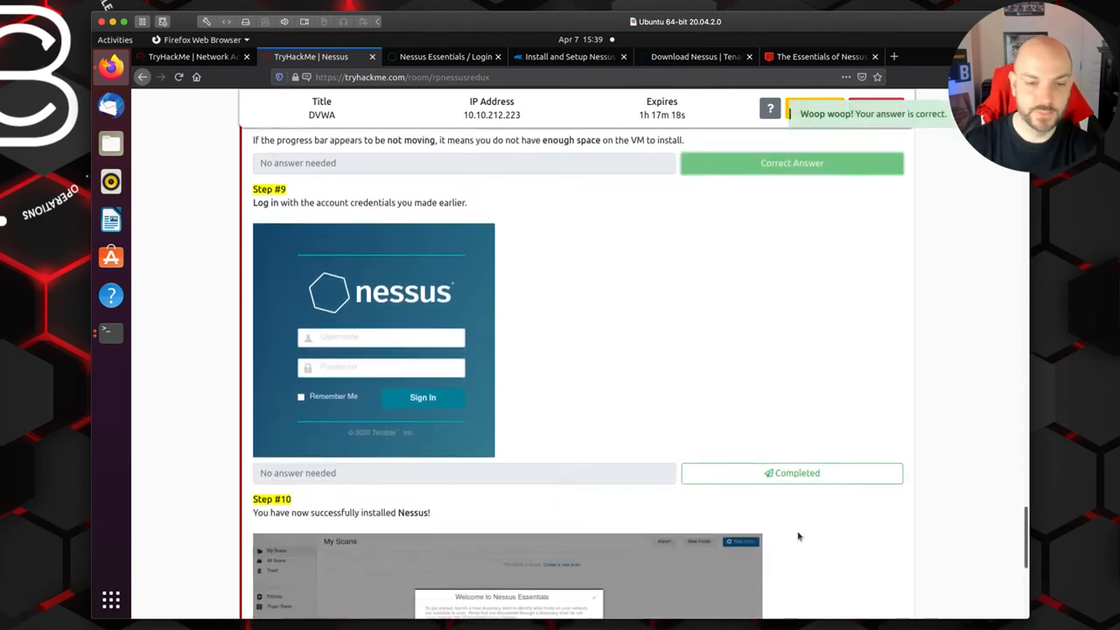
pyautogui.click(845, 368)
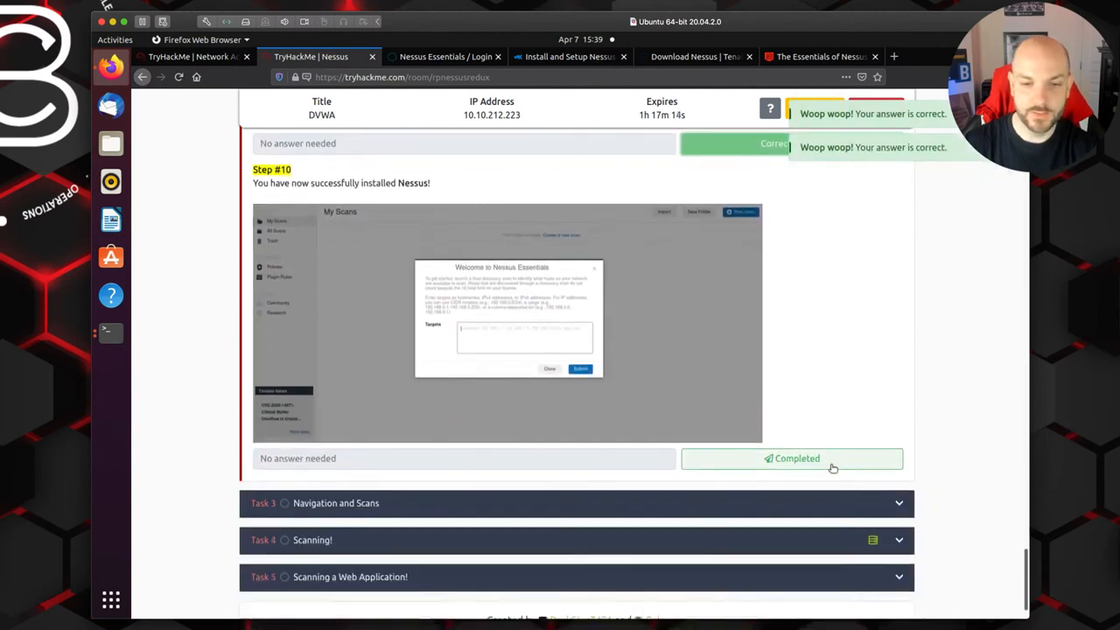
pyautogui.click(832, 464)
pyautogui.click(791, 431)
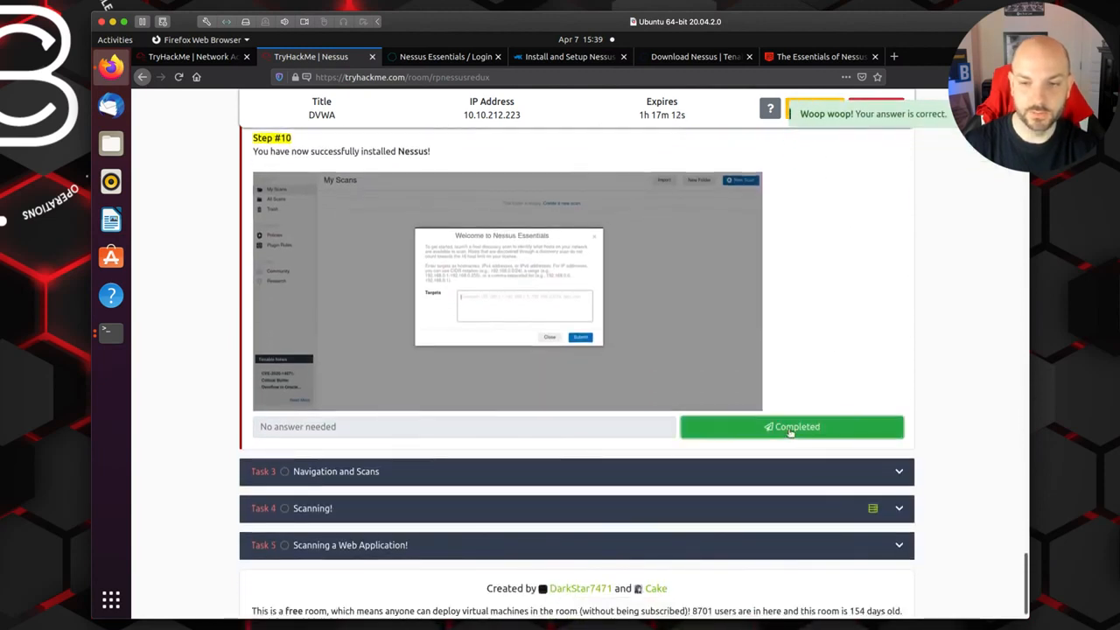
# Step: Switch to the Nessus Essentials login page and sign in to open My Scans
pyautogui.click(444, 56)
pyautogui.click(628, 418)
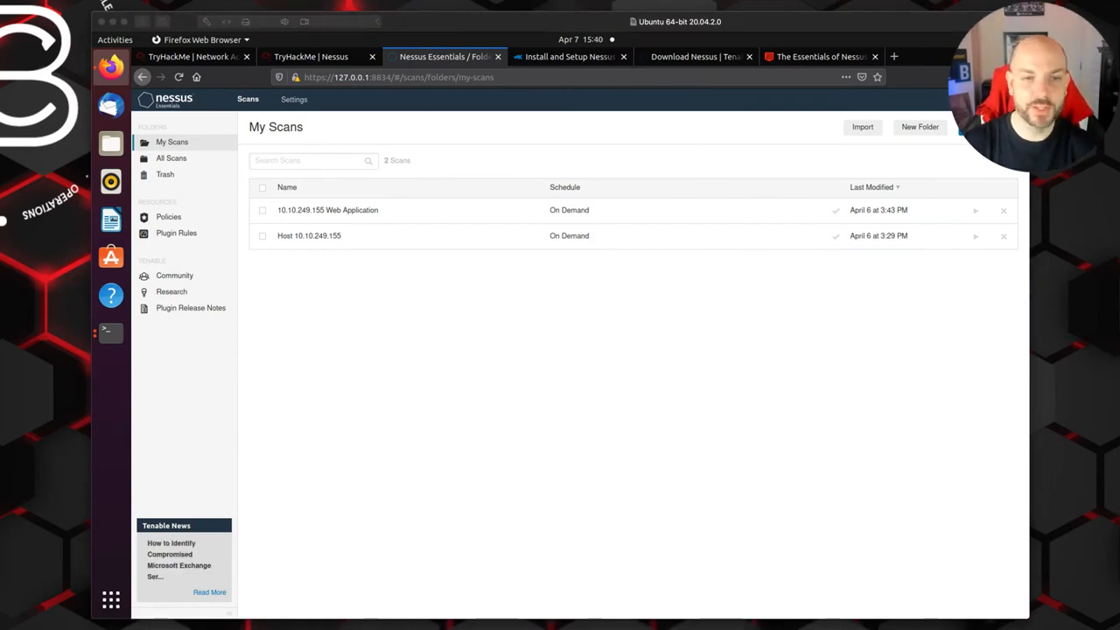
# Step: Return to the TryHackMe Nessus room and expand Task 3, Navigation and Scans
pyautogui.click(300, 58)
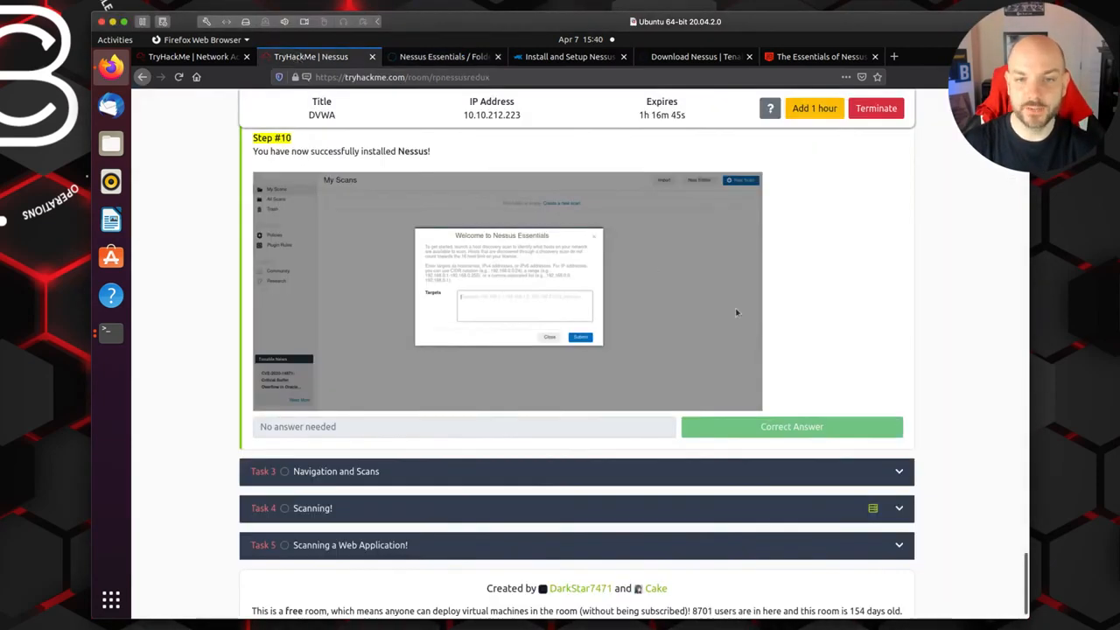
pyautogui.scroll(-1, 736, 310)
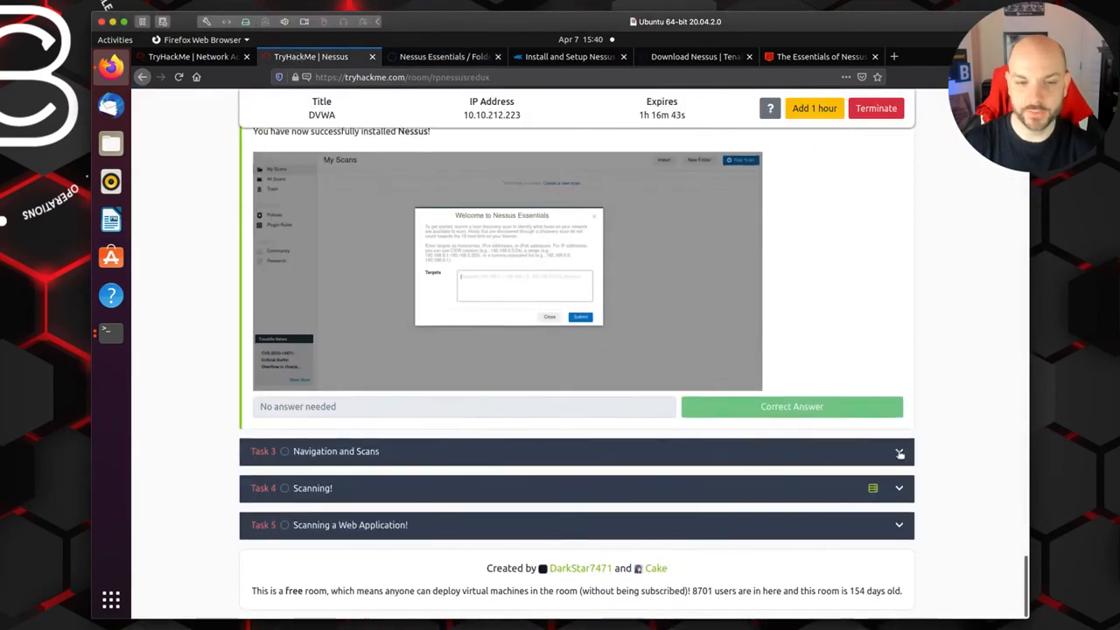
pyautogui.click(898, 452)
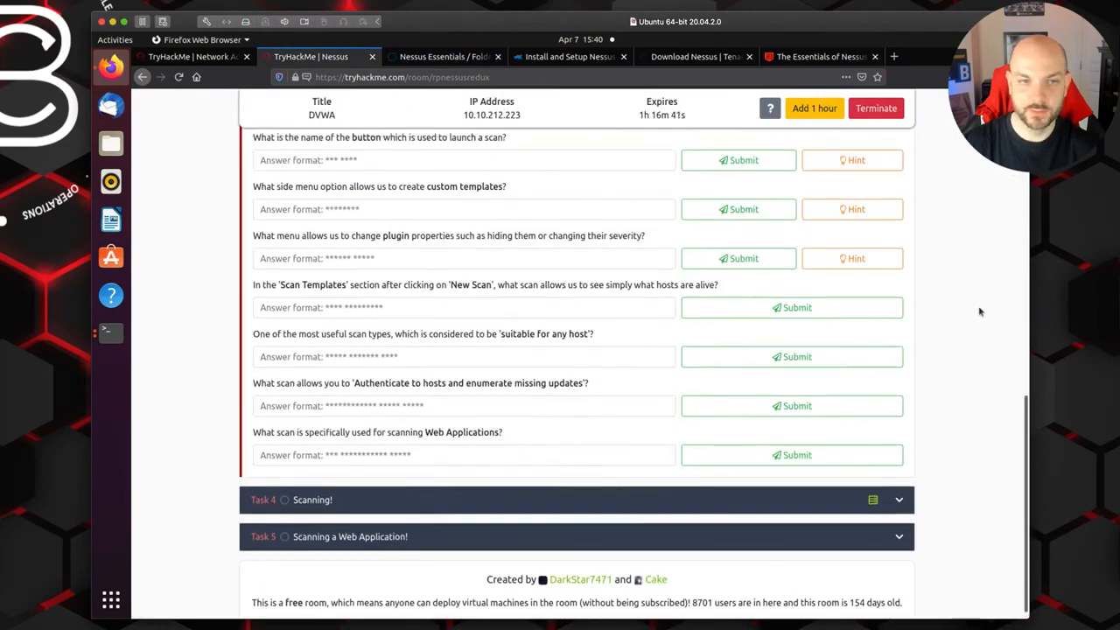
# Step: Read through Task 3, examining the scan template overview and the questions on navigation and scan types
pyautogui.scroll(10, 978, 311)
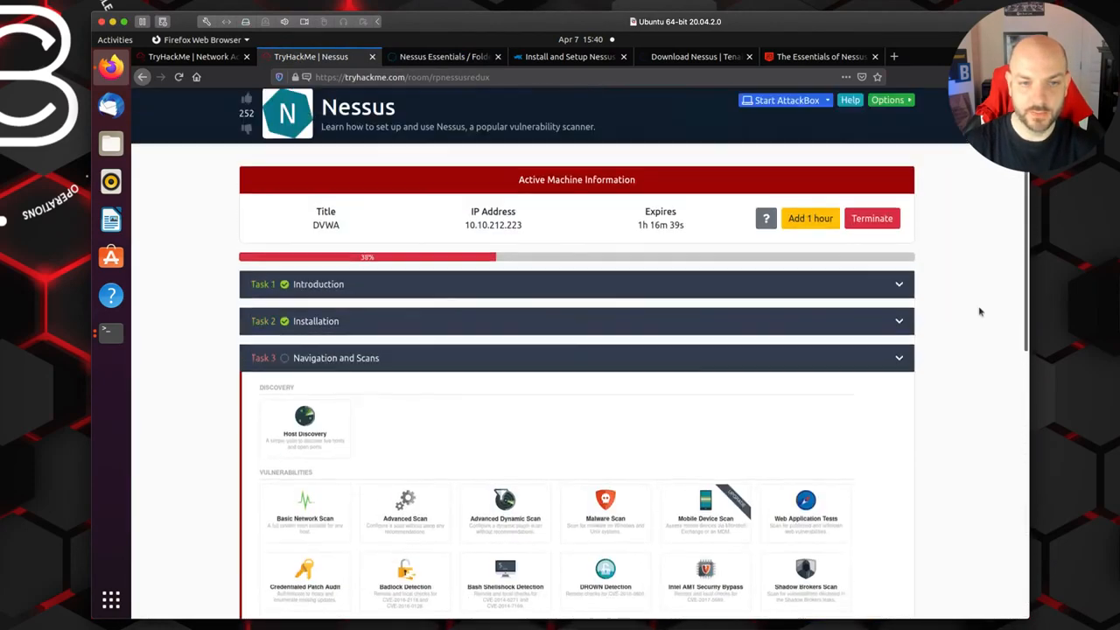
pyautogui.scroll(-5, 979, 311)
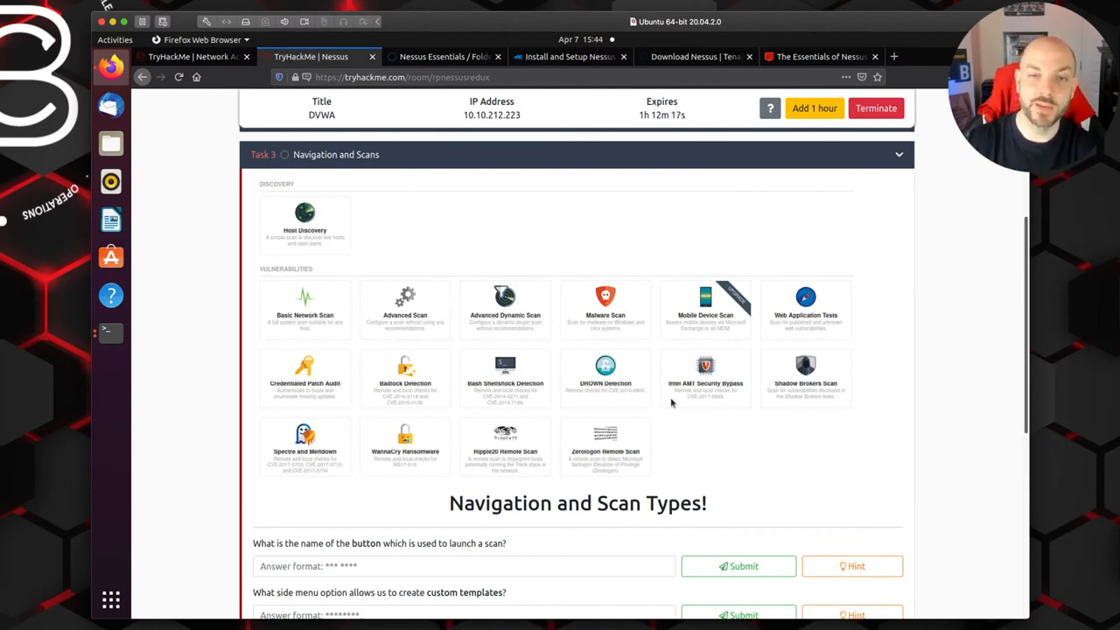
pyautogui.scroll(-1, 679, 428)
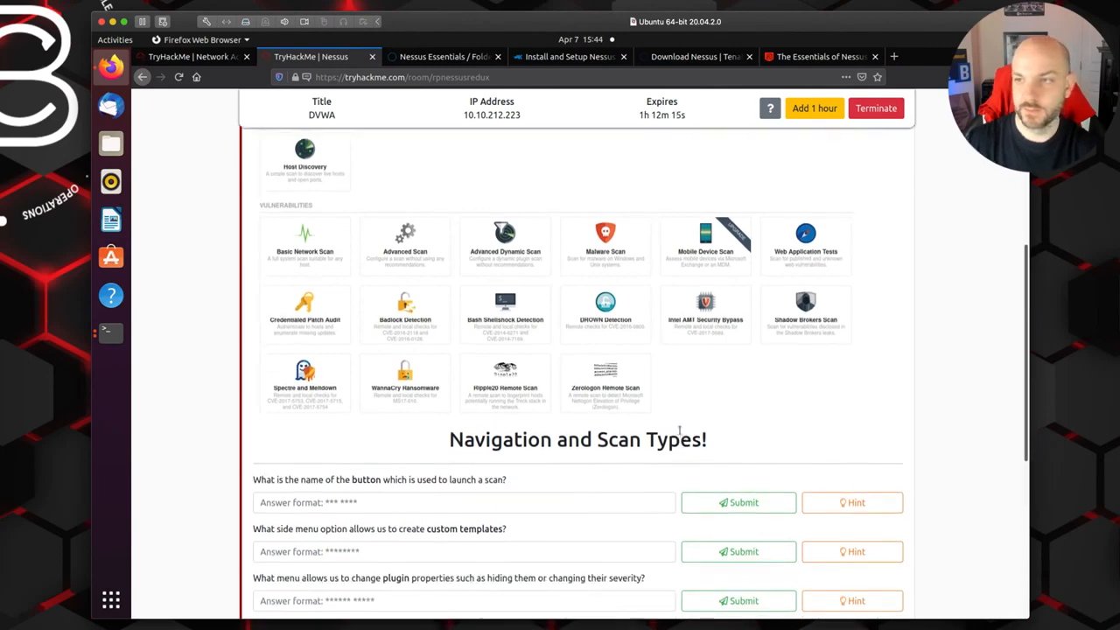
pyautogui.scroll(-1, 676, 428)
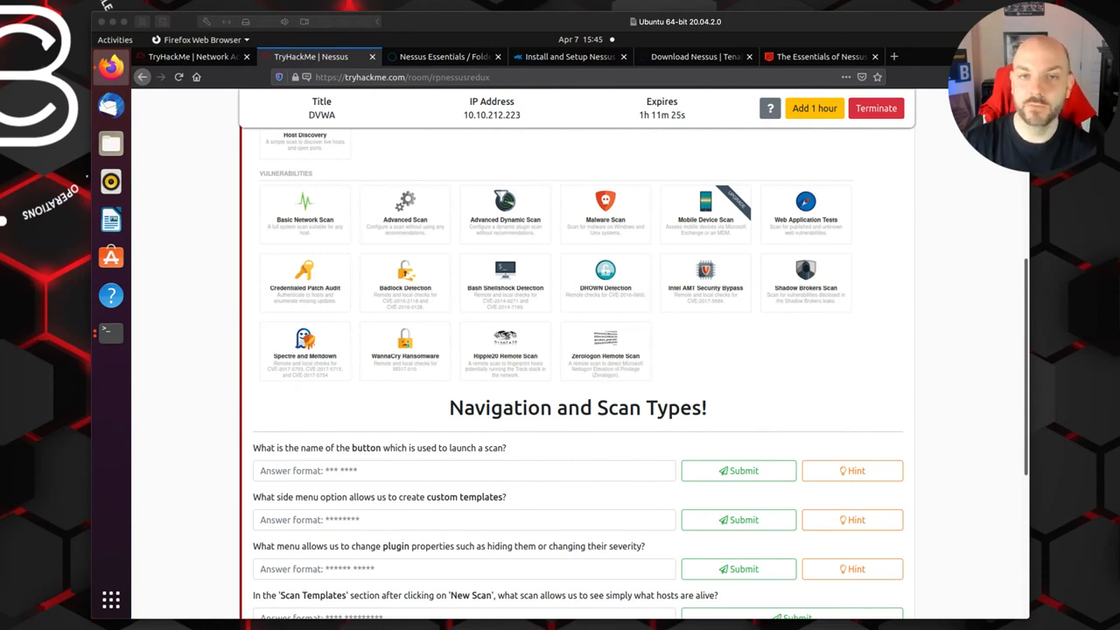
pyautogui.click(199, 432)
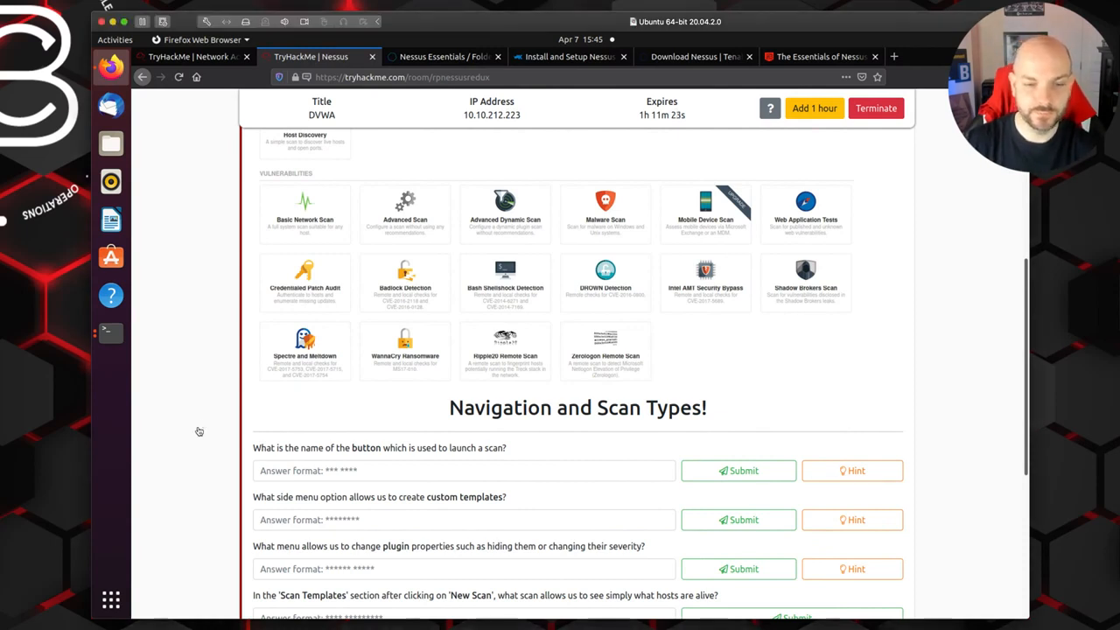
pyautogui.scroll(-3, 513, 506)
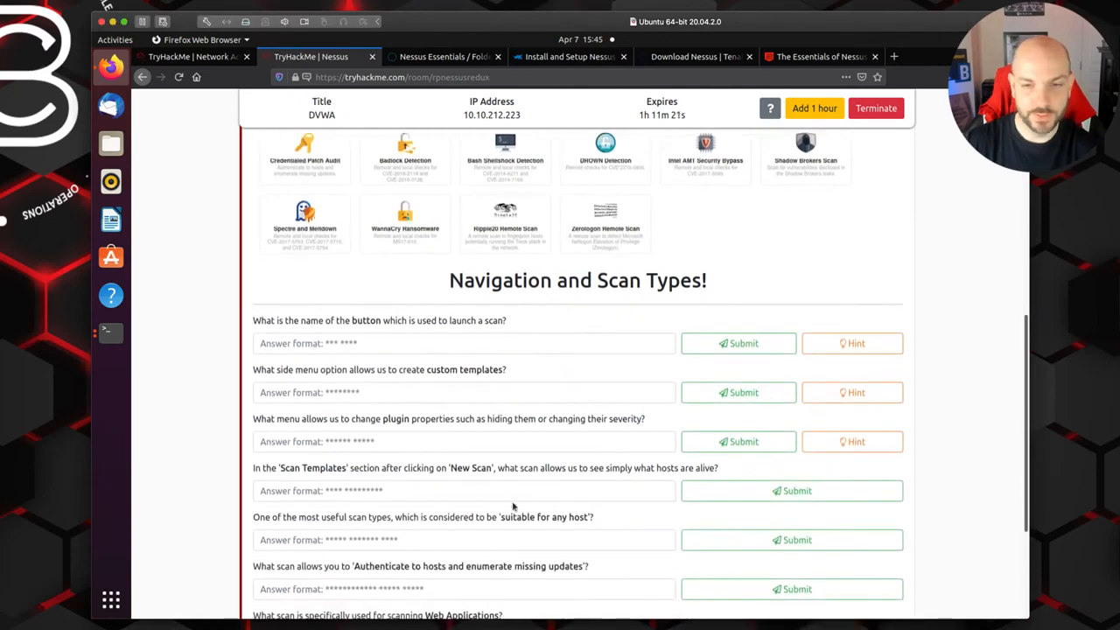
pyautogui.scroll(-1, 513, 504)
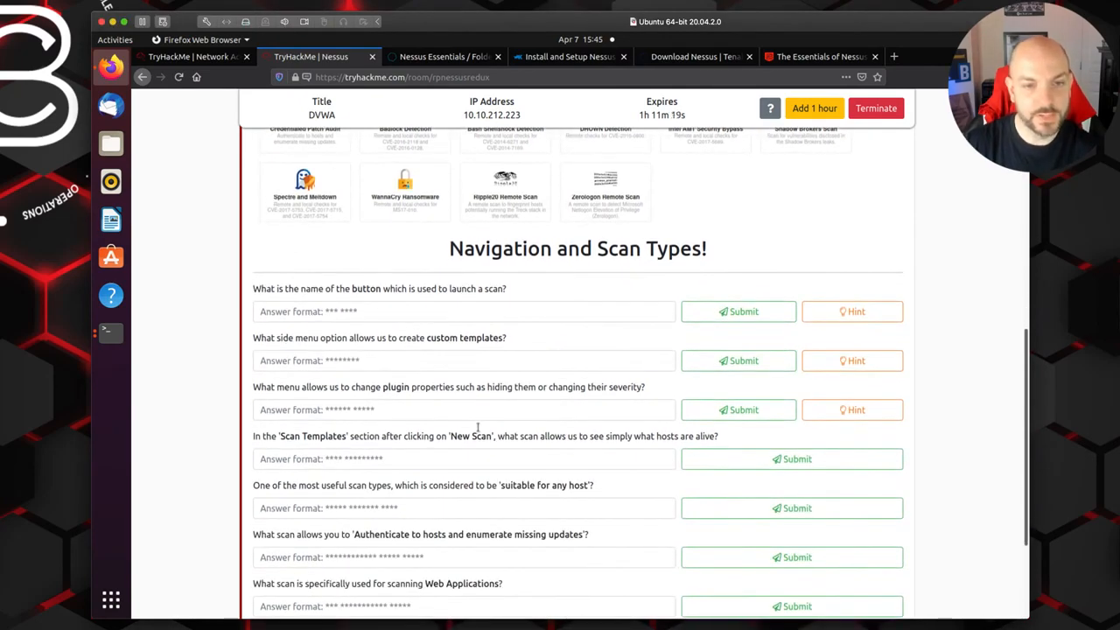
pyautogui.scroll(9, 425, 332)
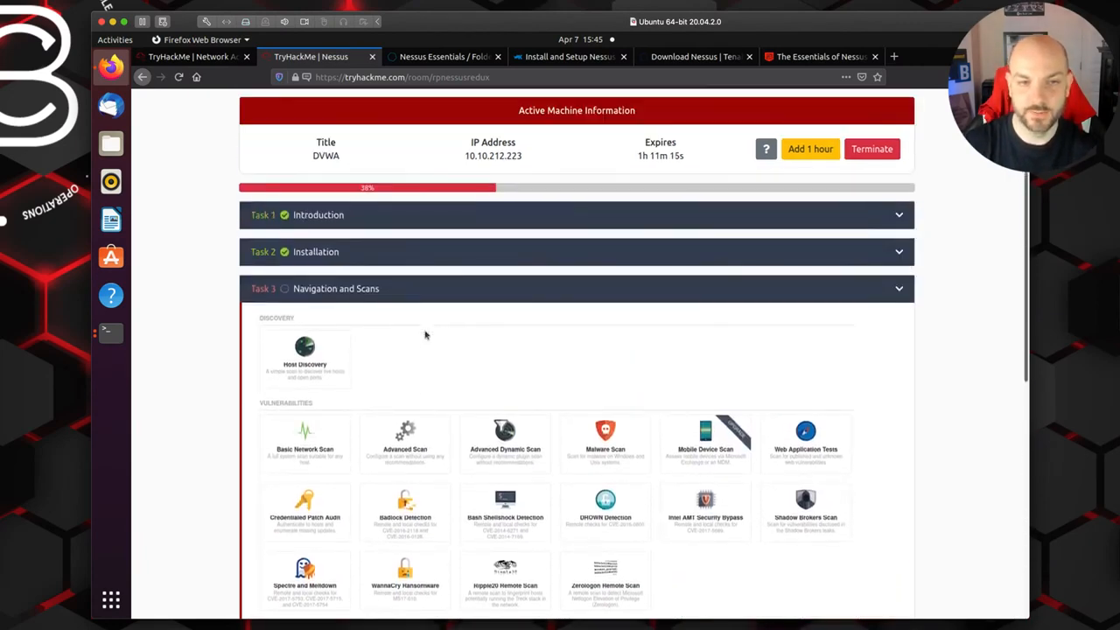
pyautogui.scroll(-4, 429, 263)
# Step: Check My Scans in Nessus and submit "new scan" as the TryHackMe answer for the button that launches a scan
pyautogui.click(450, 56)
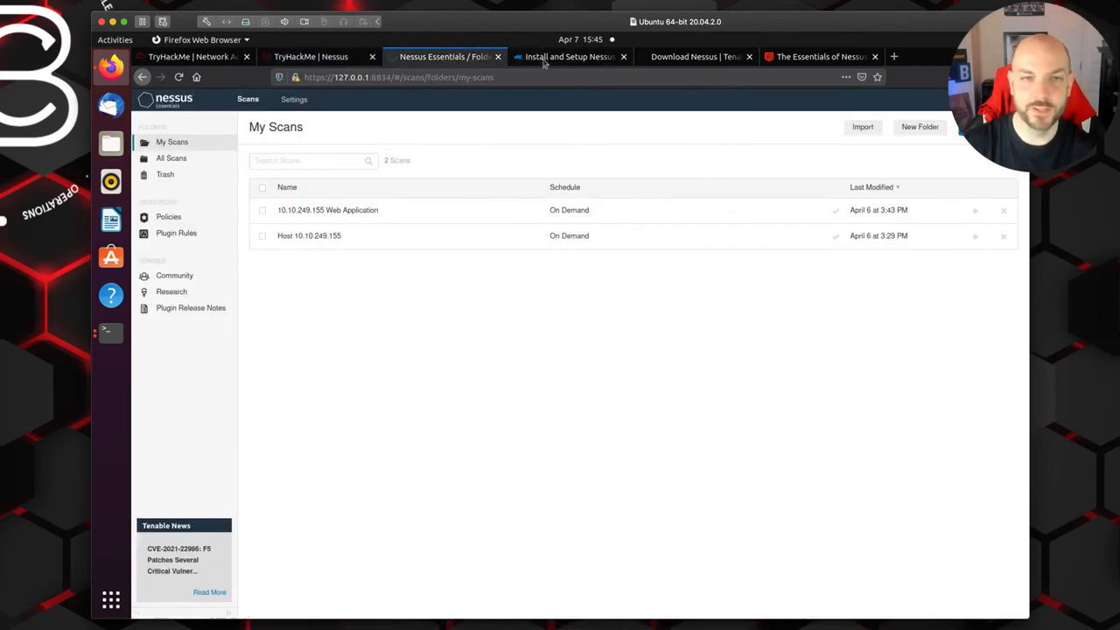
pyautogui.click(310, 58)
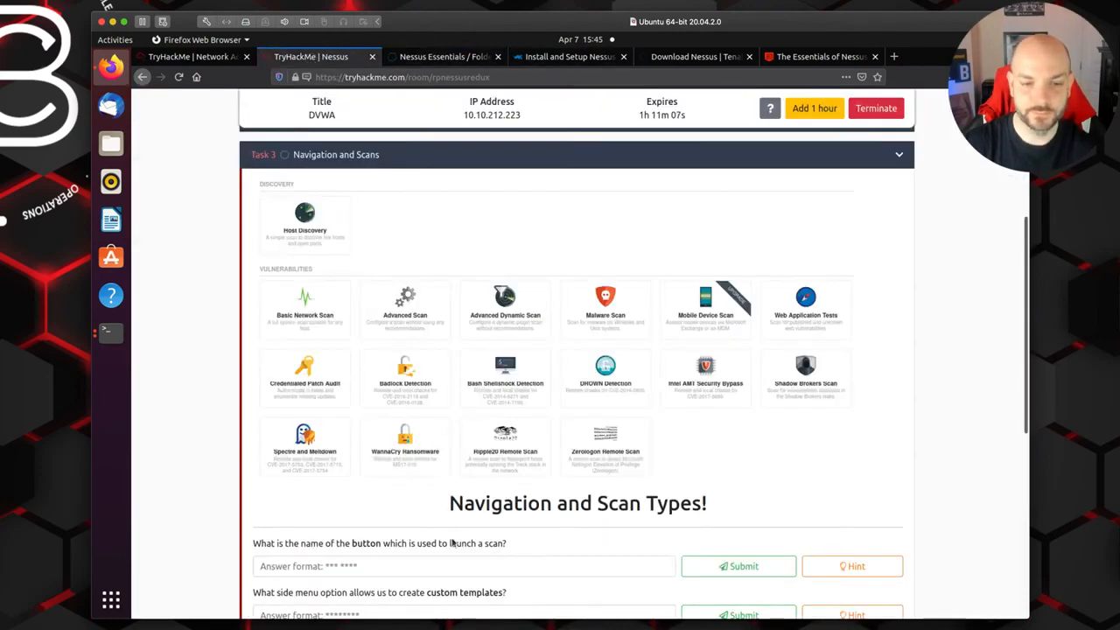
pyautogui.scroll(-2, 350, 508)
pyautogui.click(346, 503)
pyautogui.write('new scan')
pyautogui.click(744, 502)
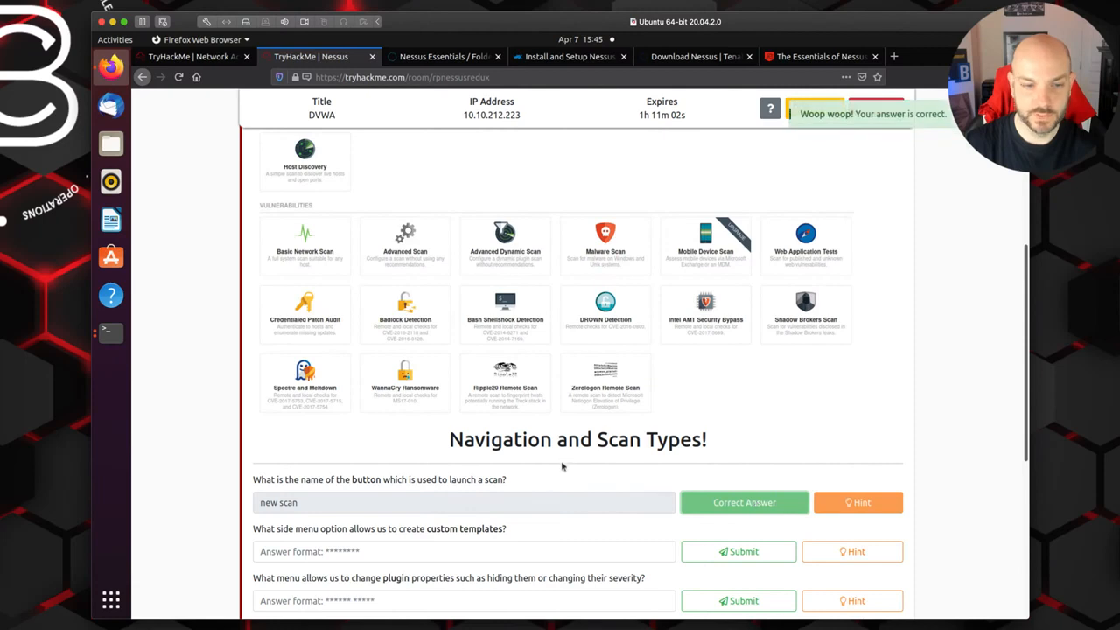
# Step: Read the question about creating custom templates, then start a new scan in Nessus and examine the available scan templates
pyautogui.scroll(-4, 560, 464)
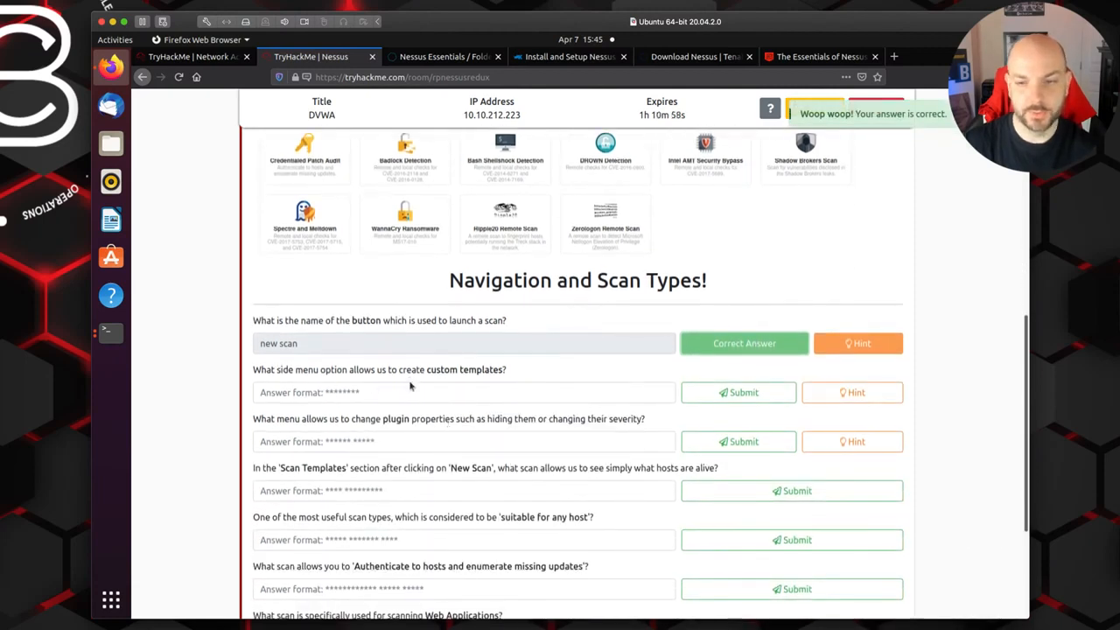
pyautogui.scroll(1, 496, 385)
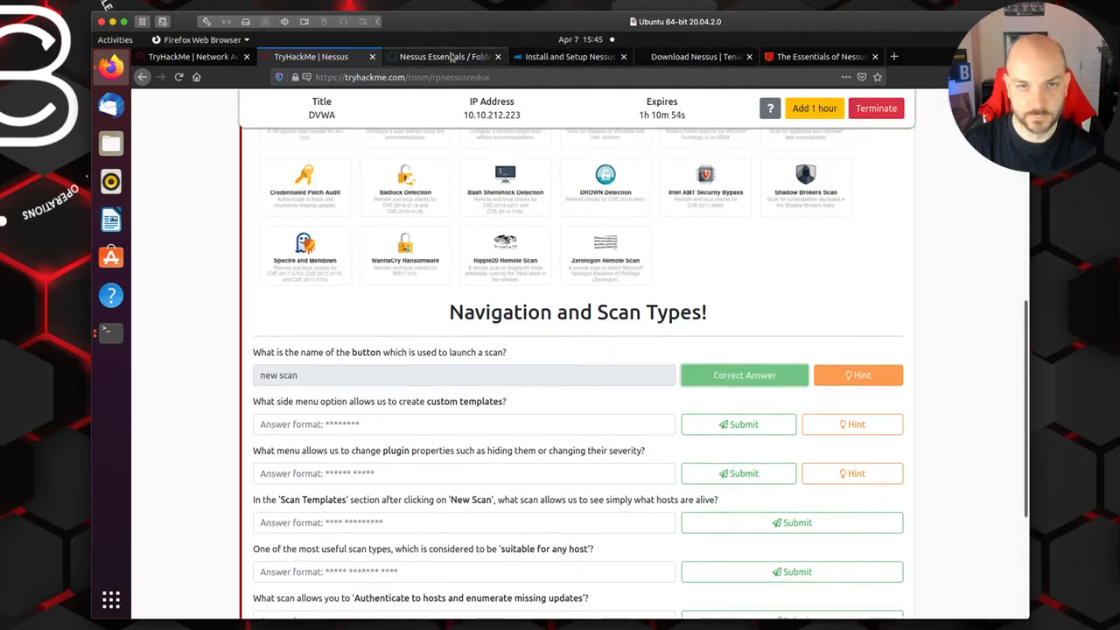
pyautogui.click(452, 56)
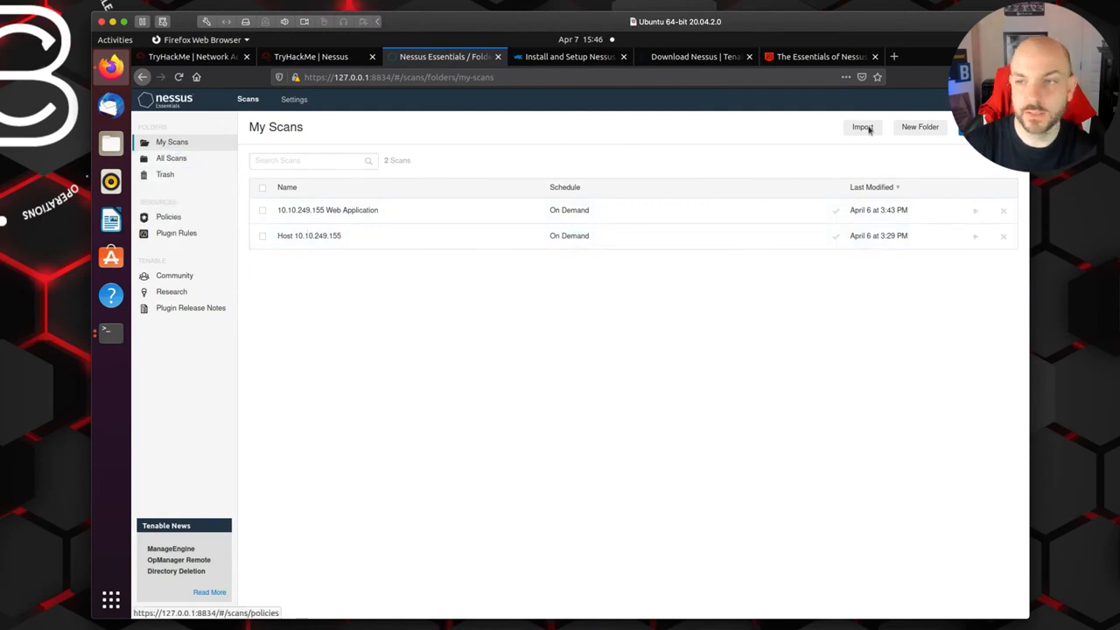
pyautogui.click(976, 128)
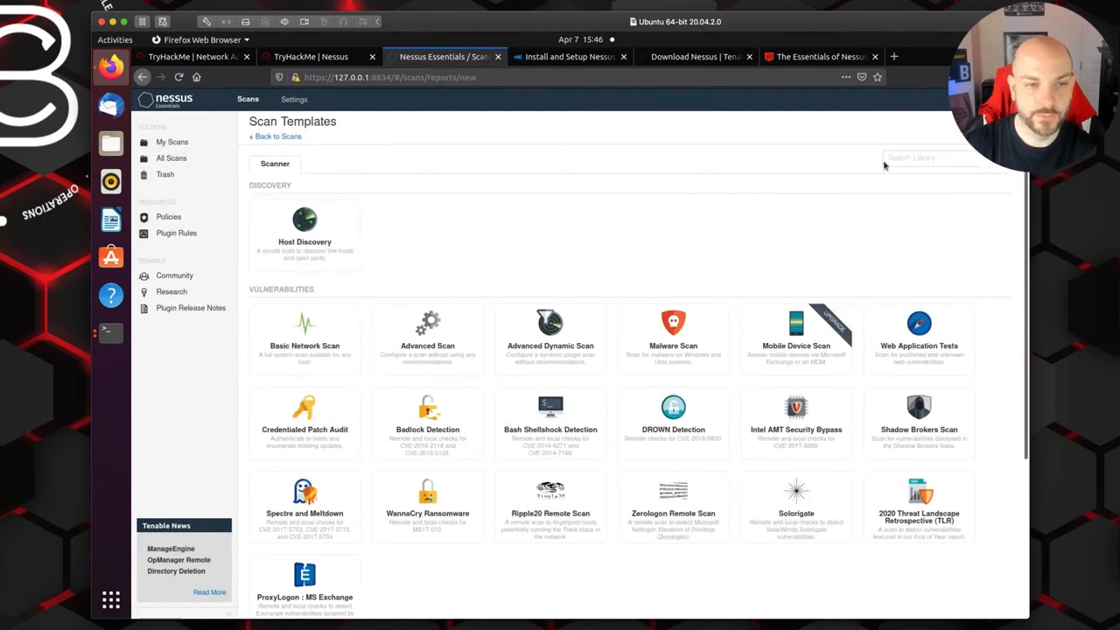
pyautogui.scroll(-3, 738, 204)
pyautogui.scroll(-5, 739, 205)
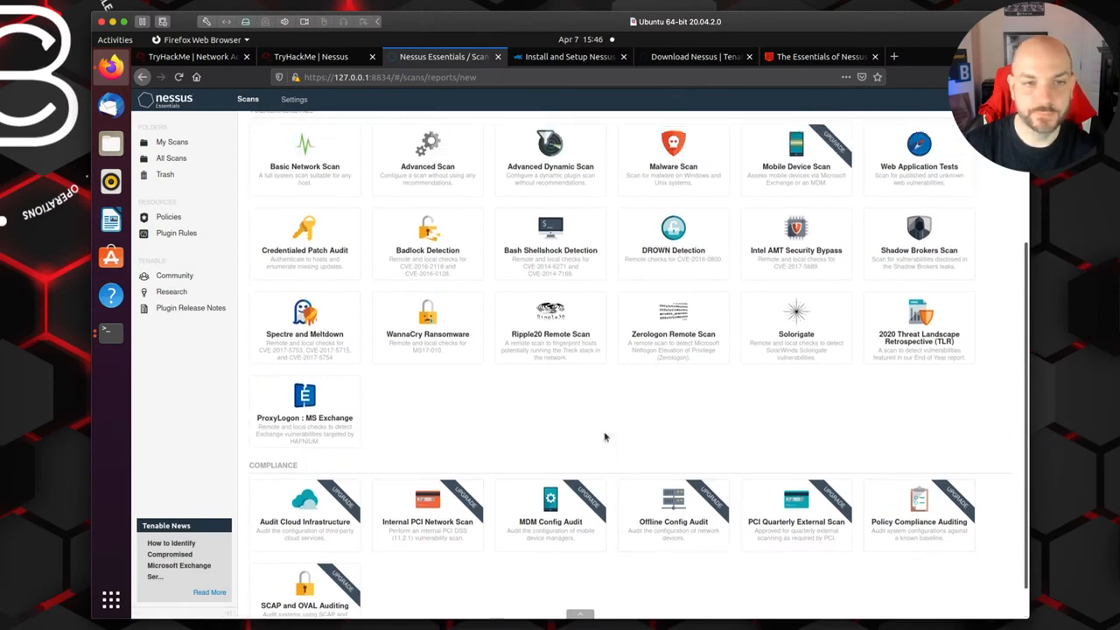
pyautogui.scroll(6, 569, 394)
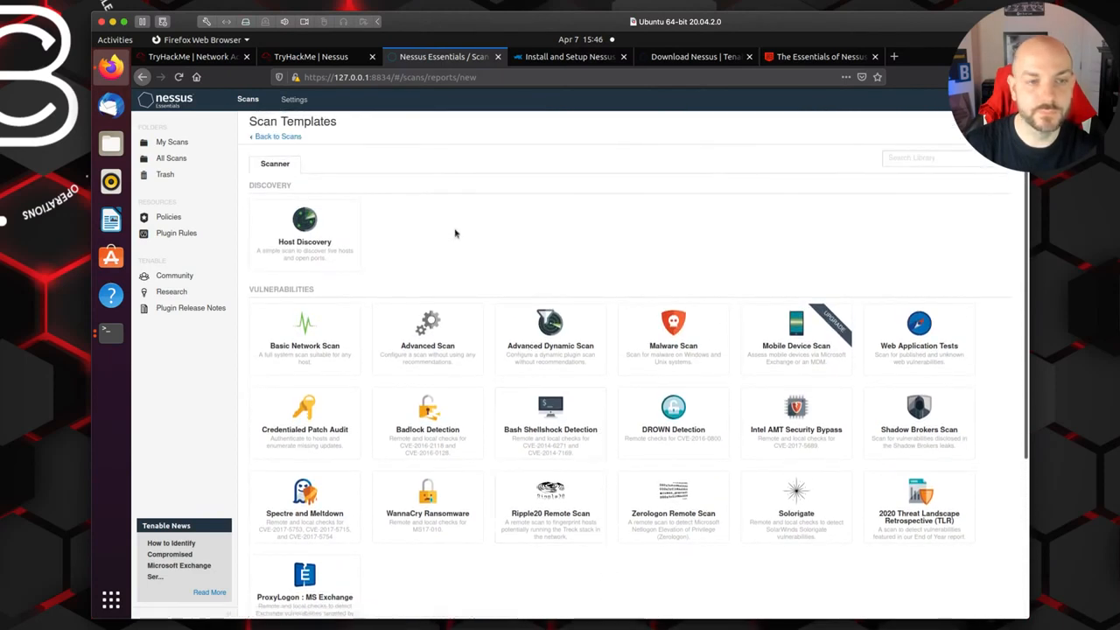
# Step: Return to the TryHackMe room, read the hint for the custom templates question and close it
pyautogui.click(330, 58)
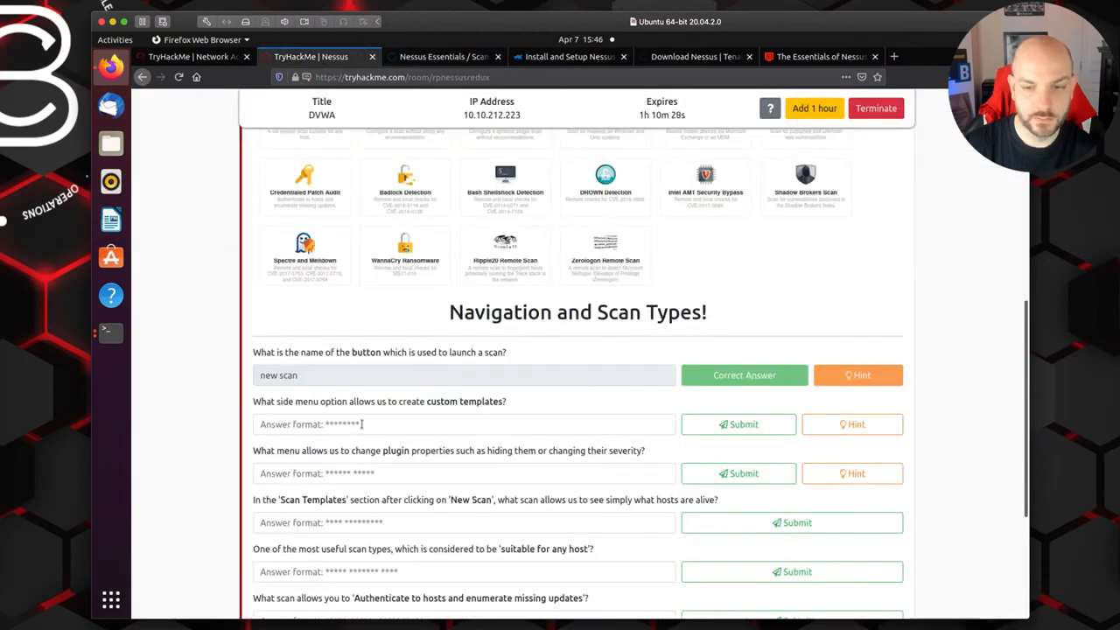
pyautogui.click(840, 426)
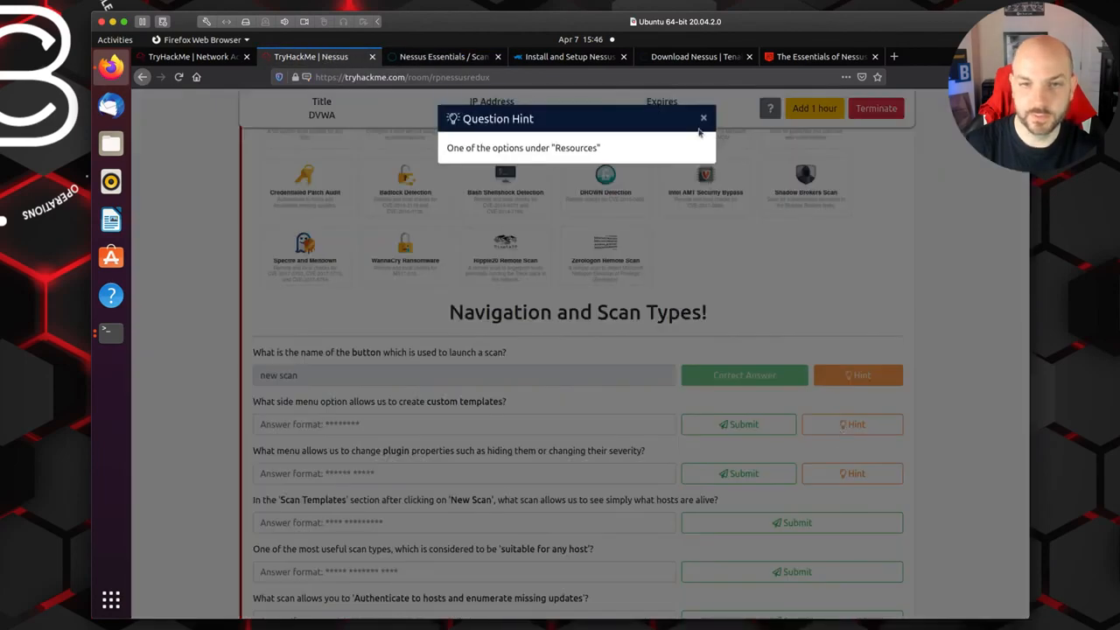
pyautogui.click(703, 118)
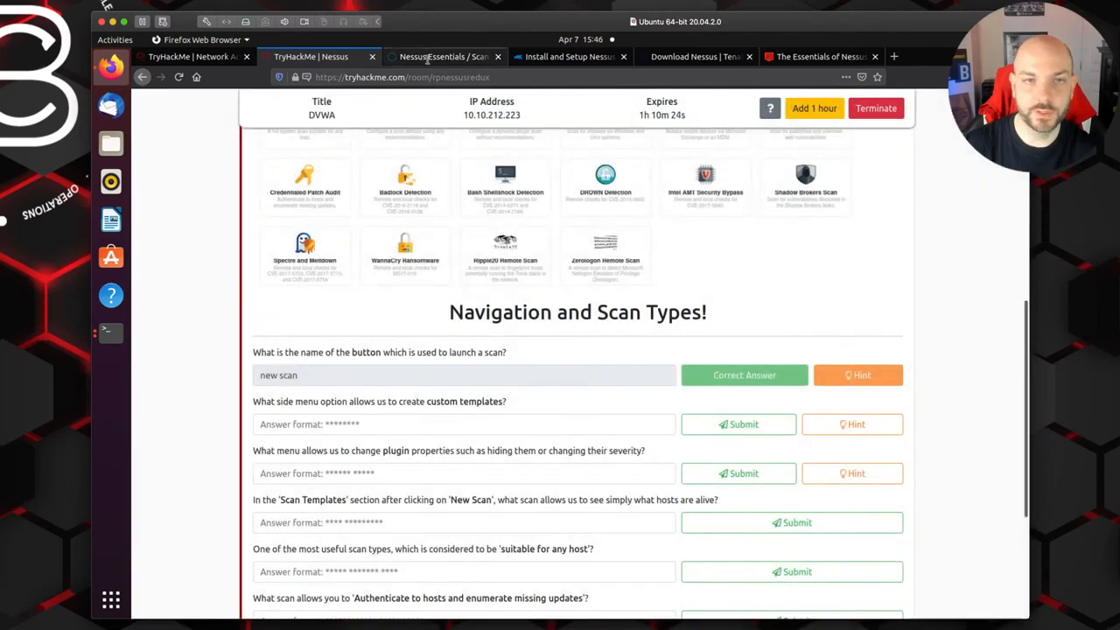
# Step: Look through the Nessus scan templates, account options, Settings and My Scans for the Resources option that creates custom templates
pyautogui.click(428, 60)
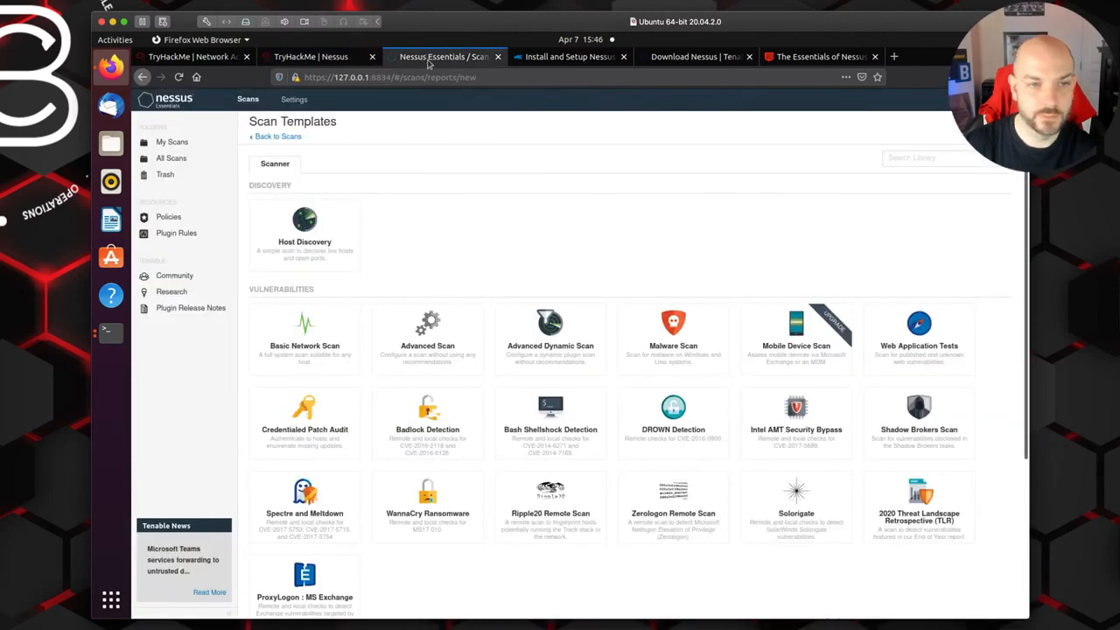
pyautogui.scroll(-2, 425, 254)
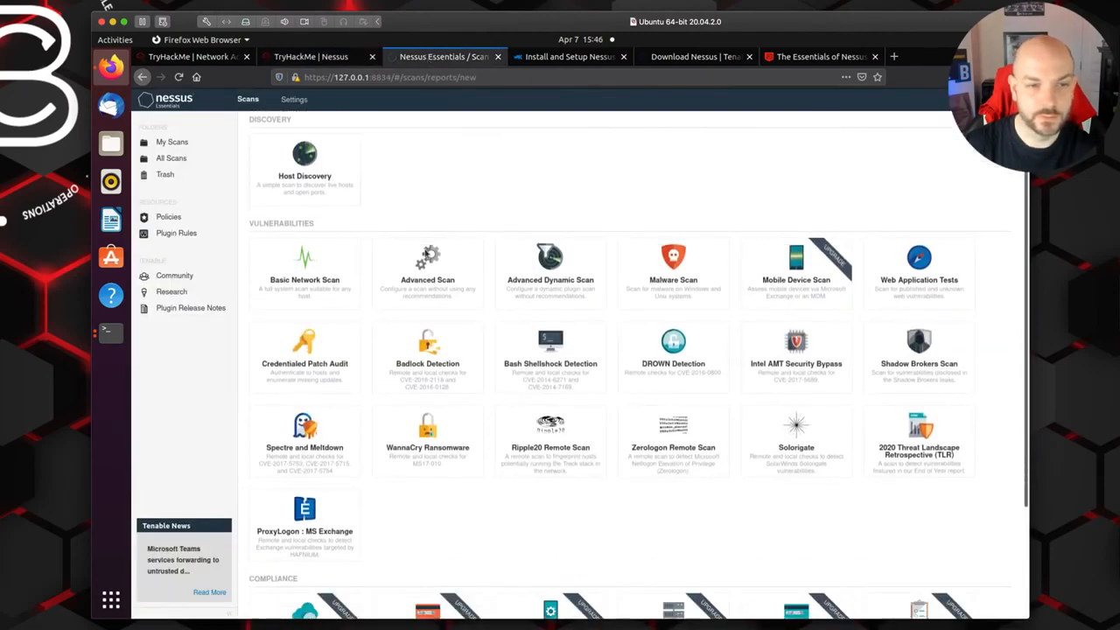
pyautogui.scroll(2, 432, 250)
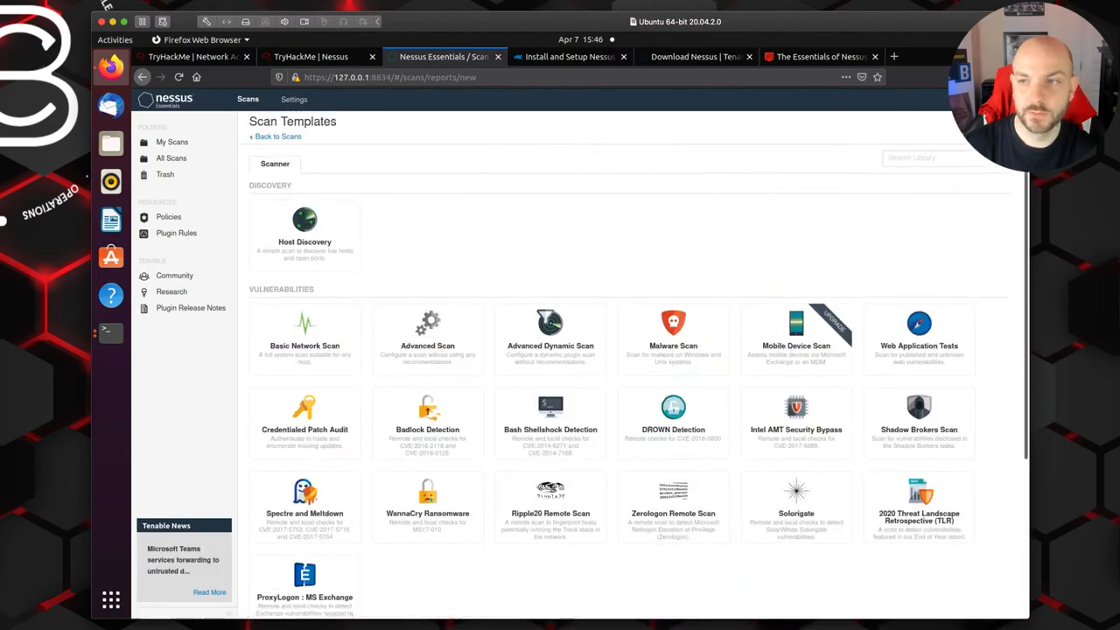
pyautogui.moveTo(1006, 100)
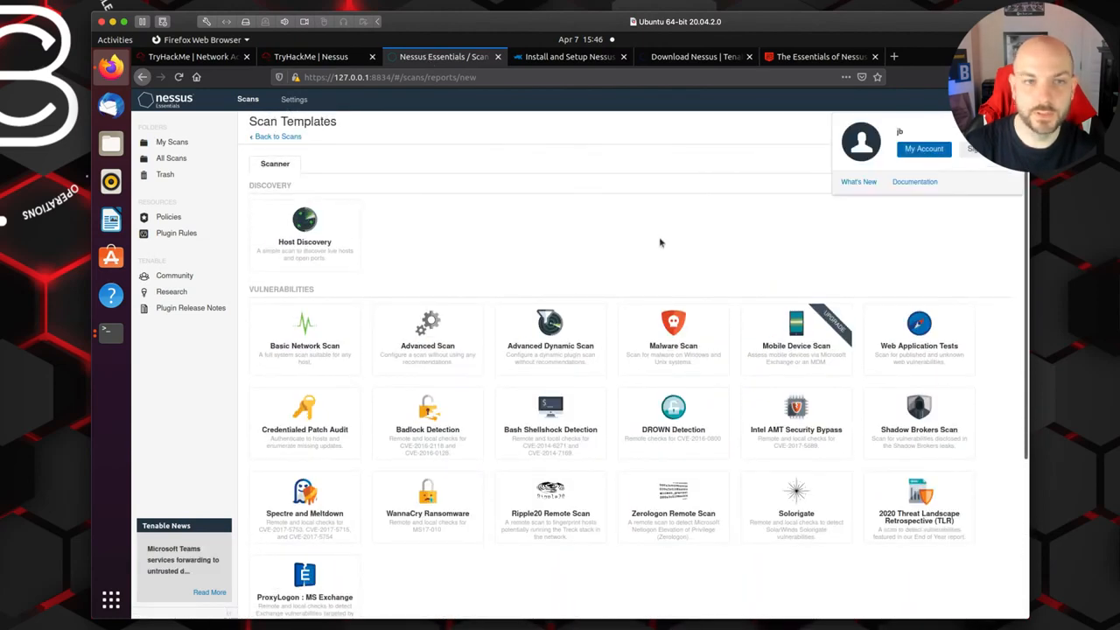
pyautogui.click(292, 100)
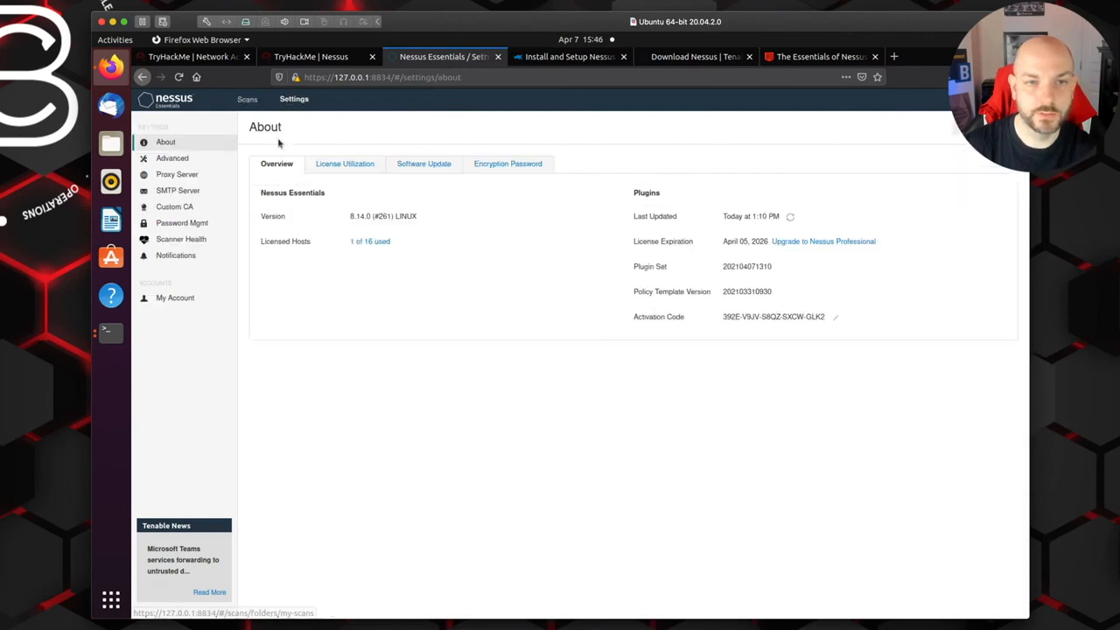
pyautogui.click(162, 103)
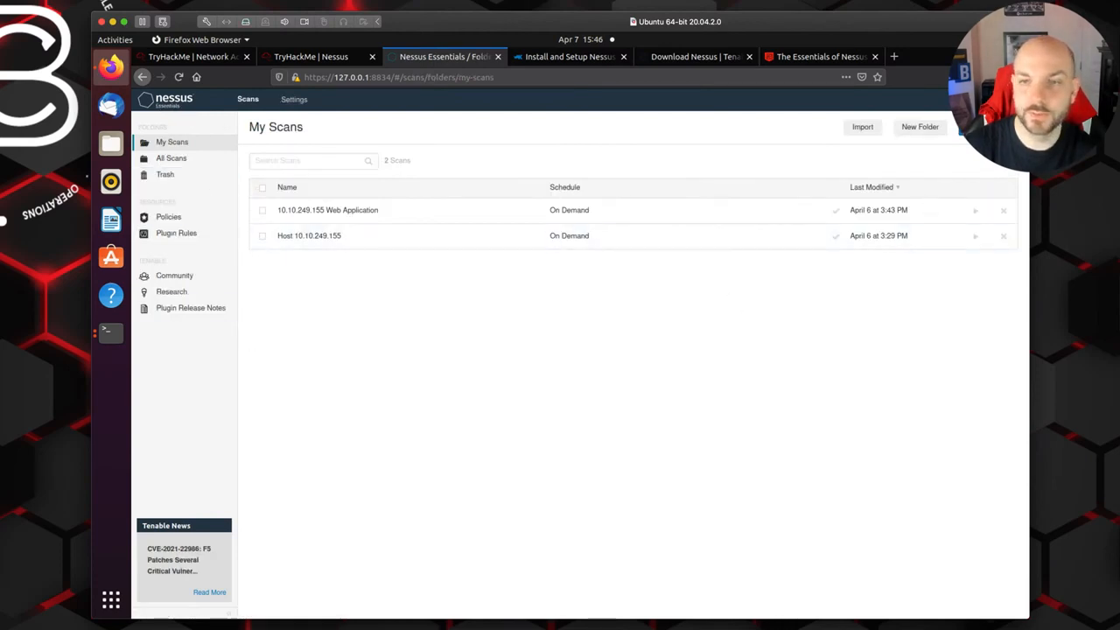
pyautogui.click(970, 129)
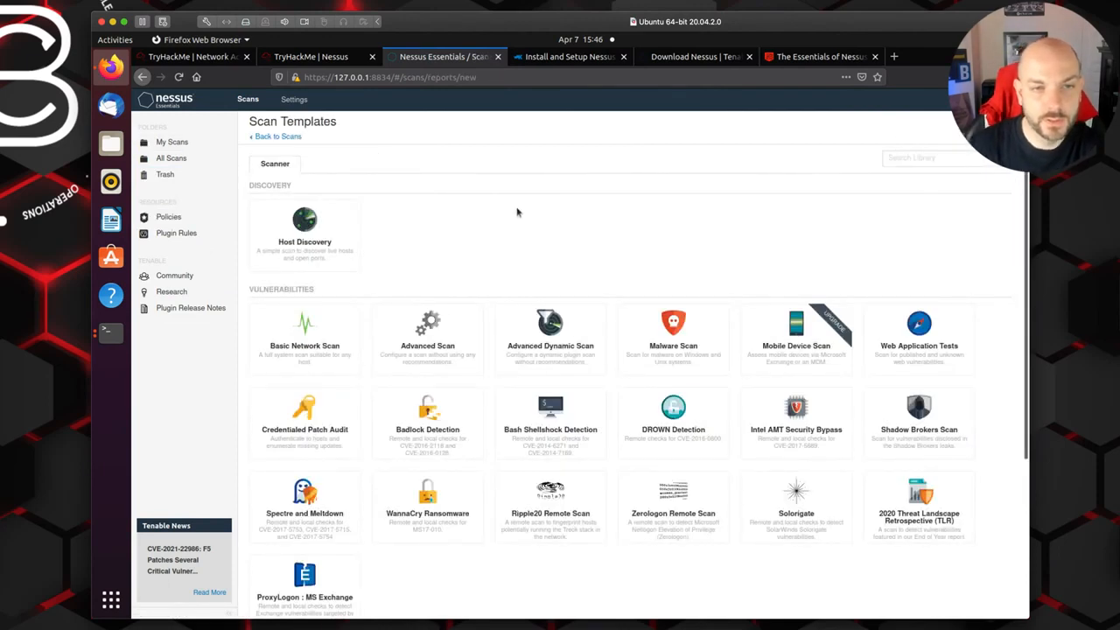
# Step: Open the Basic Network Scan template in Nessus, reloading the page and signing back in with the prefilled login
pyautogui.scroll(-1, 294, 348)
pyautogui.scroll(-1, 296, 333)
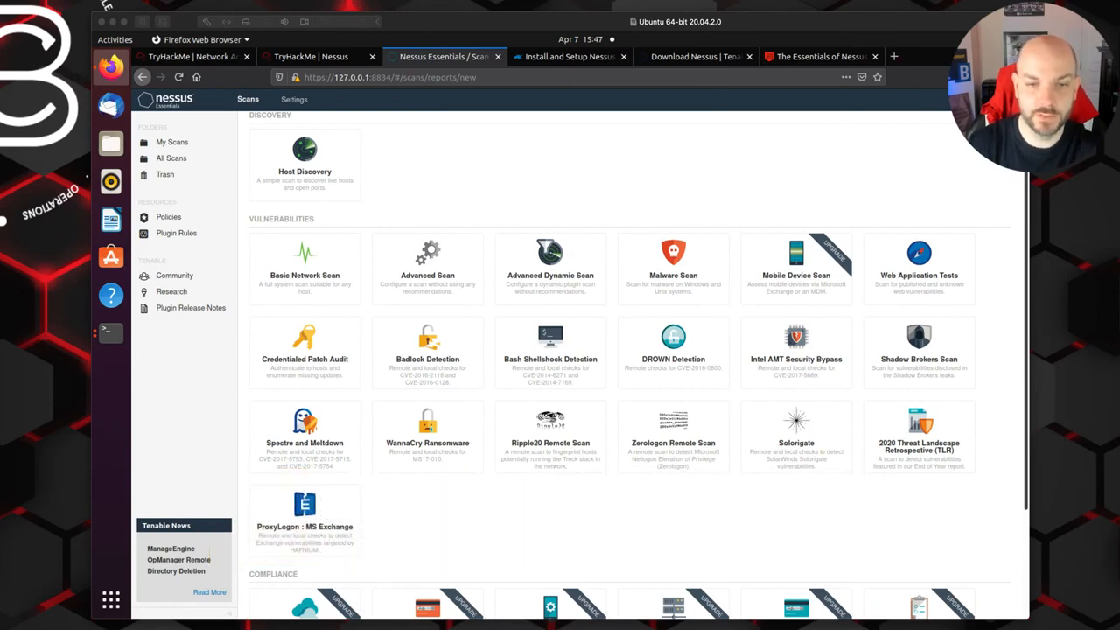
pyautogui.click(311, 277)
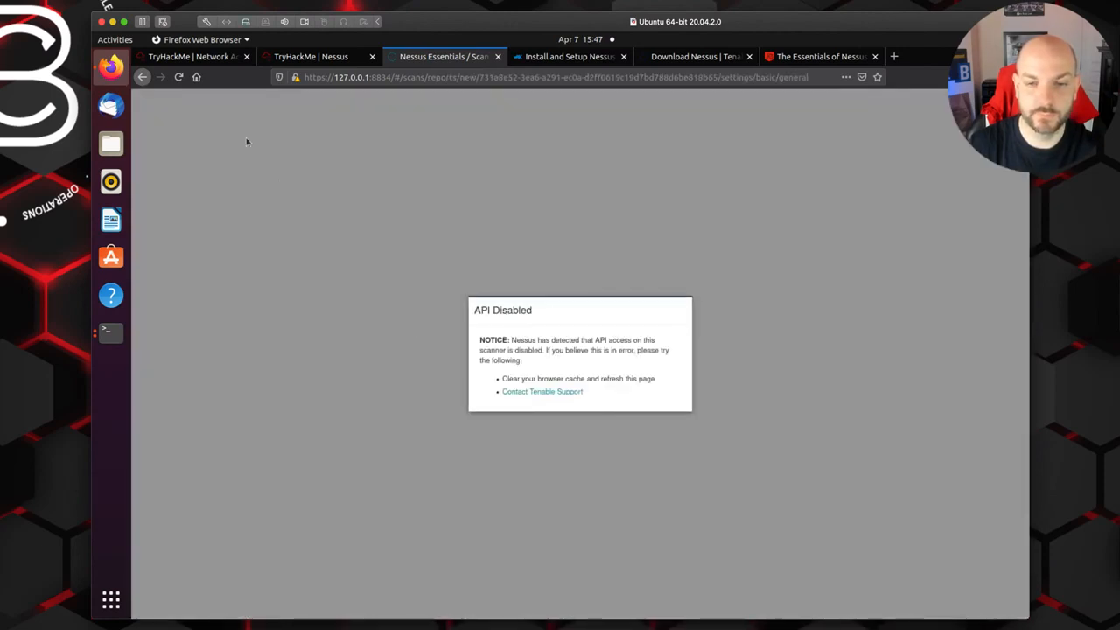
pyautogui.click(179, 77)
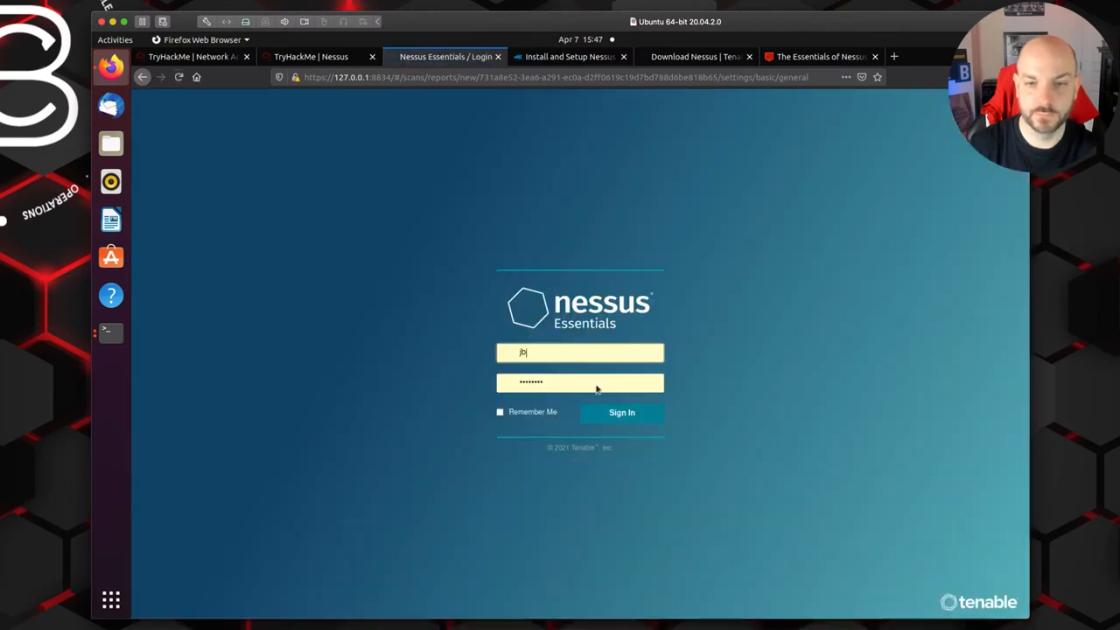
pyautogui.click(641, 413)
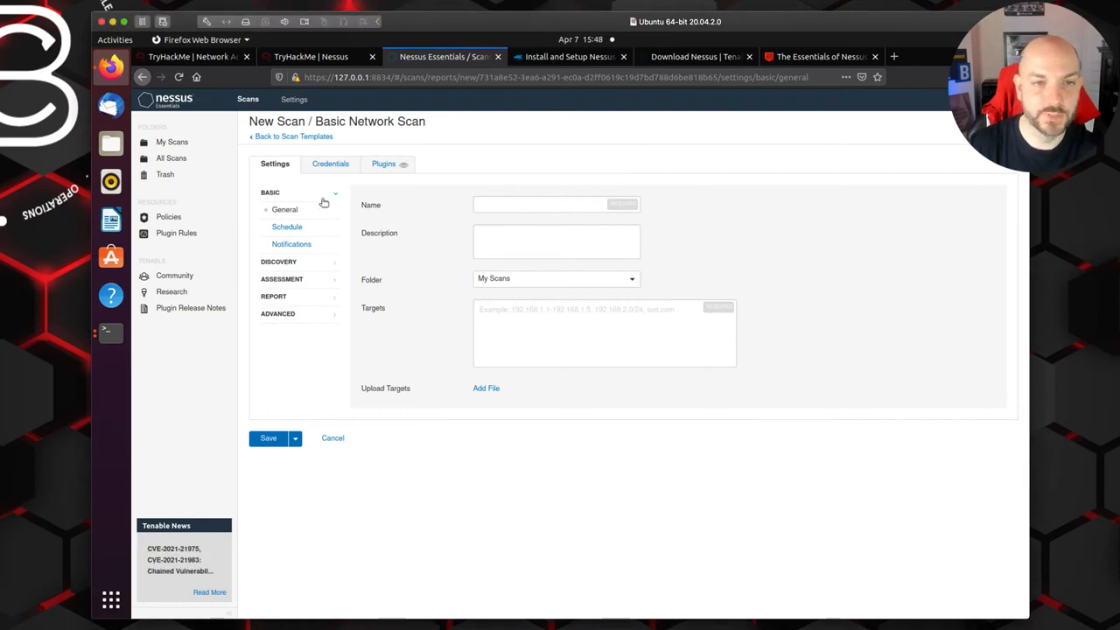
# Step: Leave the new scan, read the Nessus Policies page and submit "policies" as the TryHackMe answer about creating custom templates
pyautogui.click(308, 138)
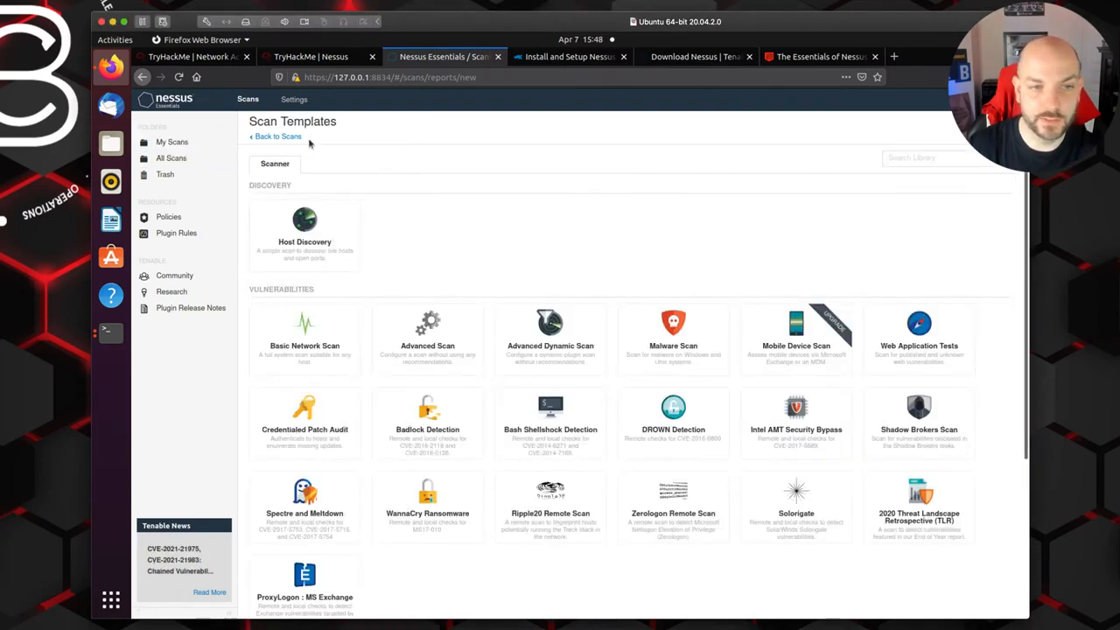
pyautogui.click(176, 221)
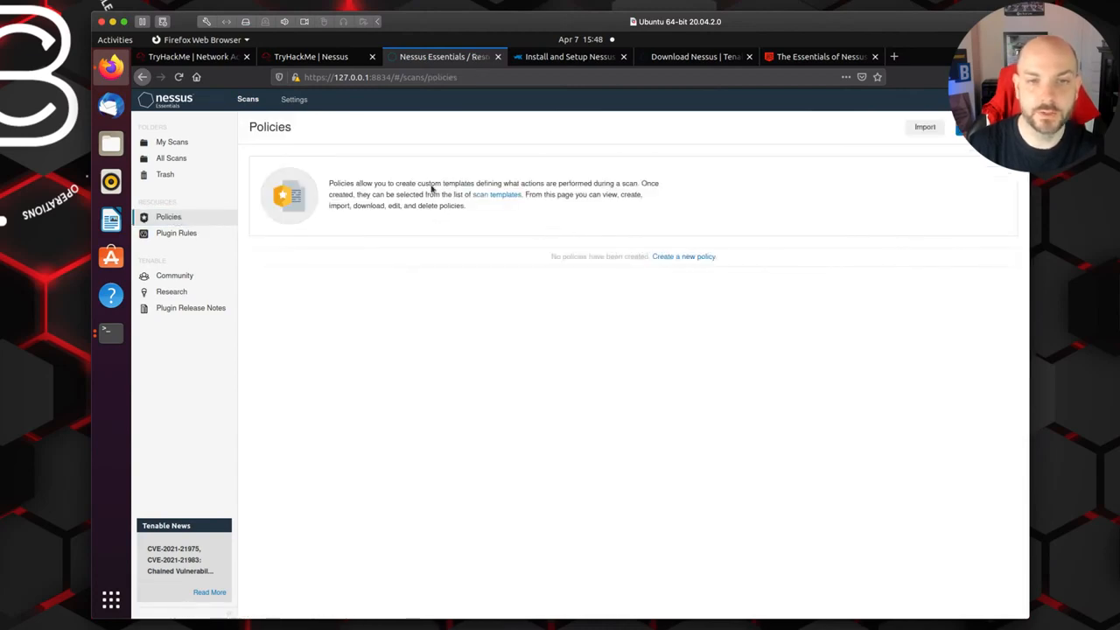
pyautogui.click(317, 59)
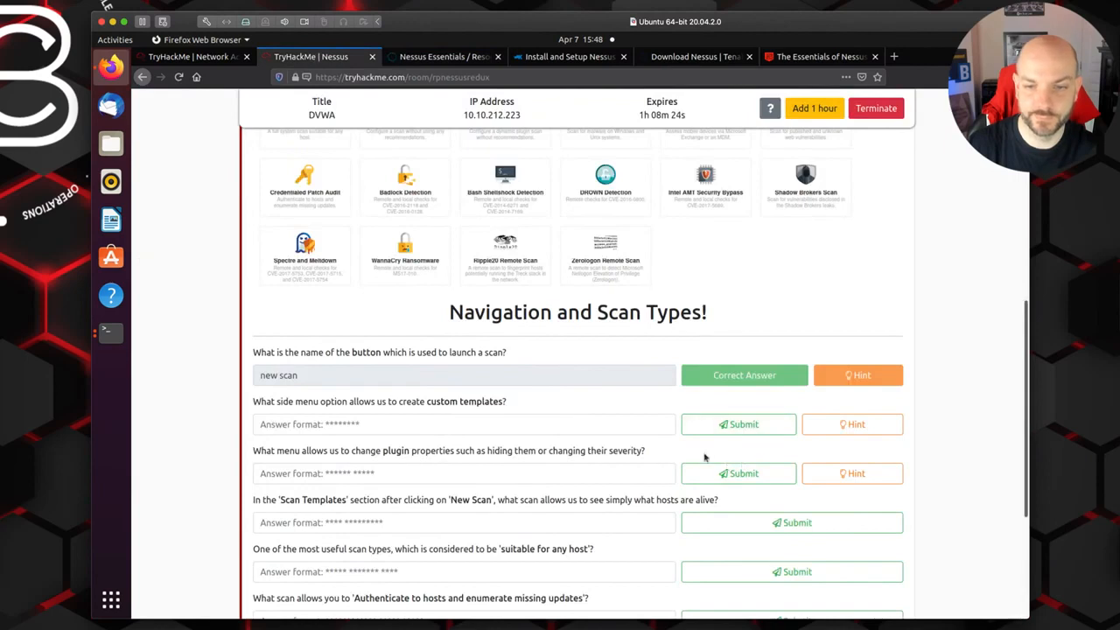
pyautogui.click(522, 420)
pyautogui.write('policies')
pyautogui.click(754, 424)
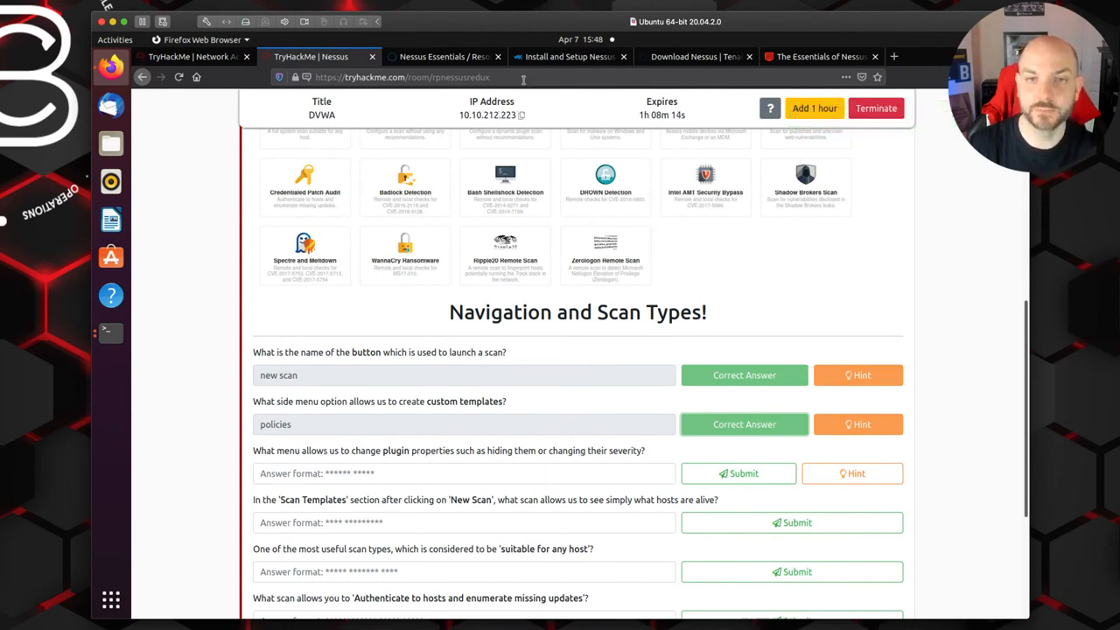
# Step: Read the Plugin Rules page in Nessus and submit "plugin rules" as the TryHackMe answer about changing plugin properties
pyautogui.click(437, 58)
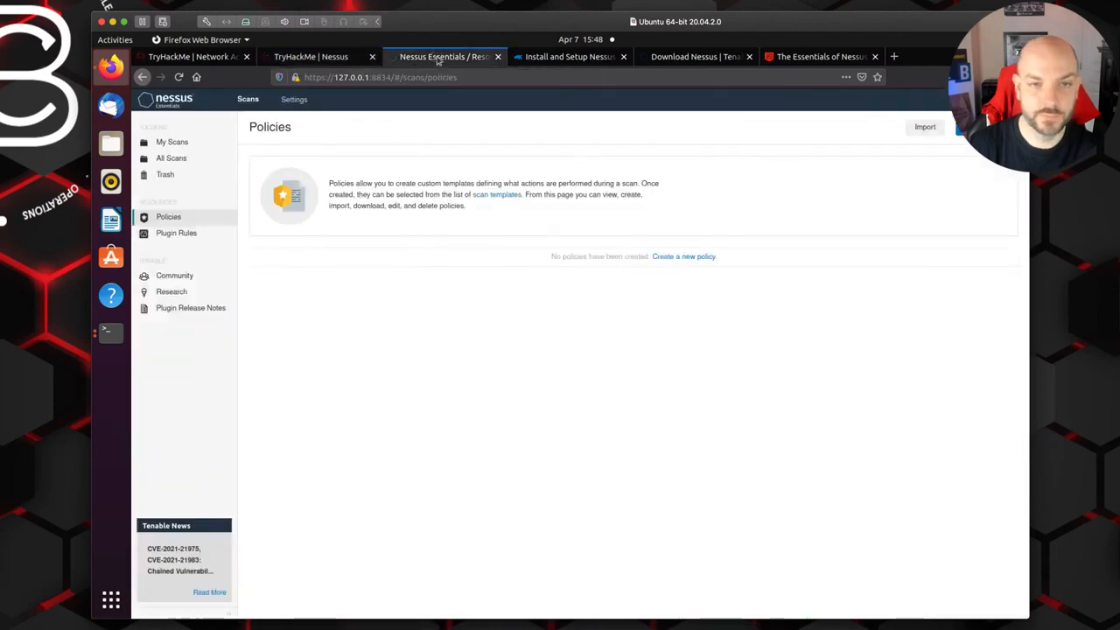
pyautogui.click(172, 237)
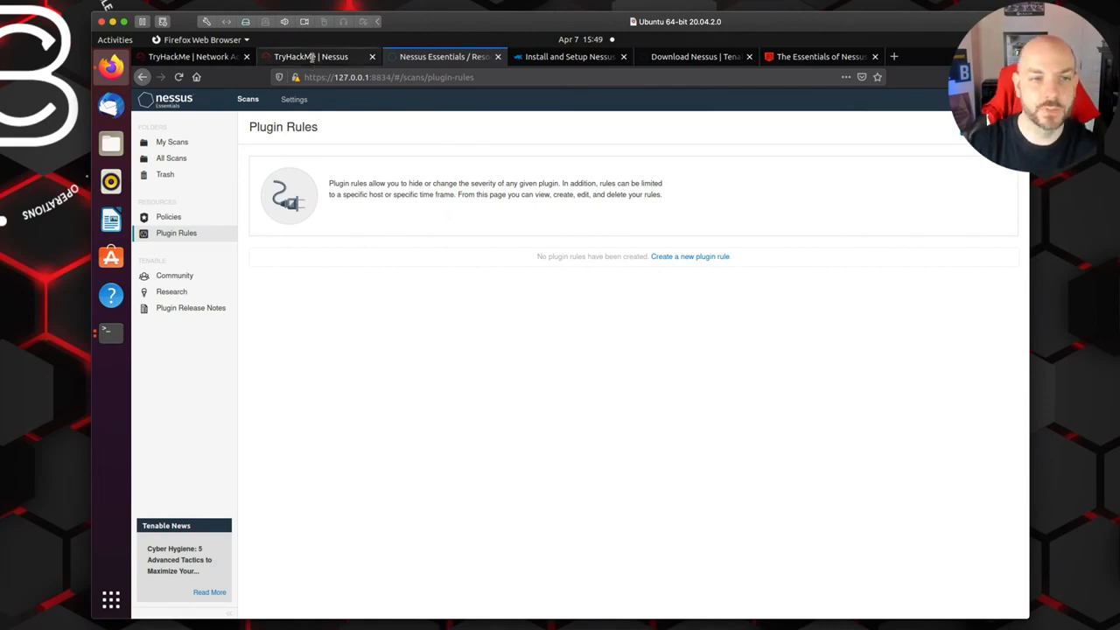
pyautogui.click(311, 56)
pyautogui.click(377, 476)
pyautogui.write('plugin rules')
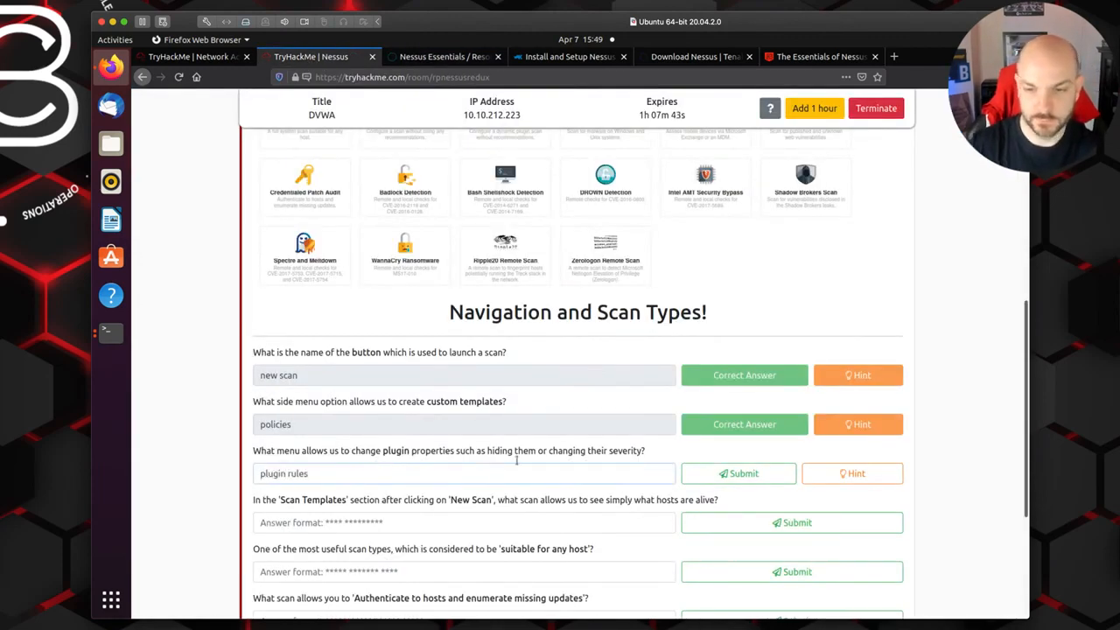
pyautogui.click(723, 474)
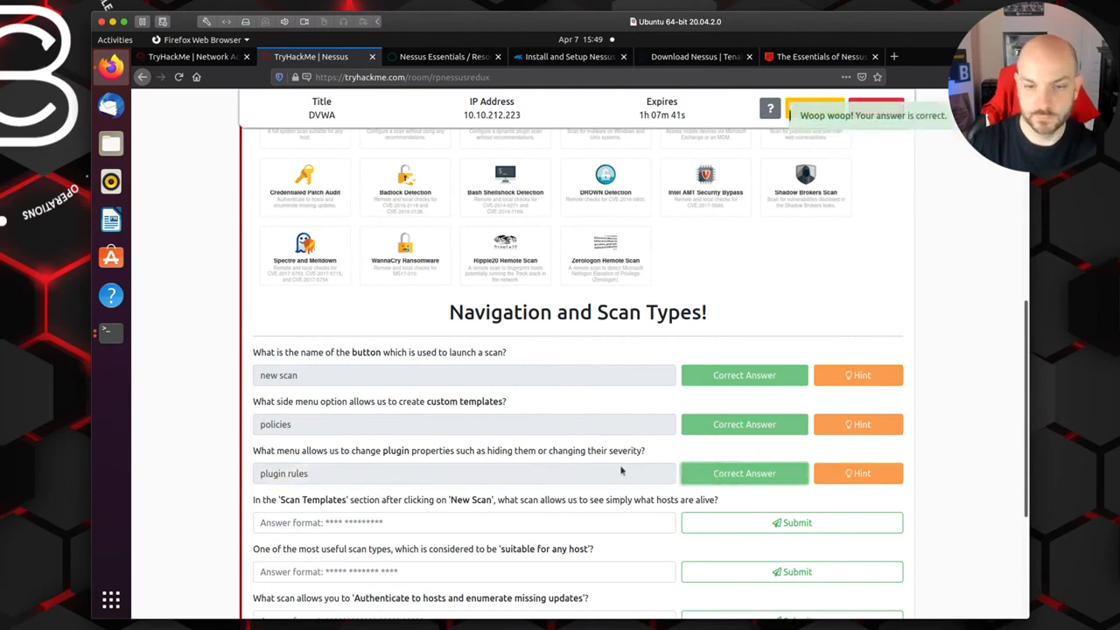
# Step: Submit "host discovery" as the answer for the scan that simply shows which hosts are alive
pyautogui.scroll(-2, 622, 471)
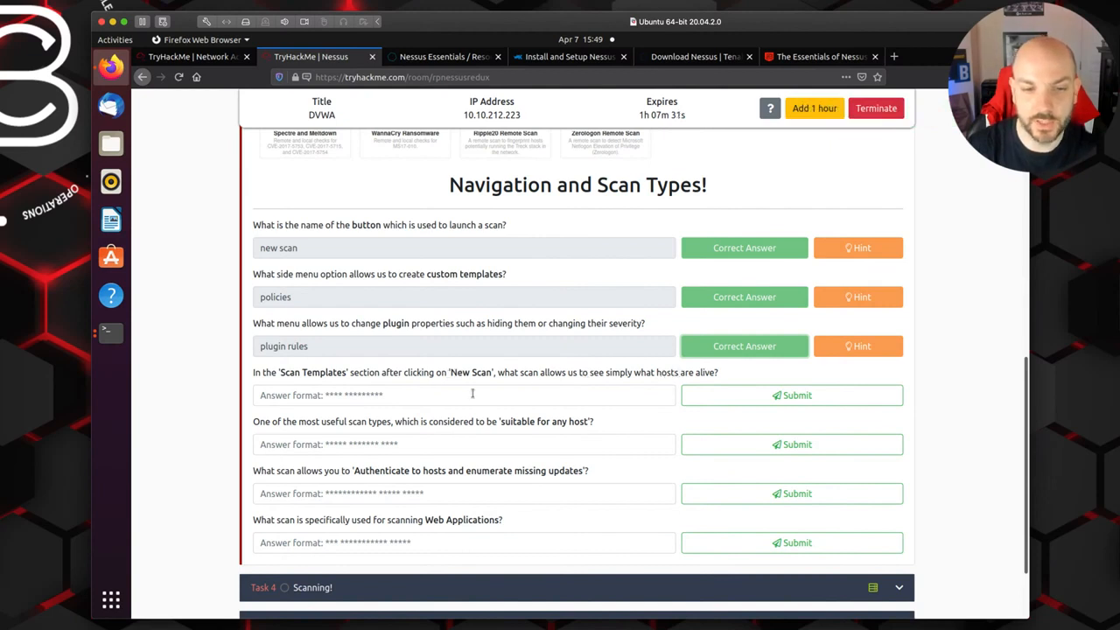
pyautogui.click(325, 396)
pyautogui.write('host discovery')
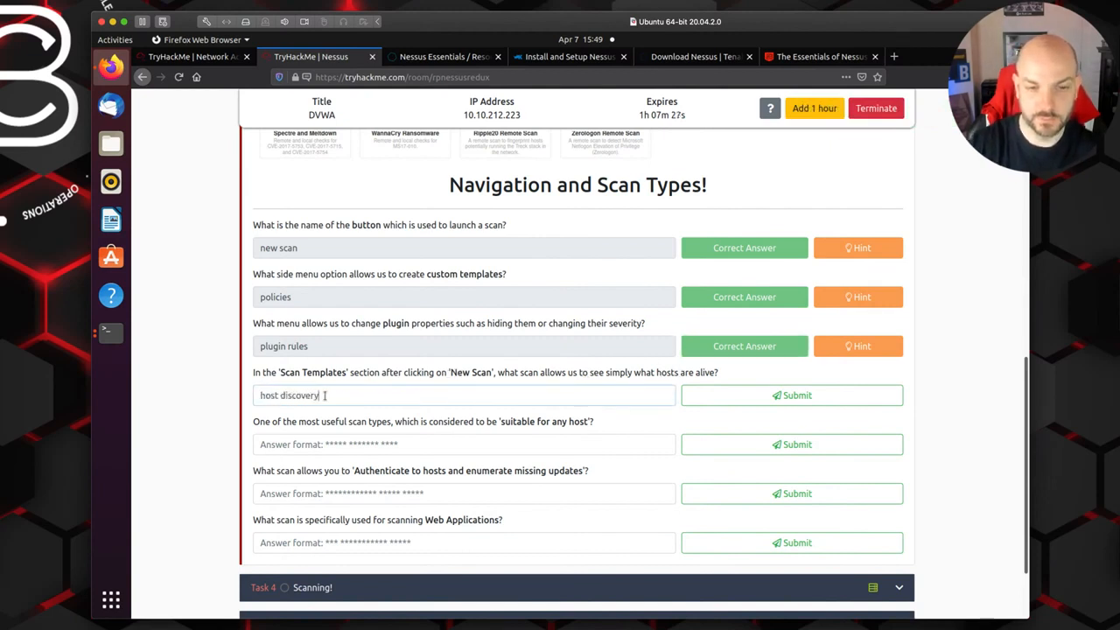
pyautogui.click(790, 402)
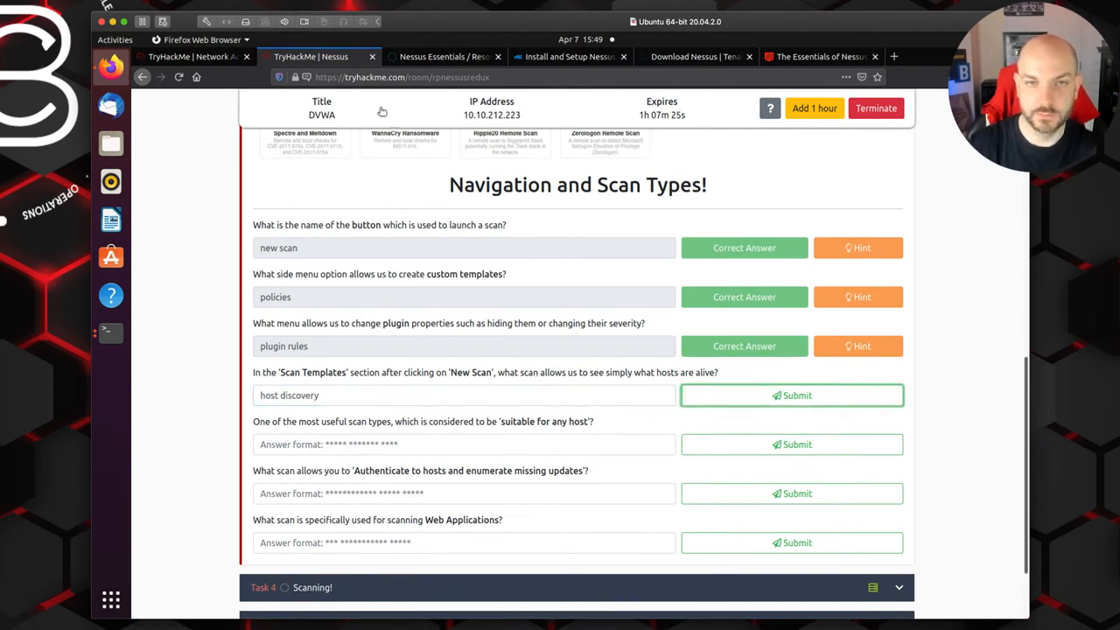
# Step: Check the Host Discovery entry among the Nessus new scan templates, then return to the remaining TryHackMe questions
pyautogui.click(440, 58)
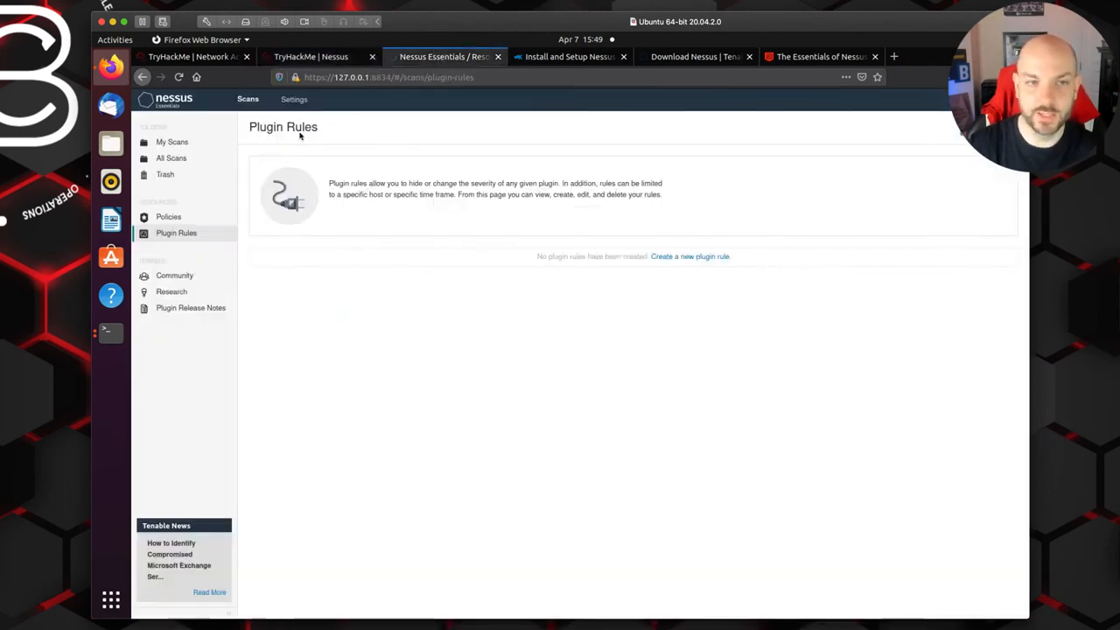
pyautogui.click(252, 102)
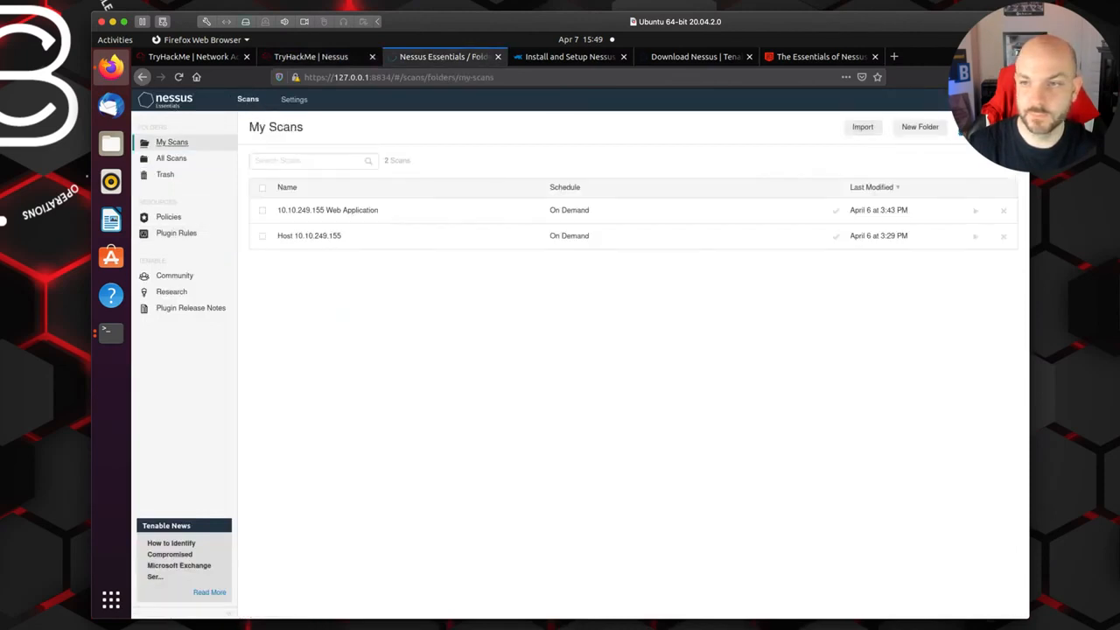
pyautogui.click(967, 128)
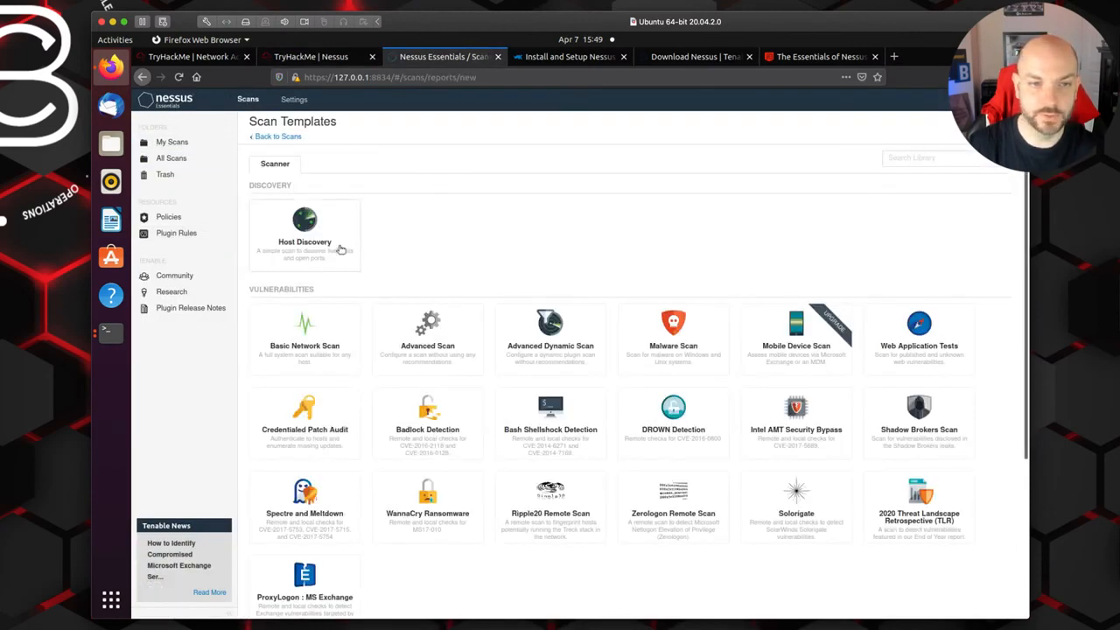
pyautogui.click(306, 58)
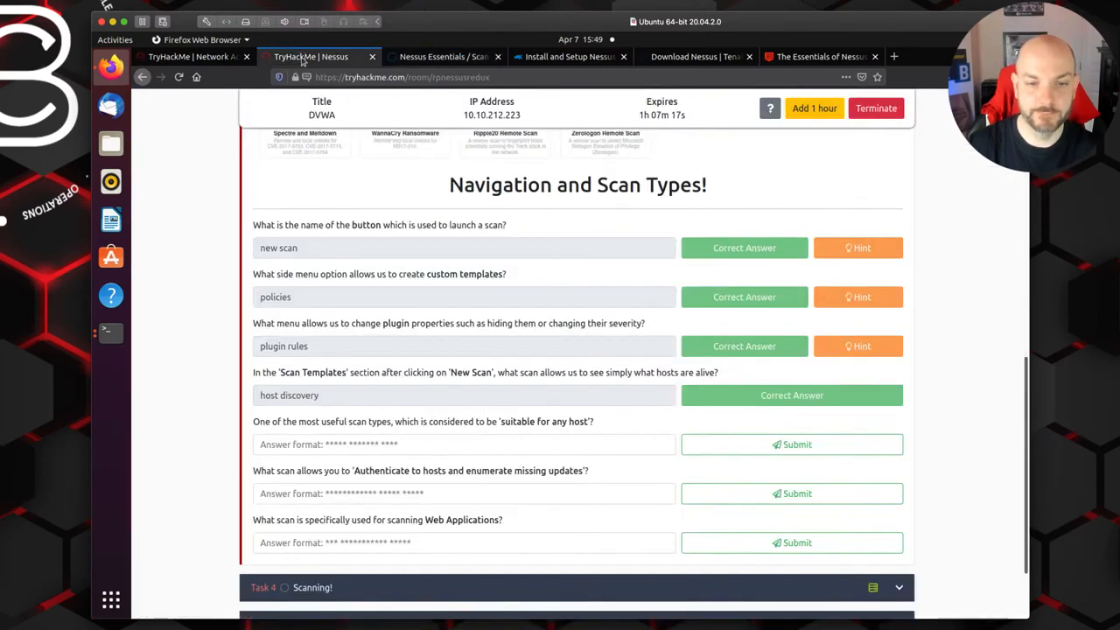
pyautogui.scroll(-1, 502, 421)
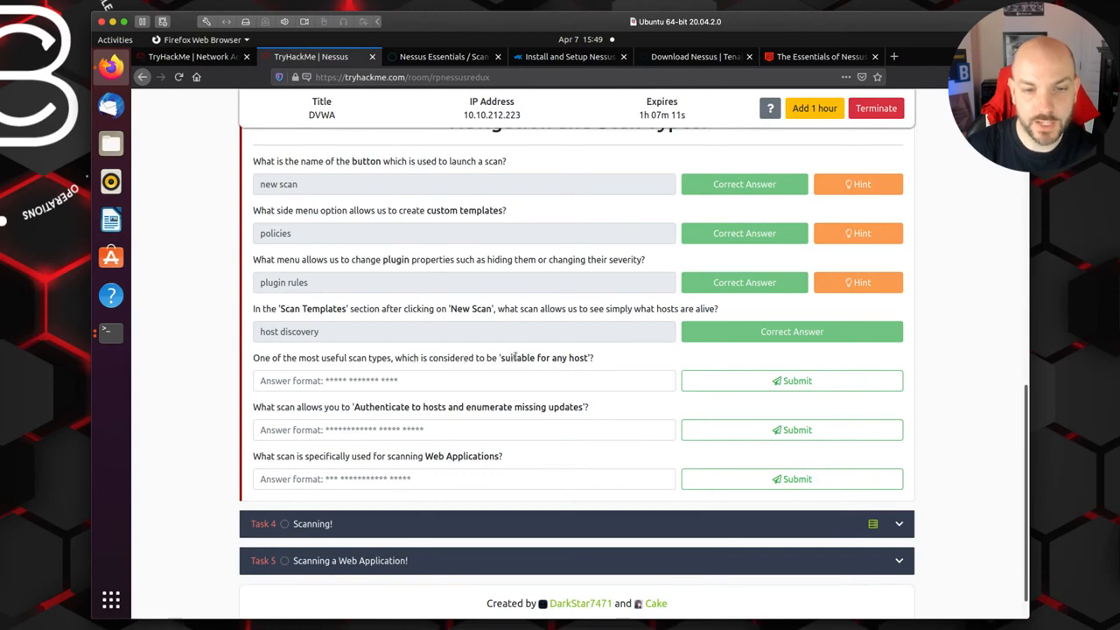
# Step: Compare the Nessus scan templates with the question and submit "basic network scan" as the TryHackMe answer for 'suitable for any host'
pyautogui.click(454, 60)
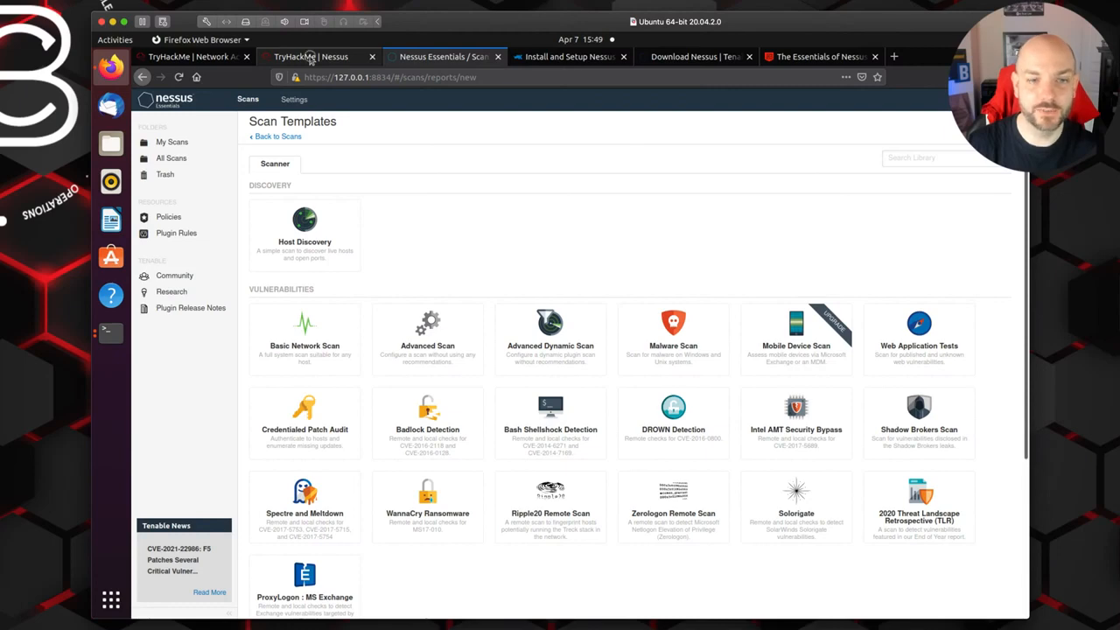
pyautogui.click(311, 58)
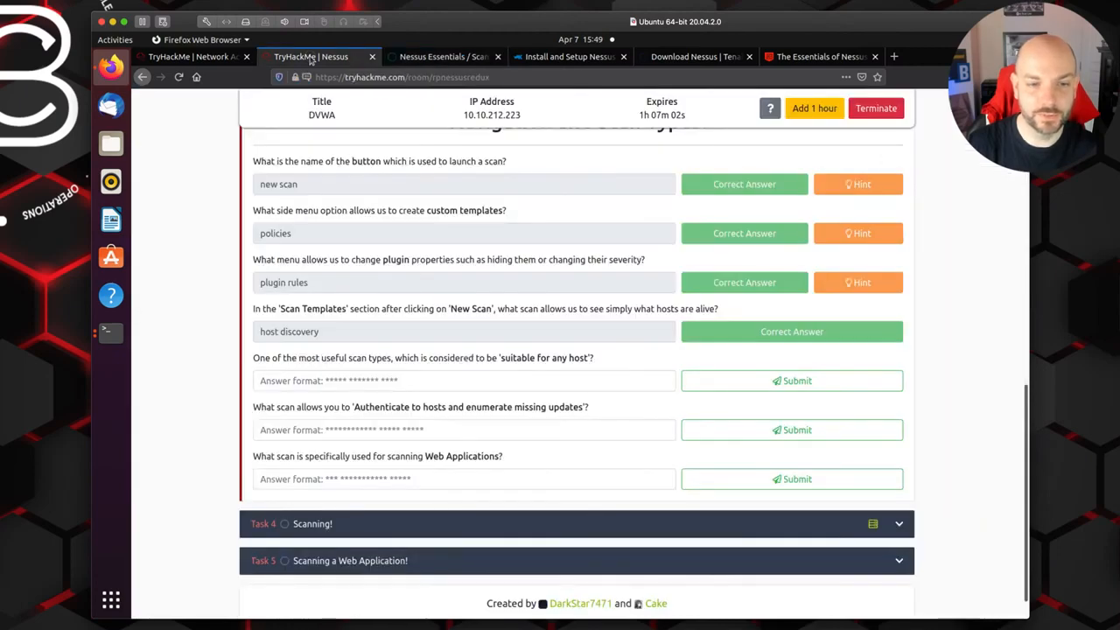
pyautogui.click(317, 381)
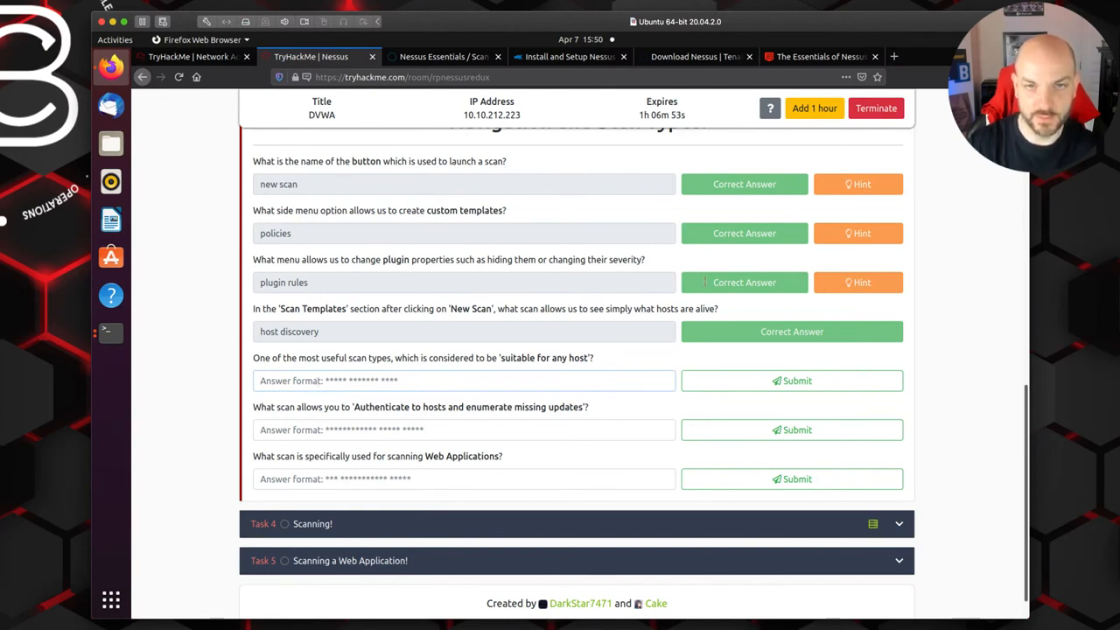
pyautogui.click(442, 57)
pyautogui.click(311, 57)
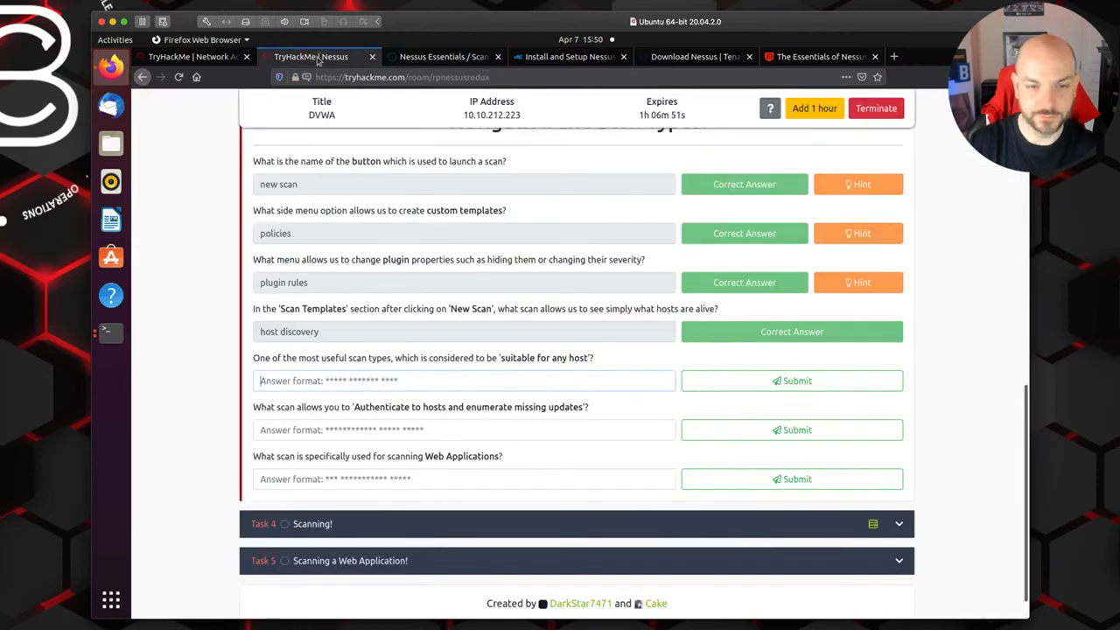
pyautogui.write('basic network')
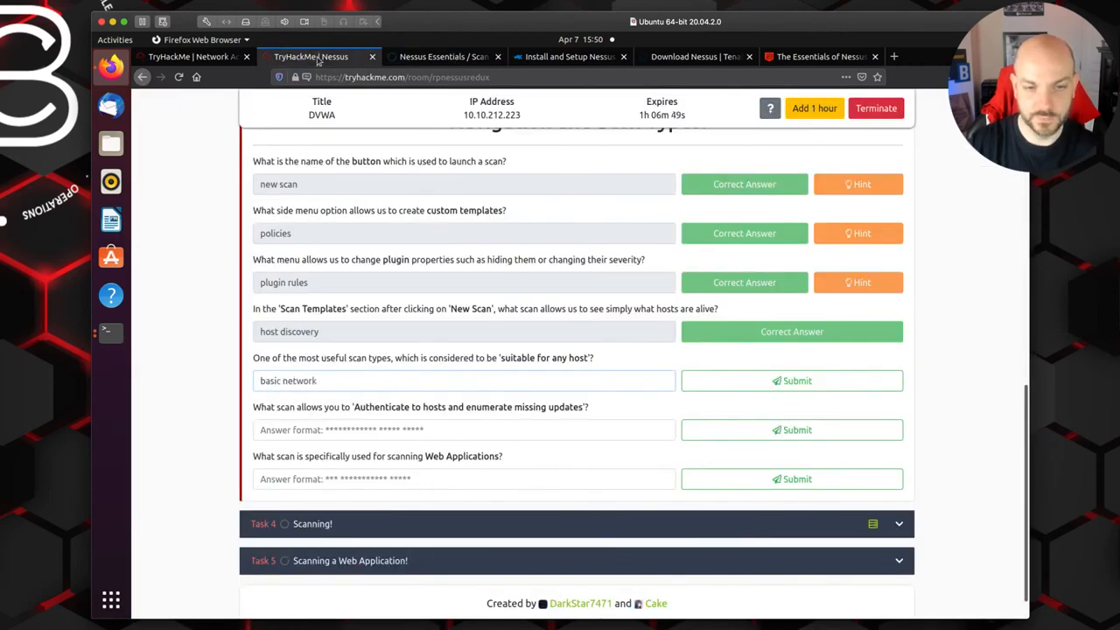
pyautogui.write(' scan')
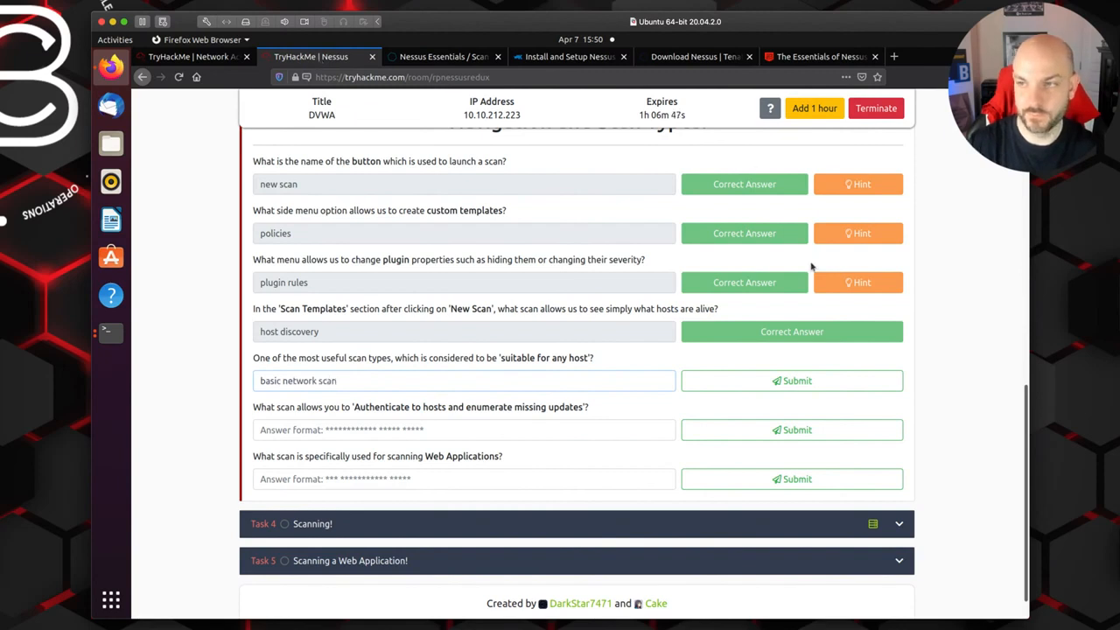
pyautogui.click(780, 389)
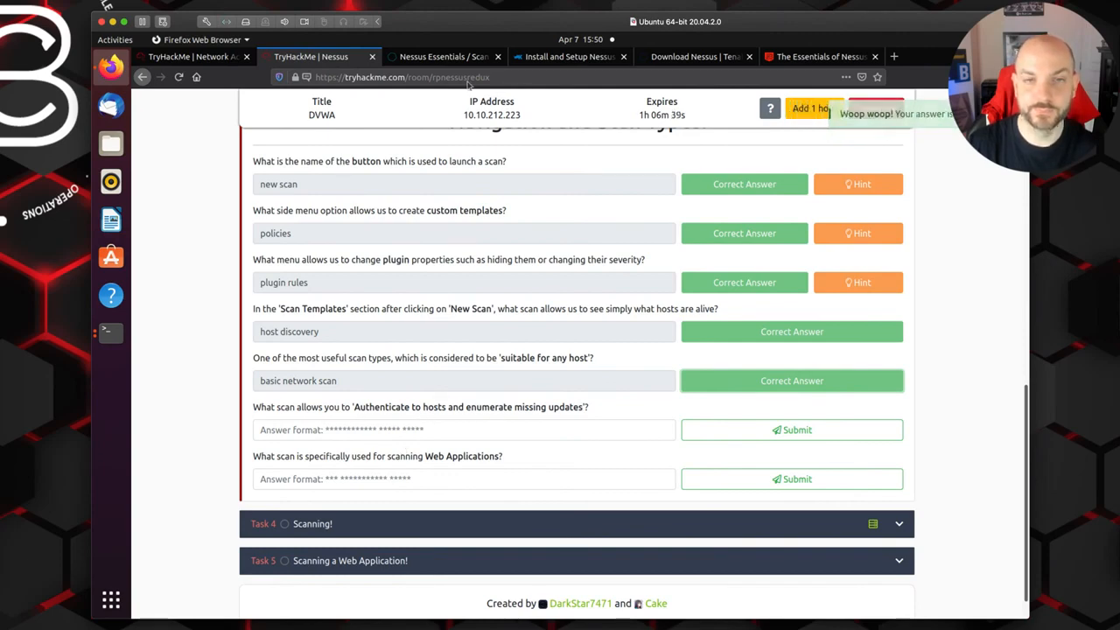
# Step: Examine the Nessus vulnerability scan templates and enter "credentialed network" in TryHackMe for the question about enumerating missing updates
pyautogui.click(446, 56)
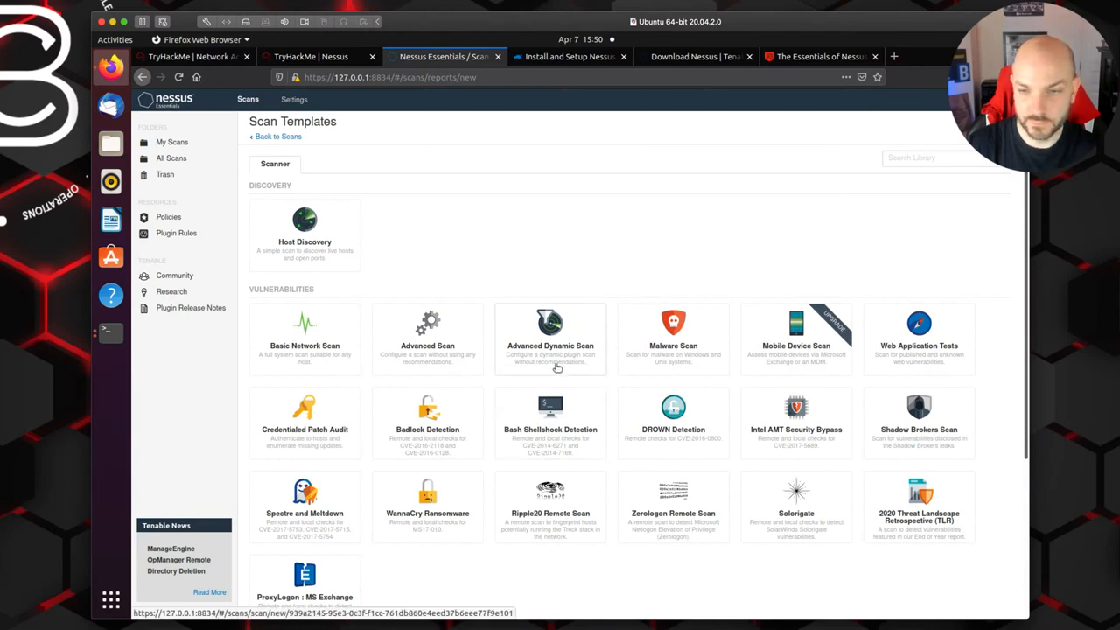
pyautogui.scroll(-2, 556, 368)
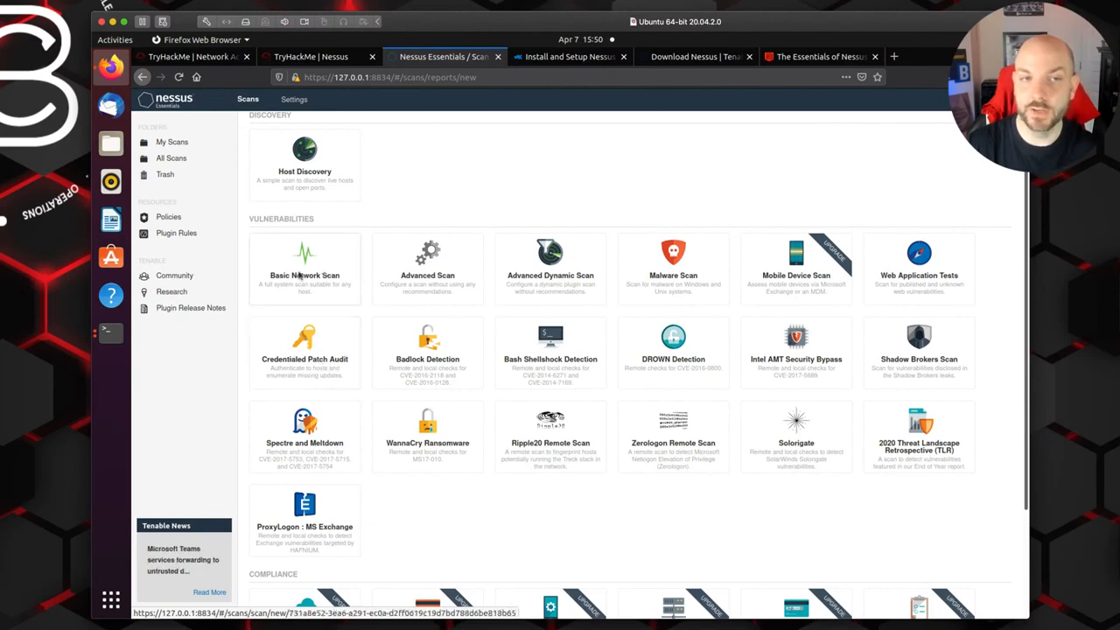
pyautogui.click(218, 59)
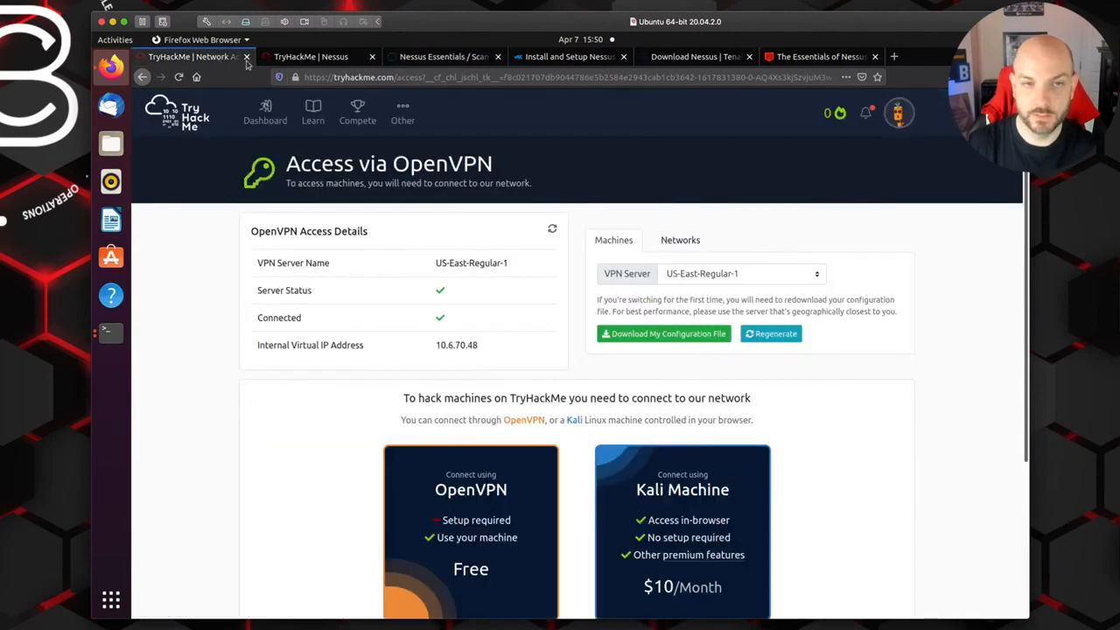
pyautogui.click(289, 58)
pyautogui.click(342, 431)
pyautogui.write('credentialed')
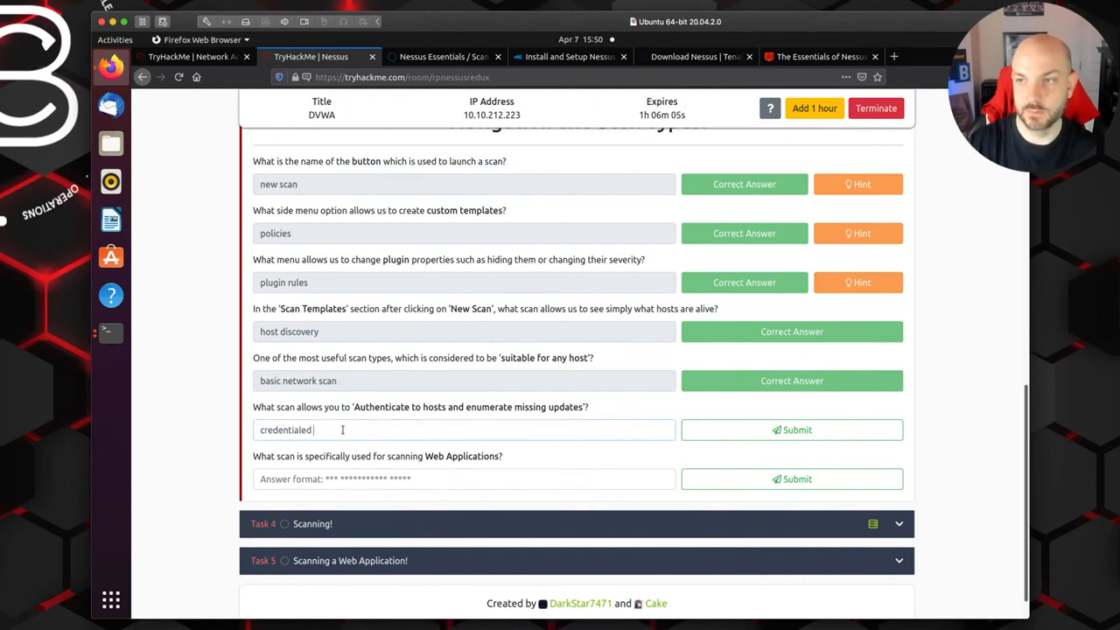
pyautogui.write(' network')
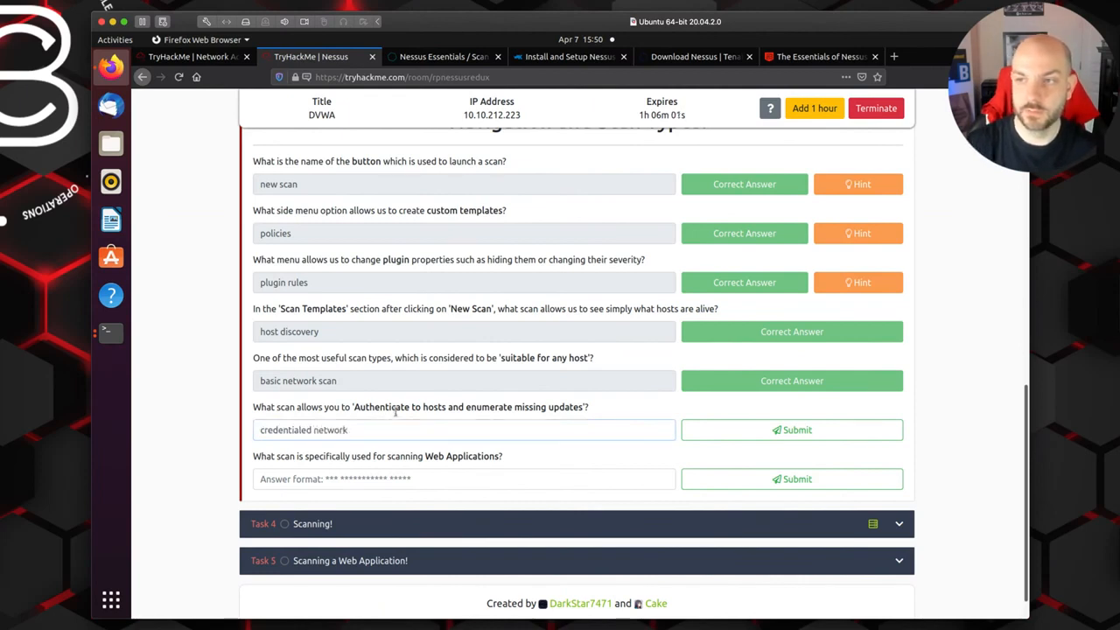
# Step: Recheck the template name in Nessus, correct the TryHackMe answer to "credentialed patch audit" and submit it
pyautogui.click(430, 58)
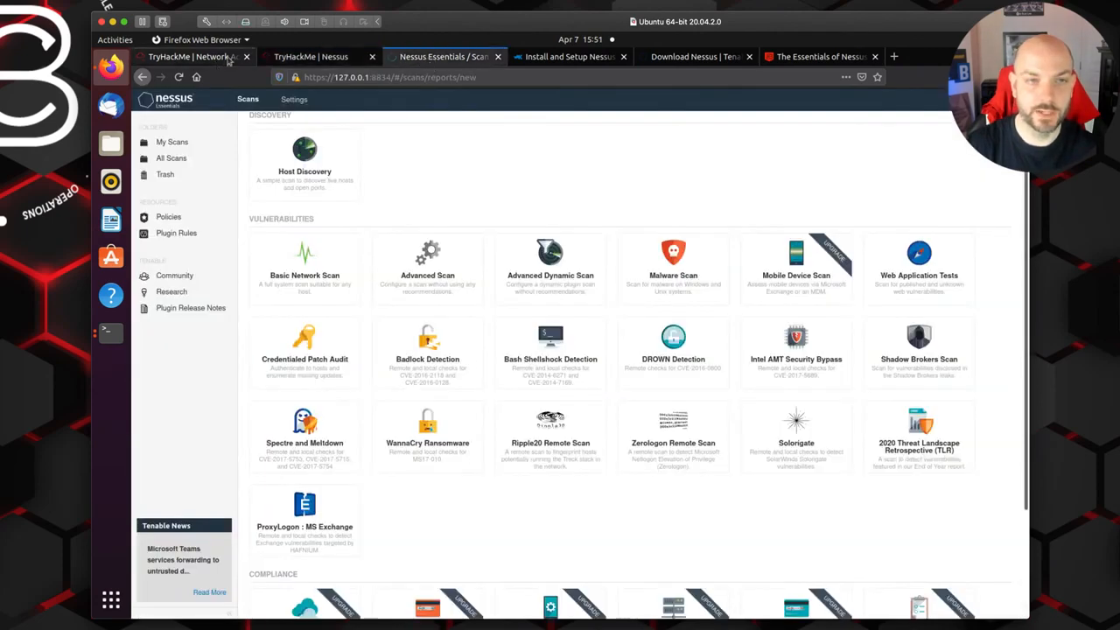
pyautogui.click(310, 57)
pyautogui.moveTo(354, 429); pyautogui.dragTo(315, 429)
pyautogui.write('patch audit')
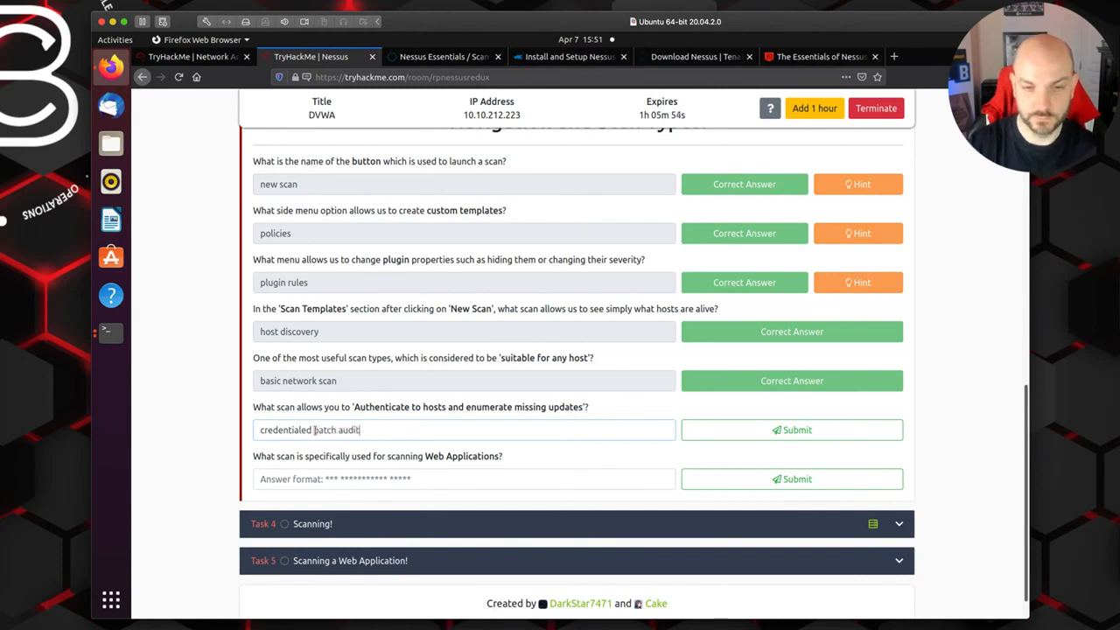
pyautogui.click(828, 435)
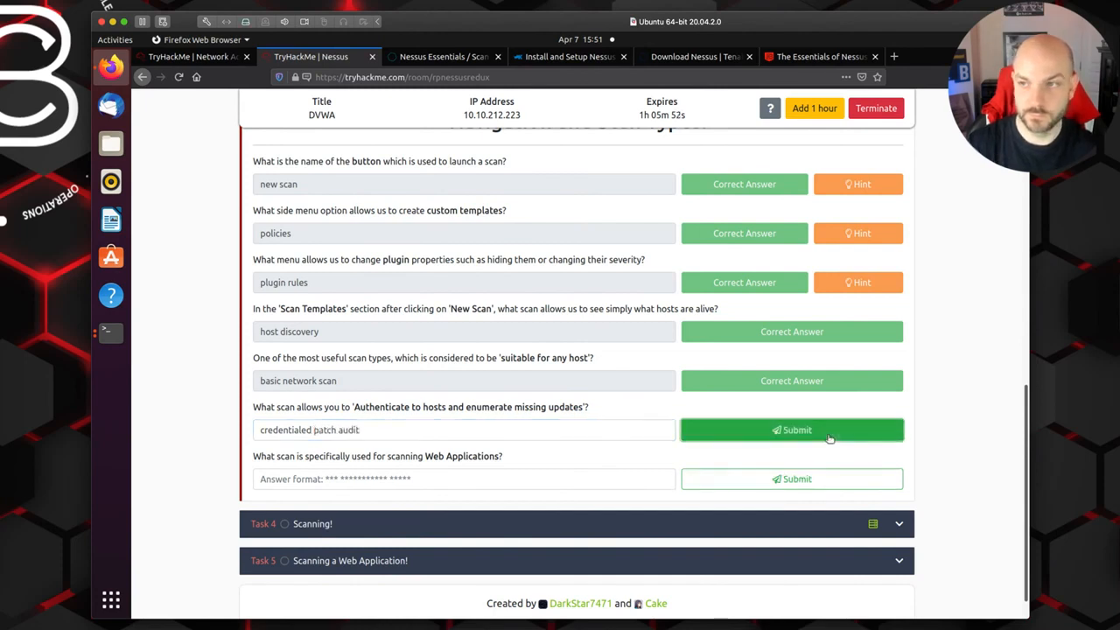
# Step: Check the web application template name in Nessus and submit "web application tests" as the TryHackMe answer for scanning Web Applications
pyautogui.scroll(-1, 513, 432)
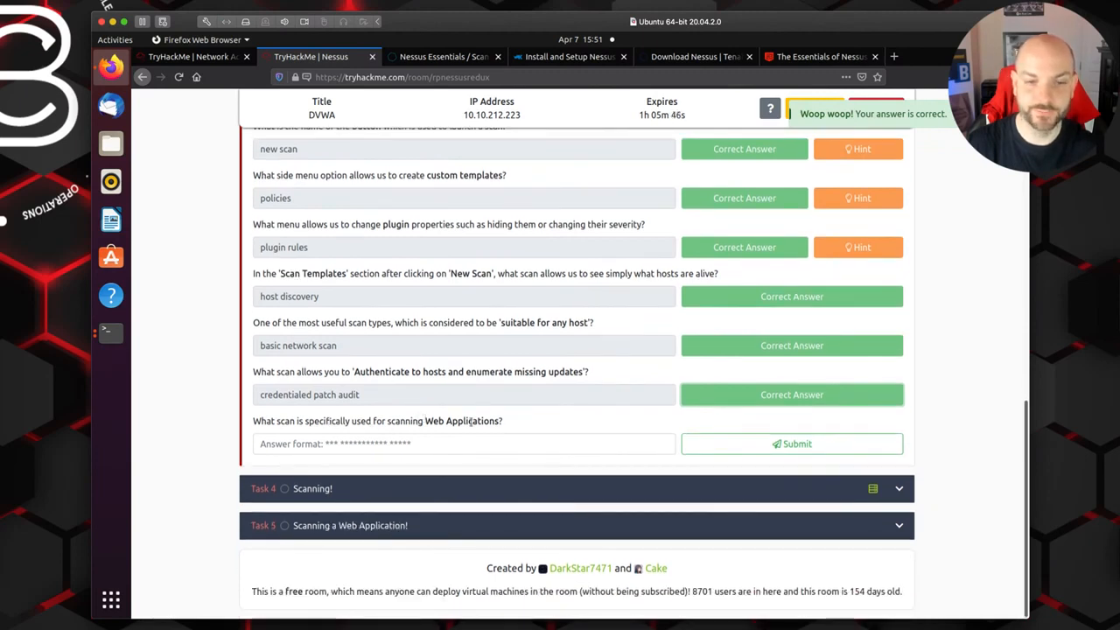
pyautogui.moveTo(426, 421); pyautogui.dragTo(502, 421)
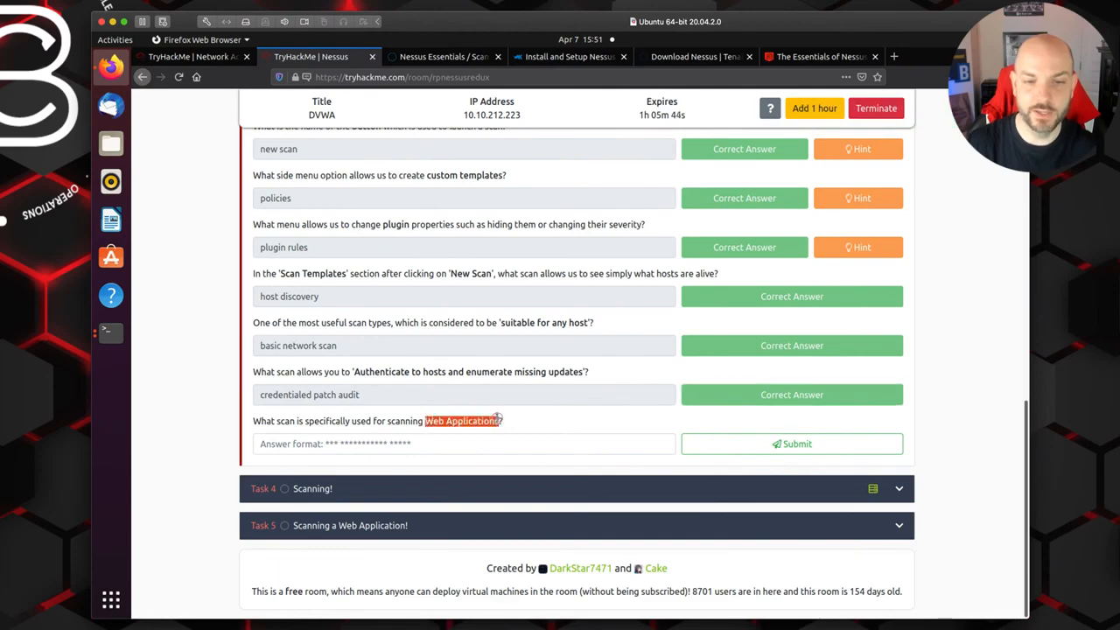
pyautogui.click(435, 57)
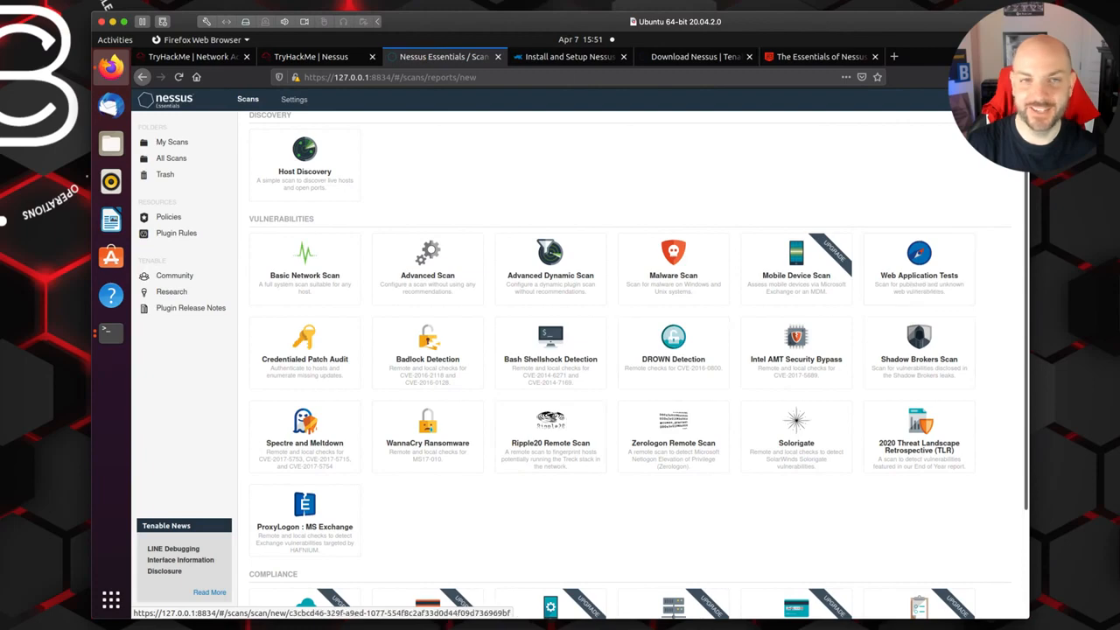
pyautogui.click(319, 57)
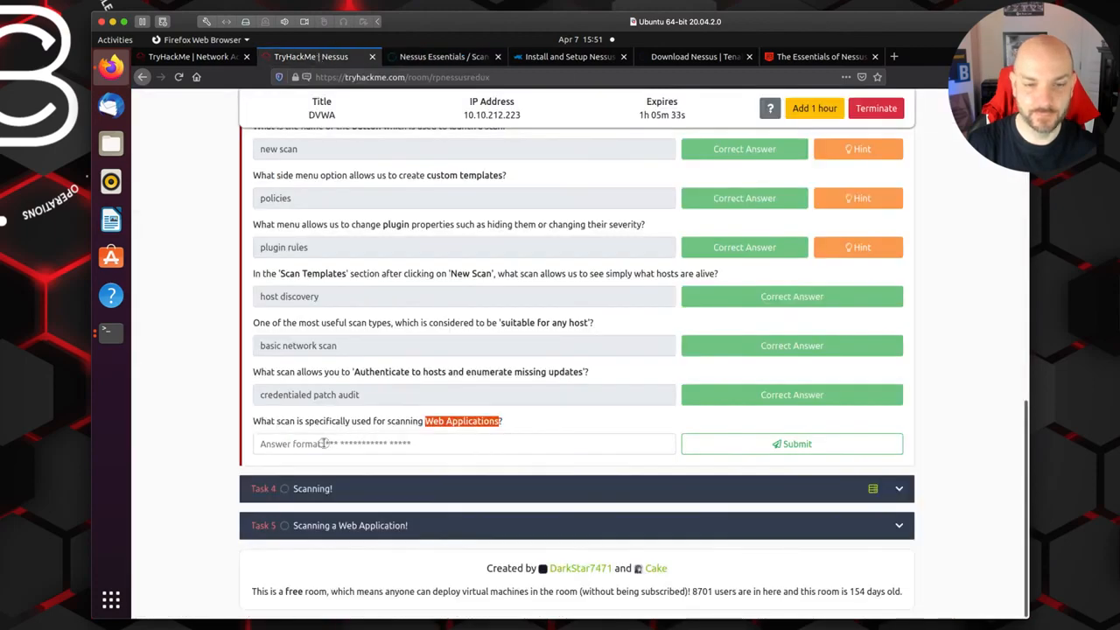
pyautogui.click(323, 444)
pyautogui.write('web application tests')
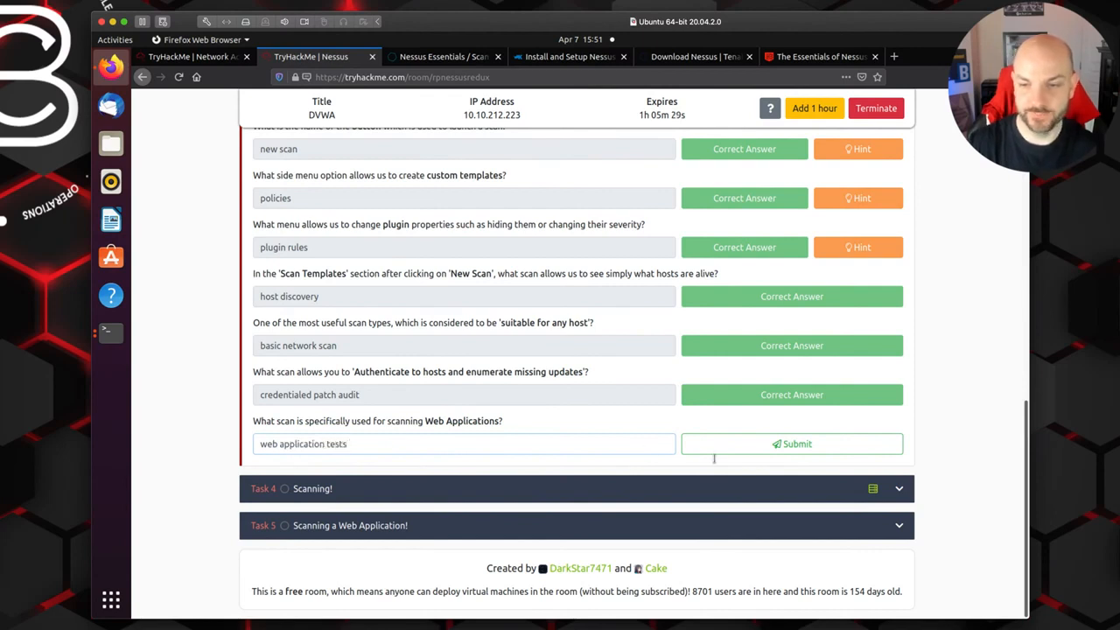
pyautogui.click(758, 445)
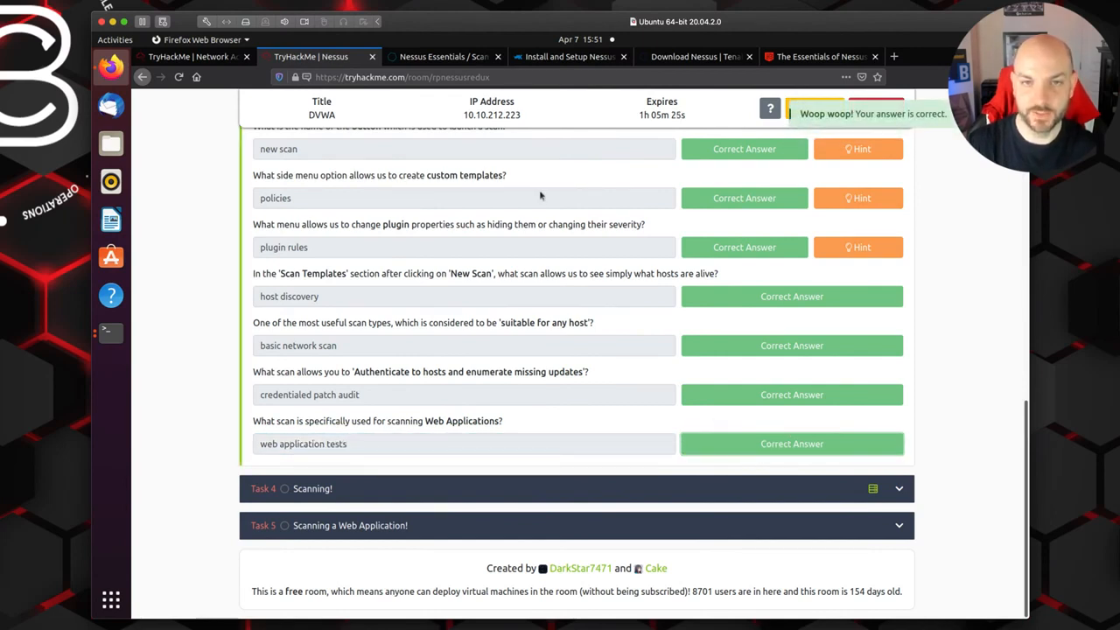
# Step: Expand Task 4 Scanning!, review its network scan questions, and copy the deployed DVWA machine's IP address
pyautogui.click(905, 492)
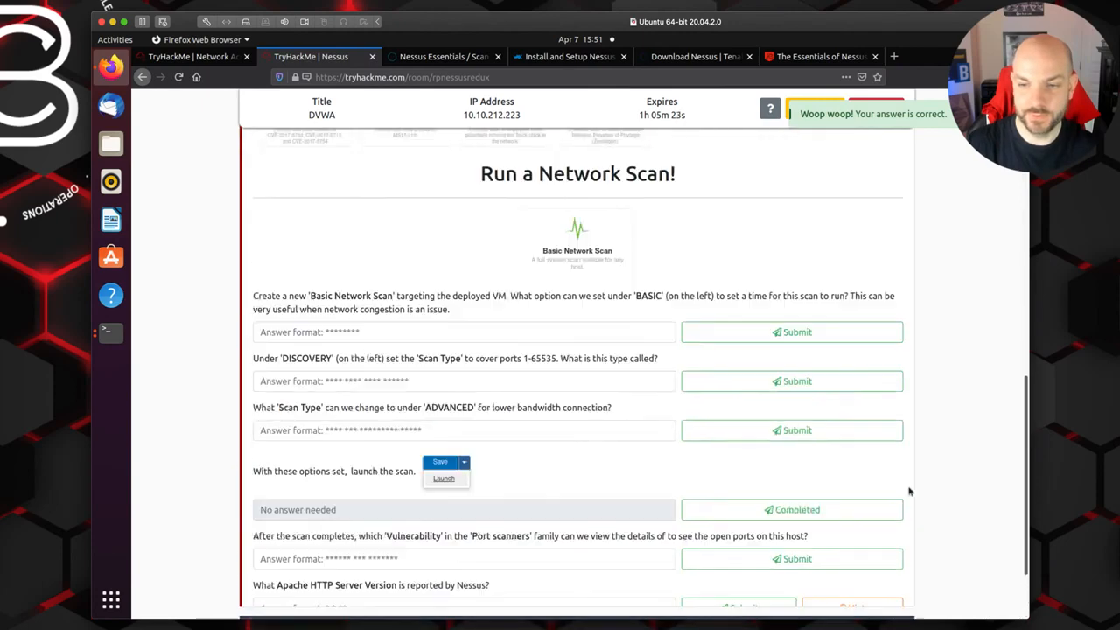
pyautogui.scroll(-2, 975, 462)
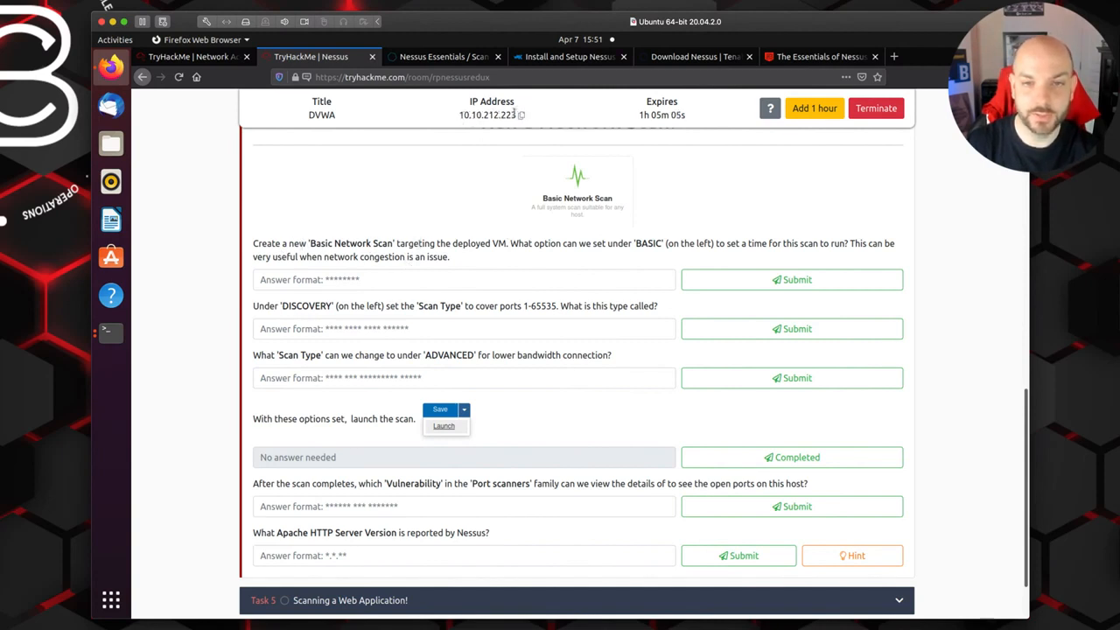
pyautogui.click(522, 117)
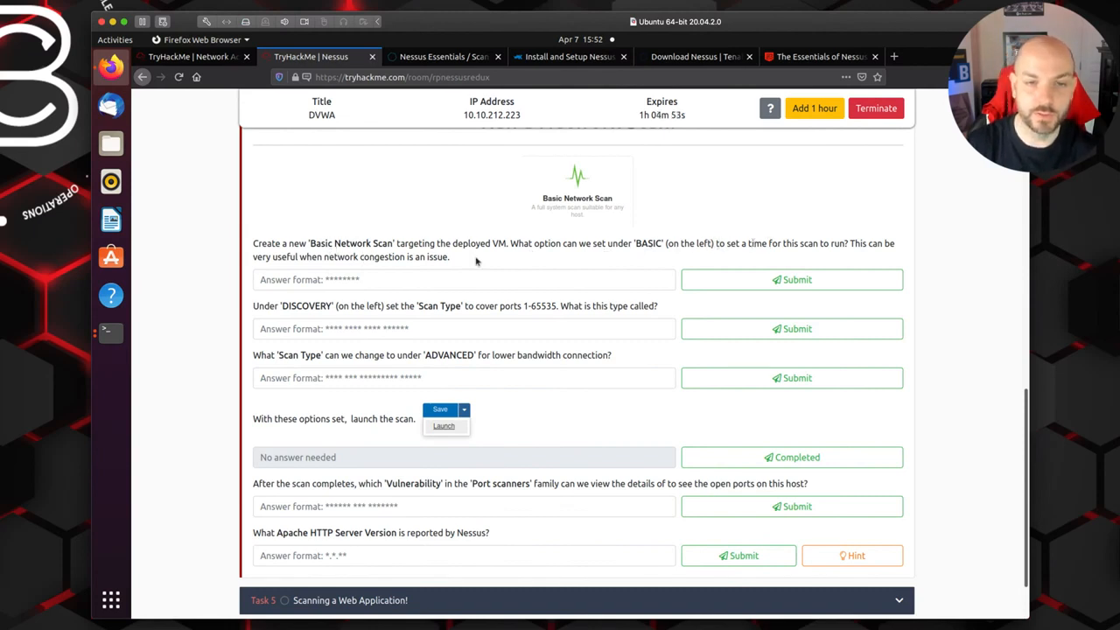
# Step: Create a new Basic Network Scan in Nessus and name it "10.10.212.223 Scan"
pyautogui.click(437, 58)
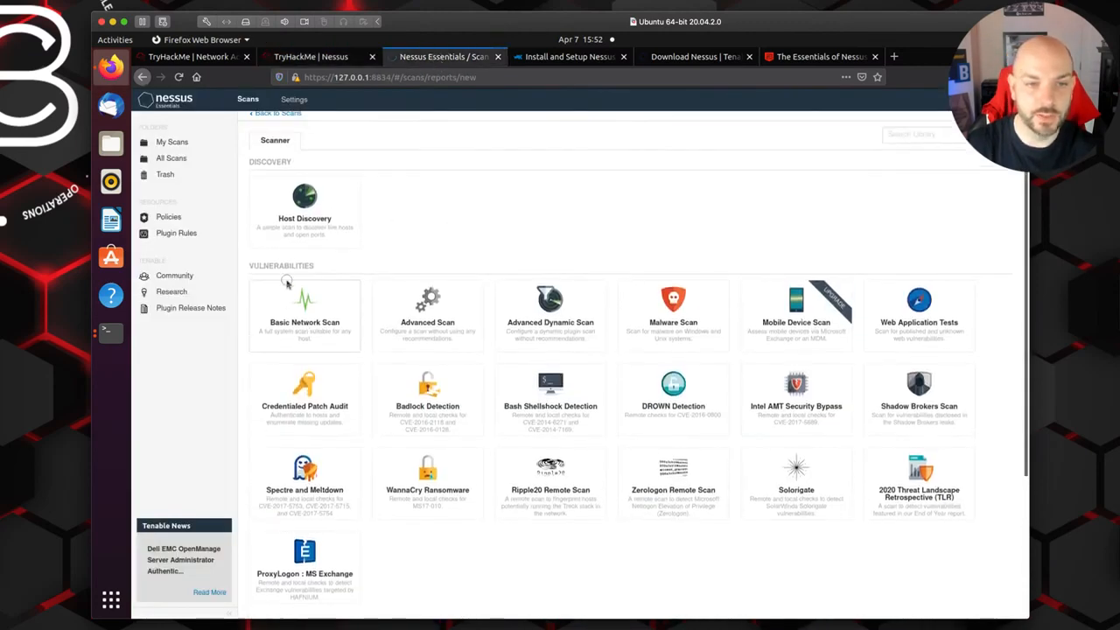
pyautogui.click(304, 305)
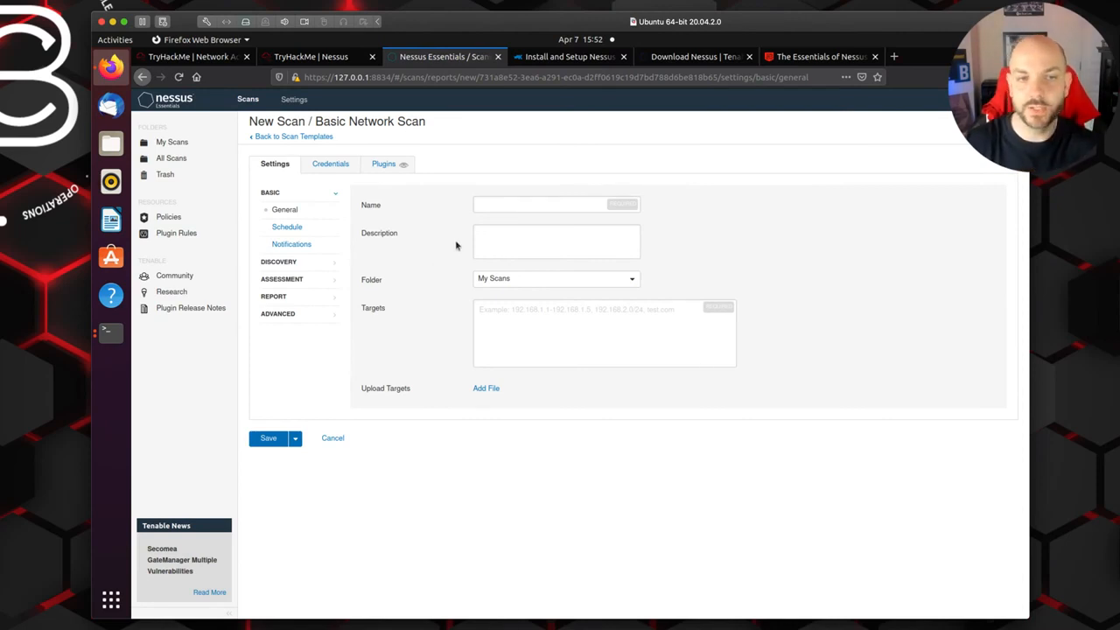
pyautogui.click(527, 203)
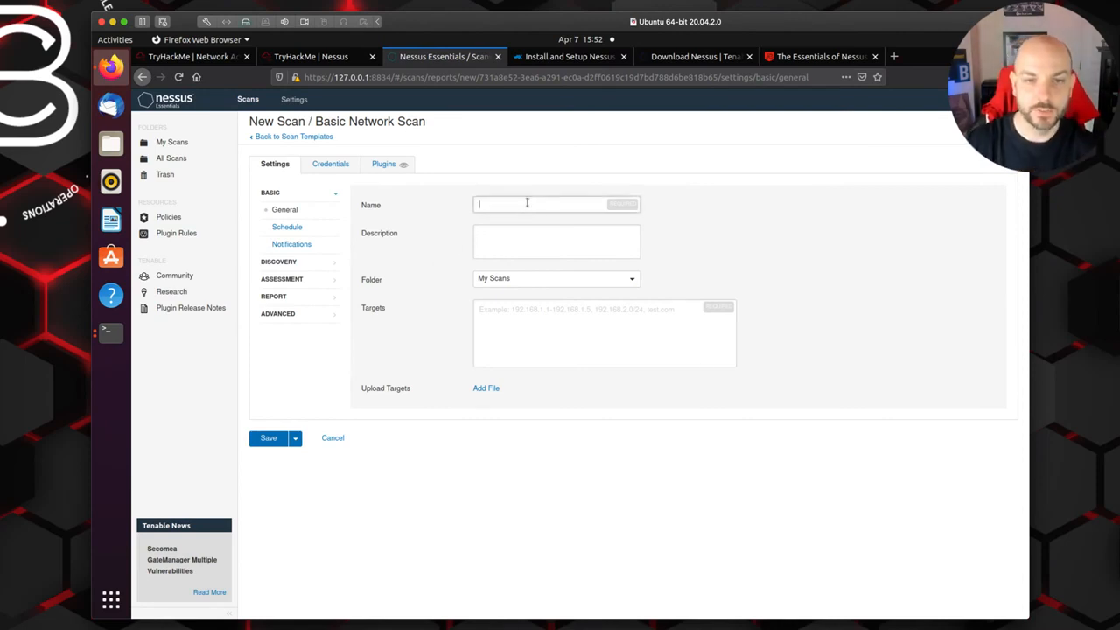
pyautogui.hotkey('ctrl', 'v')
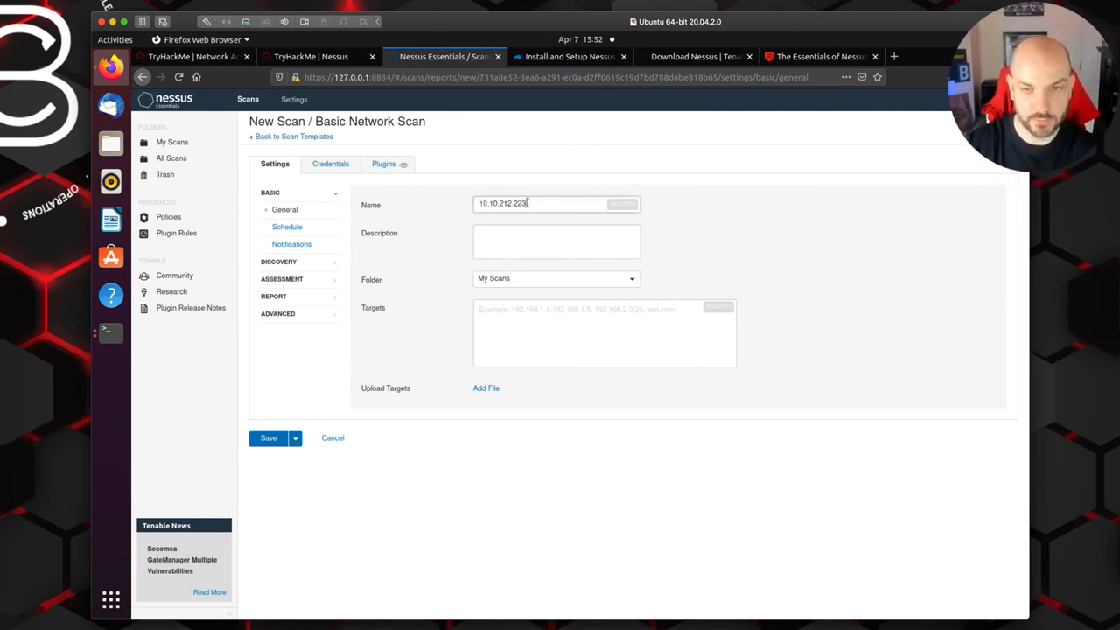
pyautogui.write('Scan')
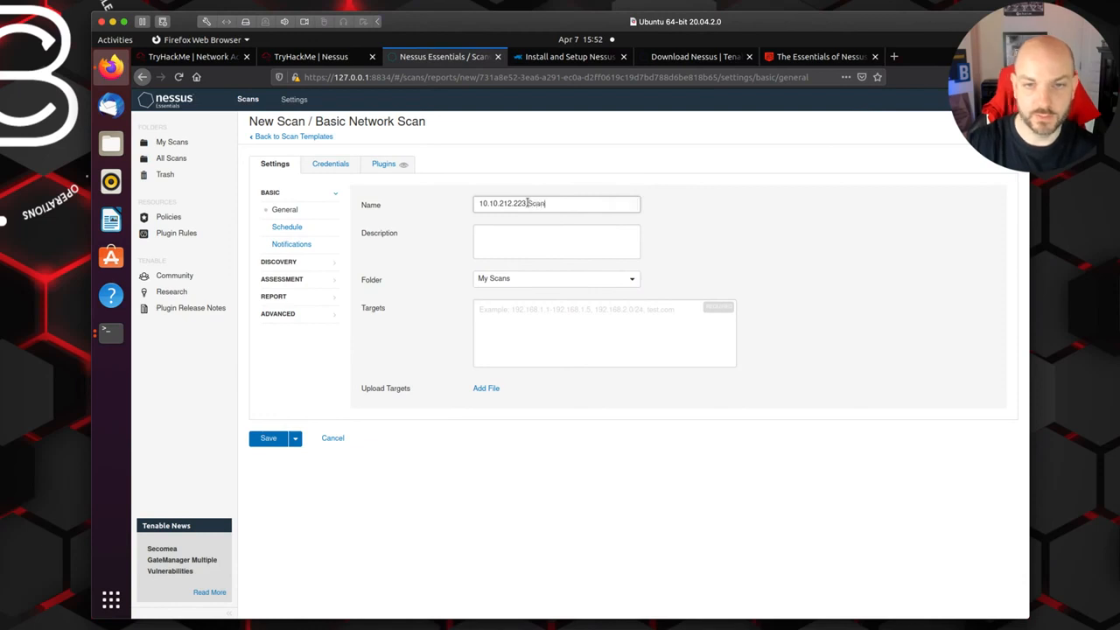
# Step: Set the scan's target to 10.10.212.223 and open the basic Schedule settings
pyautogui.click(554, 311)
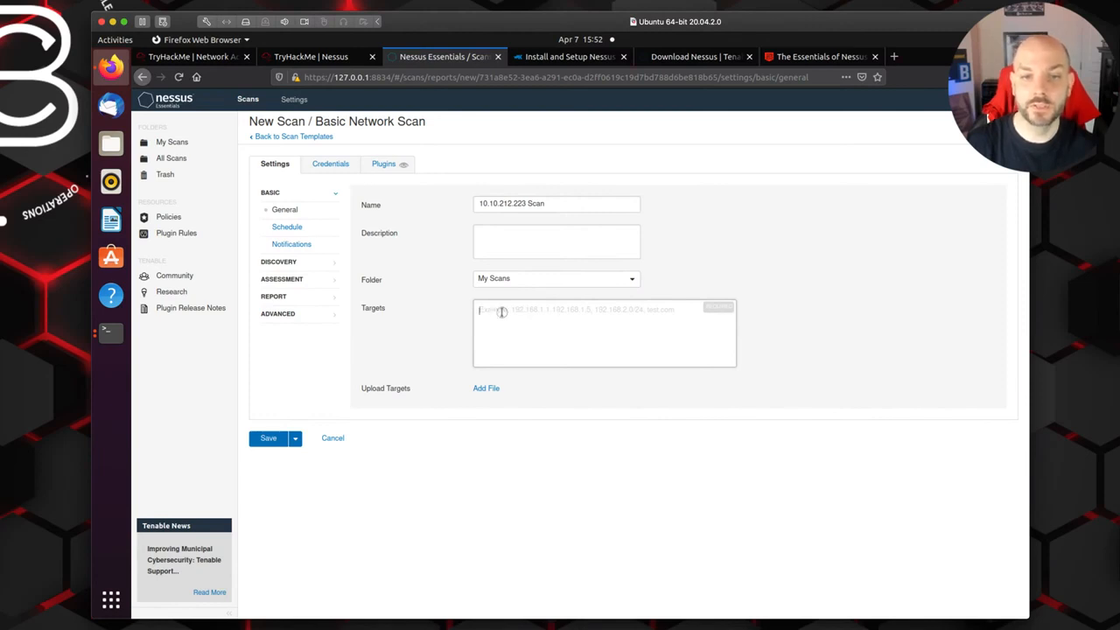
pyautogui.hotkey('ctrl', 'v')
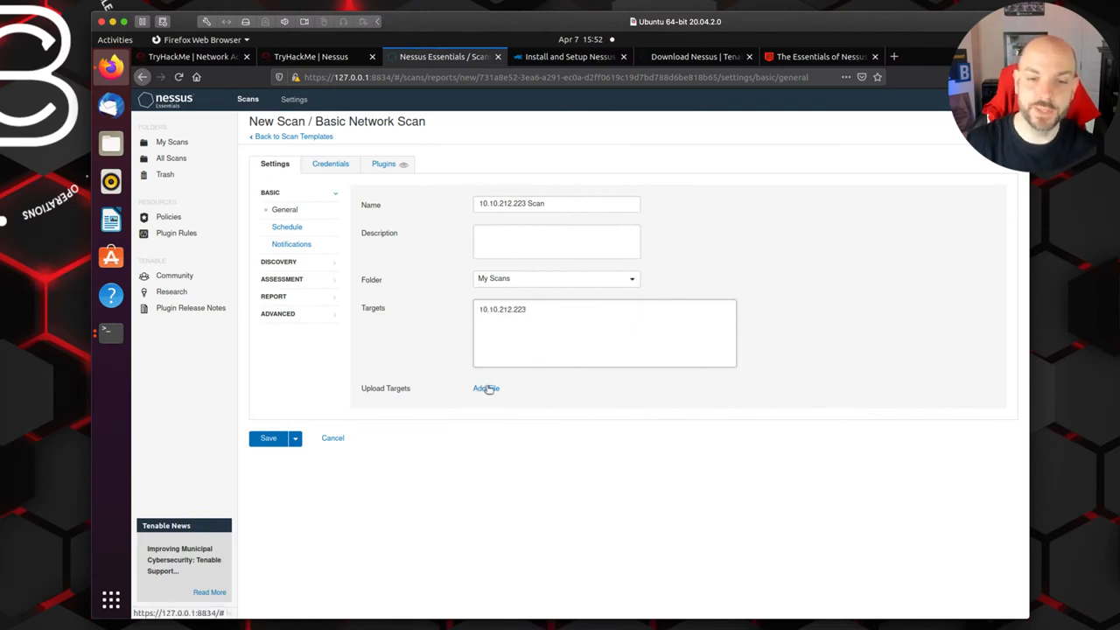
pyautogui.click(287, 229)
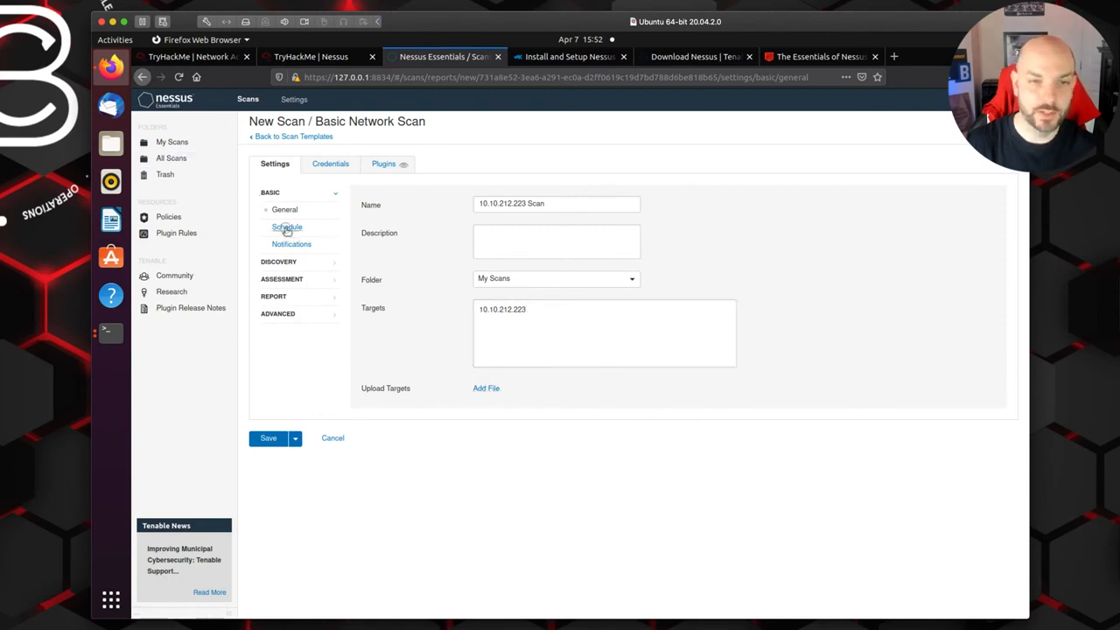
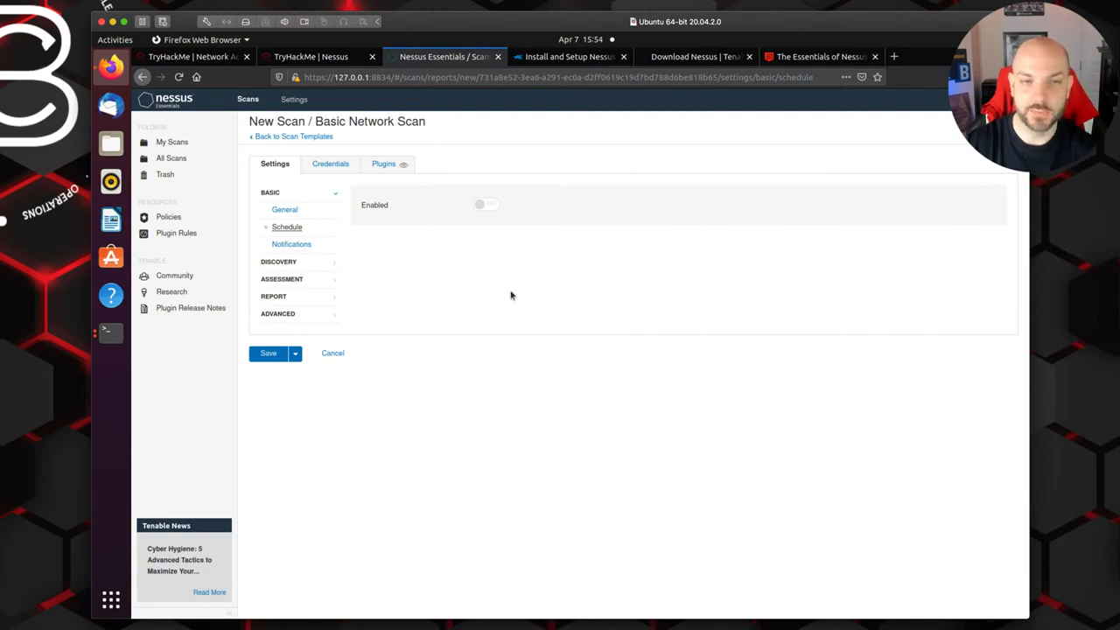
# Step: Review the scan's notification settings and the available discovery scan types
pyautogui.click(282, 247)
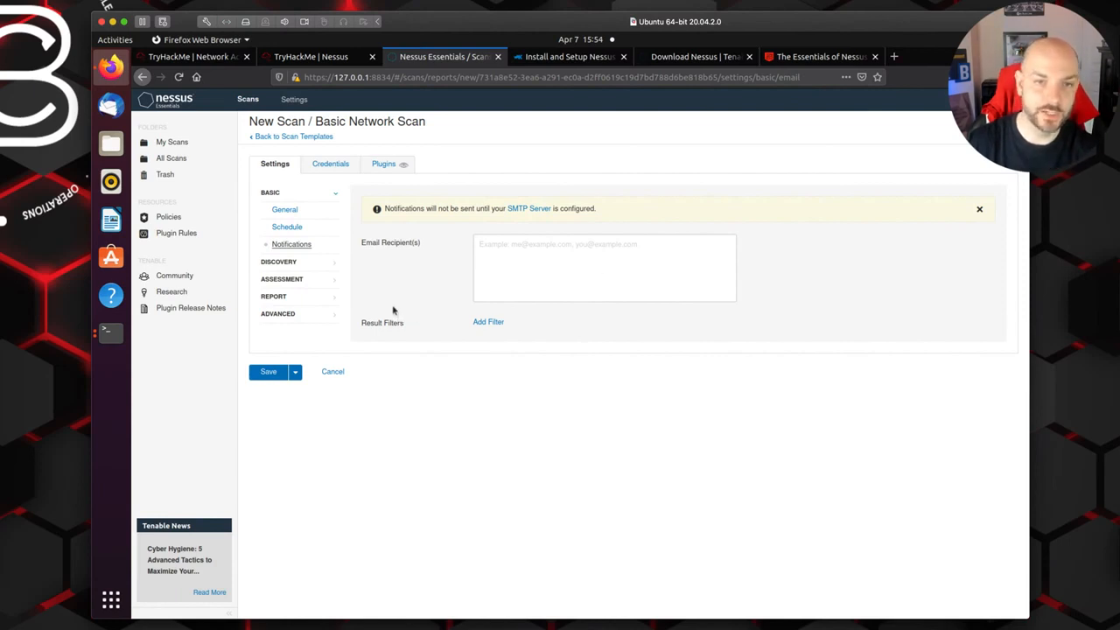
pyautogui.click(294, 266)
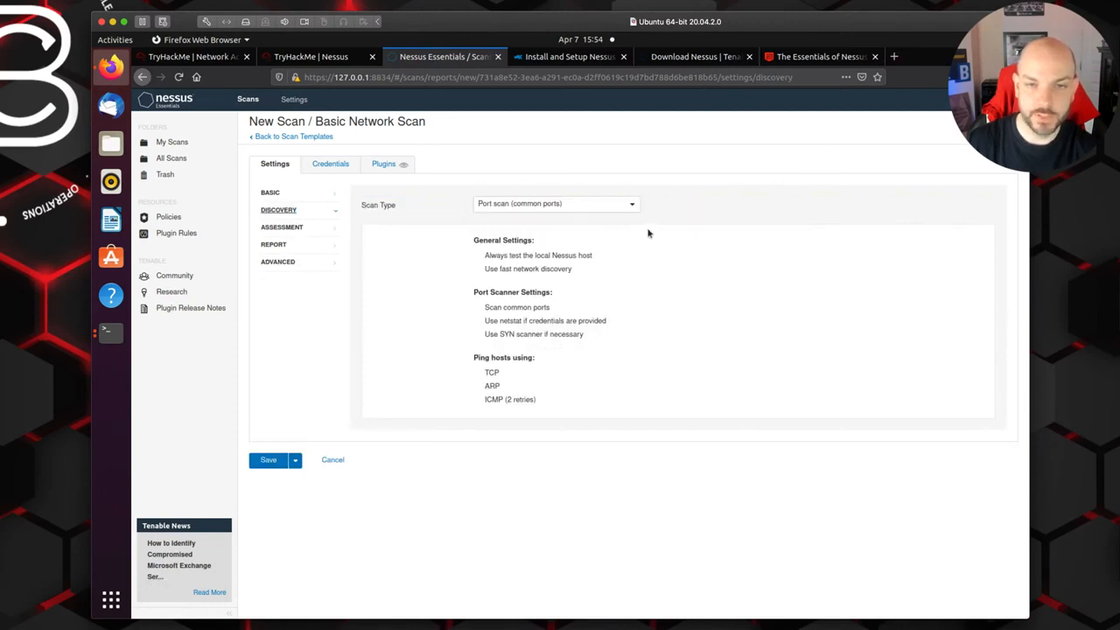
pyautogui.click(632, 206)
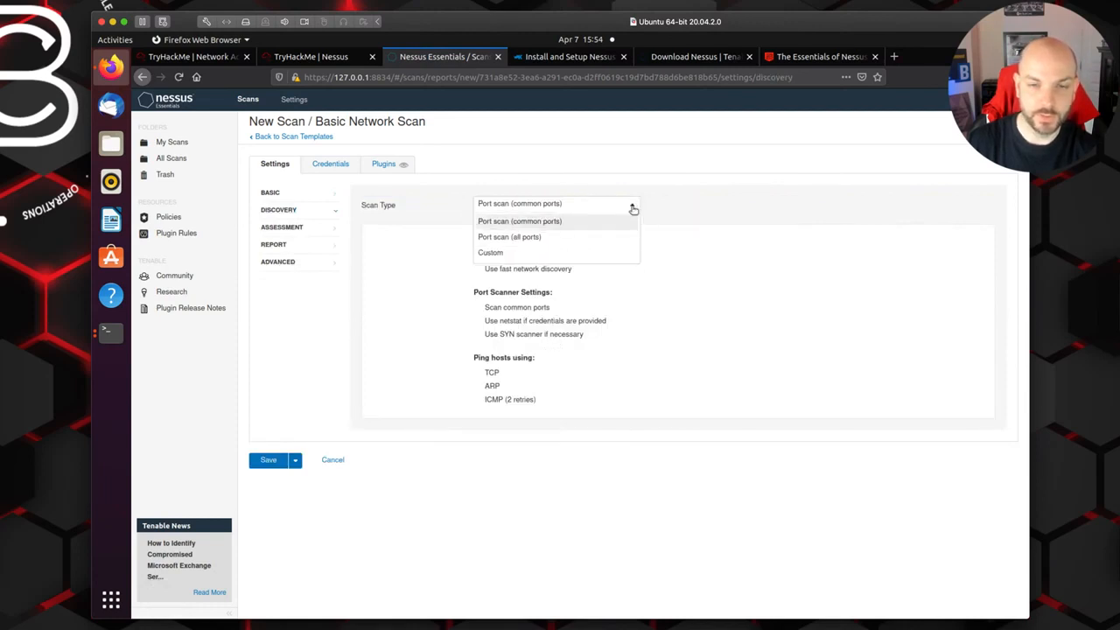
pyautogui.click(715, 319)
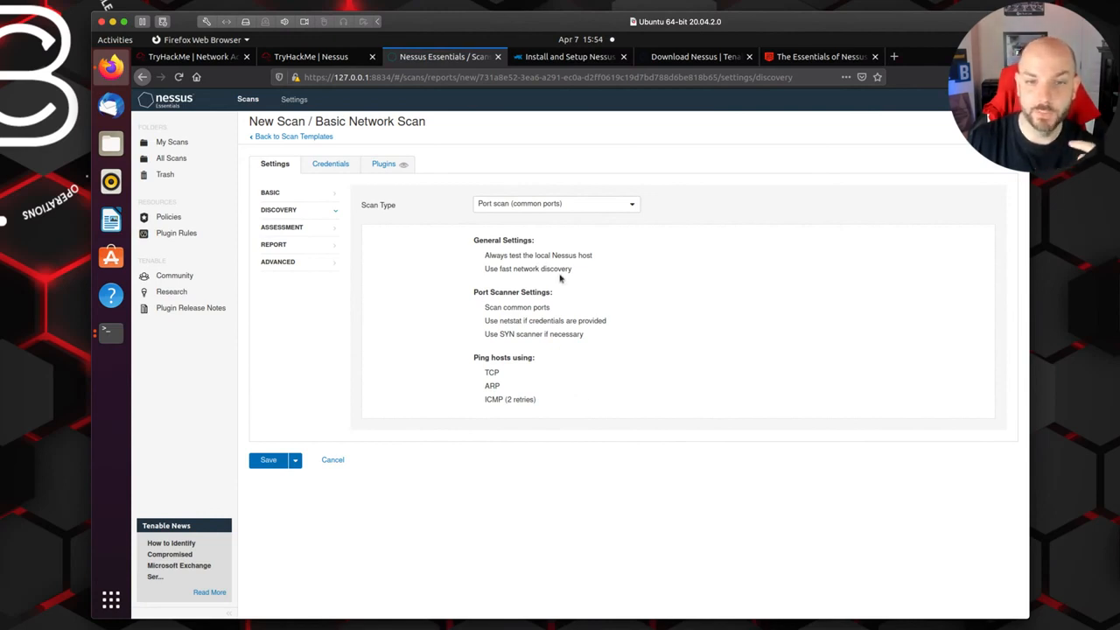
# Step: Try the Custom discovery scan type, switch to Port scan (all ports), and return to the Discovery settings
pyautogui.click(632, 206)
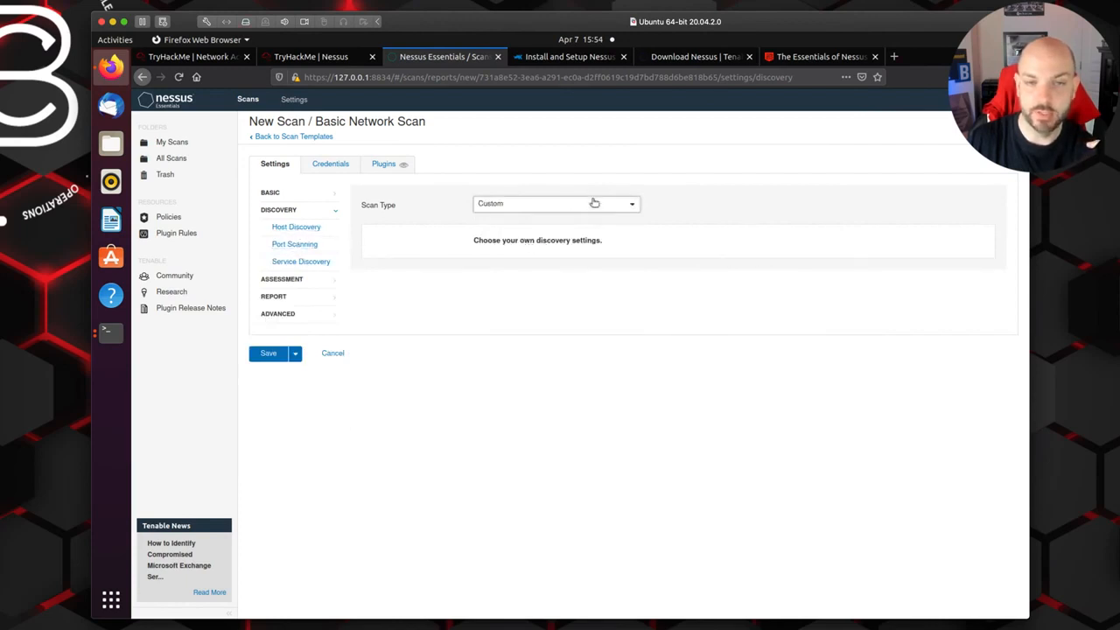
pyautogui.click(631, 205)
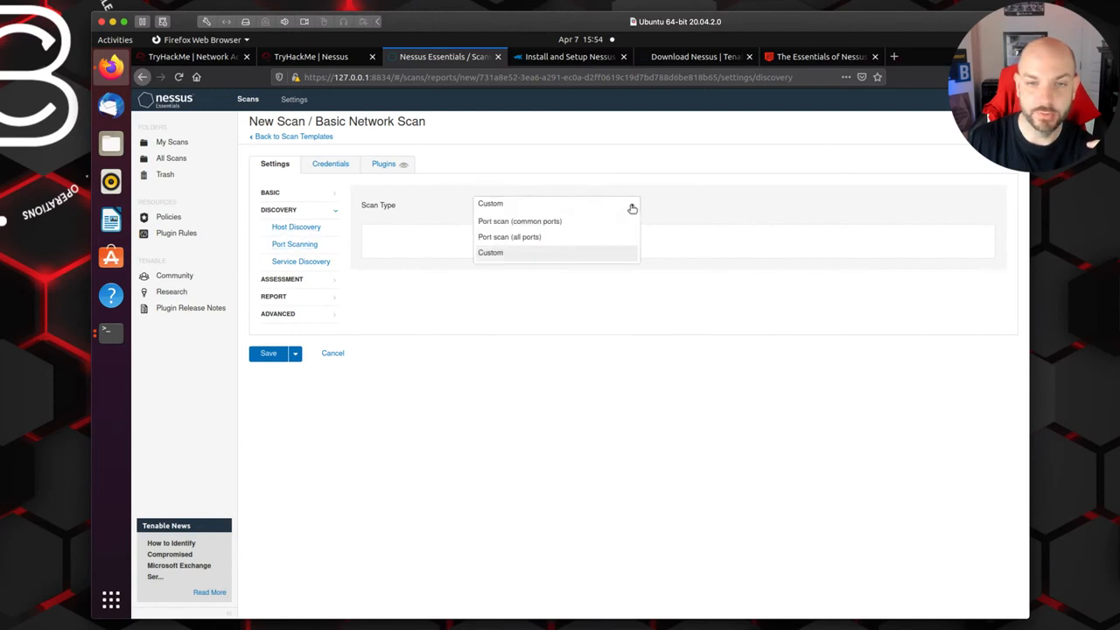
pyautogui.click(544, 244)
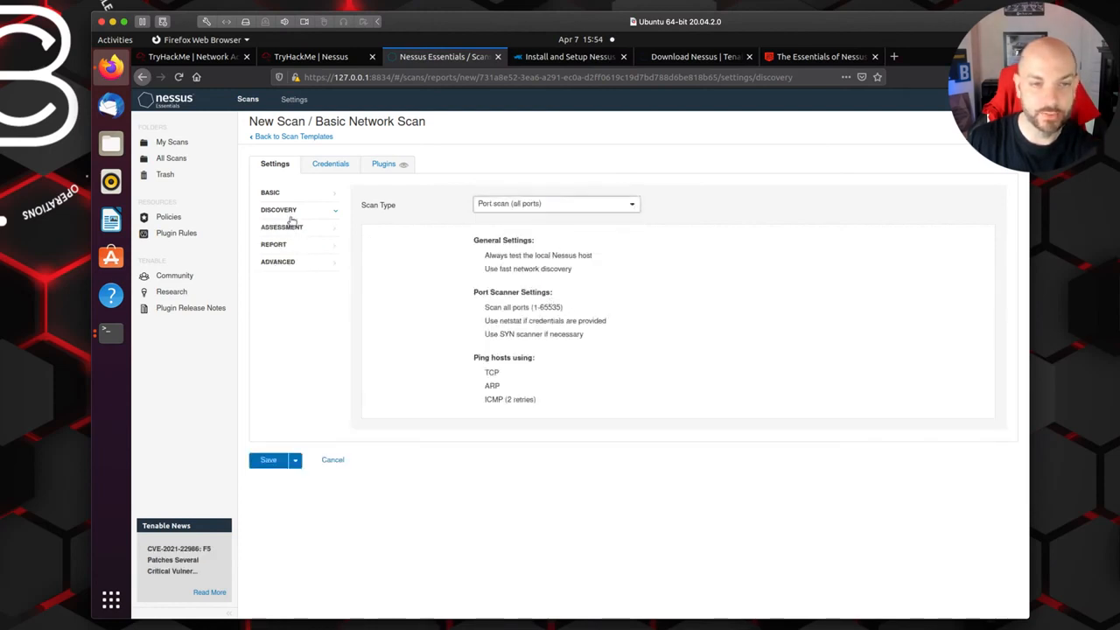
pyautogui.click(273, 194)
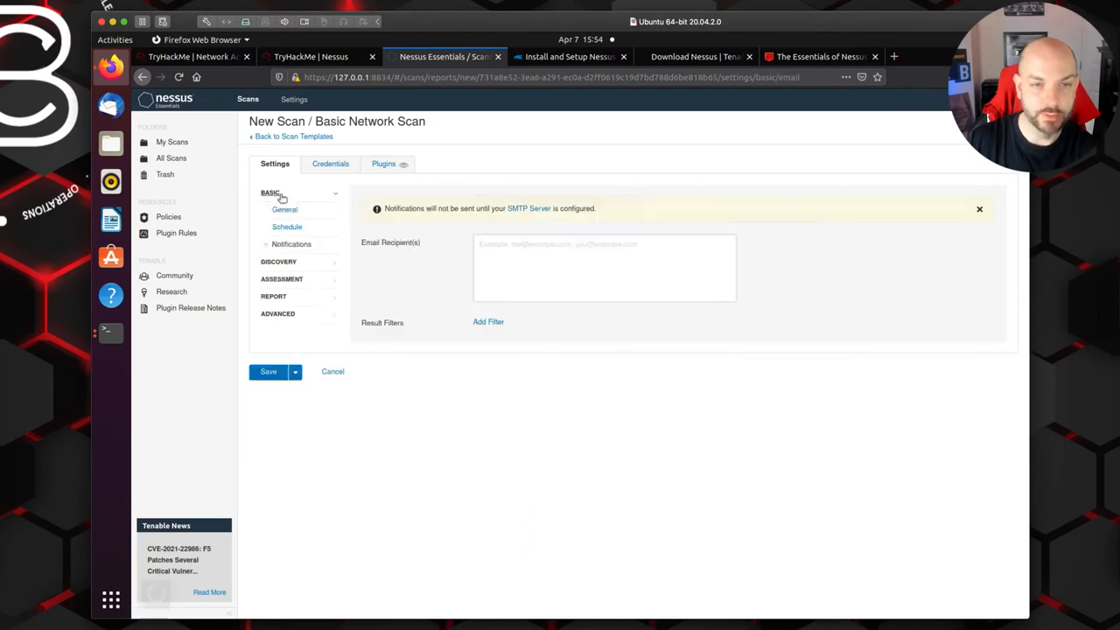
pyautogui.click(280, 263)
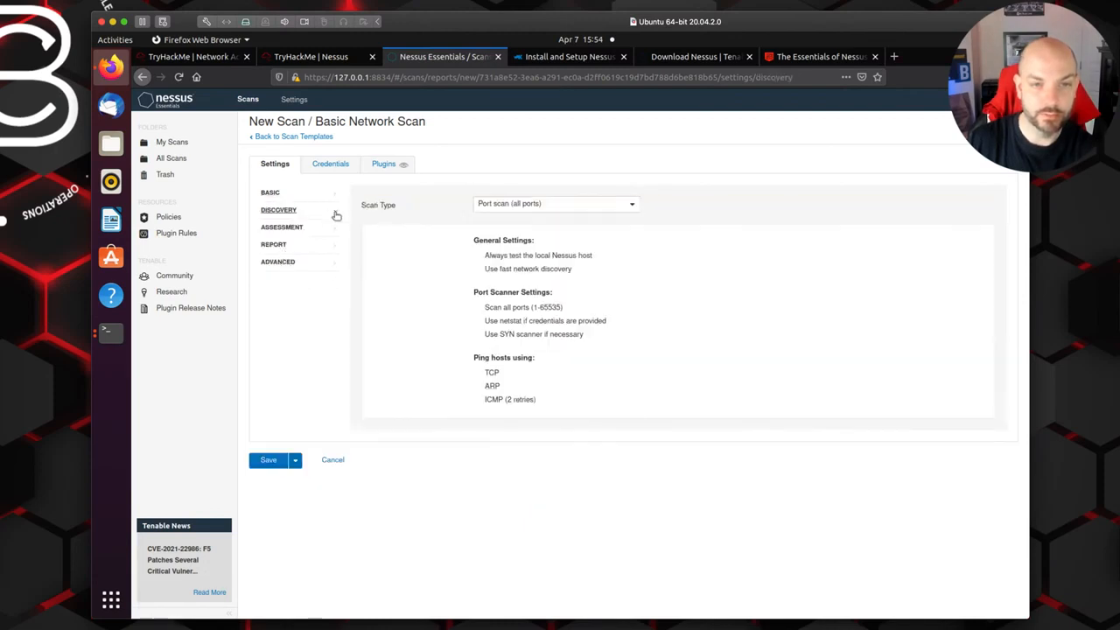
# Step: Set the discovery scan type to Custom and review the Host Discovery options for ping methods, fragile devices and Wake-on-LAN
pyautogui.click(621, 212)
pyautogui.click(537, 255)
pyautogui.click(299, 231)
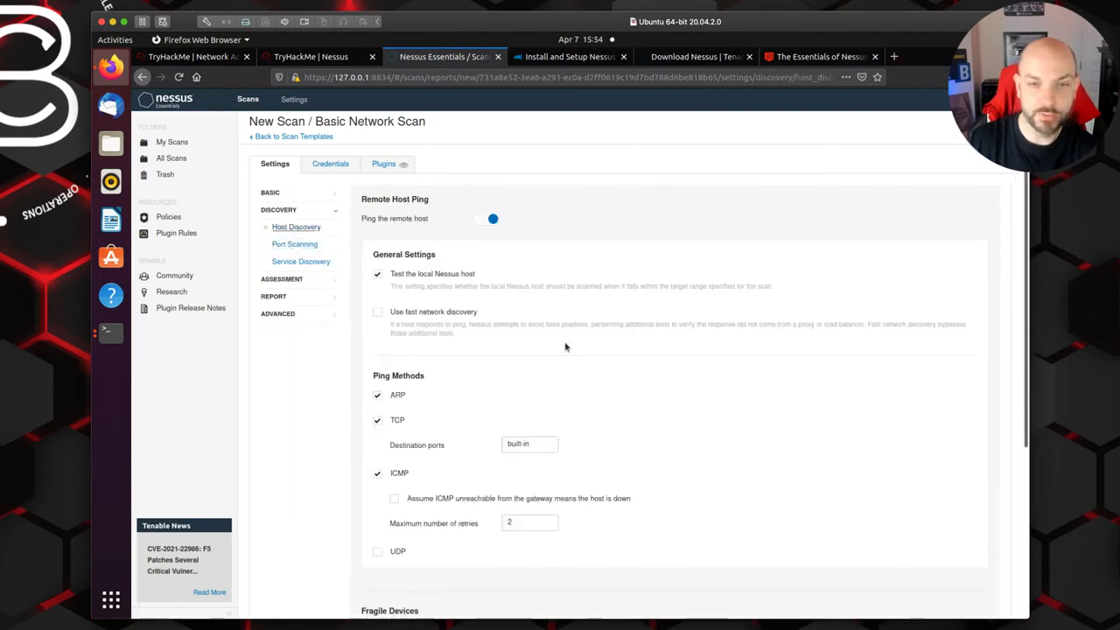
pyautogui.scroll(-1, 718, 382)
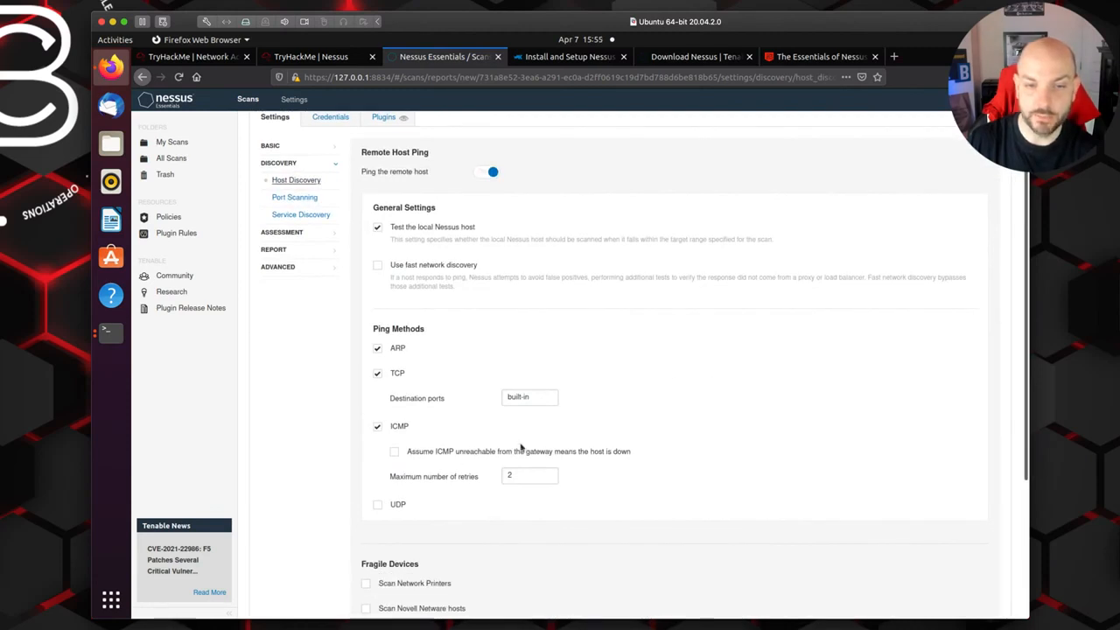
pyautogui.scroll(-1, 502, 387)
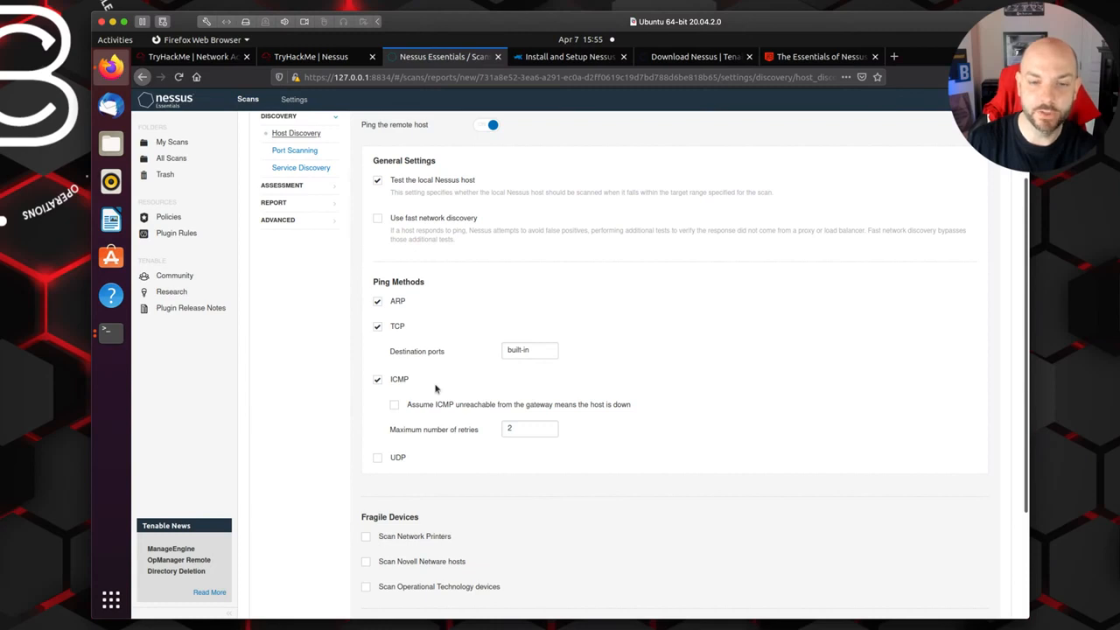
pyautogui.scroll(-3, 436, 389)
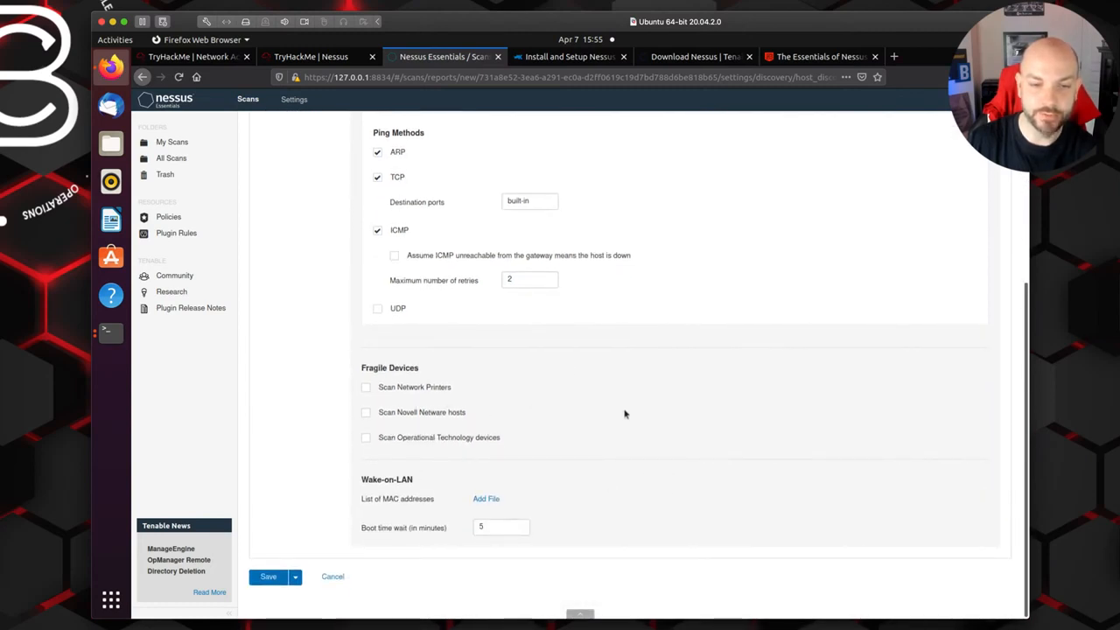
pyautogui.scroll(2, 625, 414)
pyautogui.scroll(-2, 668, 564)
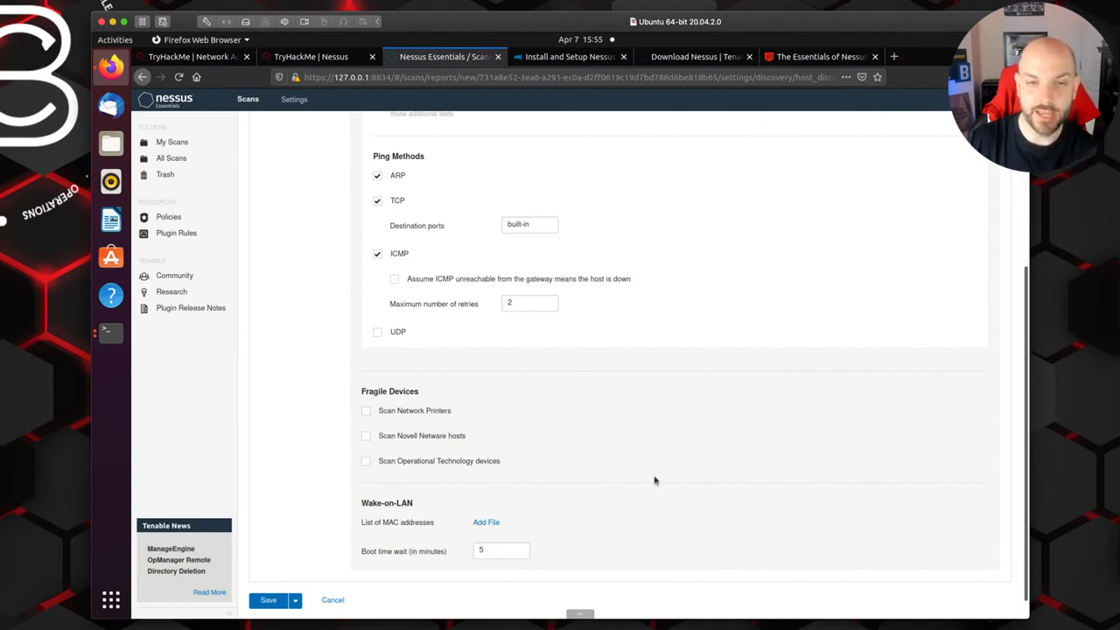
pyautogui.scroll(4, 654, 481)
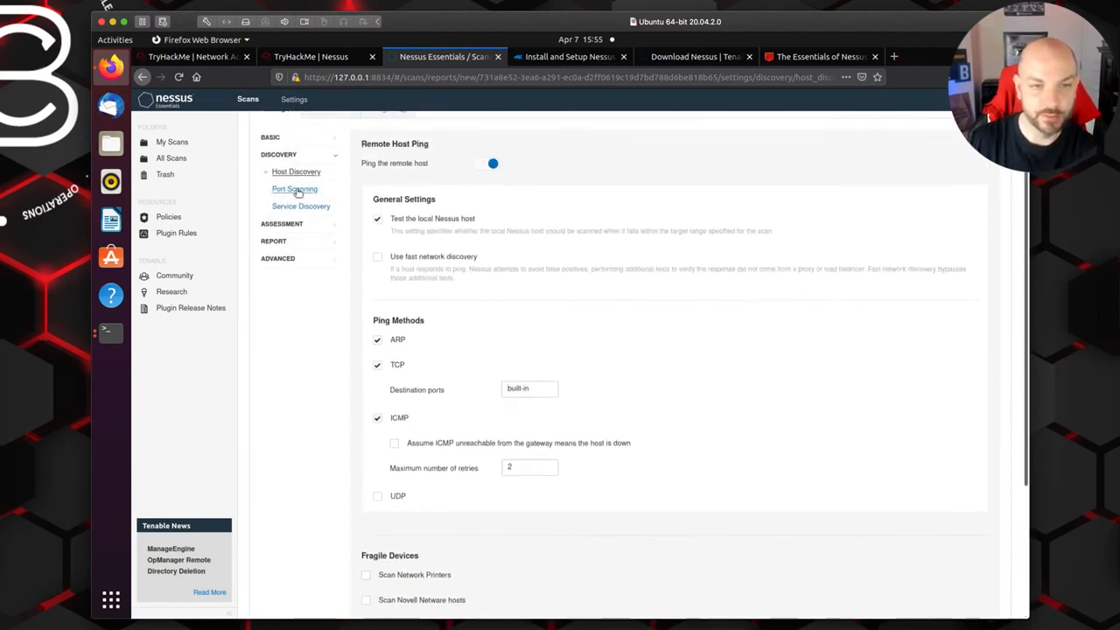
# Step: Examine the Port Scanning options for local enumerators and network scanners, and open the Service Discovery settings
pyautogui.click(296, 190)
pyautogui.scroll(1, 616, 267)
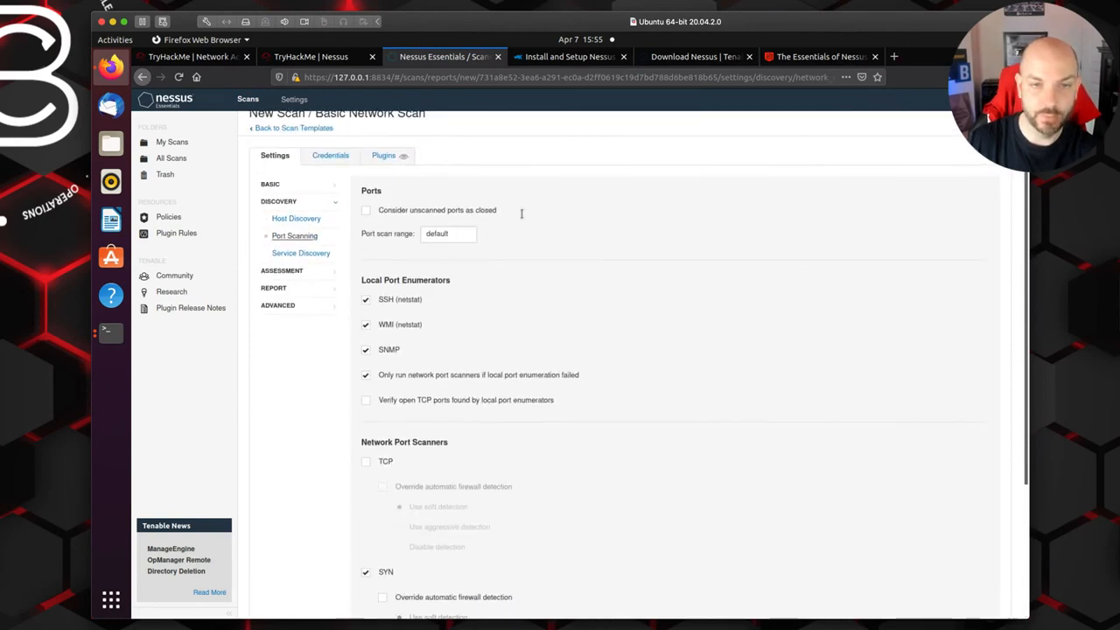
pyautogui.scroll(-4, 558, 310)
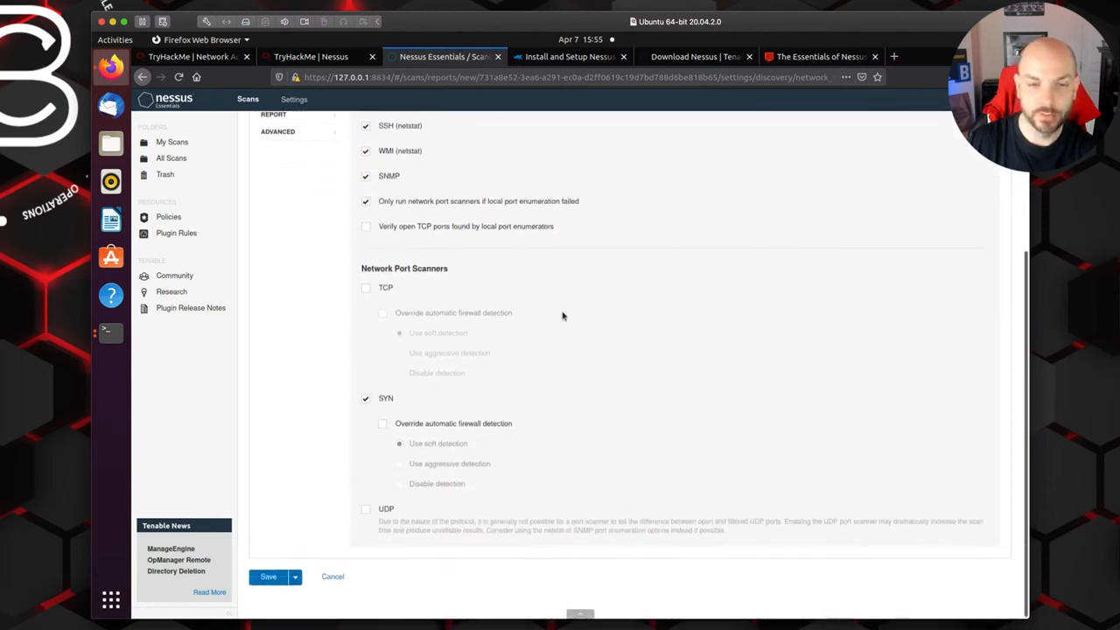
pyautogui.scroll(1, 495, 297)
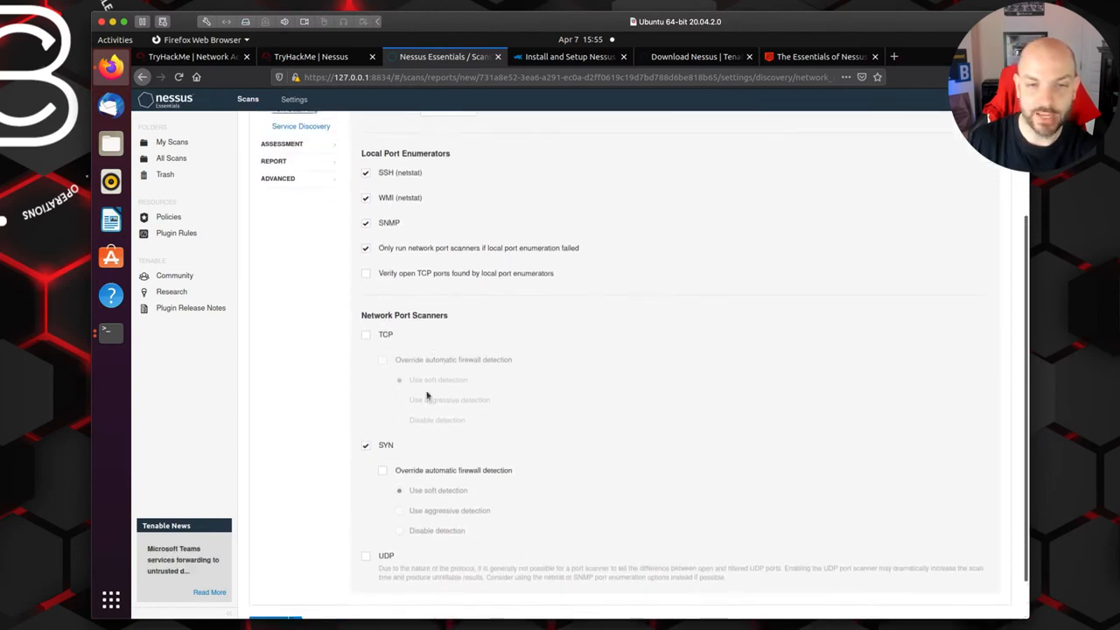
pyautogui.scroll(1, 592, 401)
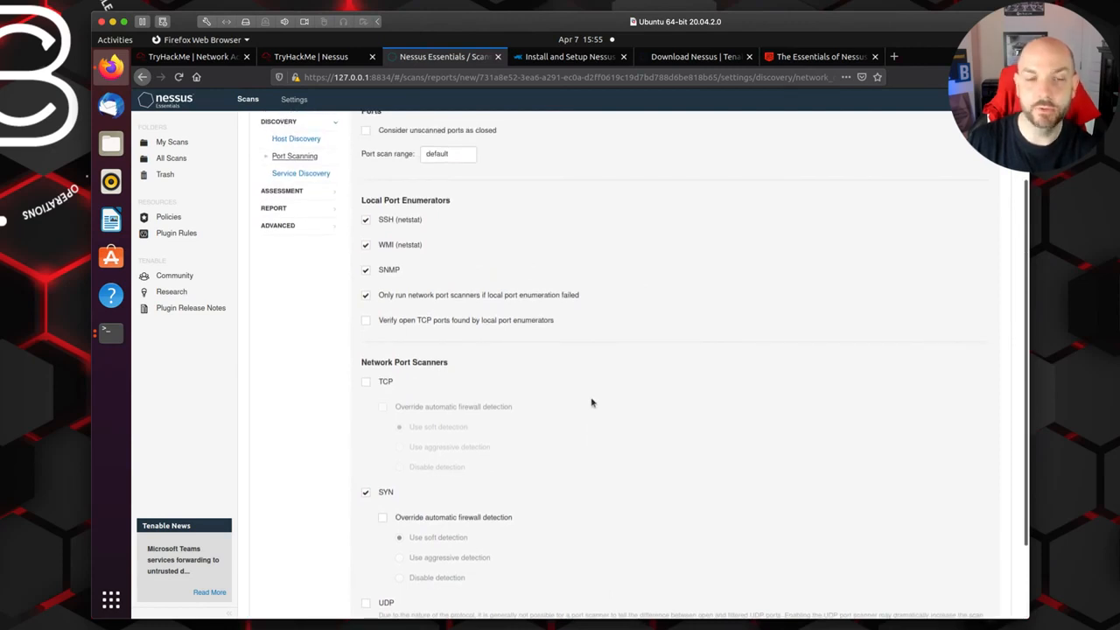
pyautogui.click(307, 173)
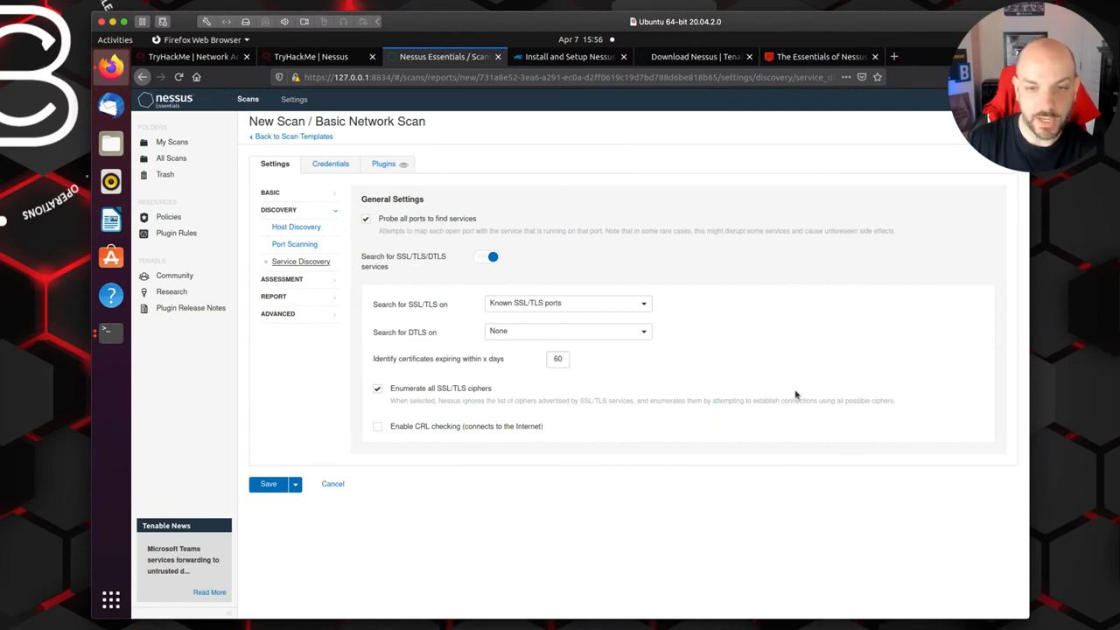
# Step: Review the assessment scan types and keep Default selected
pyautogui.click(291, 280)
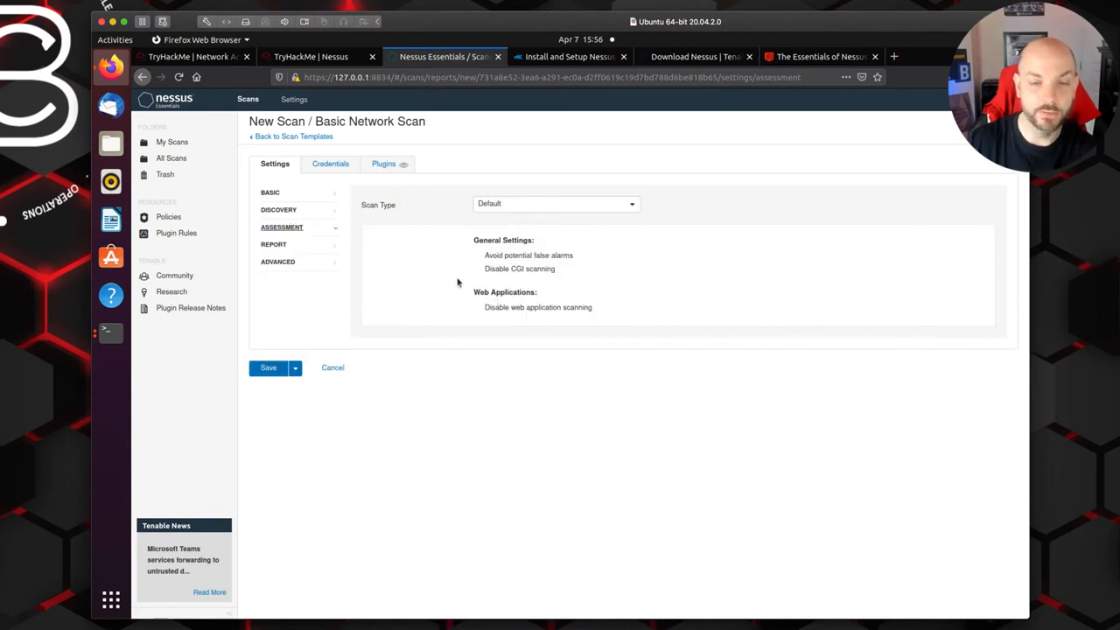
pyautogui.click(628, 208)
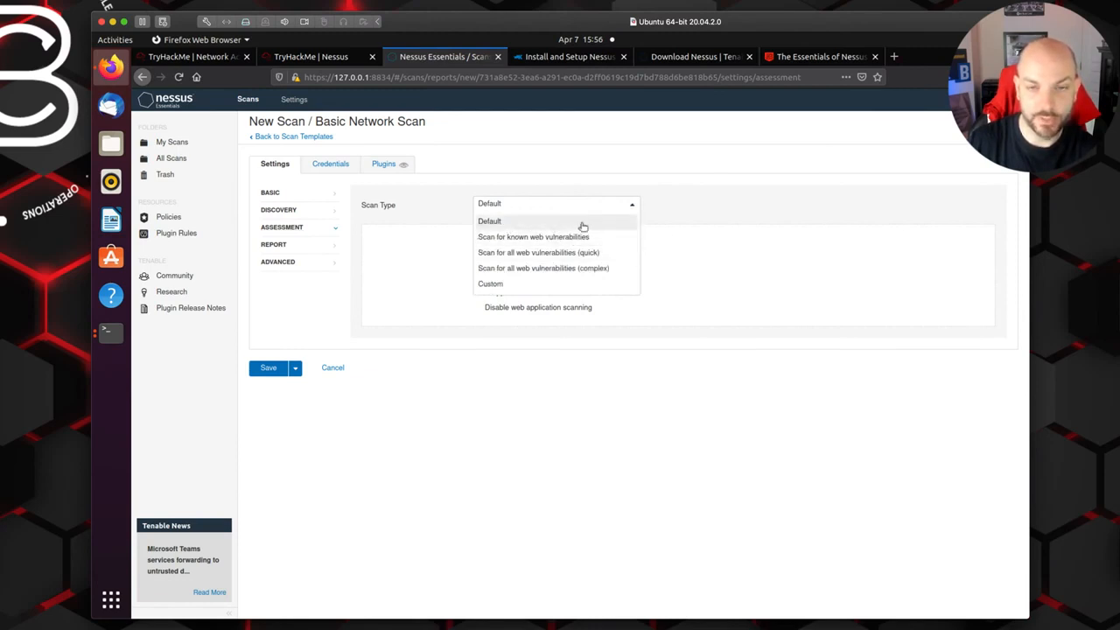
pyautogui.click(621, 222)
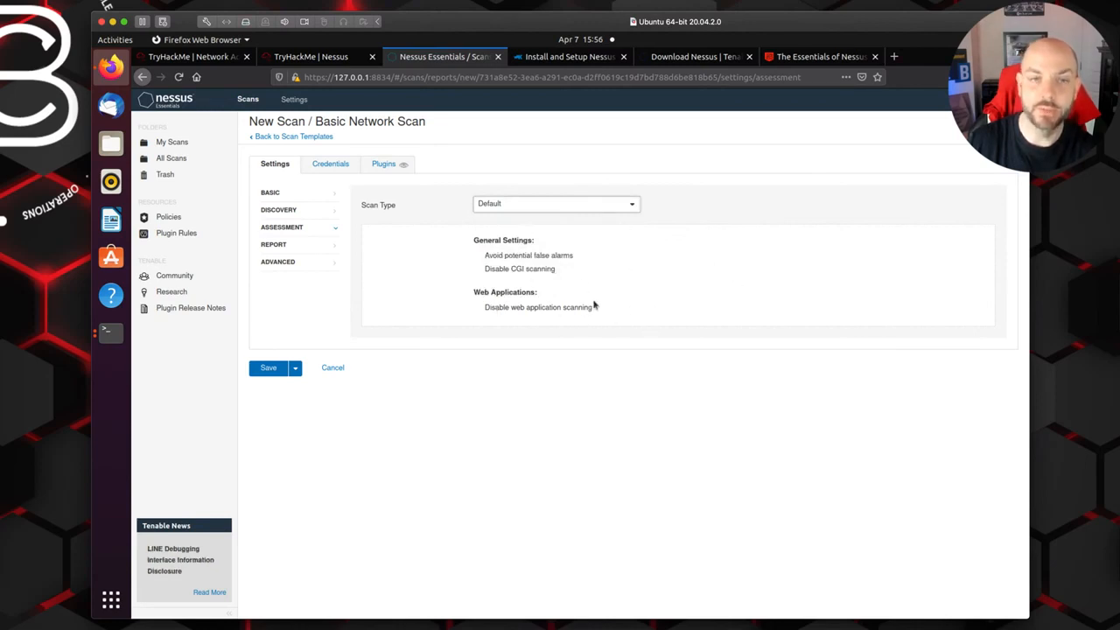
# Step: Review the Report settings for processing and output, and the scan types offered in the Advanced settings
pyautogui.click(292, 246)
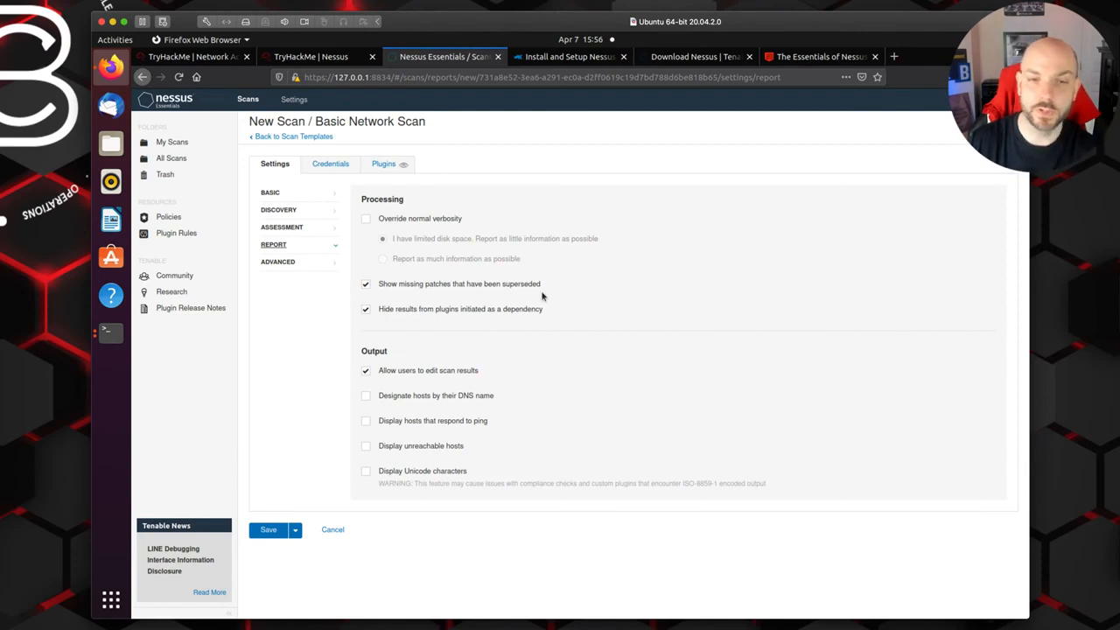
pyautogui.click(332, 265)
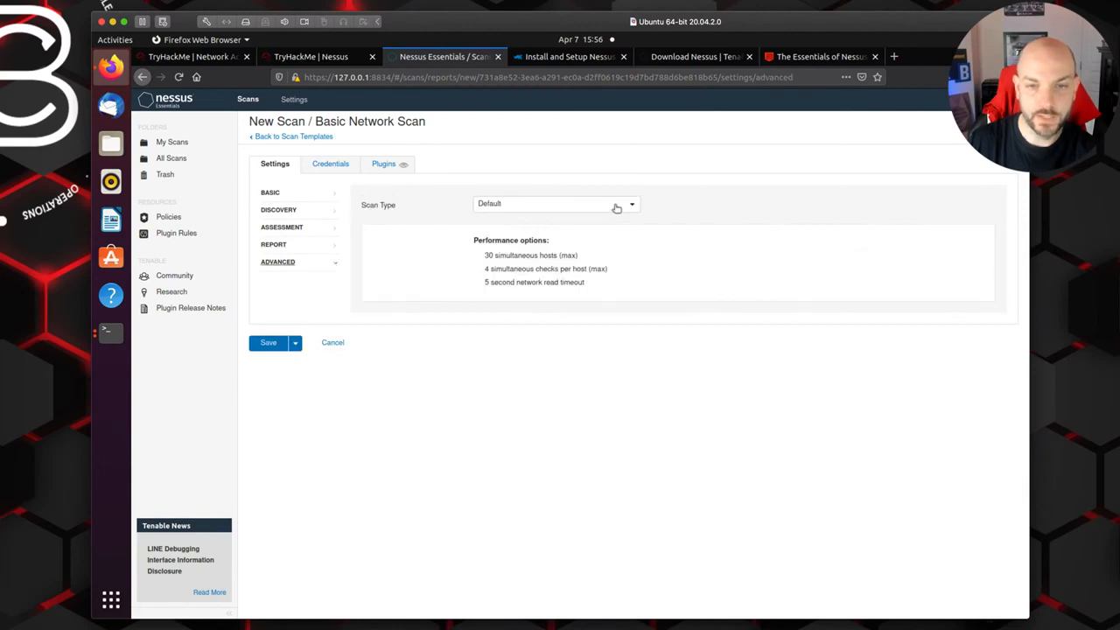
pyautogui.click(615, 206)
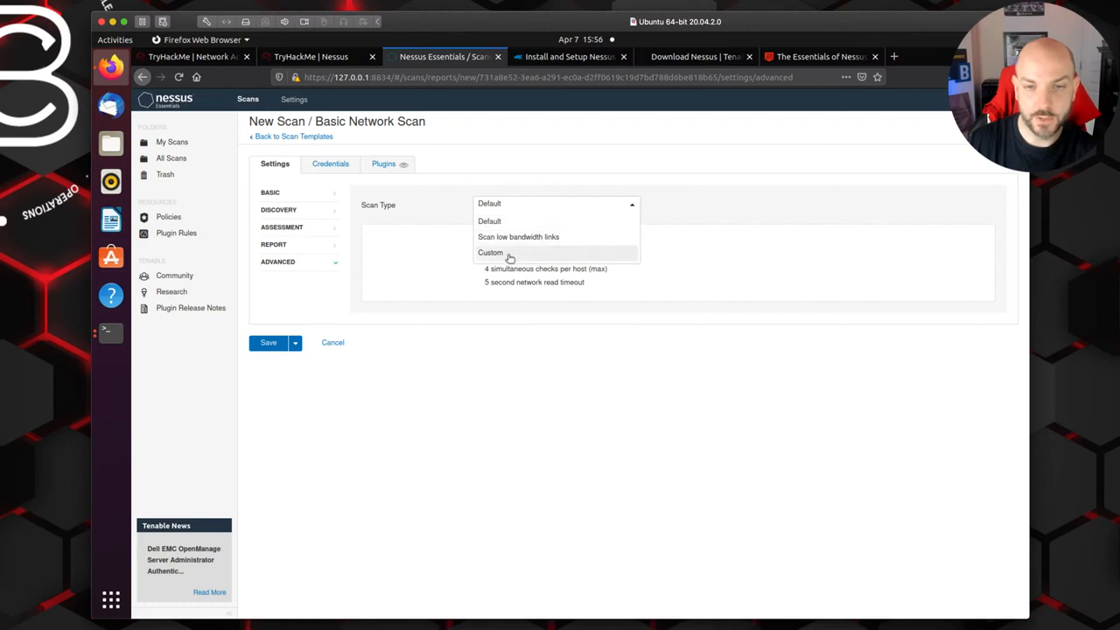
pyautogui.click(610, 350)
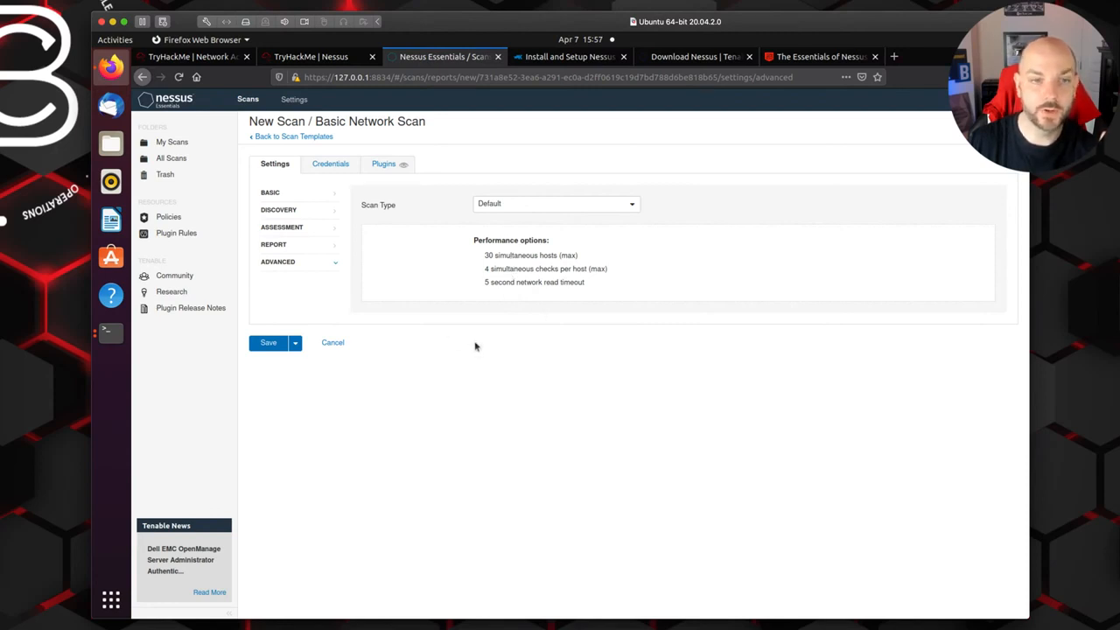
# Step: Add SSH host credentials to the scan and set their authentication method to password
pyautogui.click(333, 168)
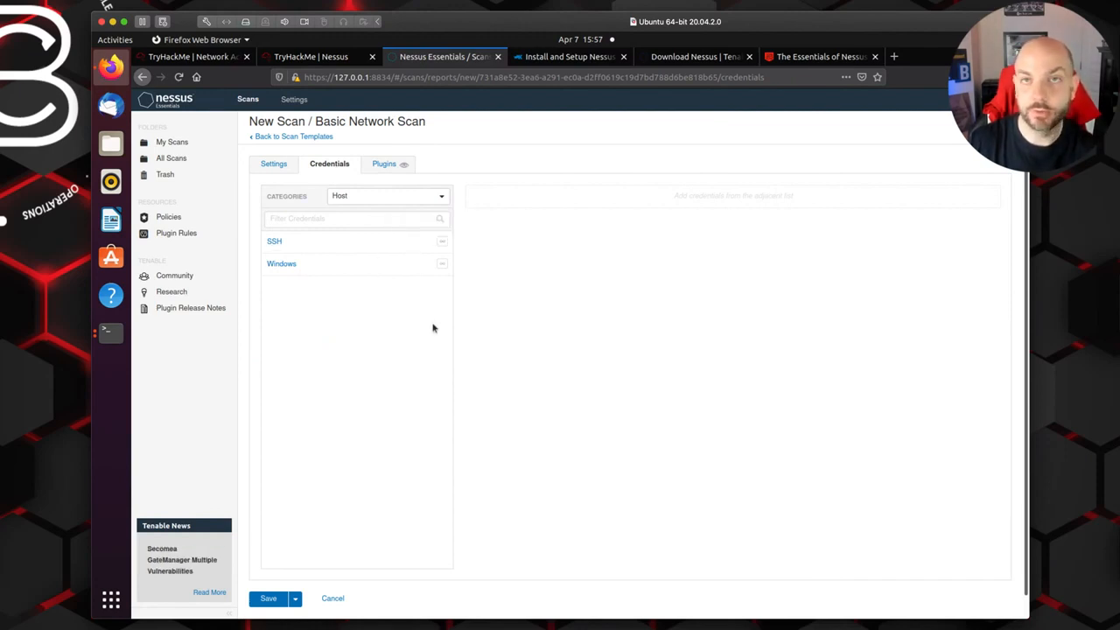
pyautogui.click(419, 244)
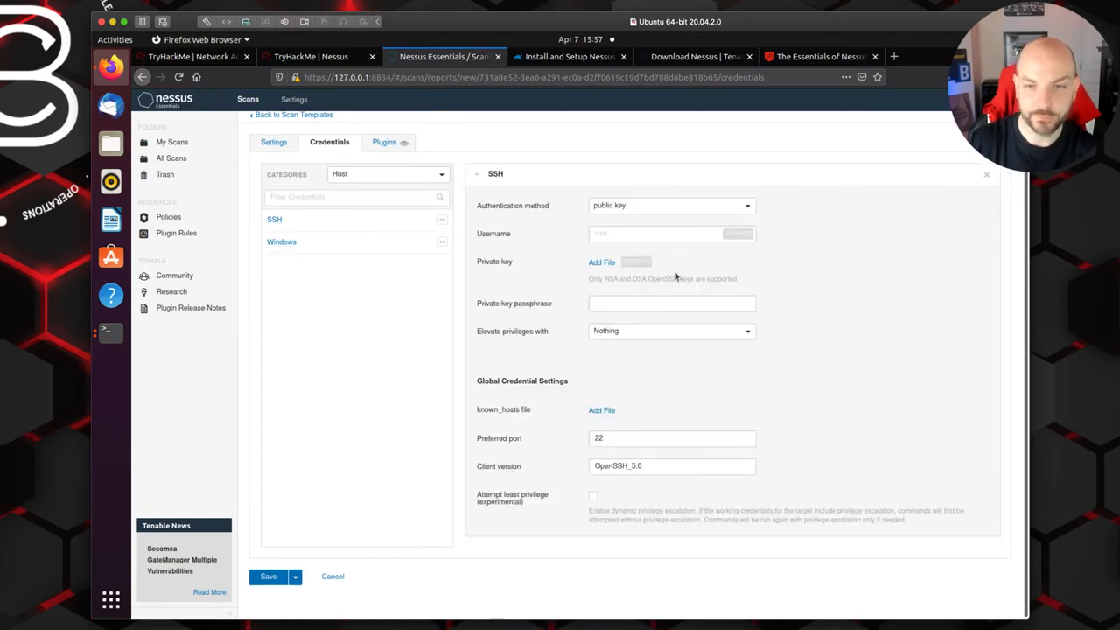
pyautogui.click(749, 208)
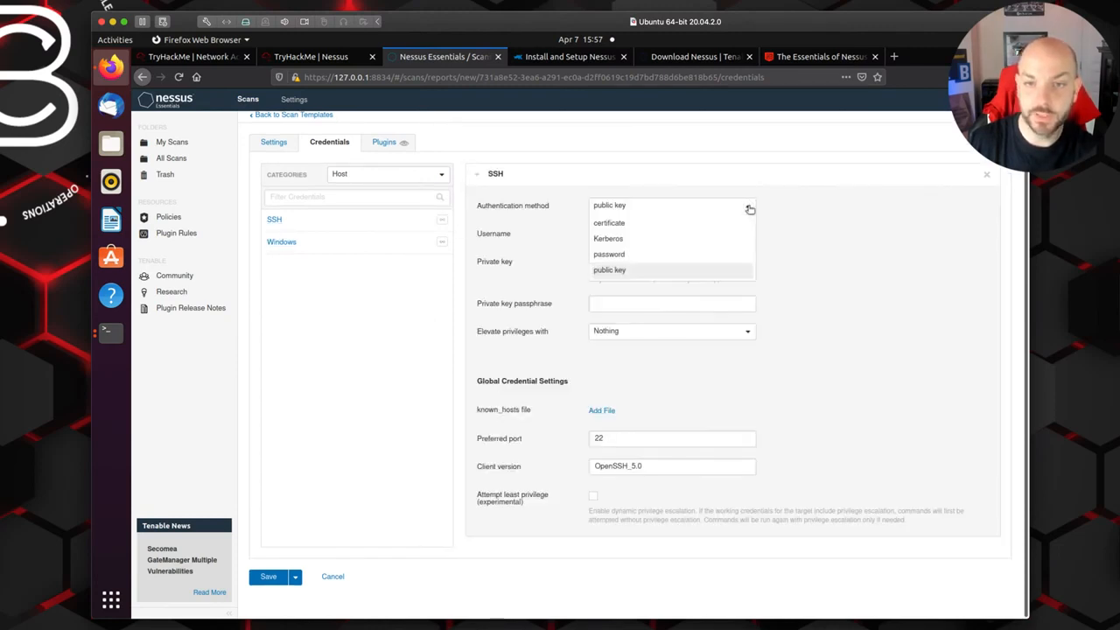
pyautogui.click(842, 309)
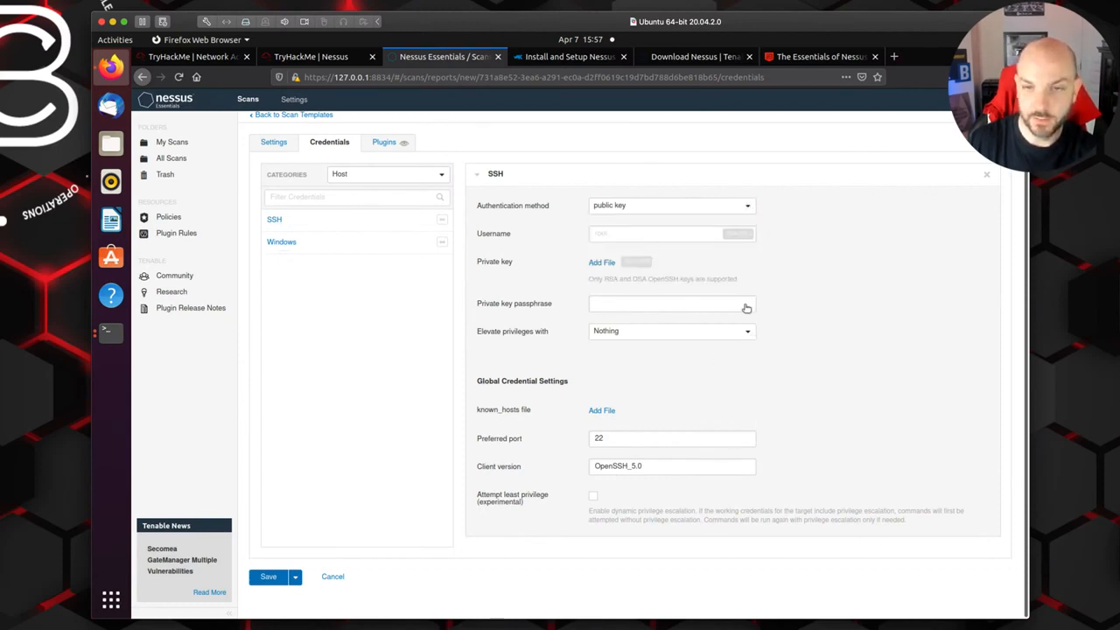
pyautogui.click(746, 210)
pyautogui.click(696, 252)
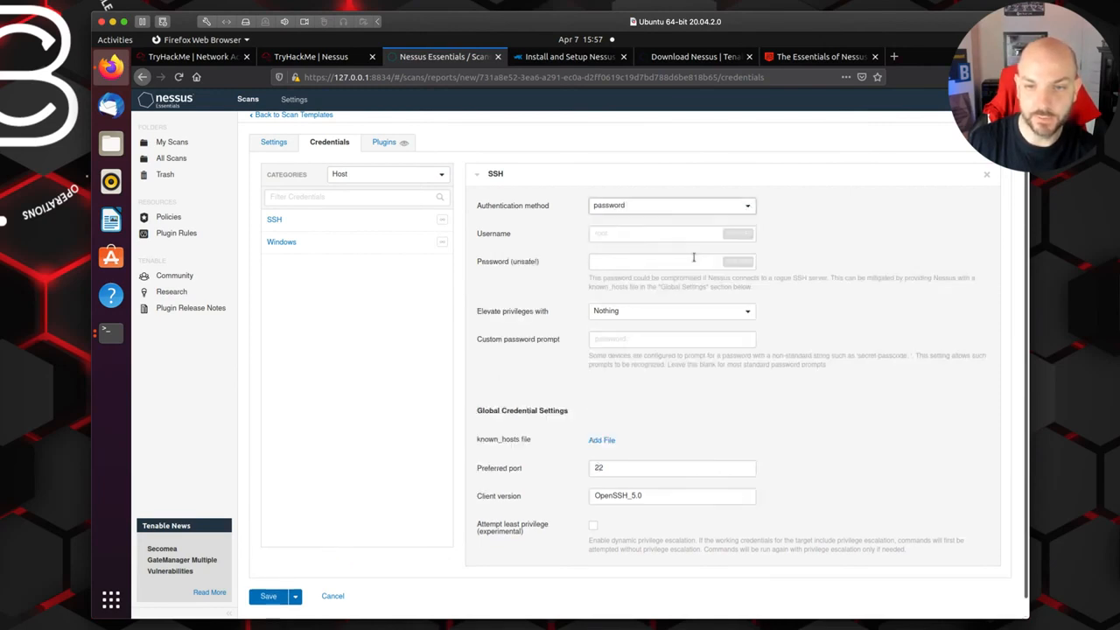
# Step: Try Cisco 'enable' as the SSH privilege elevation method, and settle on su instead
pyautogui.click(747, 313)
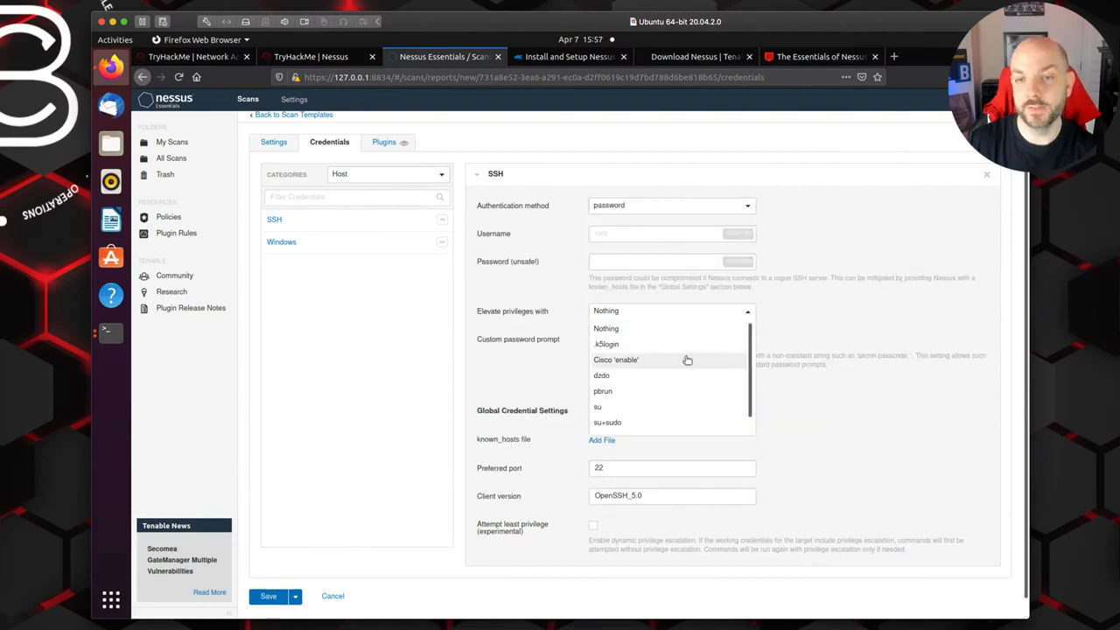
pyautogui.click(635, 359)
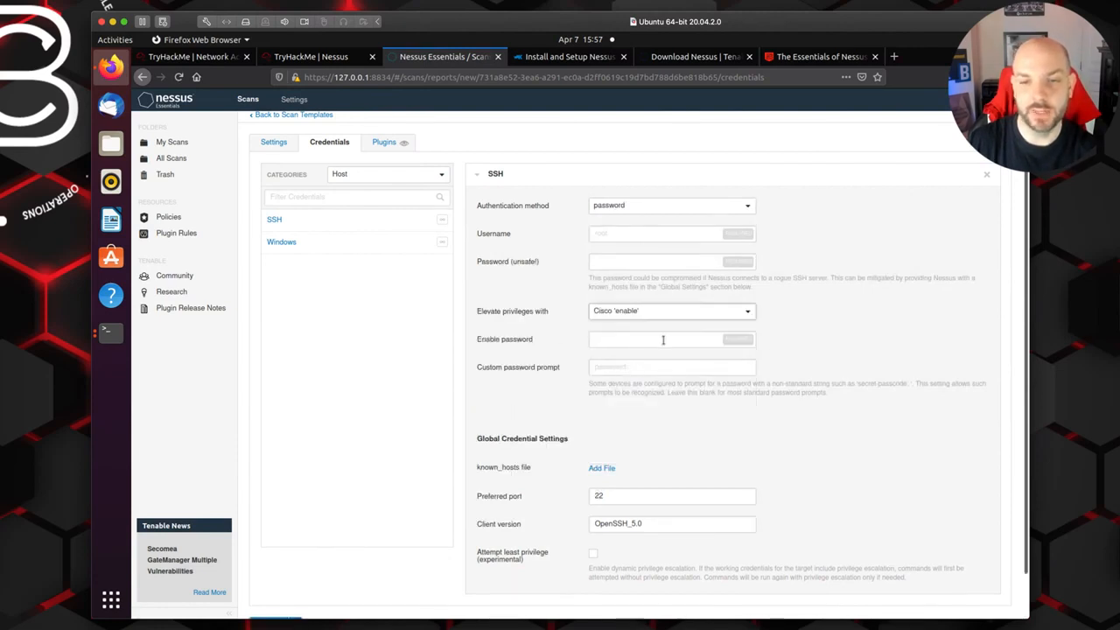
pyautogui.click(746, 313)
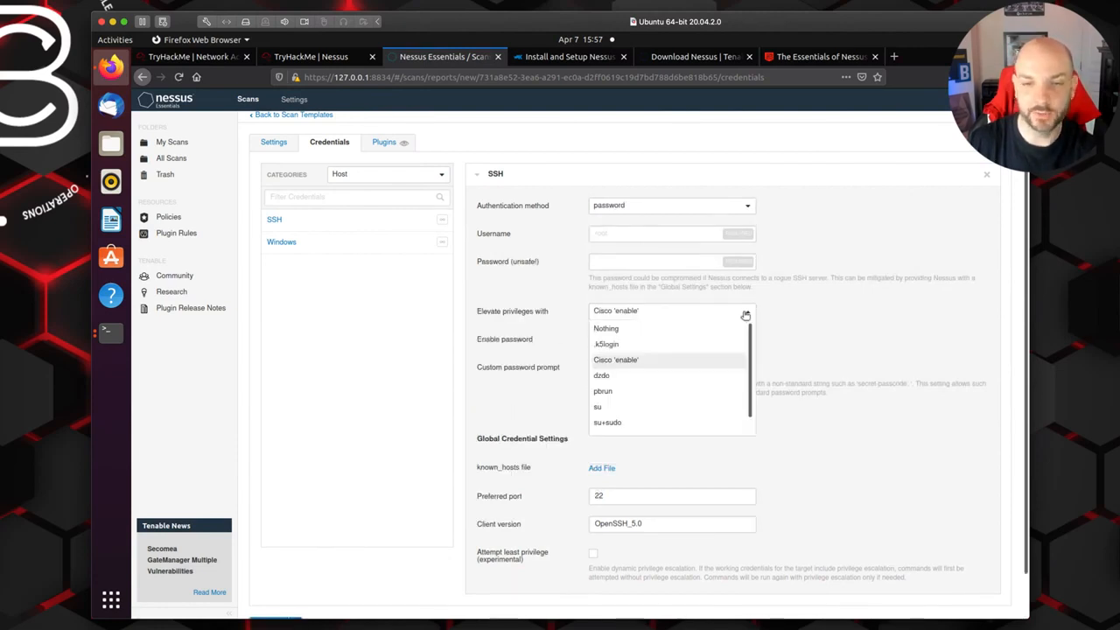
pyautogui.click(660, 407)
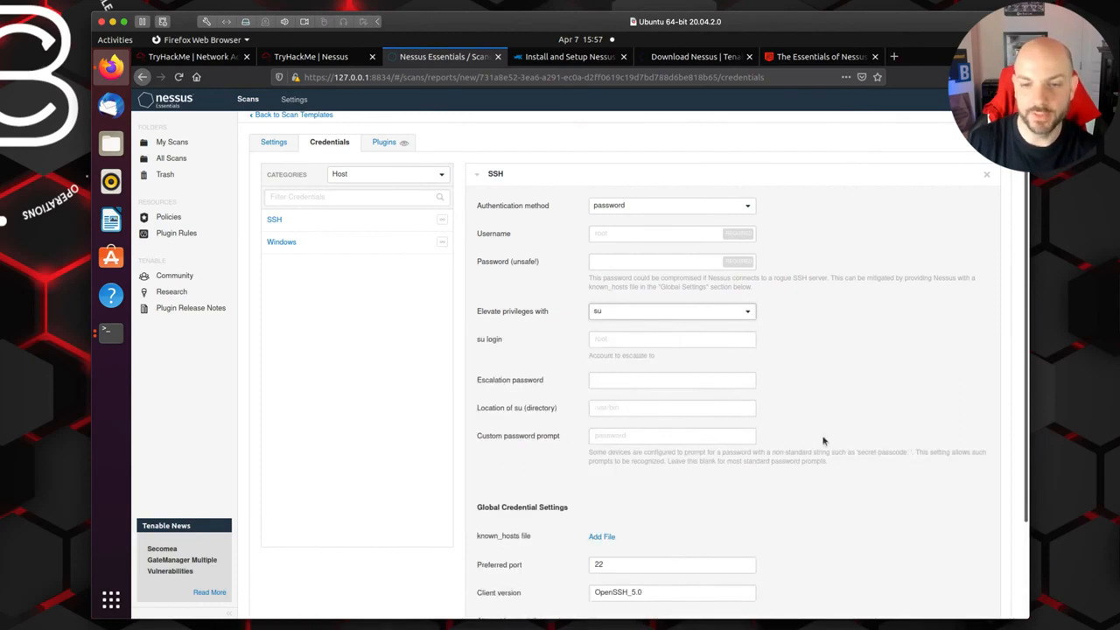
# Step: Review the su escalation fields and the global SSH credential settings, including the preferred port and client version
pyautogui.scroll(-3, 822, 441)
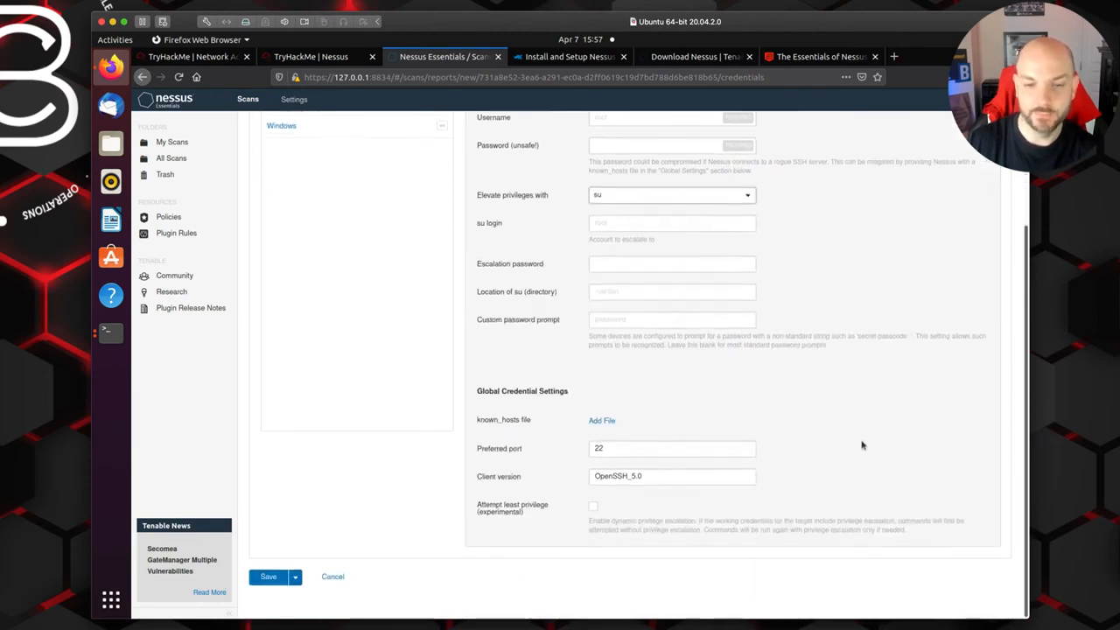
pyautogui.scroll(2, 862, 446)
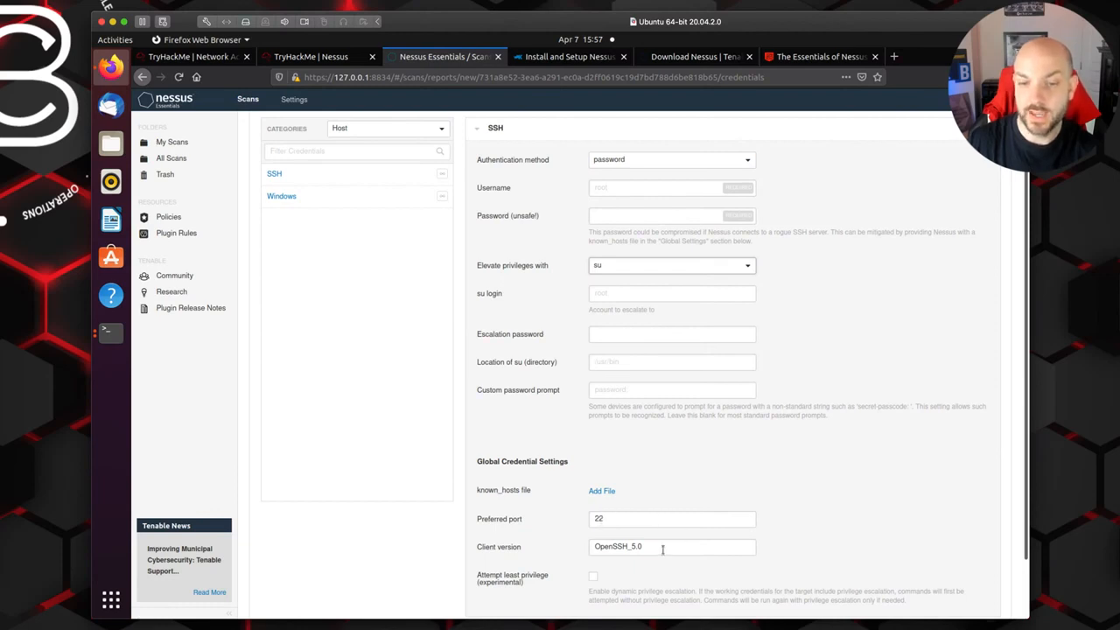
pyautogui.moveTo(657, 549); pyautogui.dragTo(577, 550)
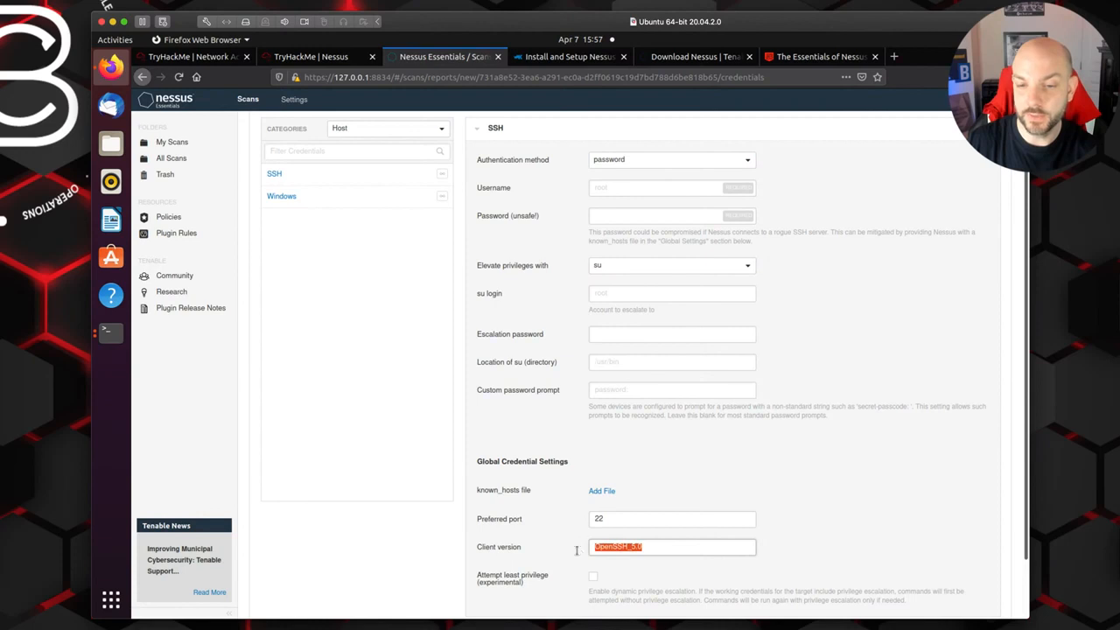
pyautogui.click(884, 532)
pyautogui.scroll(-2, 884, 532)
pyautogui.scroll(3, 884, 533)
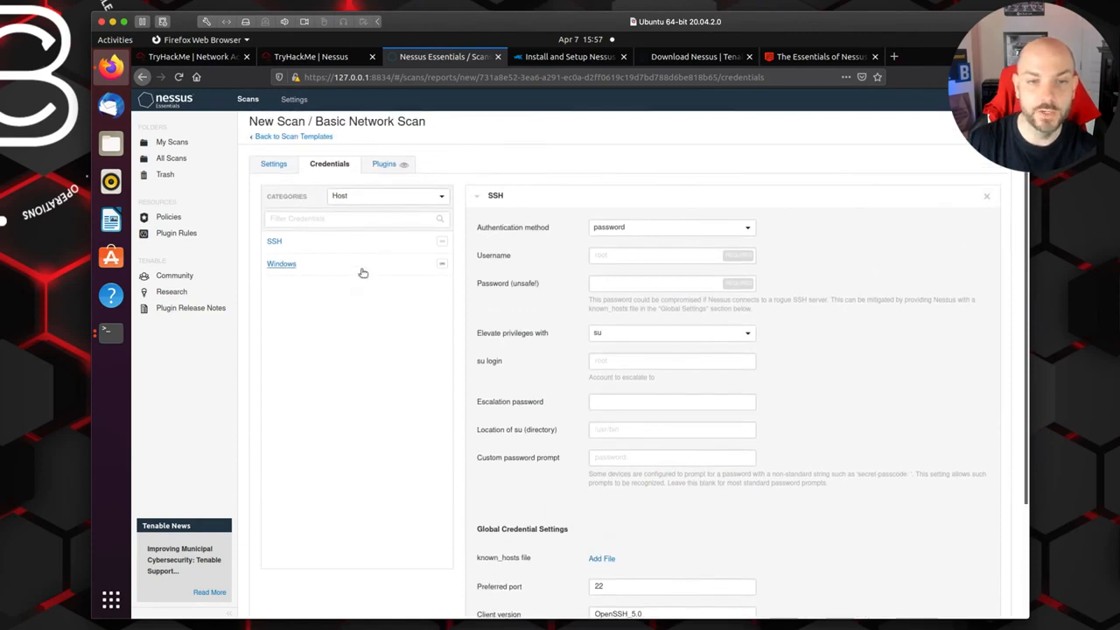
# Step: Add Windows host credentials to the scan and review the authentication methods, keeping Password selected
pyautogui.click(363, 272)
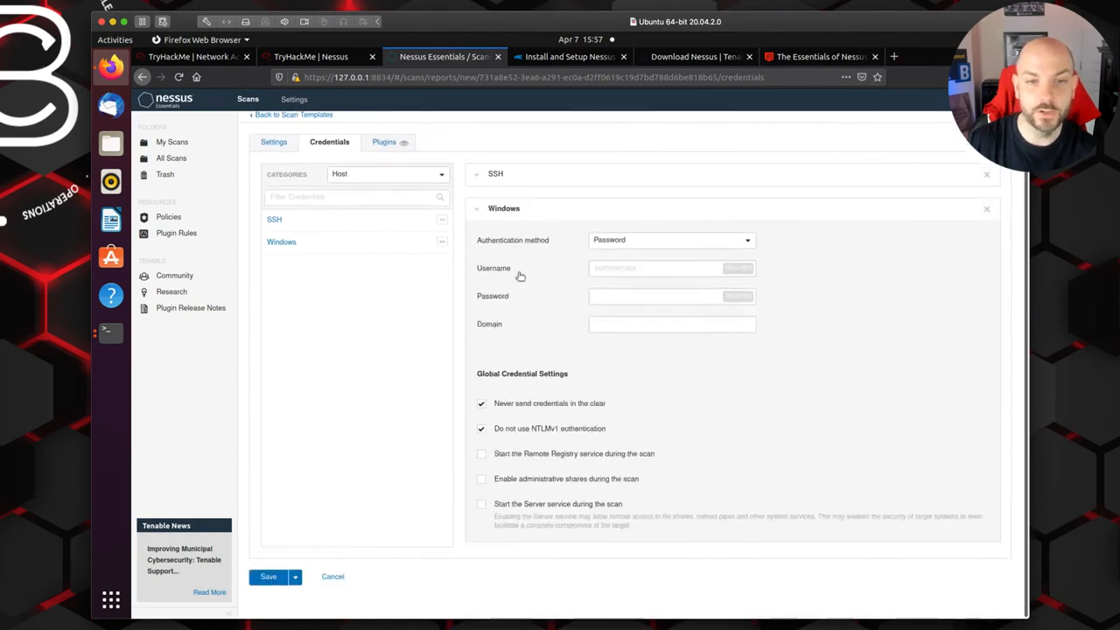
pyautogui.click(751, 241)
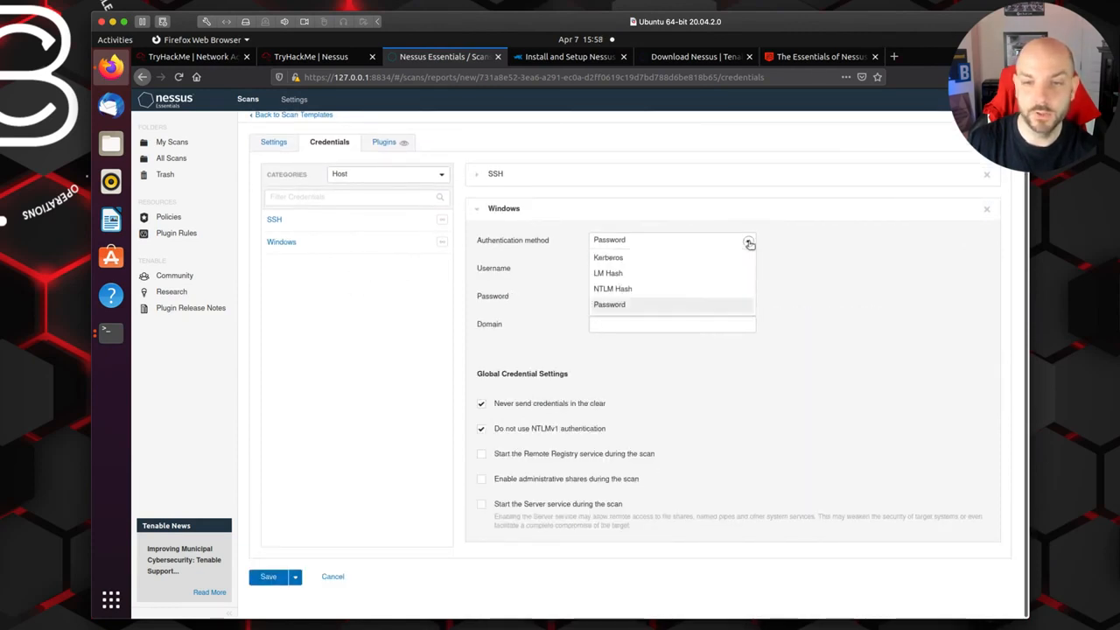
pyautogui.click(822, 301)
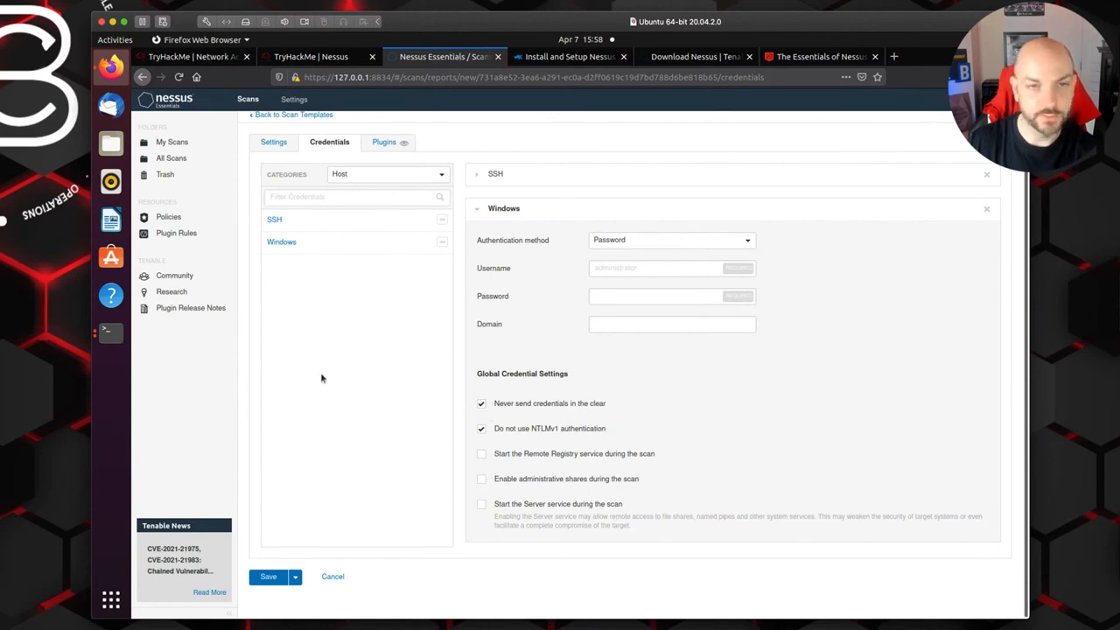
# Step: Switch to the TryHackMe Nessus room and submit "schedule" as the answer about setting a time for the scan
pyautogui.click(311, 58)
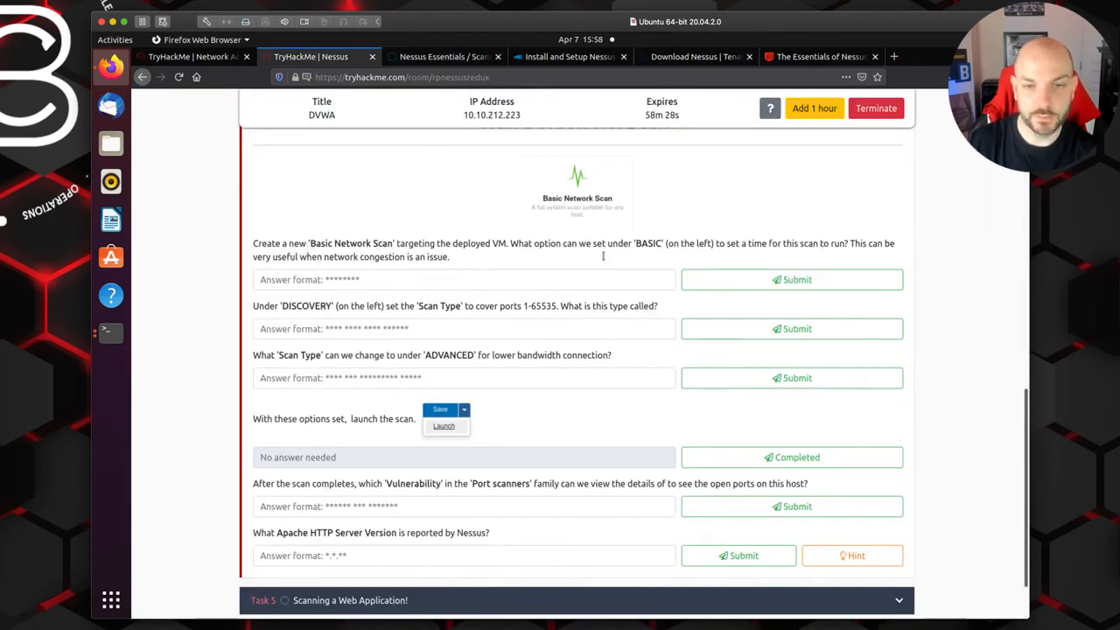
pyautogui.click(412, 278)
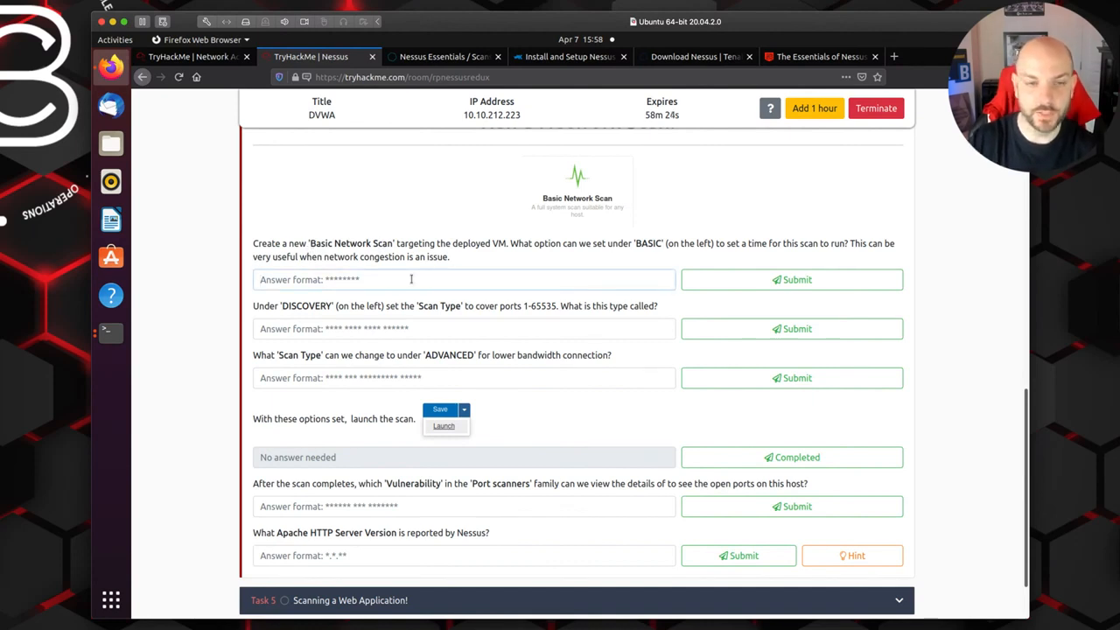
pyautogui.write('schedule')
pyautogui.click(775, 282)
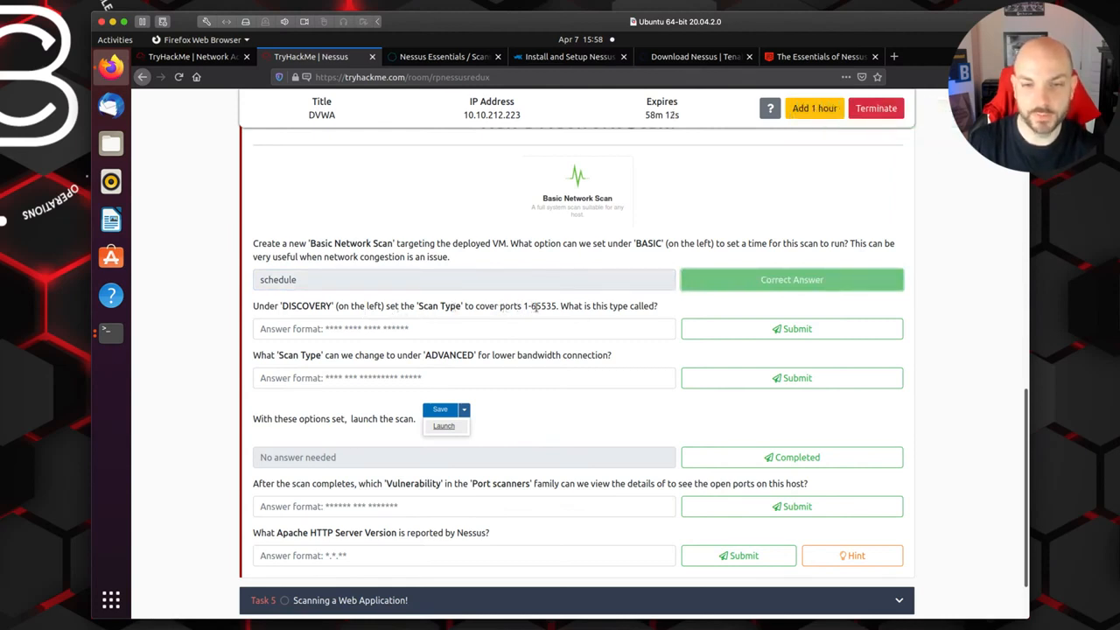
# Step: Return to the Nessus scan's settings and set the Discovery scan type to Port scan (all ports)
pyautogui.click(445, 56)
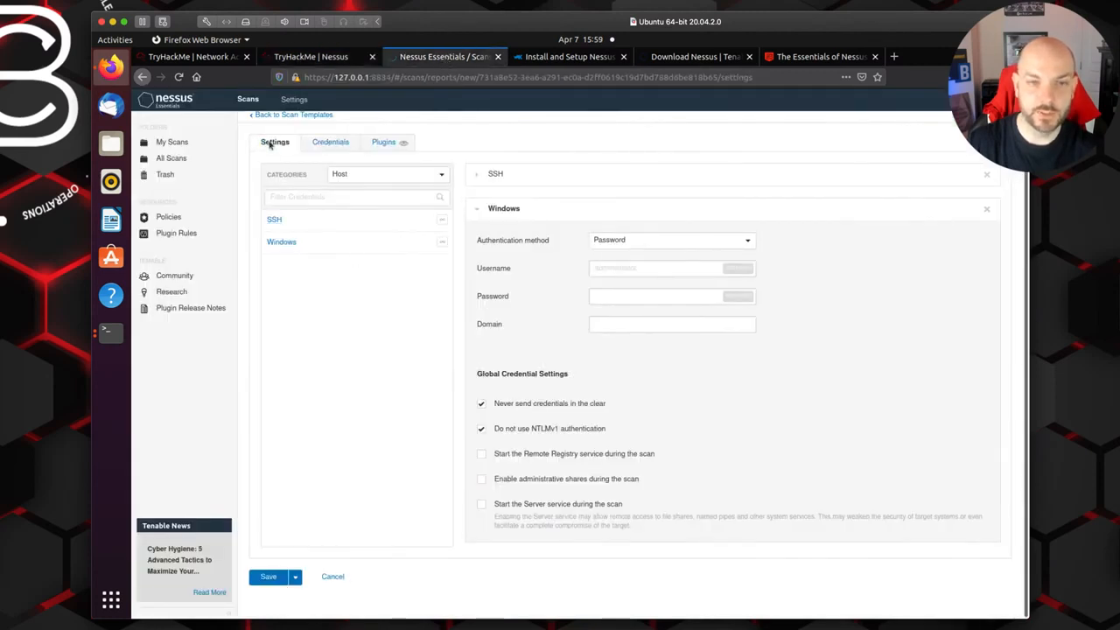
pyautogui.click(270, 141)
pyautogui.click(278, 210)
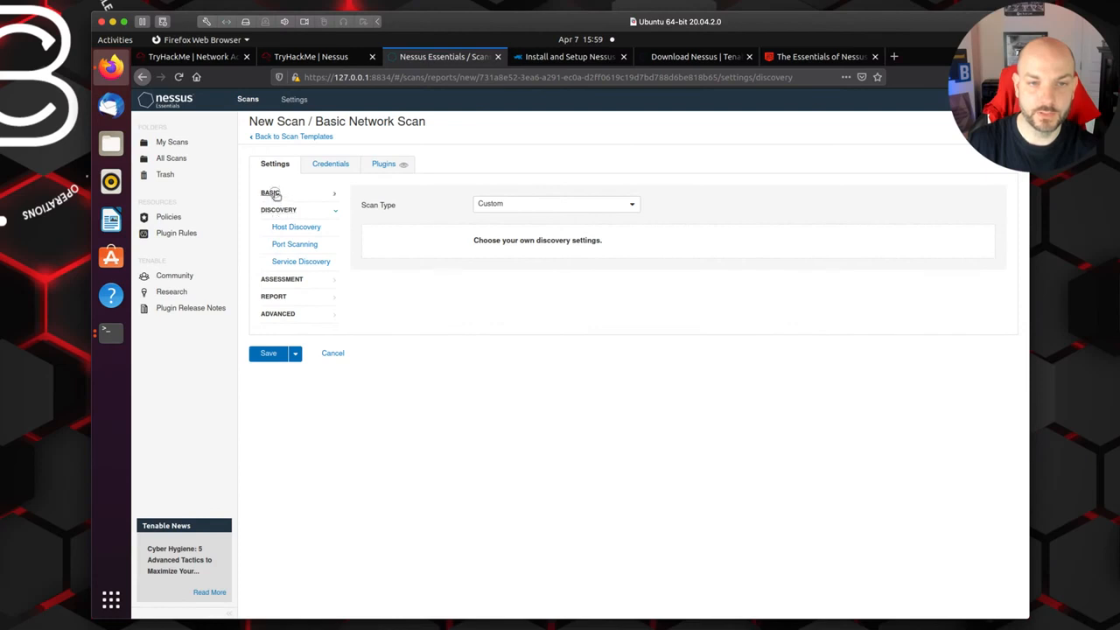
pyautogui.click(270, 193)
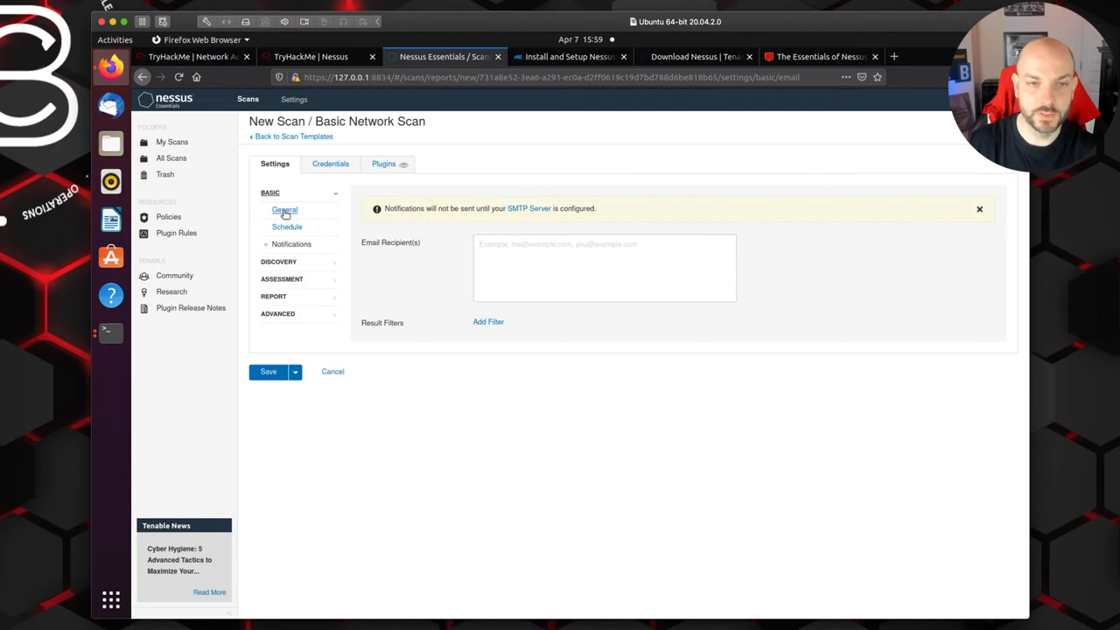
pyautogui.click(292, 264)
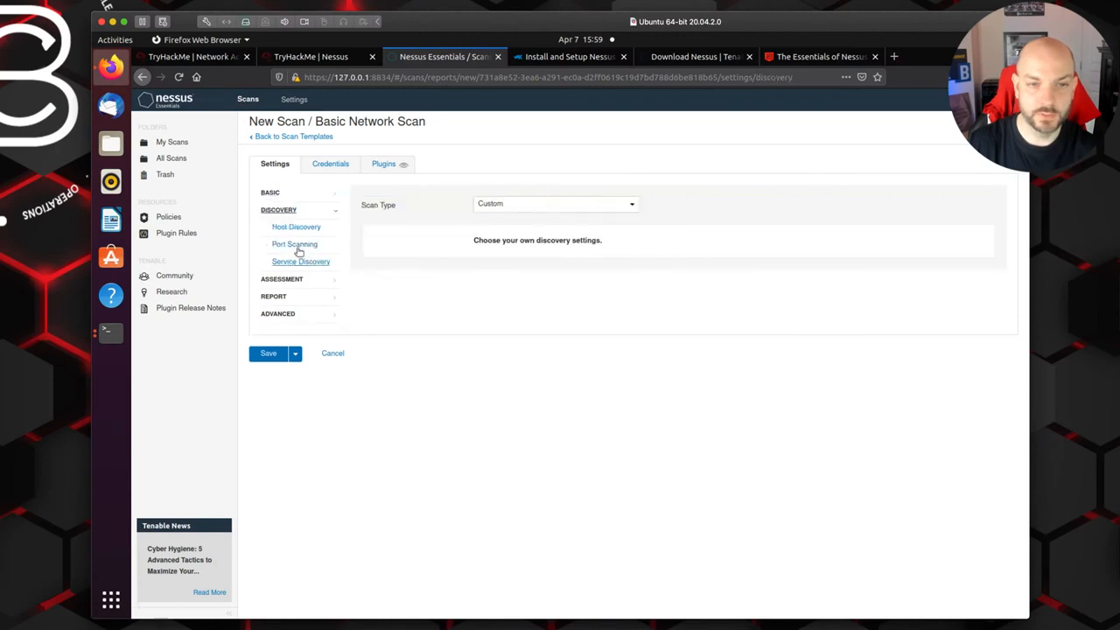
pyautogui.click(296, 246)
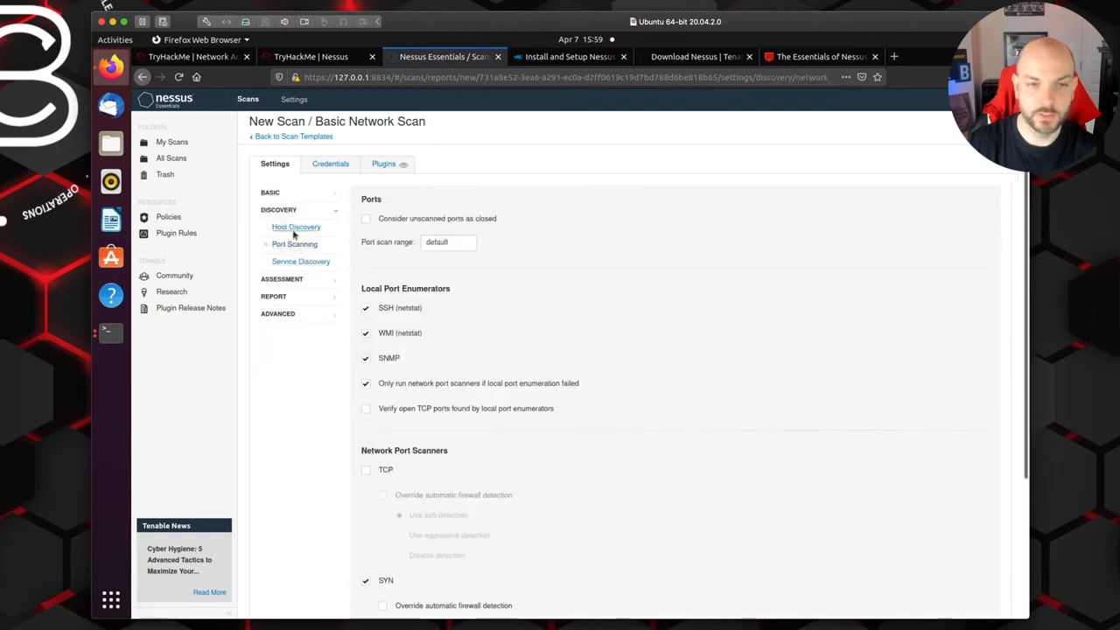
pyautogui.click(294, 229)
pyautogui.click(285, 212)
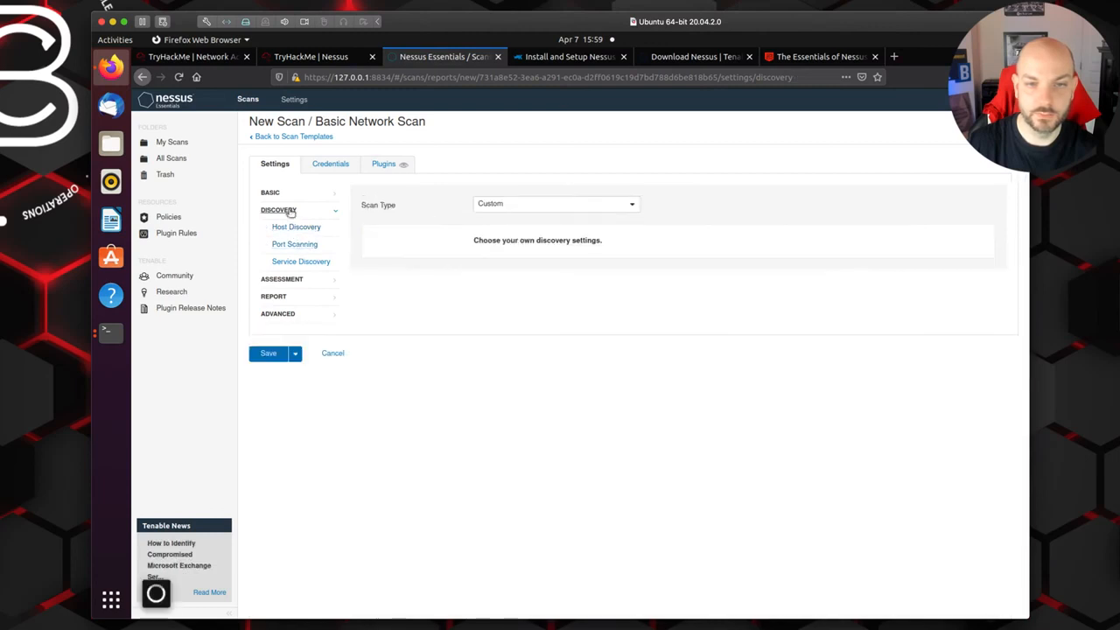
pyautogui.click(571, 204)
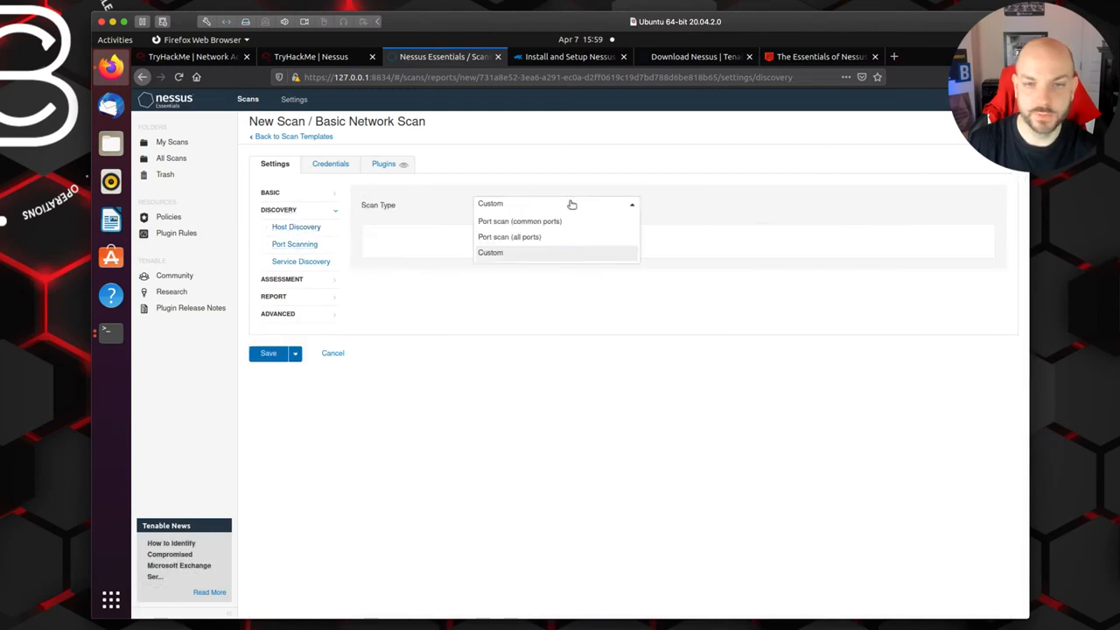
pyautogui.click(519, 240)
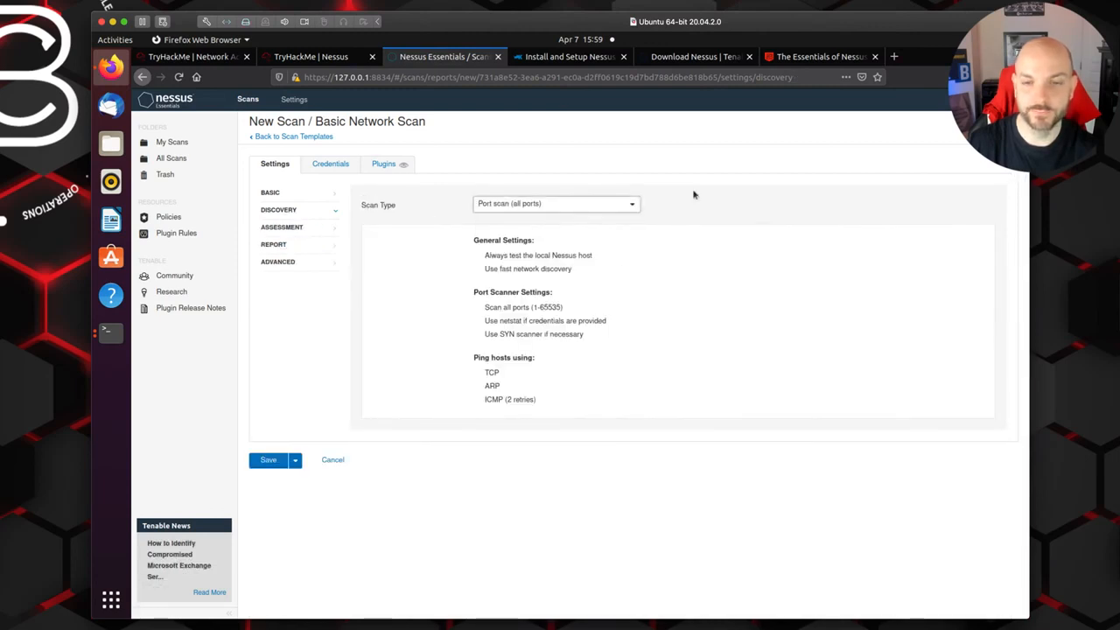
# Step: Switch to the TryHackMe room and submit "port scan (all ports)" as the answer about the Discovery scan type
pyautogui.click(336, 56)
pyautogui.click(377, 330)
pyautogui.write('port scan (all ports')
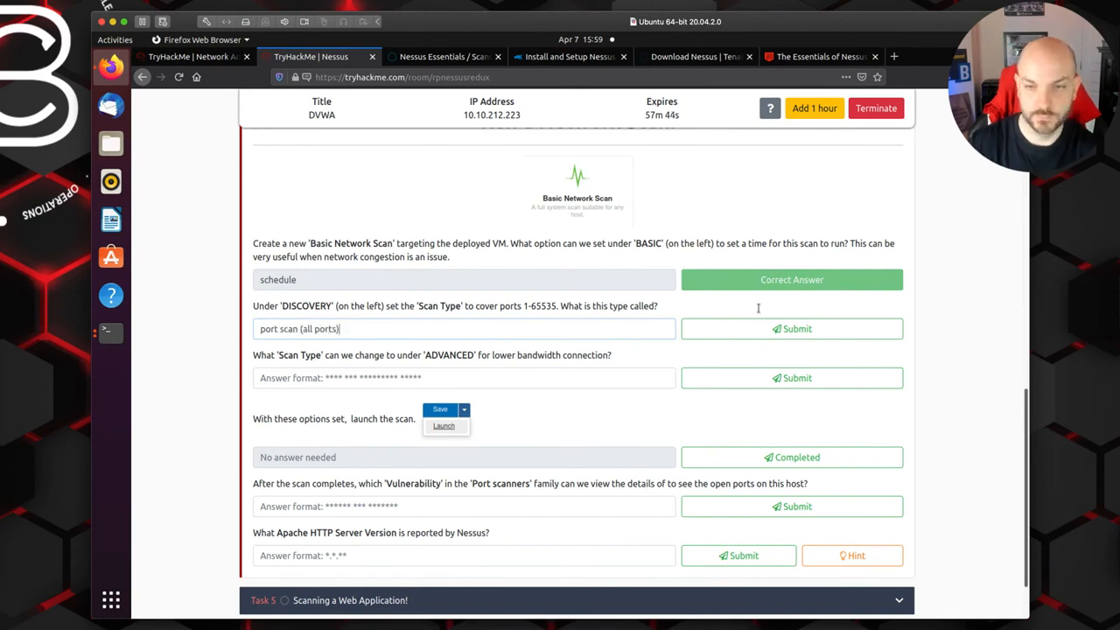
pyautogui.click(754, 334)
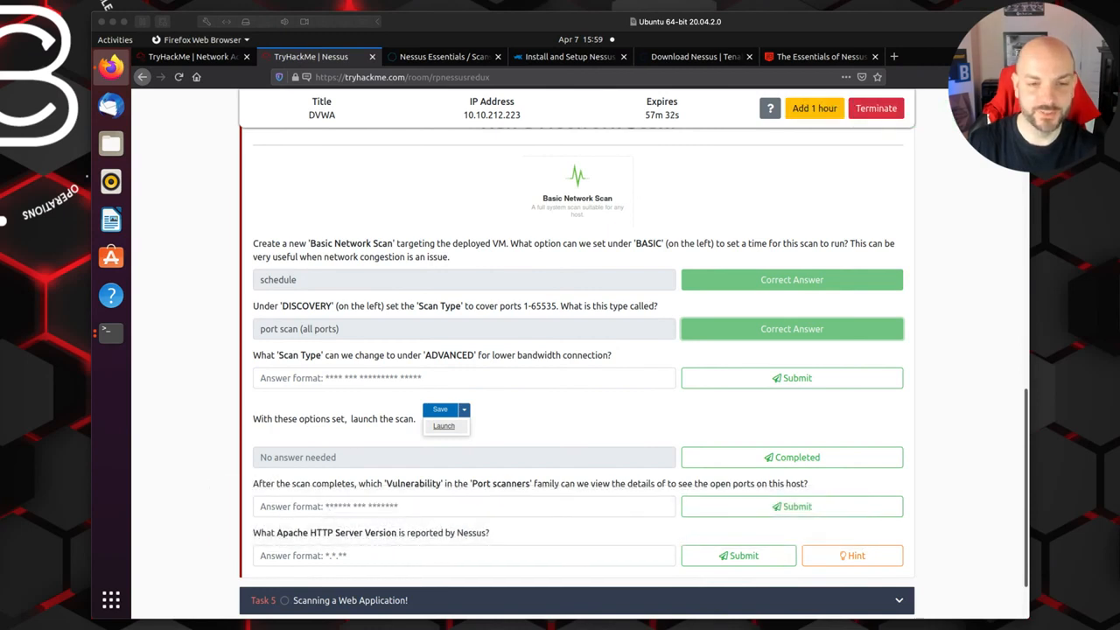
# Step: Read the lower bandwidth question and set the Nessus scan's Advanced scan type to Scan low bandwidth links
pyautogui.scroll(-2, 600, 442)
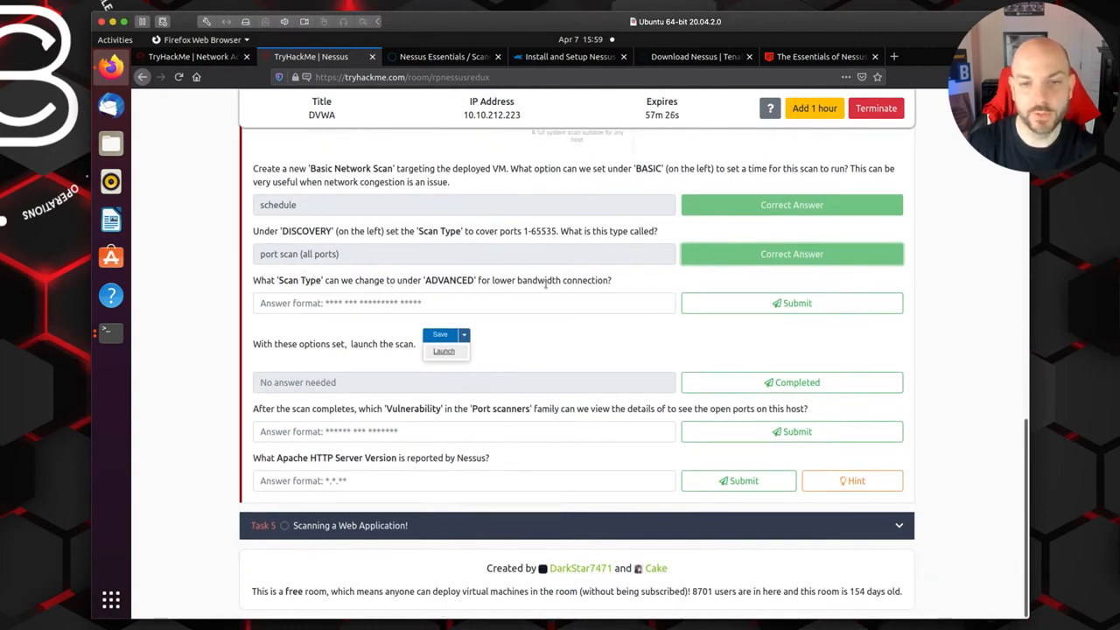
pyautogui.click(440, 56)
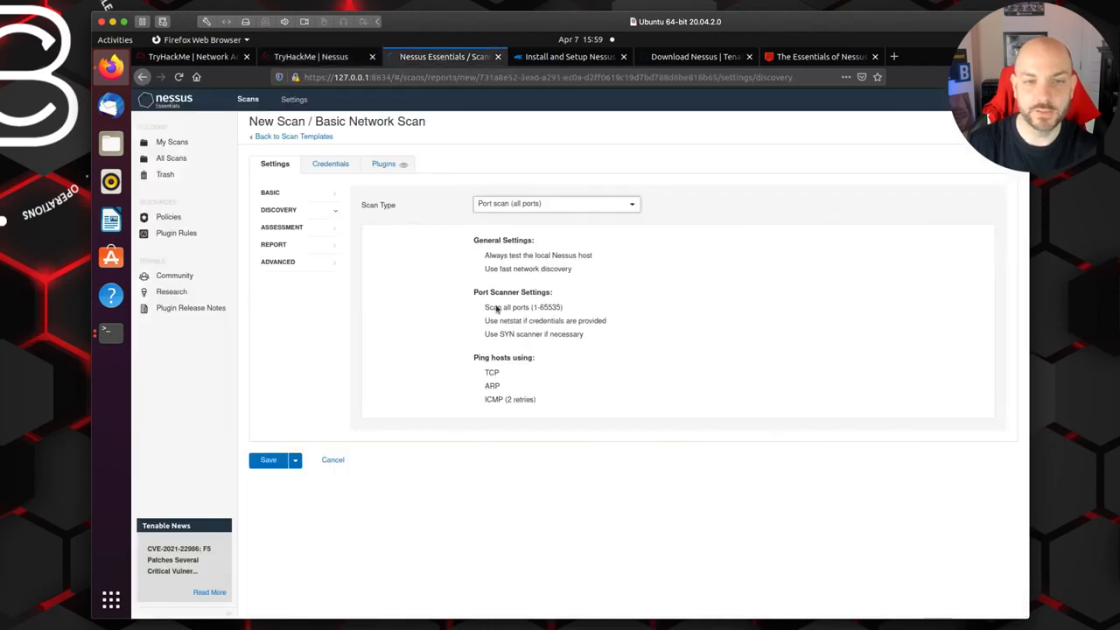
pyautogui.click(291, 263)
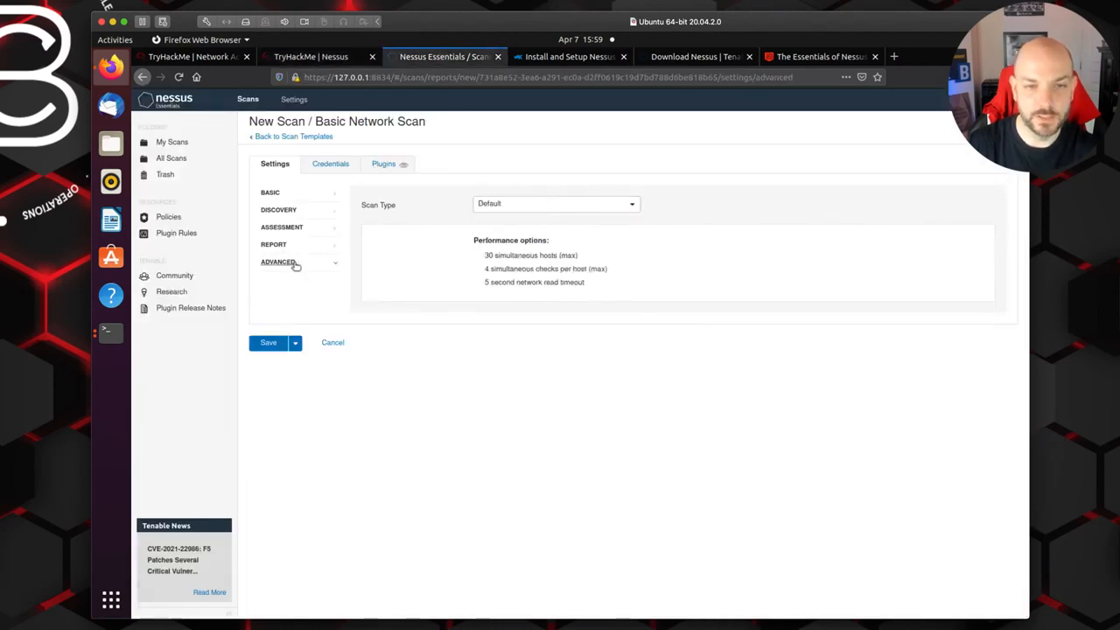
pyautogui.click(555, 208)
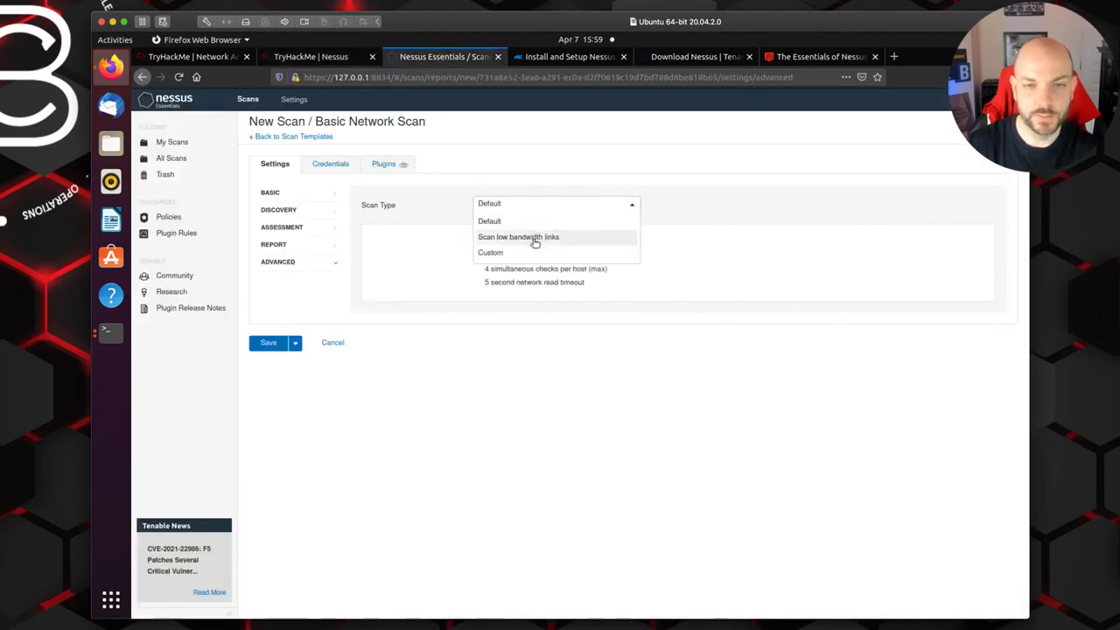
pyautogui.click(542, 234)
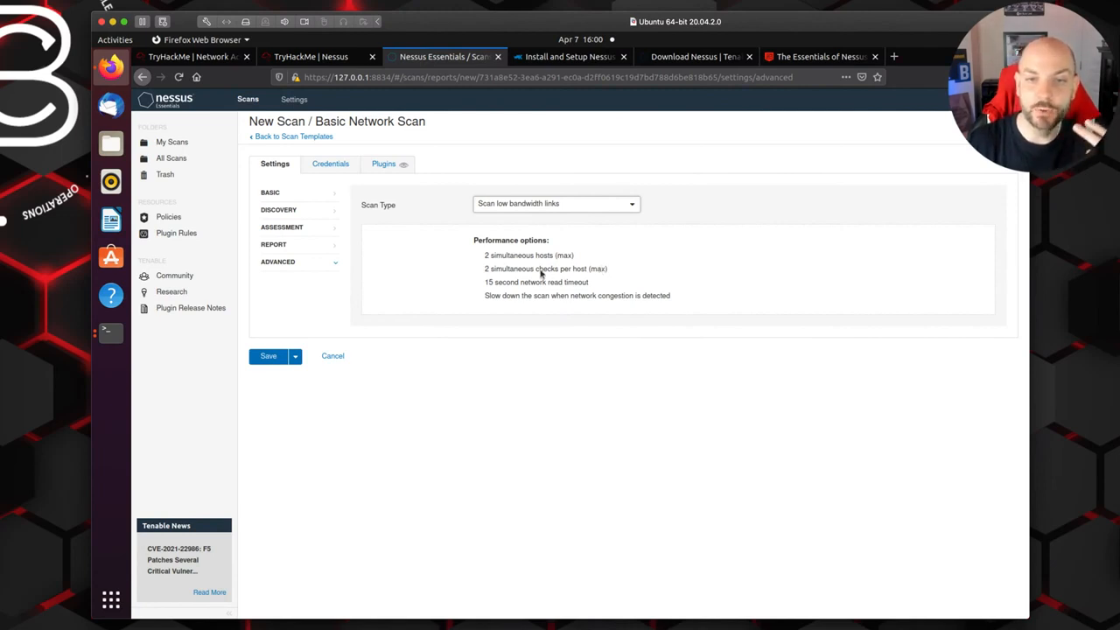
# Step: Switch the Advanced scan type to Default and back to Scan low bandwidth links to compare their performance options
pyautogui.click(620, 204)
pyautogui.click(582, 224)
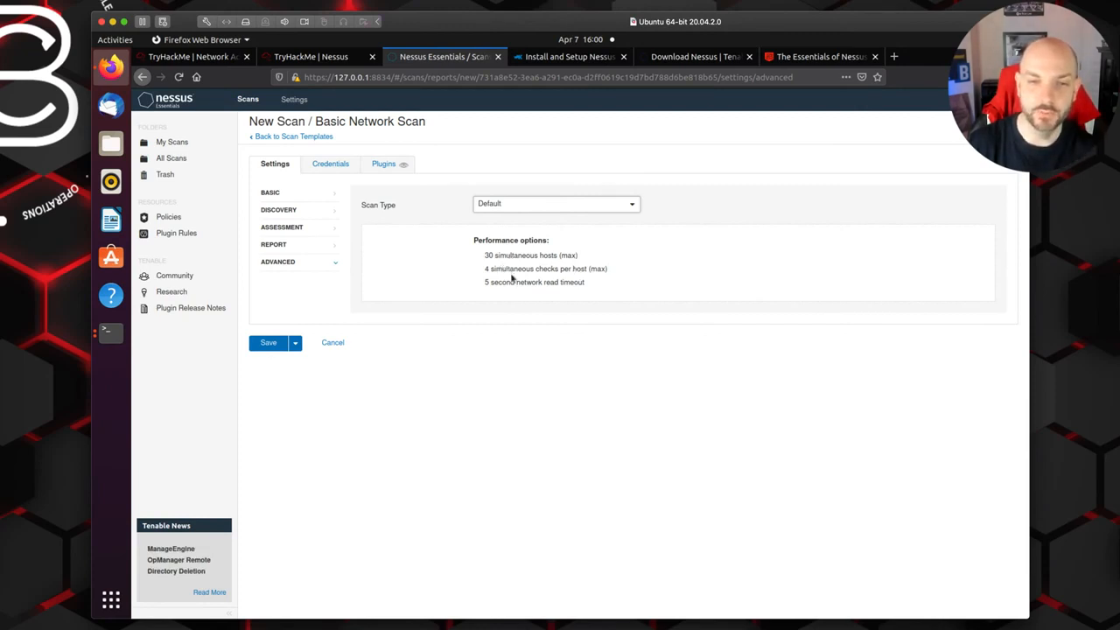
pyautogui.click(594, 206)
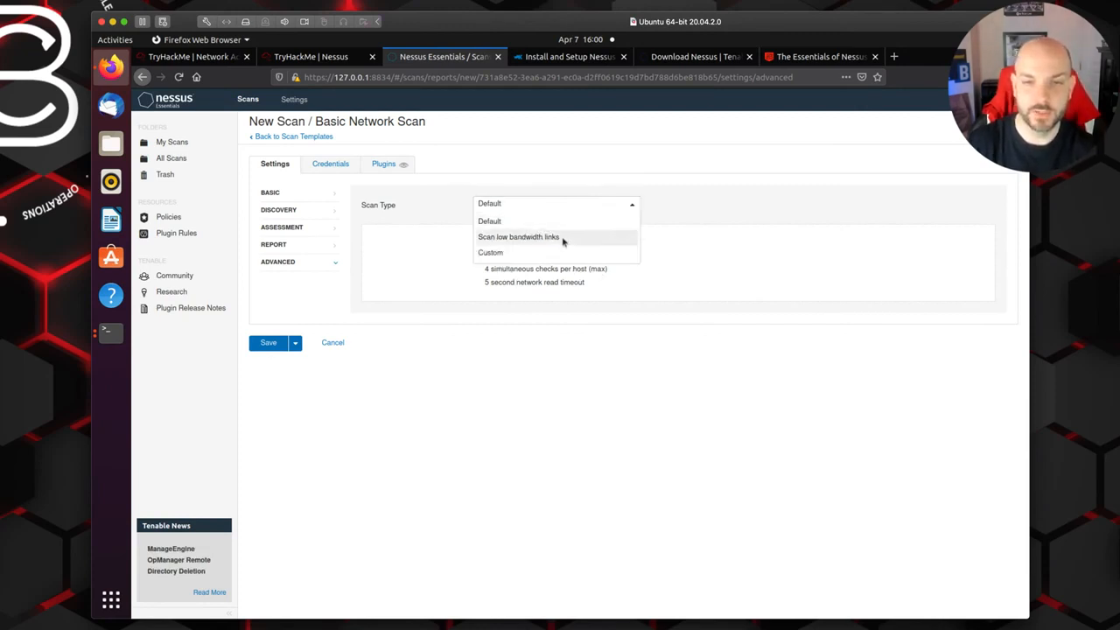
pyautogui.click(563, 238)
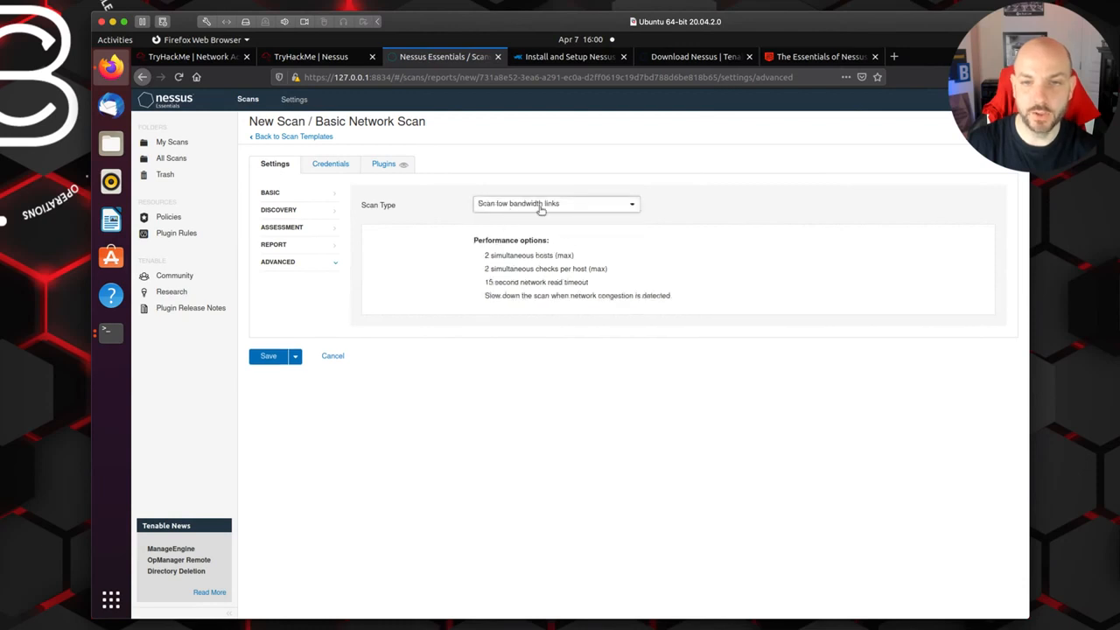
# Step: Switch to the TryHackMe room and submit "scan low bandwidth links" as the answer about the Advanced scan type
pyautogui.click(319, 58)
pyautogui.click(343, 436)
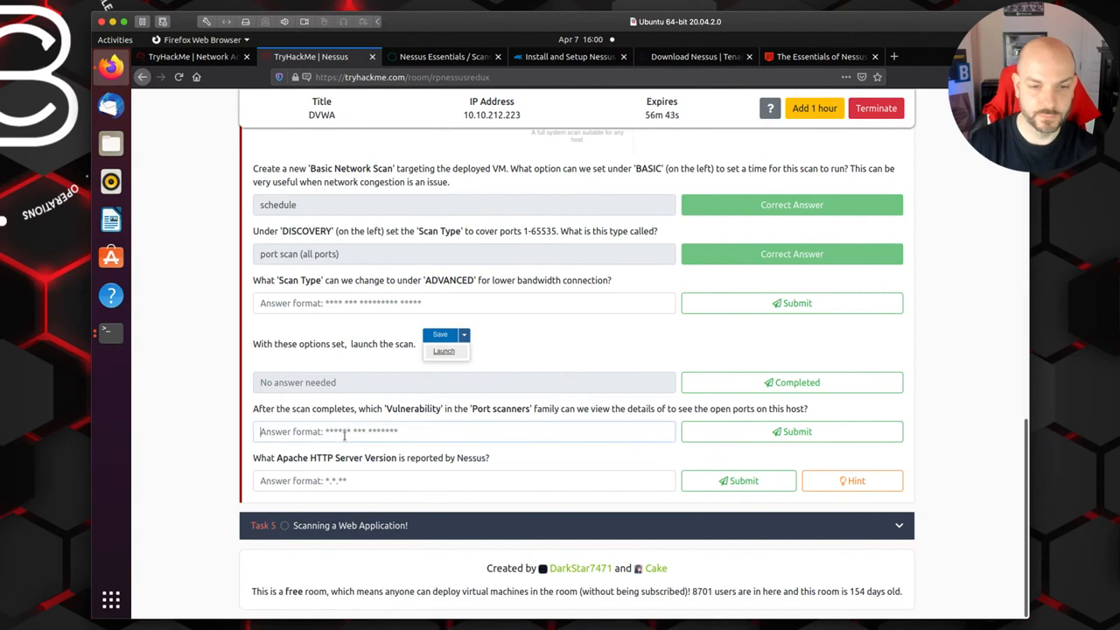
pyautogui.click(353, 302)
pyautogui.write('scan low bandwidth links')
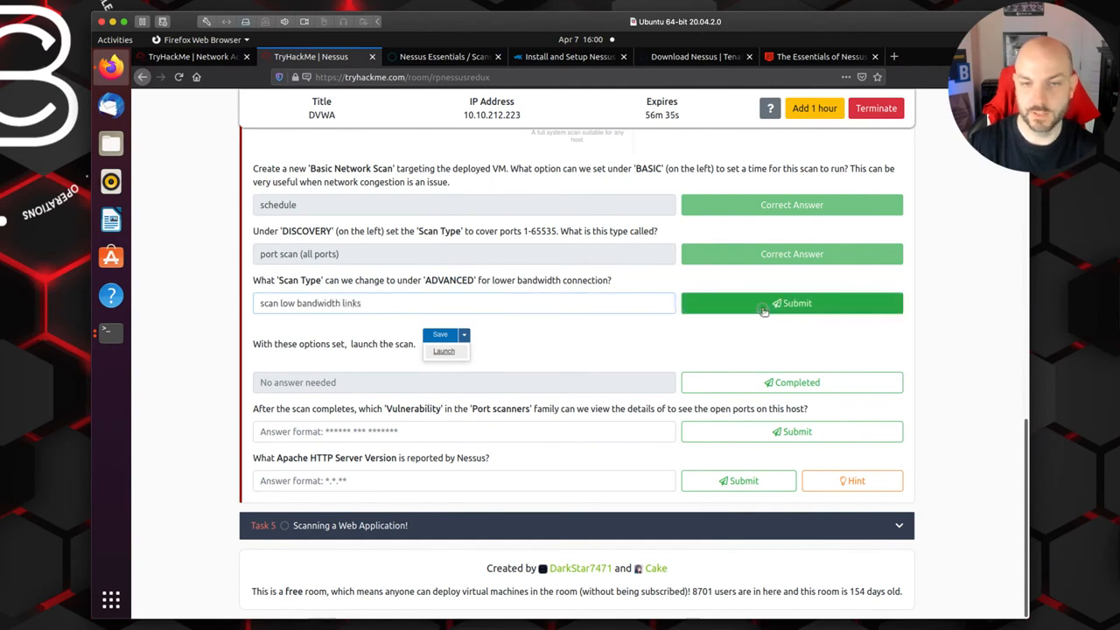
pyautogui.click(764, 311)
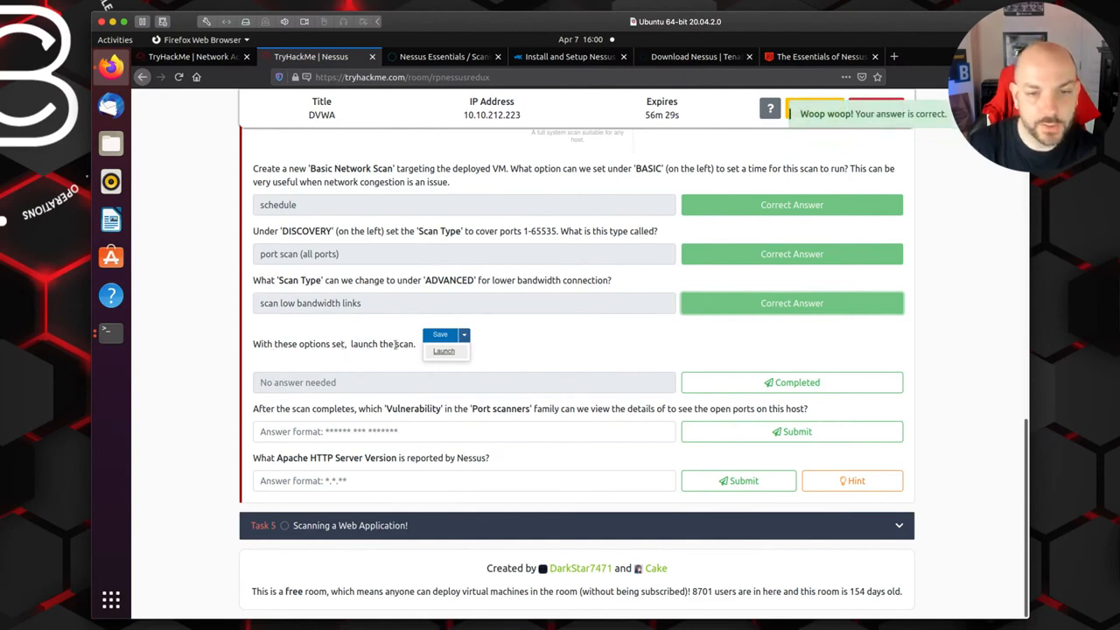
# Step: Switch to Nessus, attempt to save the new scan, and remove its empty SSH and Windows credential entries
pyautogui.click(445, 57)
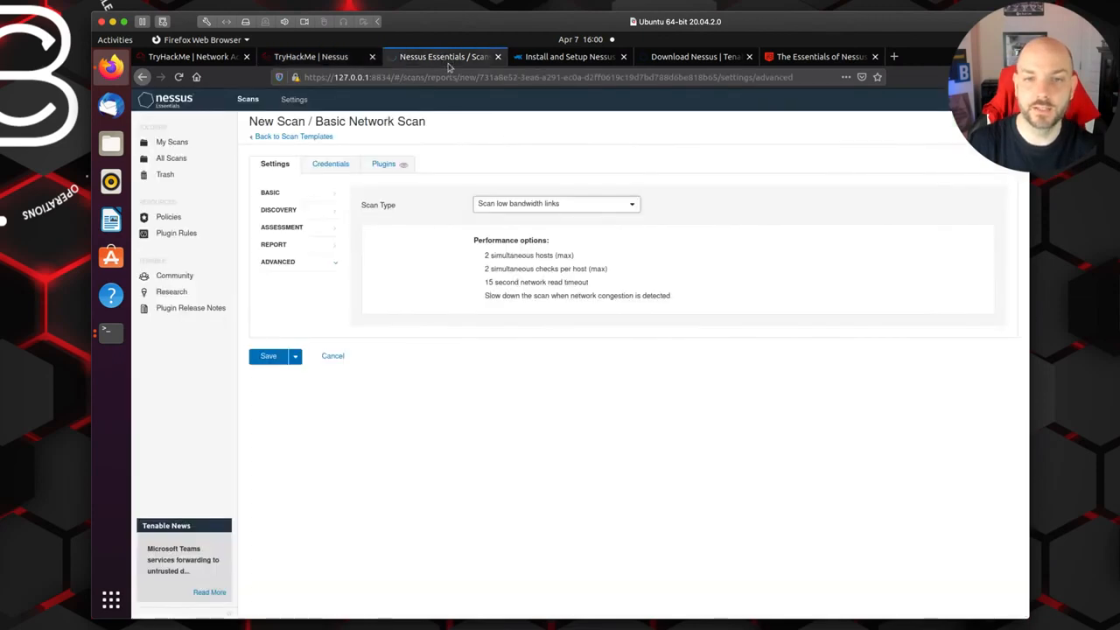
pyautogui.click(271, 357)
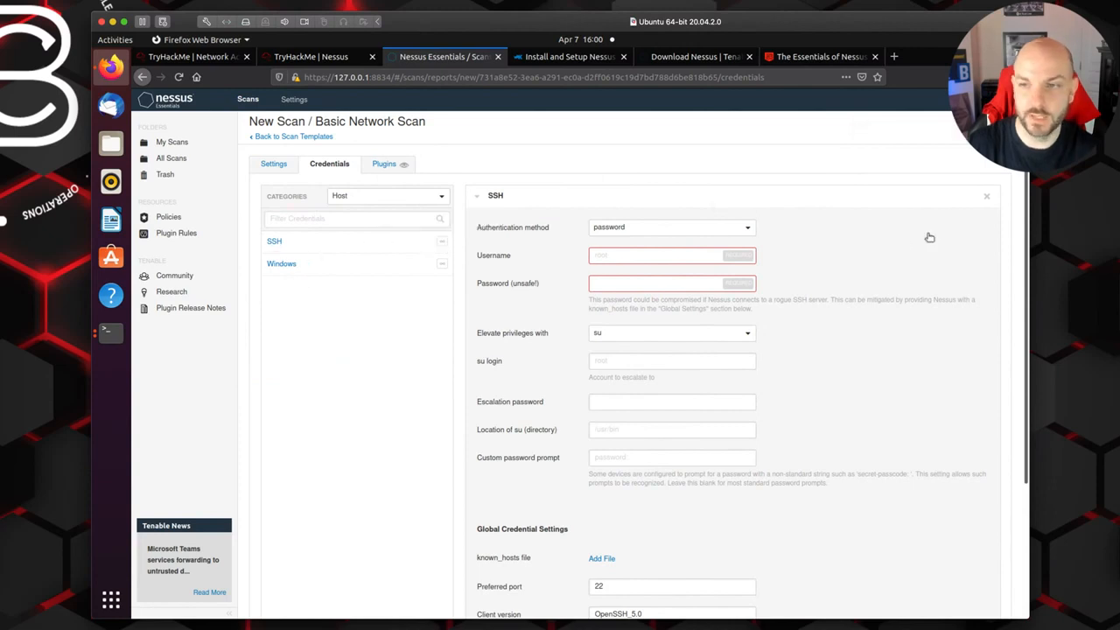
pyautogui.click(981, 198)
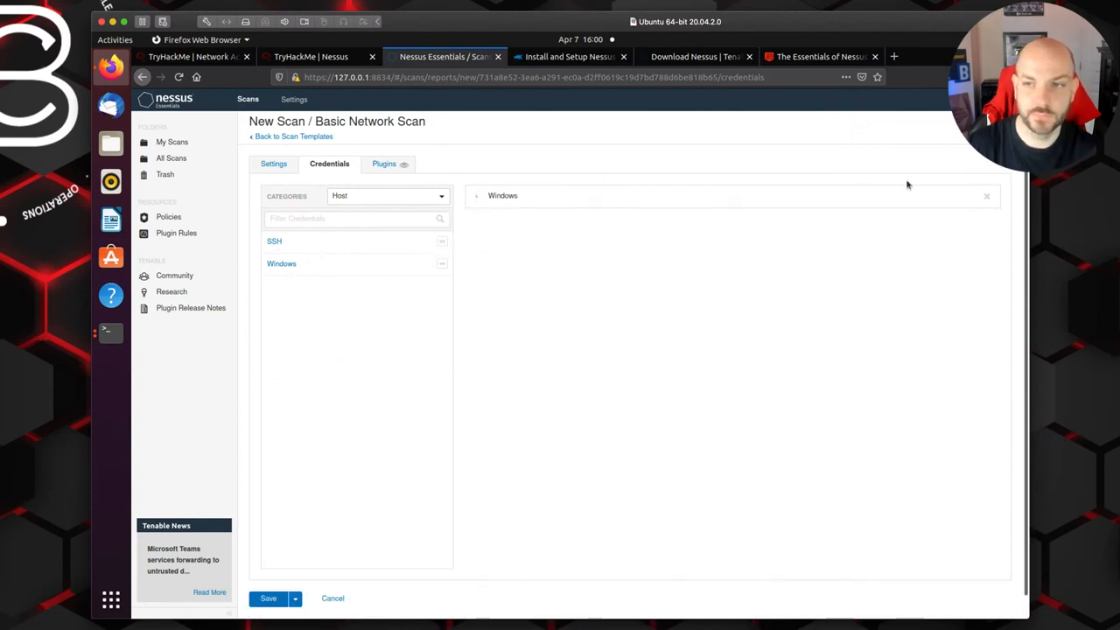
pyautogui.click(987, 198)
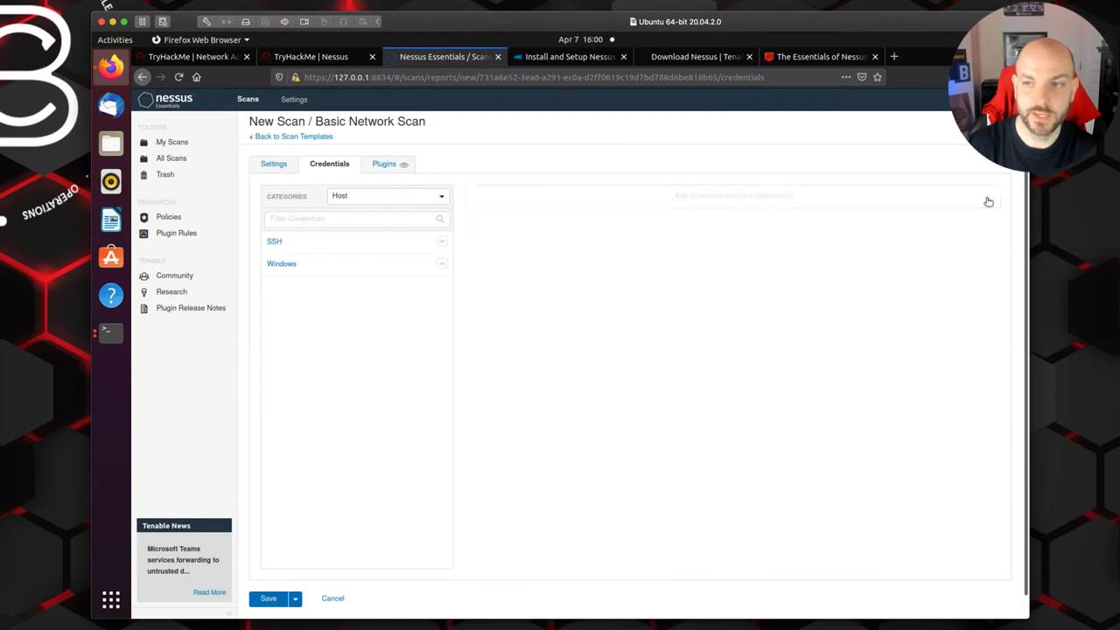
# Step: Set the new scan's Advanced scan type to Default and save the scan
pyautogui.click(274, 165)
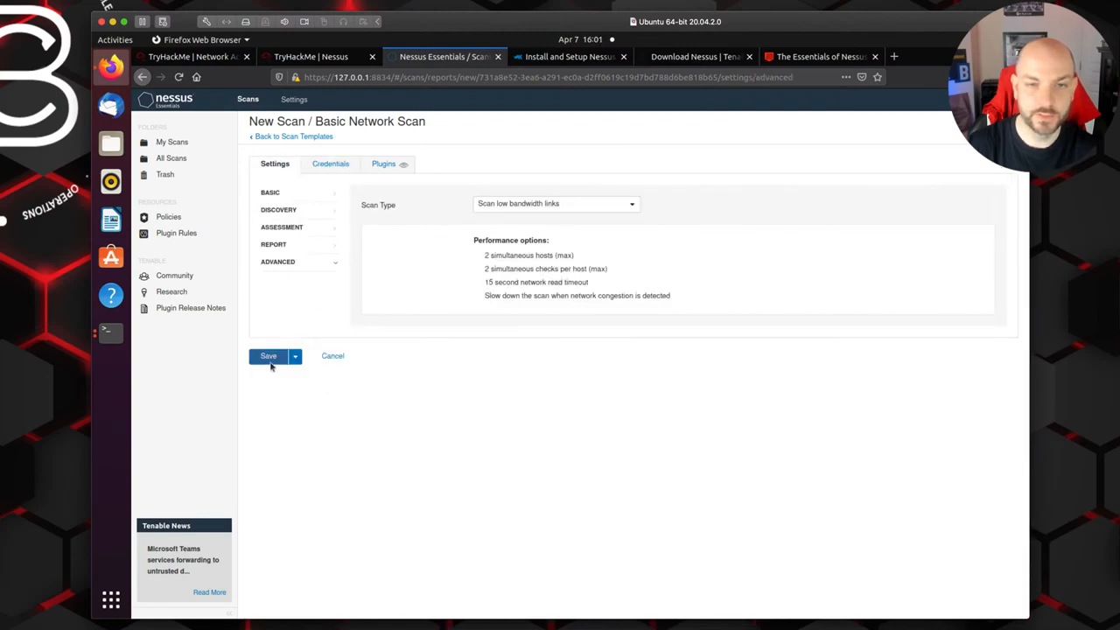
pyautogui.click(602, 209)
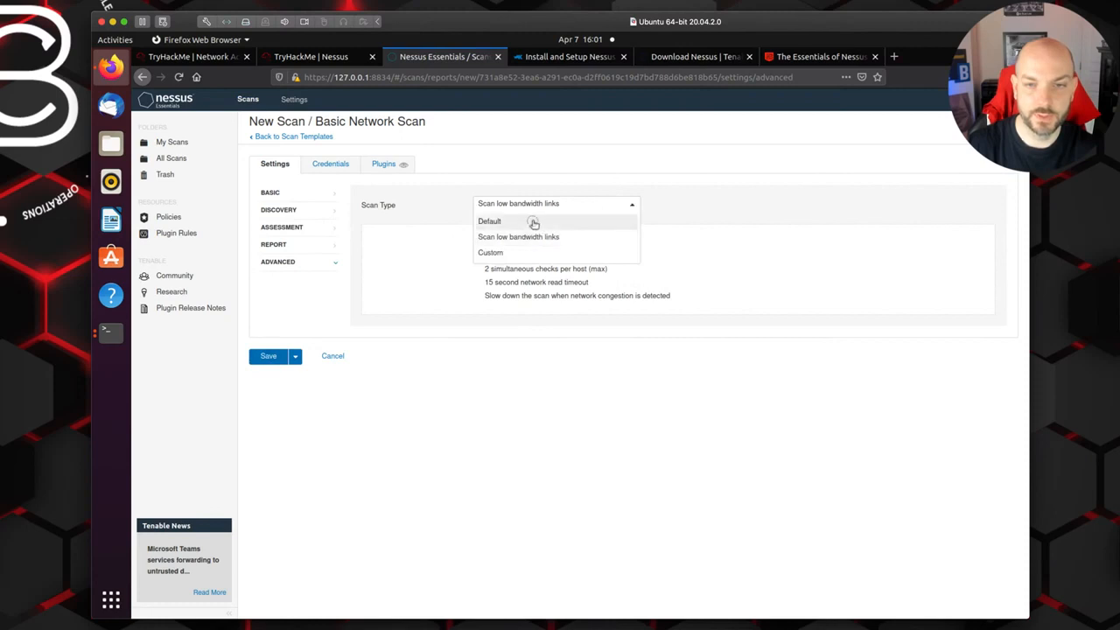
pyautogui.click(532, 221)
pyautogui.click(269, 344)
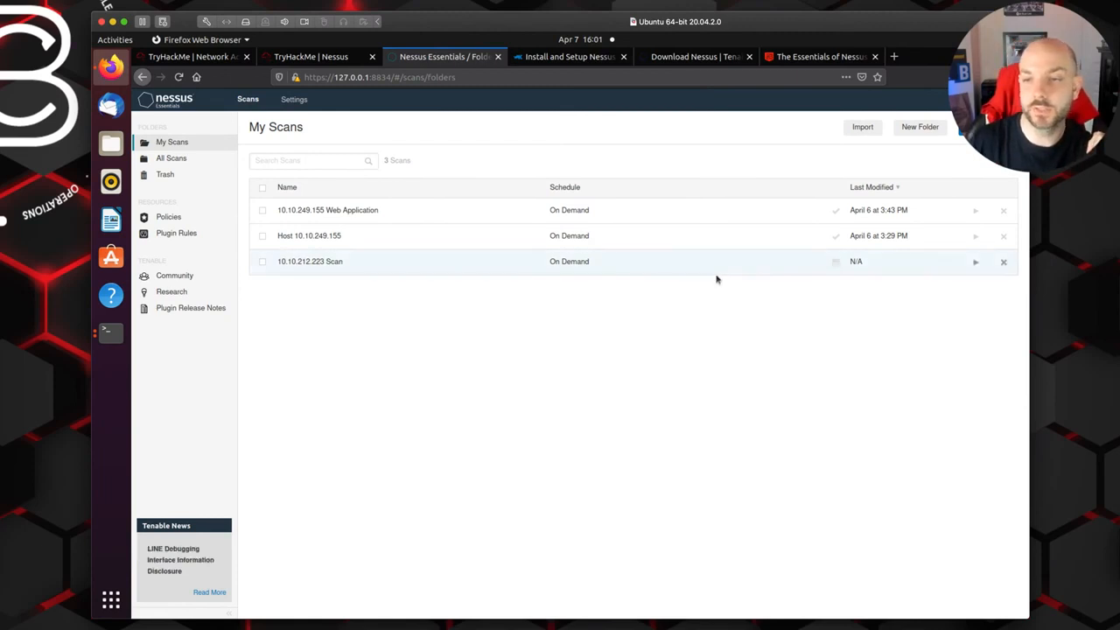
# Step: Launch the 10.10.212.223 Scan and check its history and hosts results
pyautogui.click(975, 264)
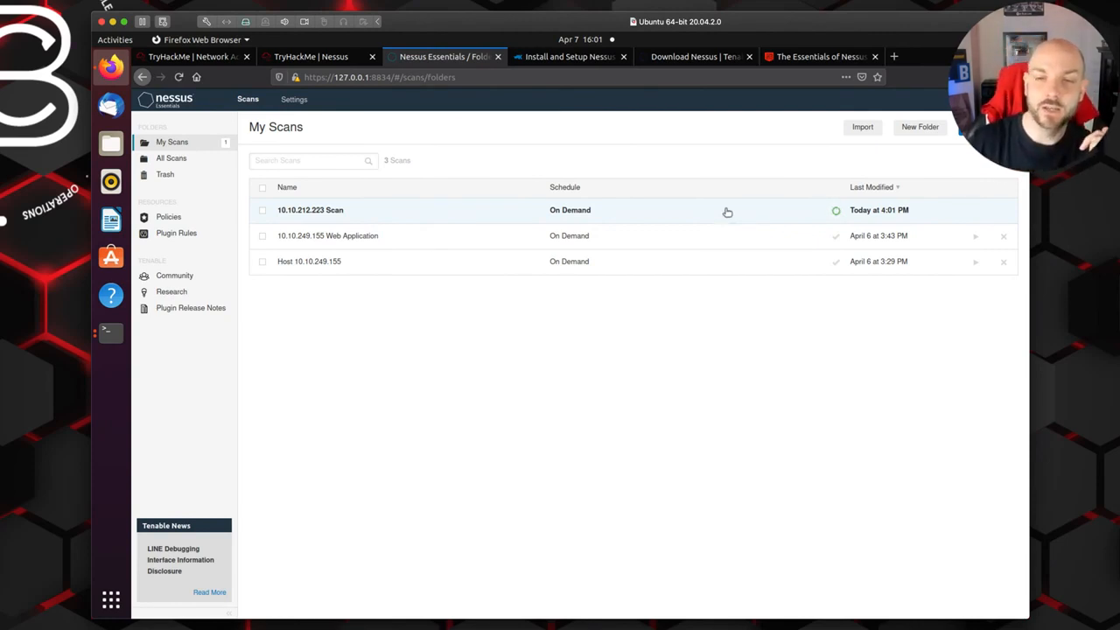
pyautogui.click(654, 215)
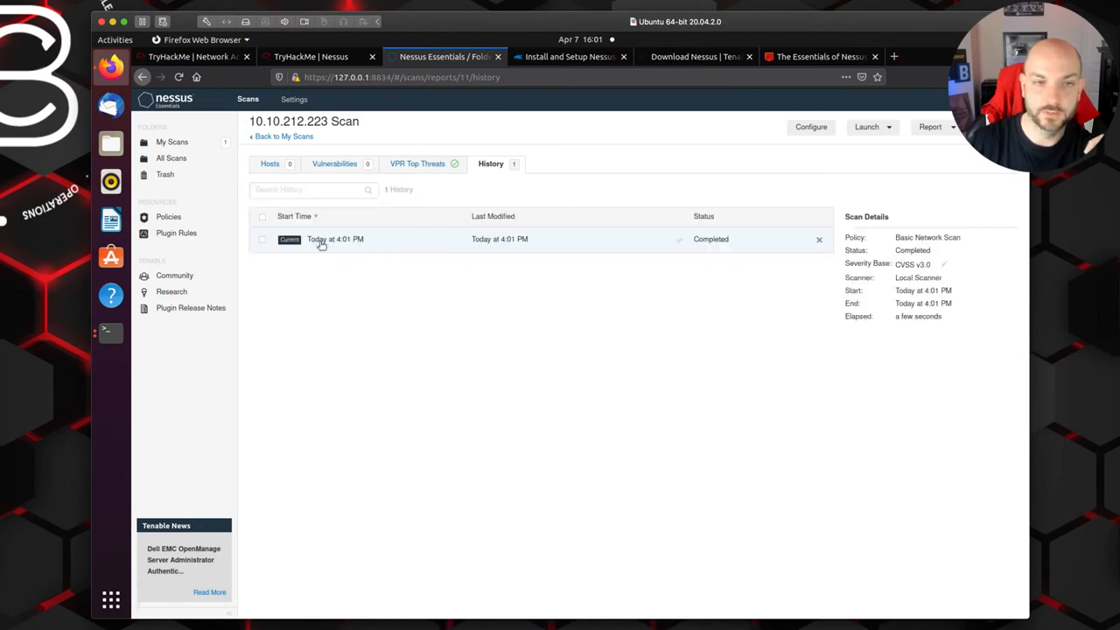
pyautogui.click(268, 165)
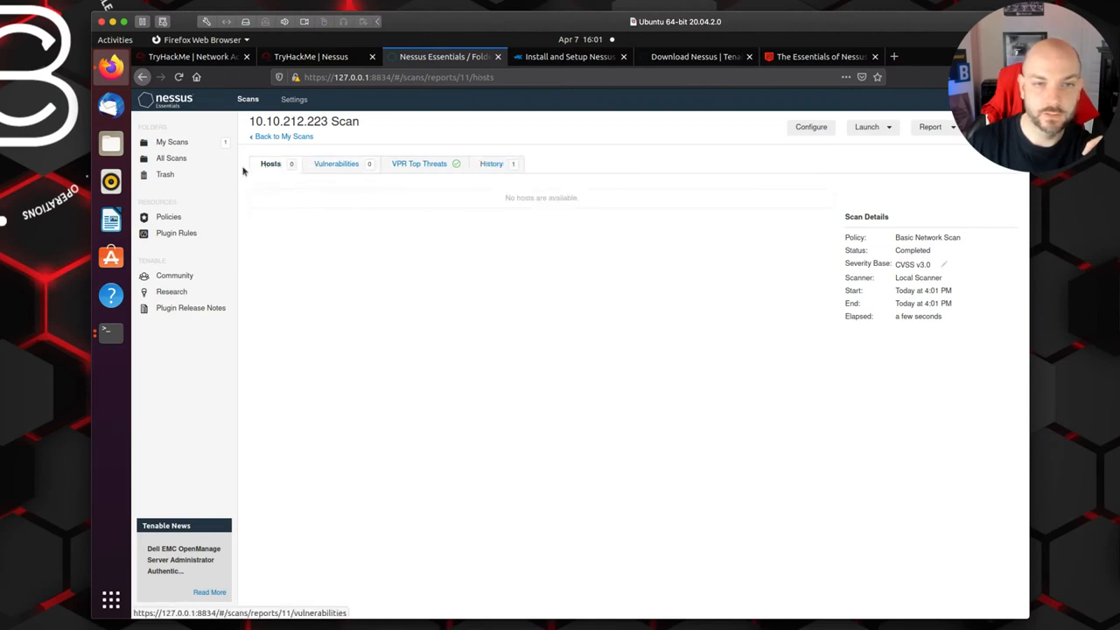
pyautogui.click(276, 137)
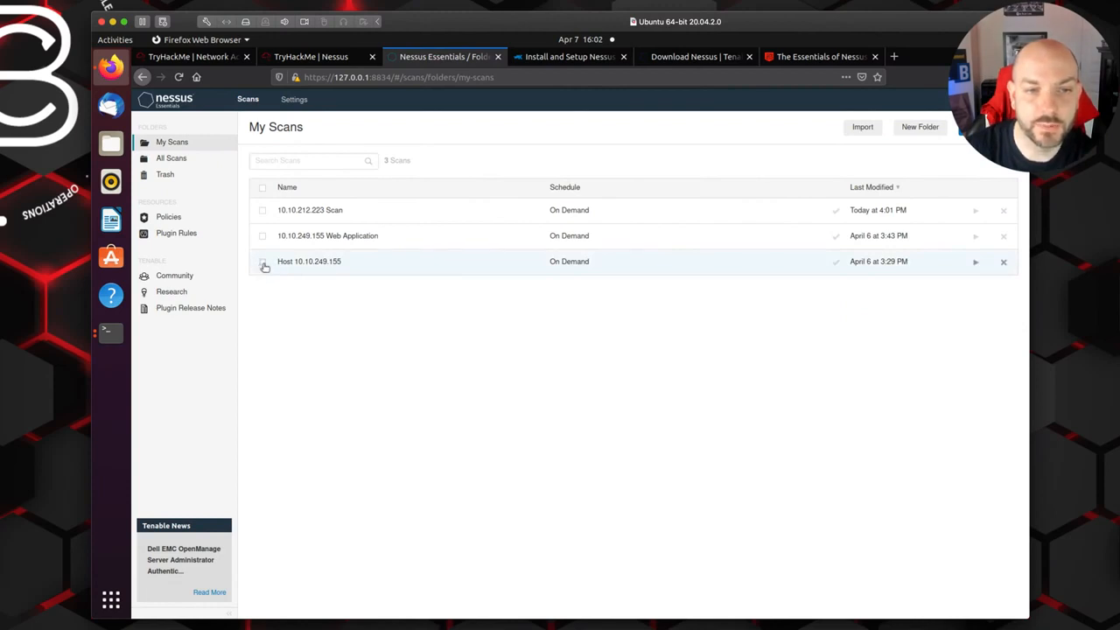
# Step: Select only the 10.10.212.223 Scan in My Scans and open its configuration
pyautogui.click(263, 263)
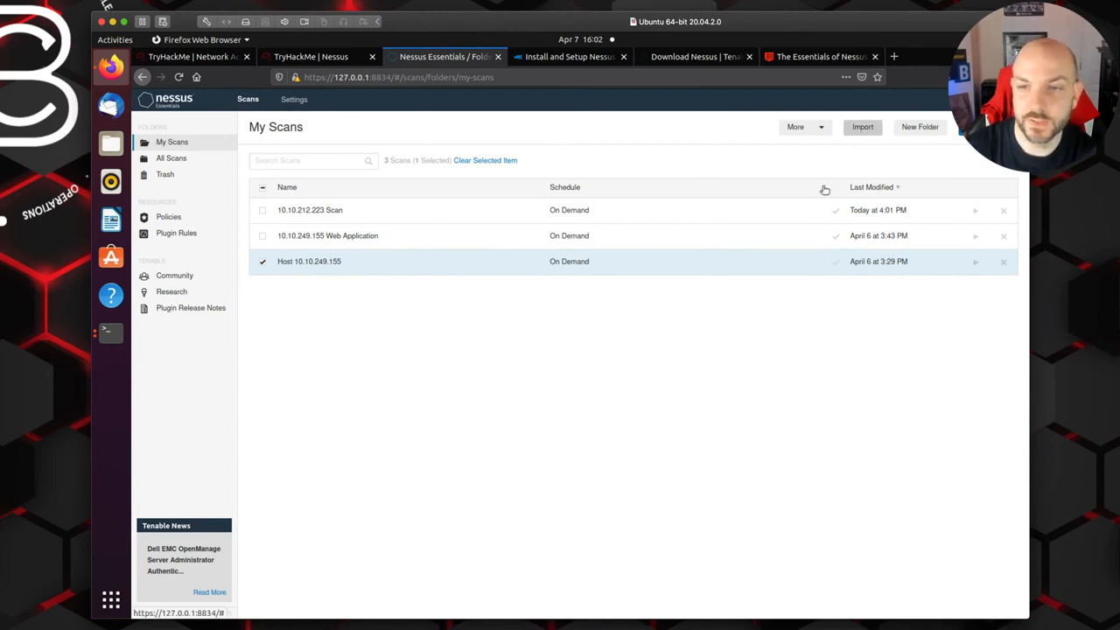
pyautogui.click(298, 209)
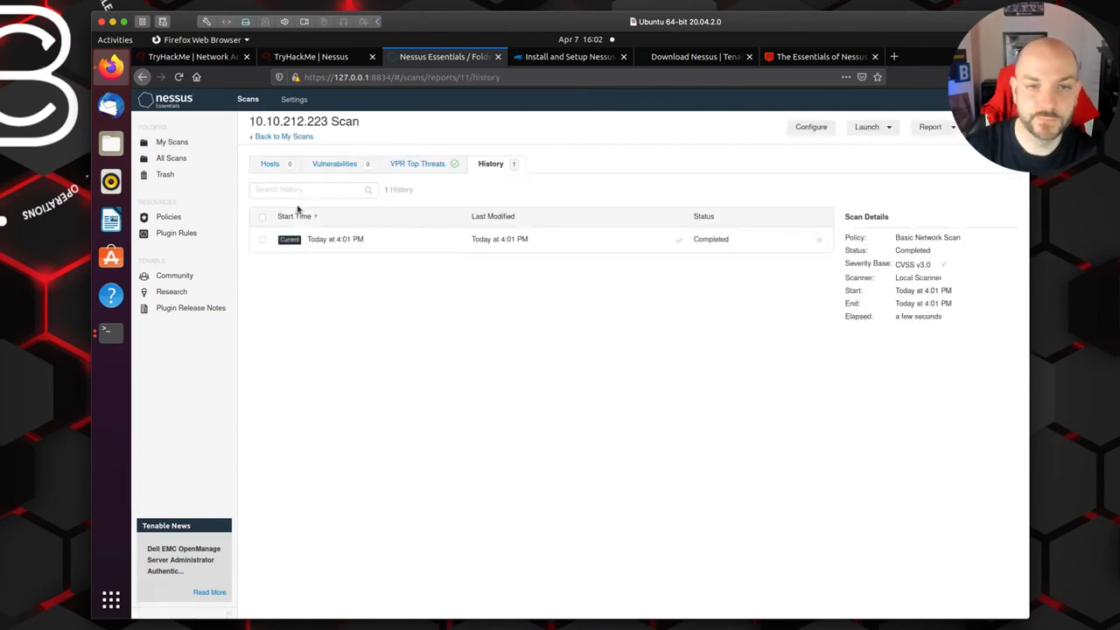
pyautogui.click(262, 138)
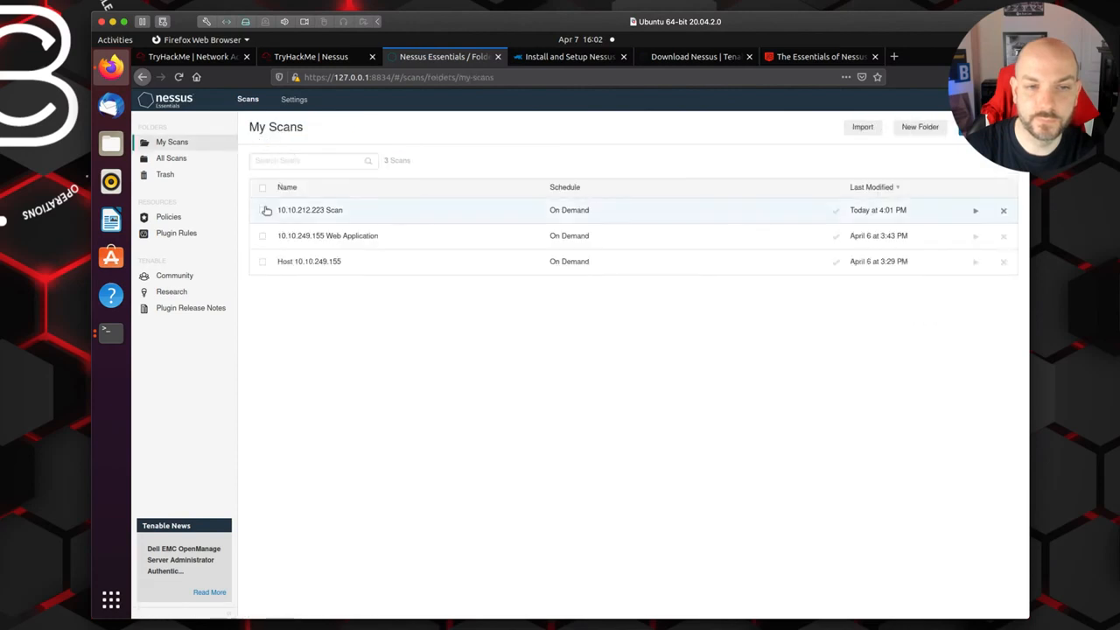
pyautogui.click(263, 212)
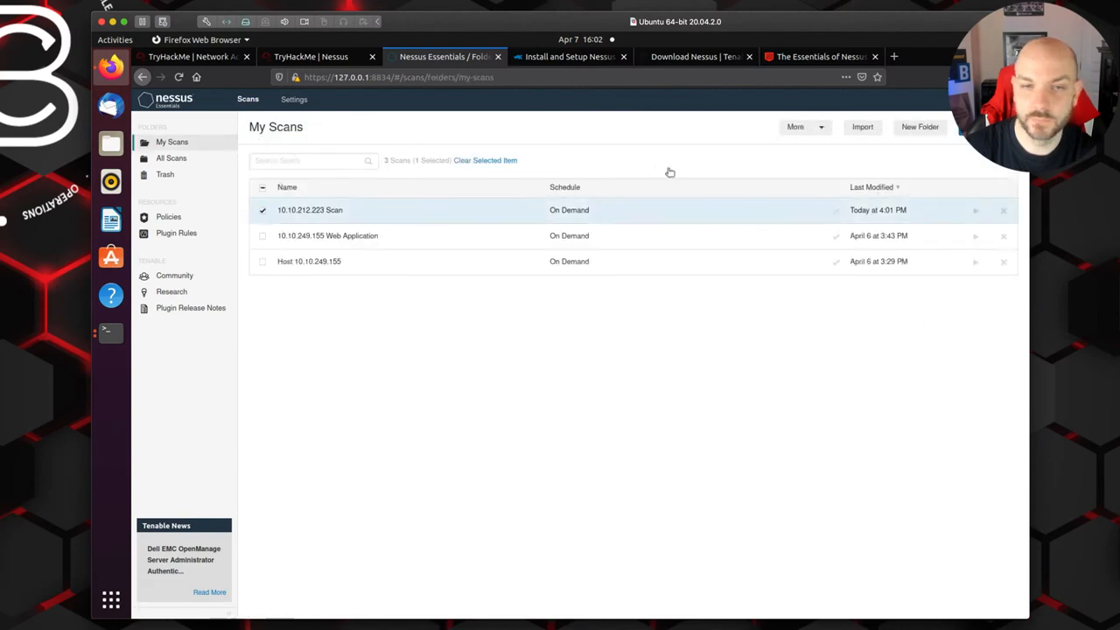
pyautogui.click(824, 132)
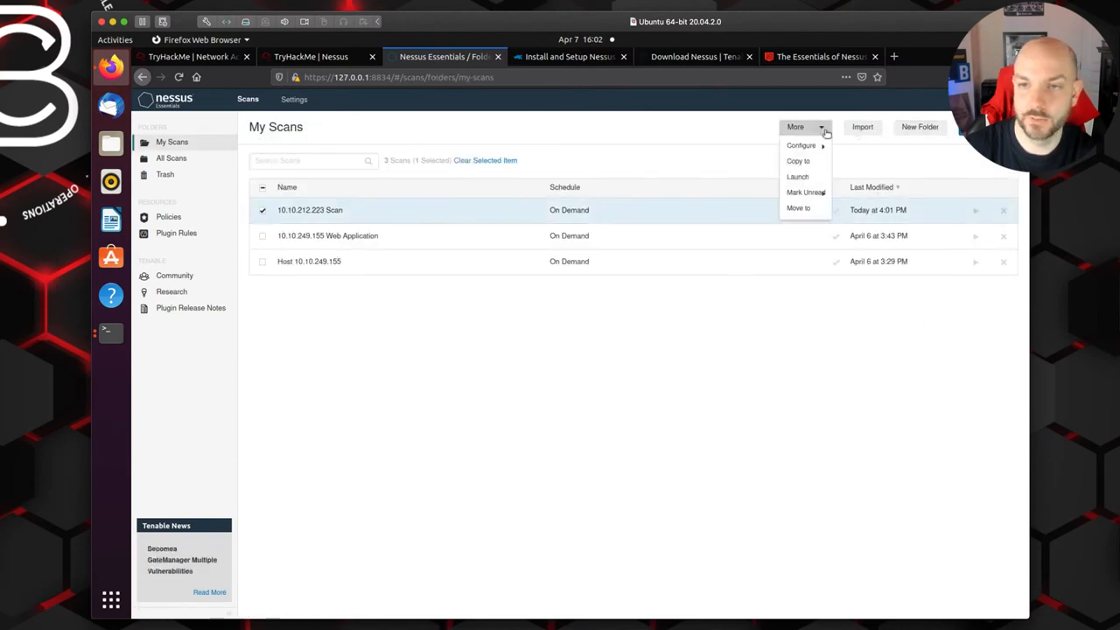
pyautogui.click(805, 149)
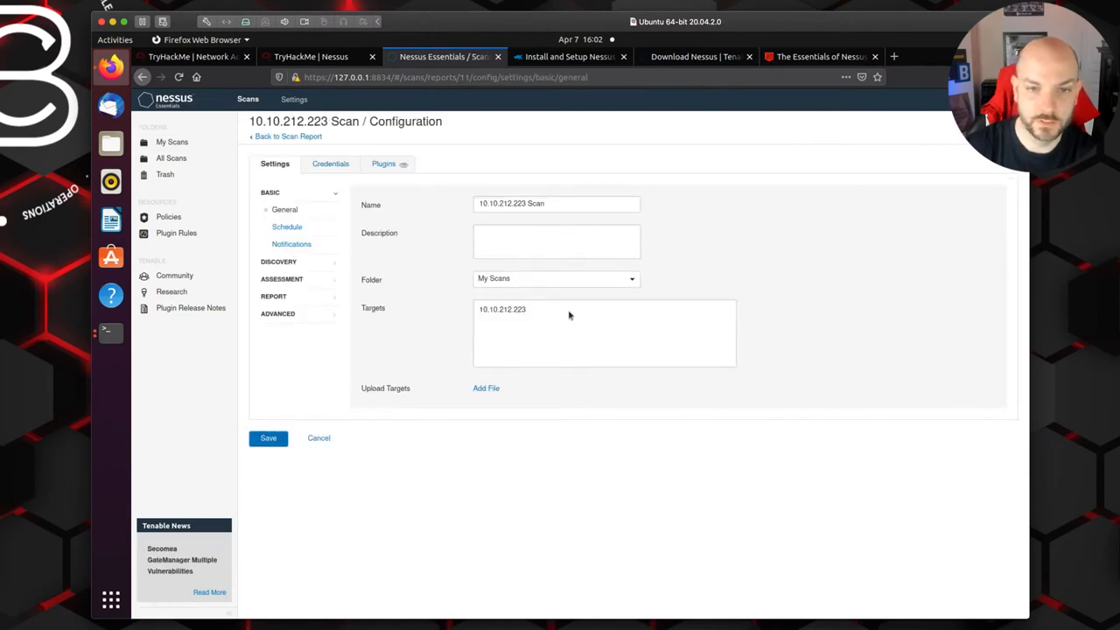
# Step: Review the scan's target, schedule, notification, discovery, assessment, report and advanced settings
pyautogui.click(539, 313)
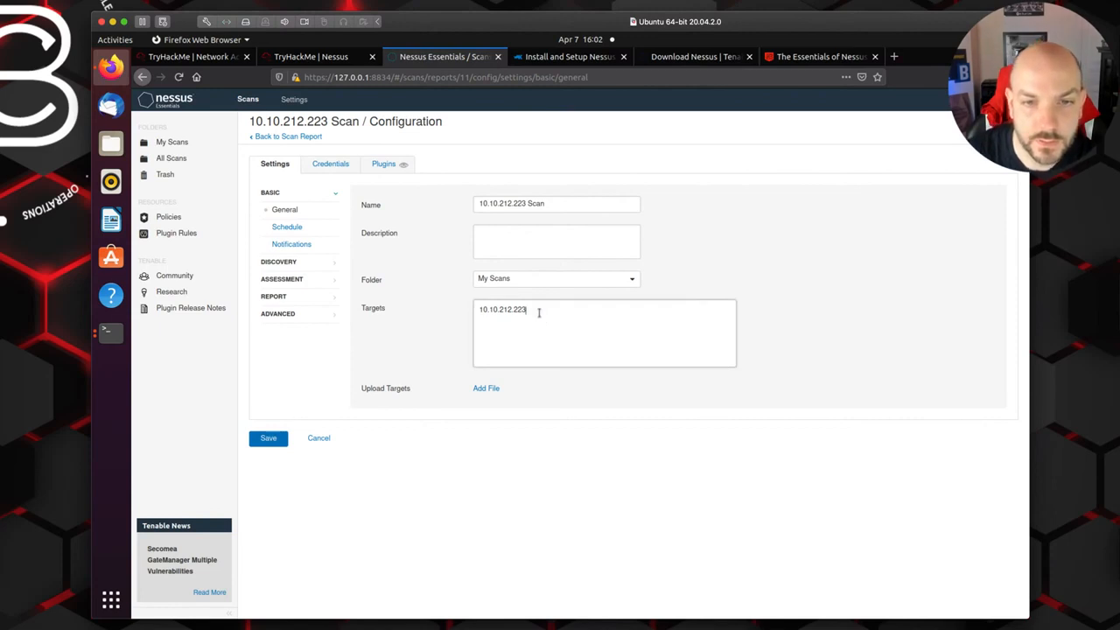
pyautogui.click(286, 228)
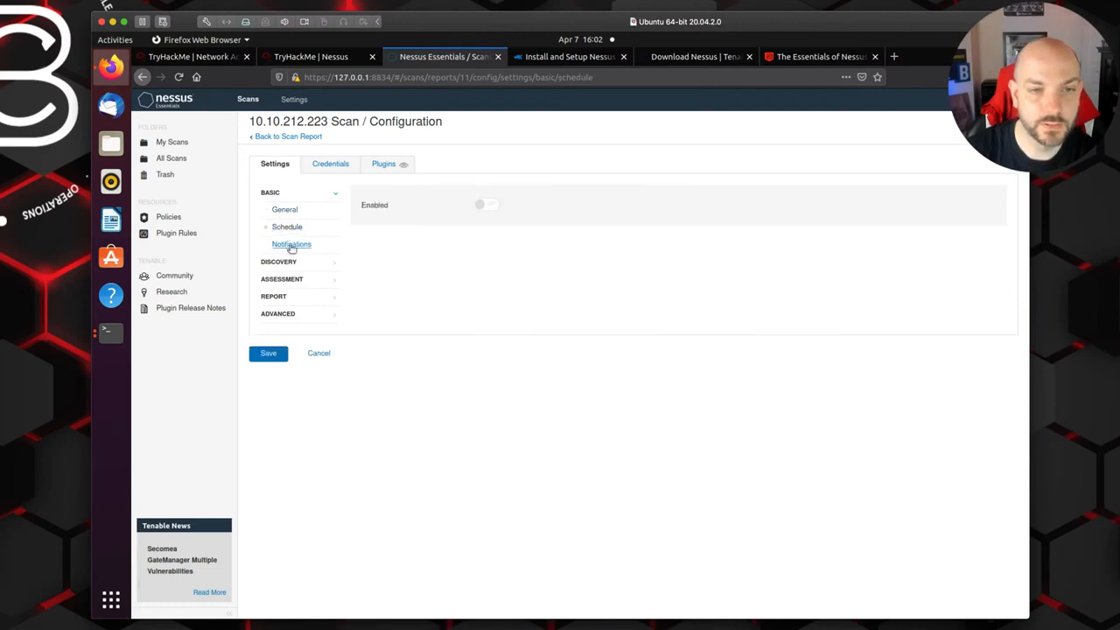
pyautogui.click(290, 245)
pyautogui.click(284, 263)
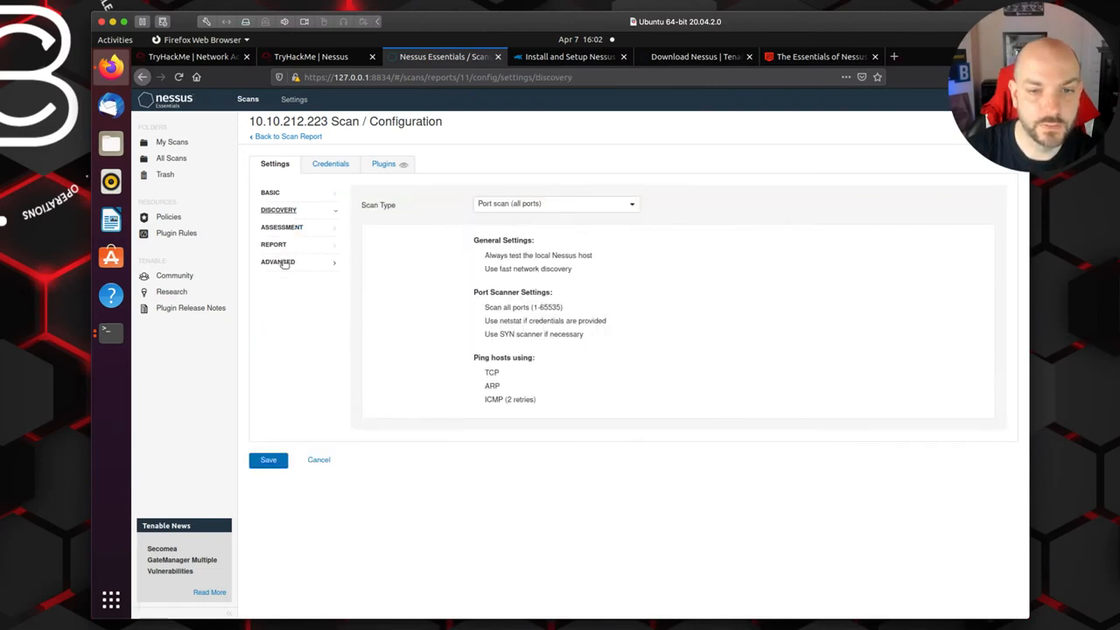
pyautogui.click(280, 226)
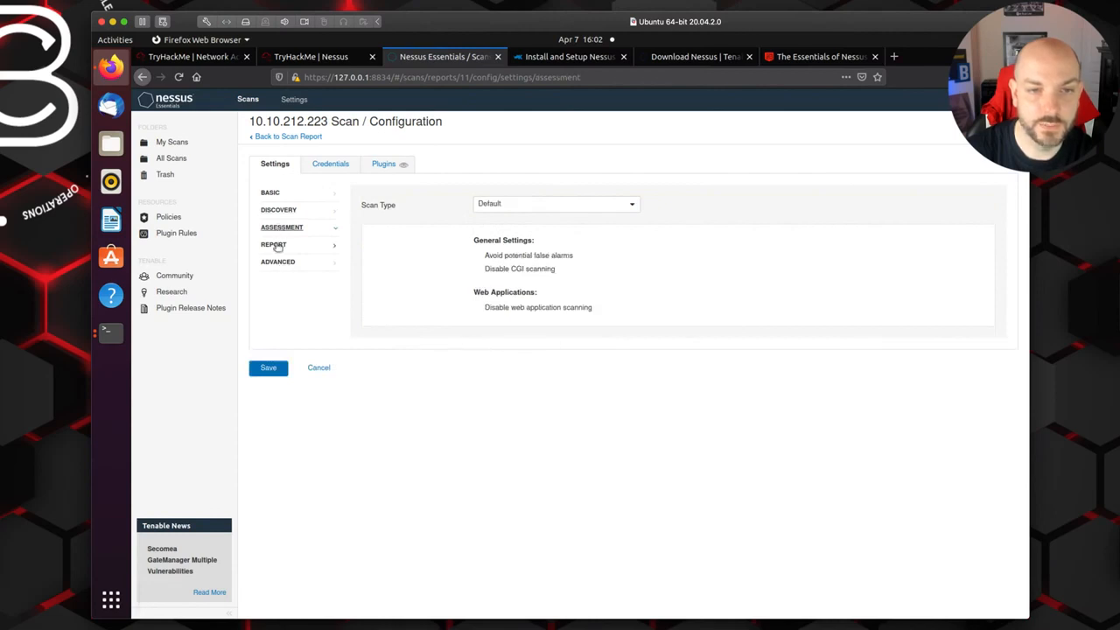
pyautogui.click(273, 245)
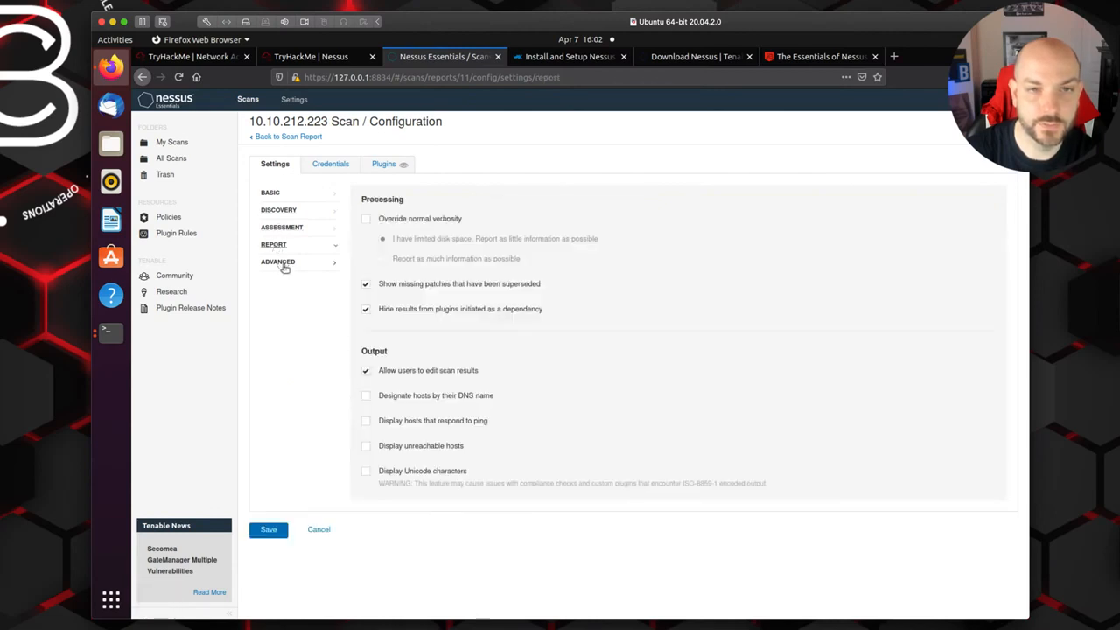
pyautogui.click(282, 263)
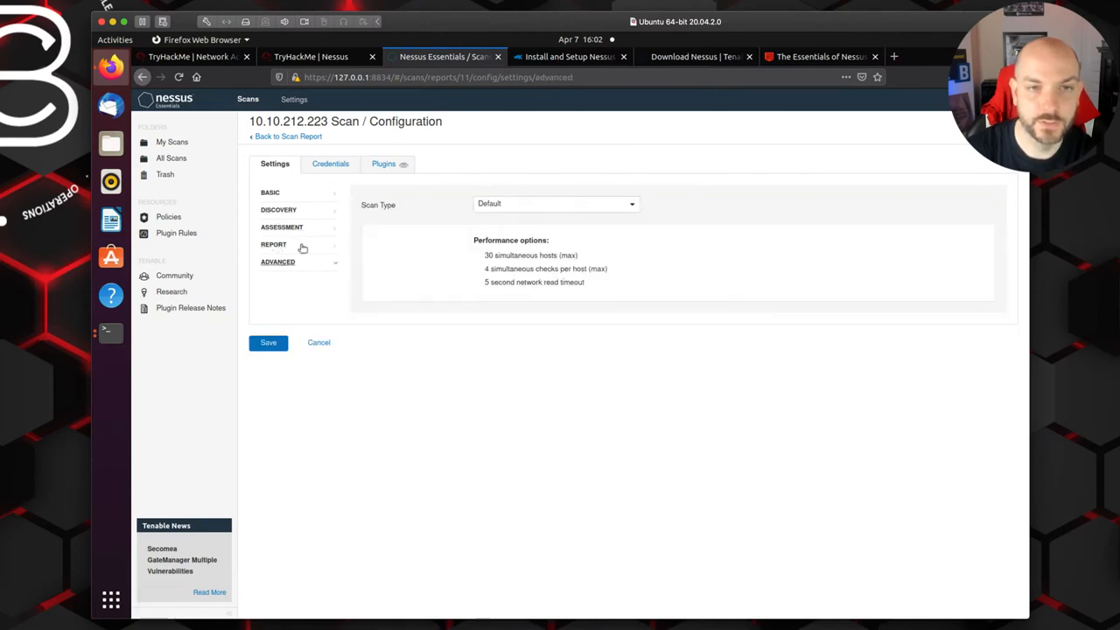
# Step: Switch to the TryHackMe room and copy the IP address of the deployed DVWA machine
pyautogui.click(313, 59)
pyautogui.scroll(2, 573, 426)
pyautogui.scroll(2, 573, 426)
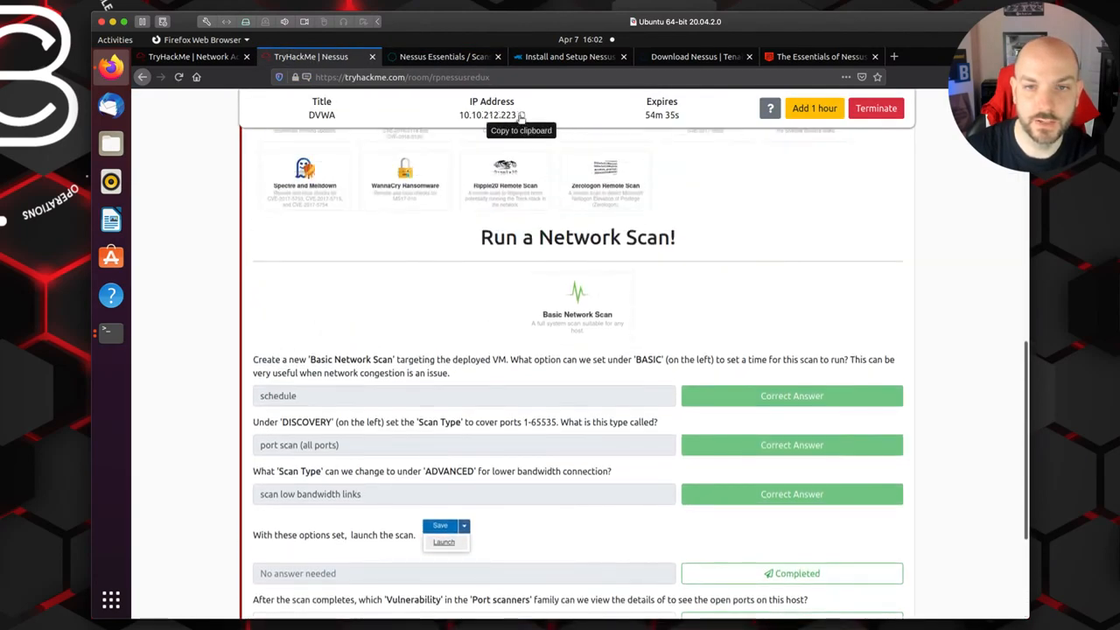
pyautogui.click(522, 117)
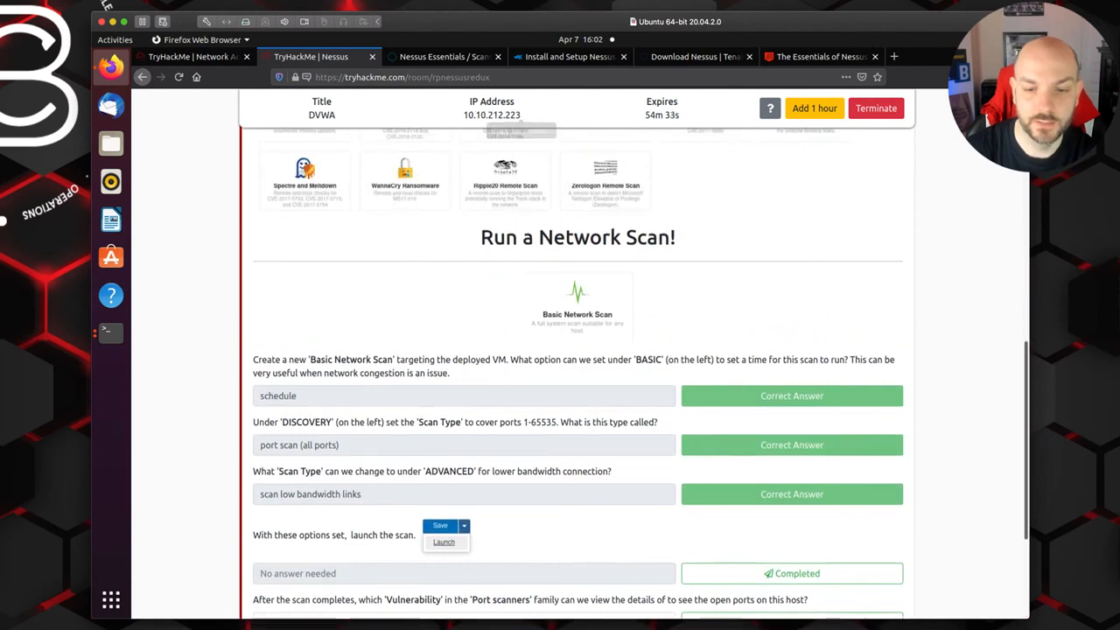
pyautogui.moveTo(458, 114); pyautogui.dragTo(521, 115)
pyautogui.rightClick(508, 115)
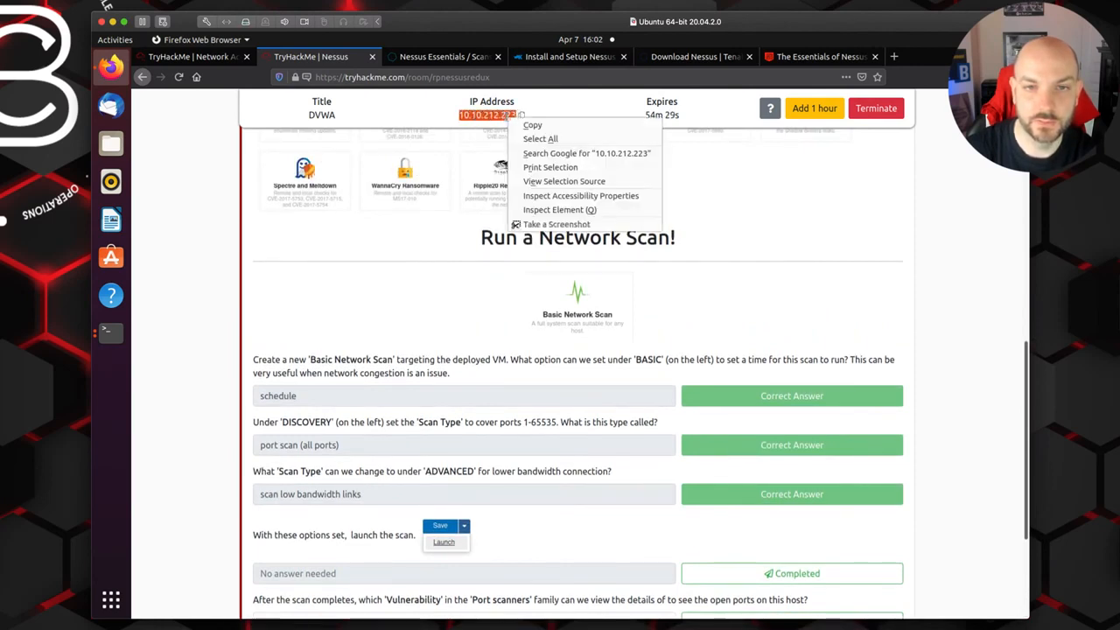
pyautogui.click(541, 123)
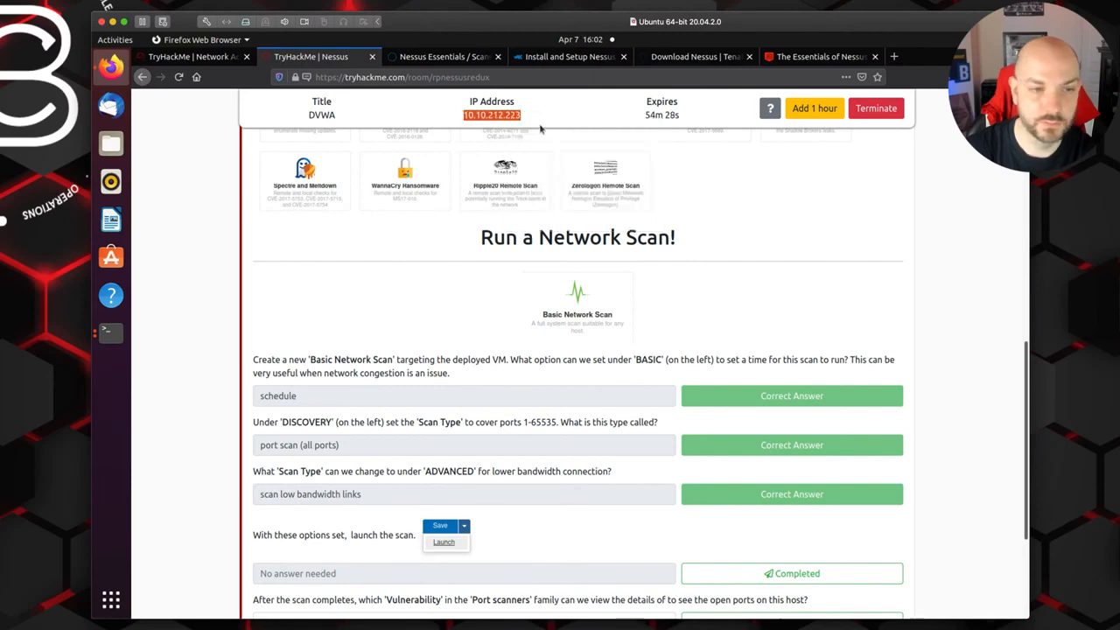
# Step: Switch to the terminal, ping 10.10.212.223 to test whether the machine is reachable, stop the ping and return to the room
pyautogui.click(112, 334)
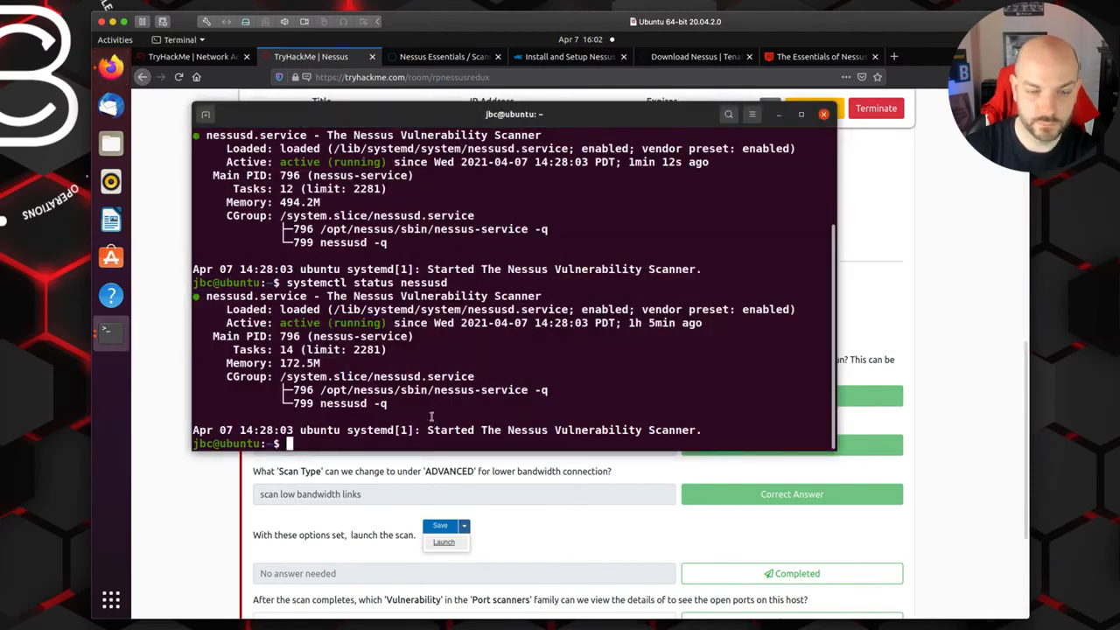
pyautogui.write('ping')
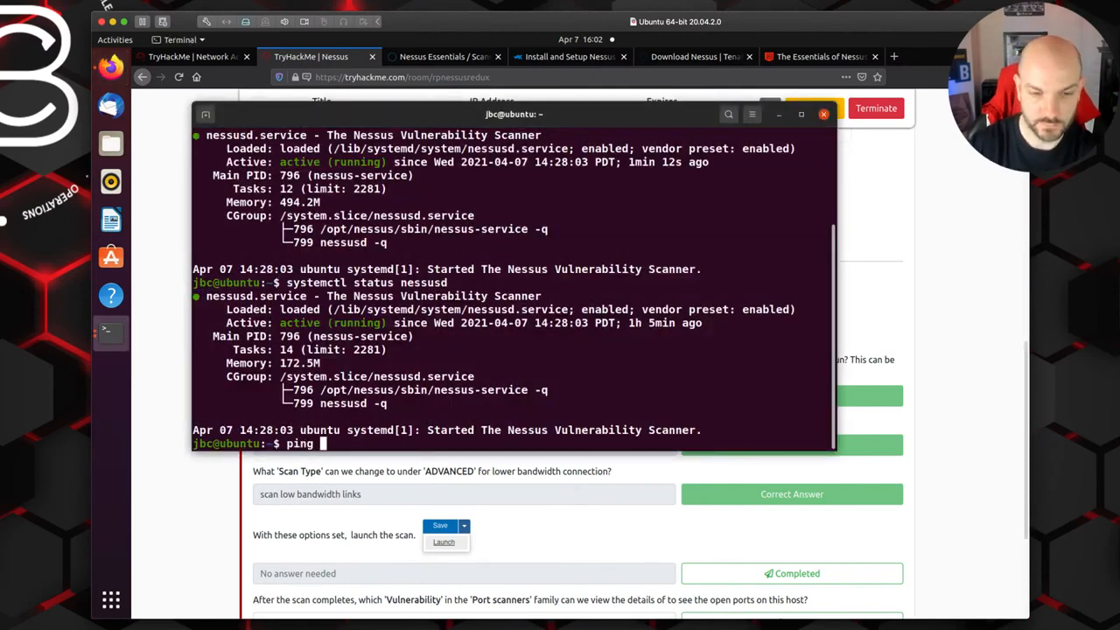
pyautogui.rightClick(338, 446)
pyautogui.click(359, 478)
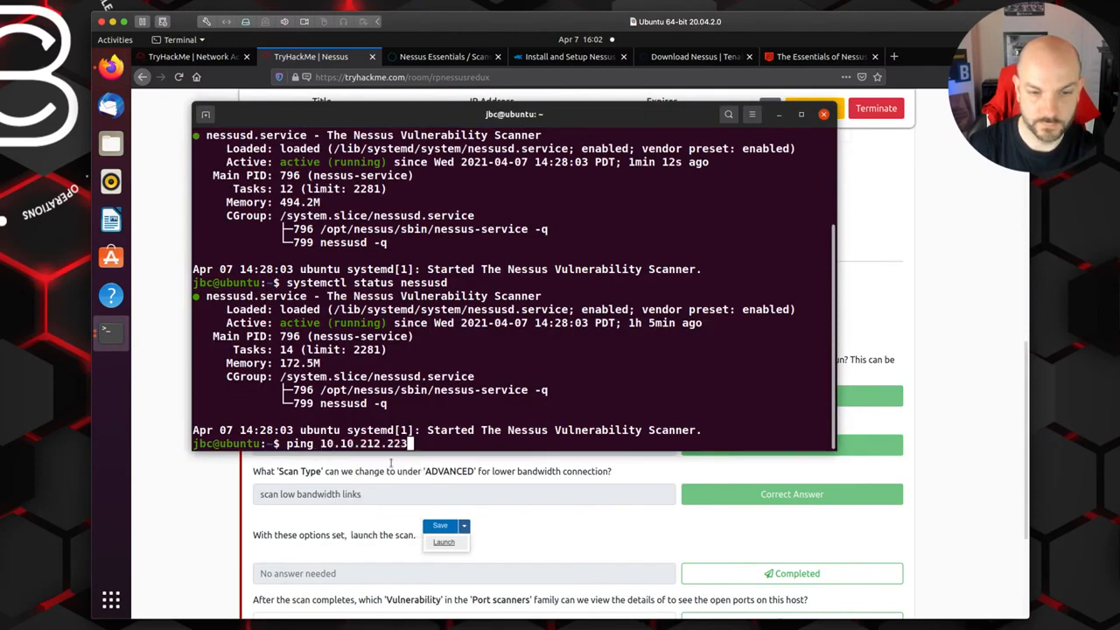
pyautogui.press('Return')
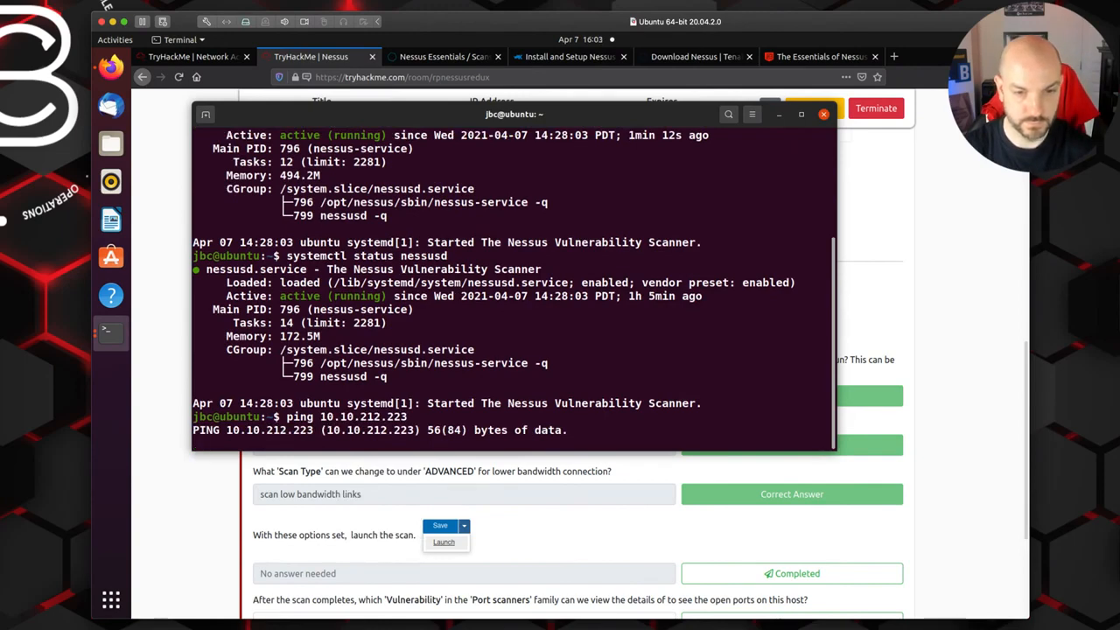
pyautogui.hotkey('ctrl', 'c')
pyautogui.click(973, 250)
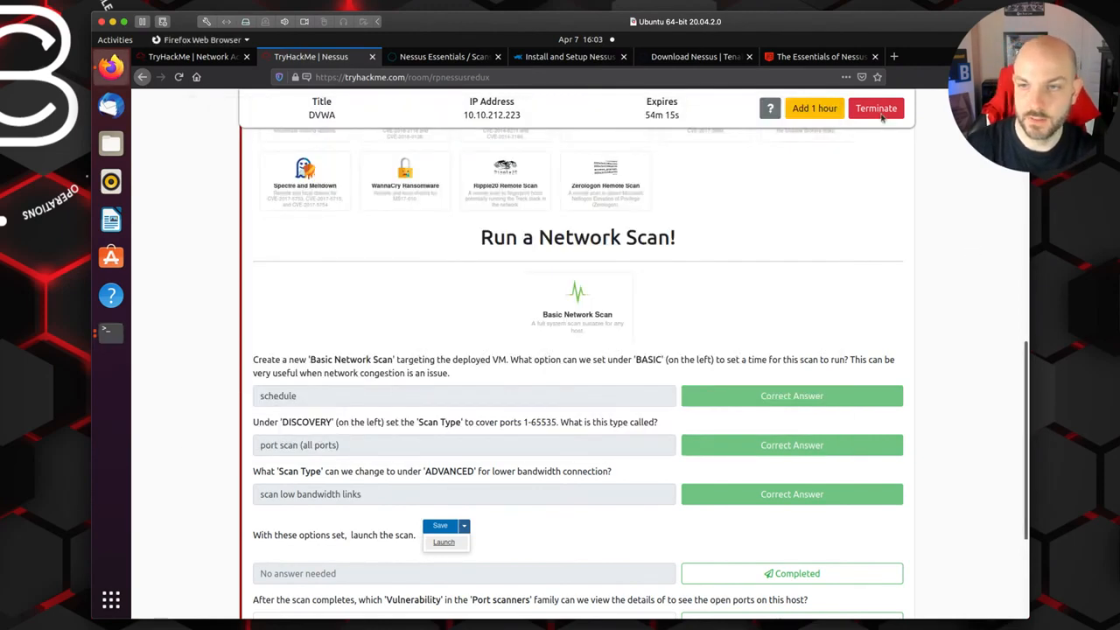
# Step: Terminate the active DVWA machine and start a new machine from Task 4
pyautogui.click(878, 107)
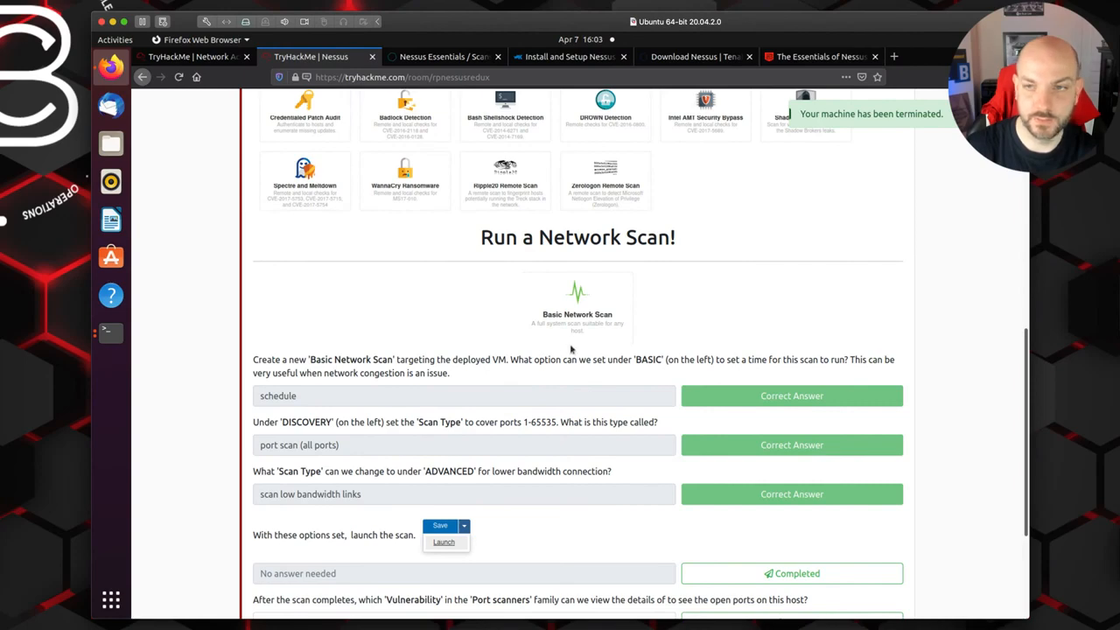
pyautogui.scroll(4, 647, 322)
pyautogui.scroll(5, 647, 322)
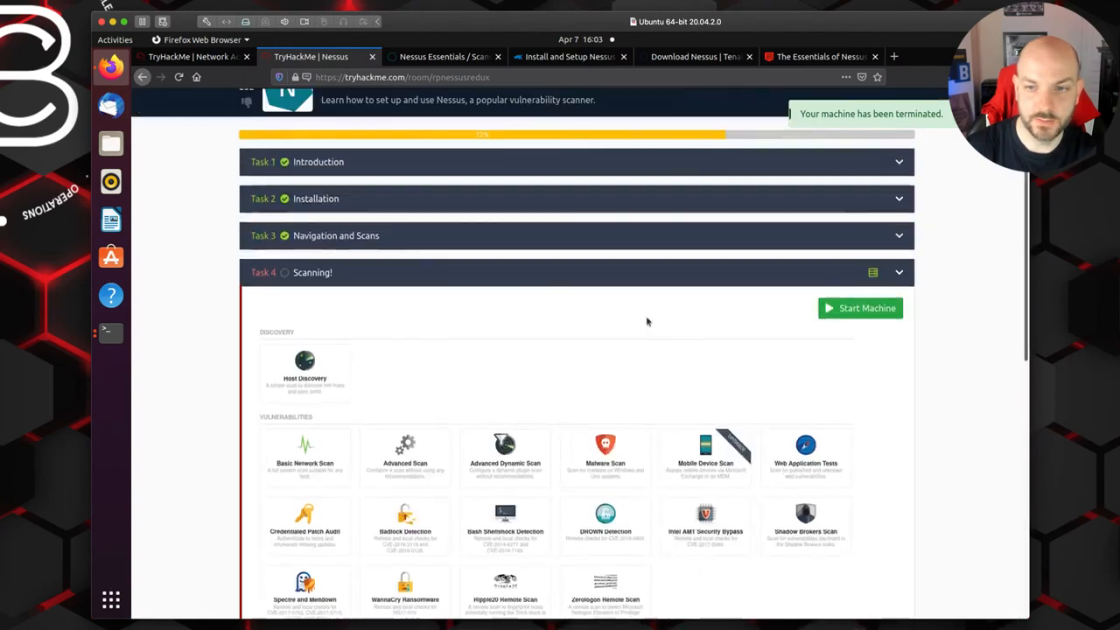
pyautogui.click(853, 347)
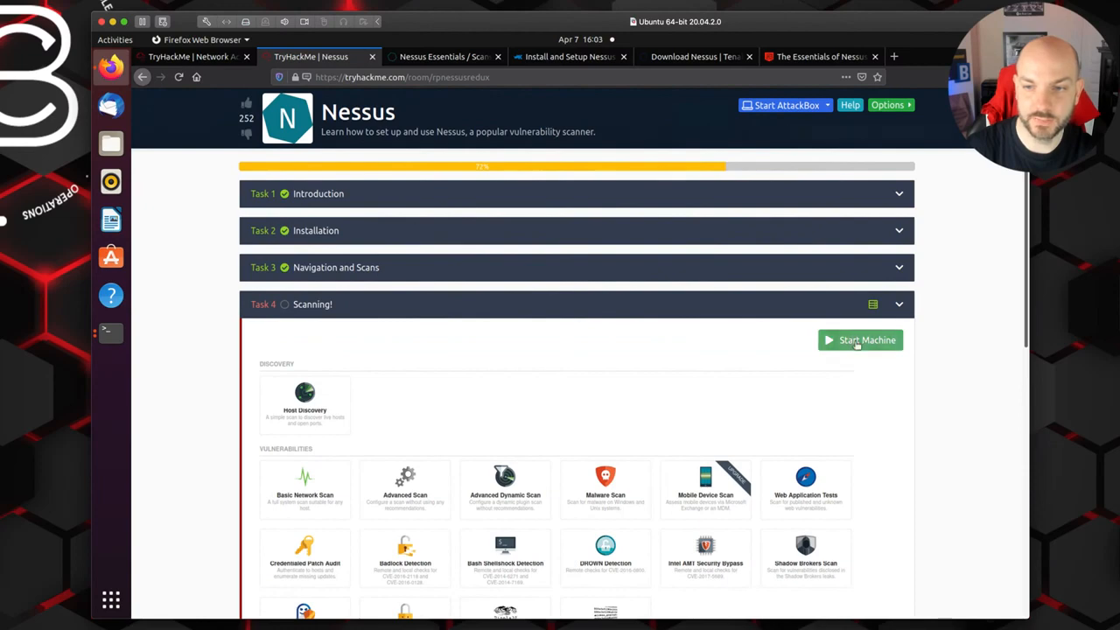
# Step: Switch to the root terminal, stop the OpenVPN connection, reconnect with openvpn cyberinsight.ovpn and return to the TryHackMe room
pyautogui.click(111, 337)
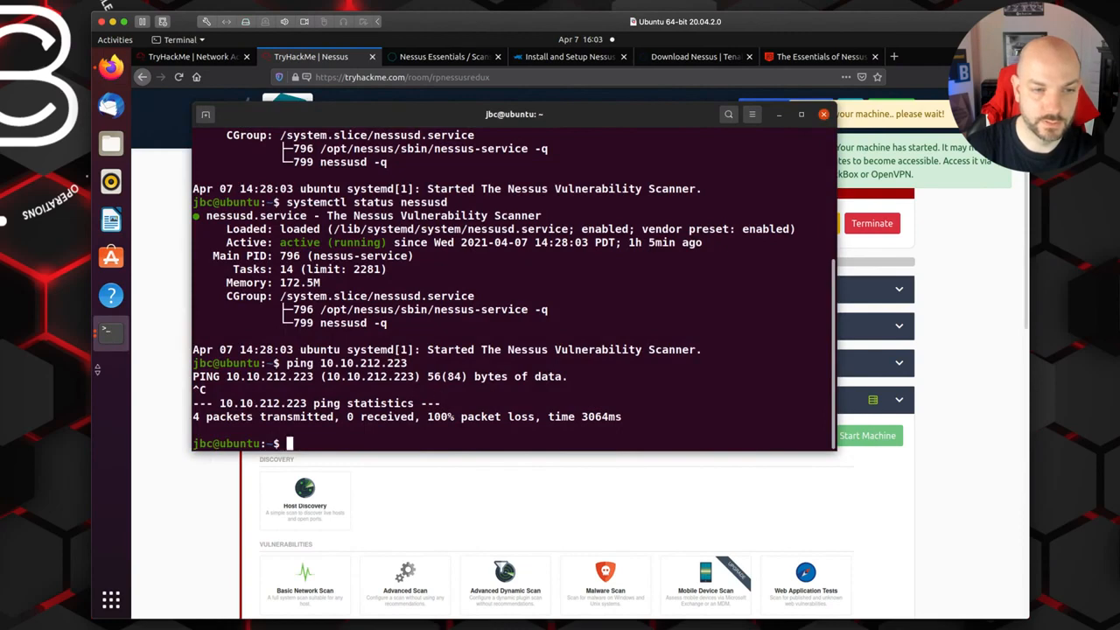
pyautogui.click(112, 341)
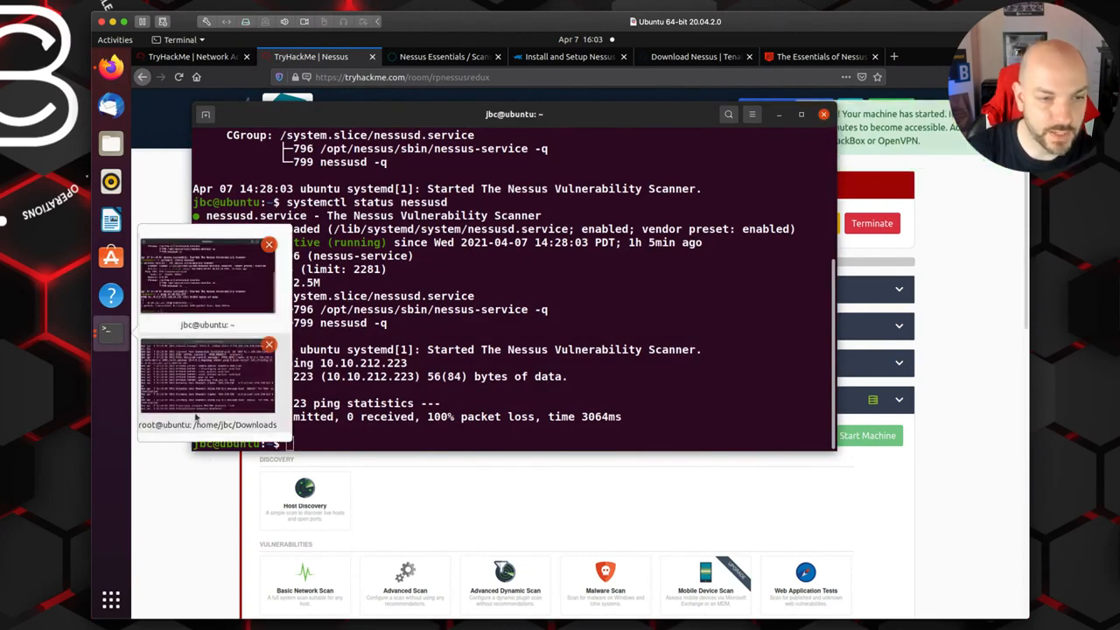
pyautogui.click(207, 377)
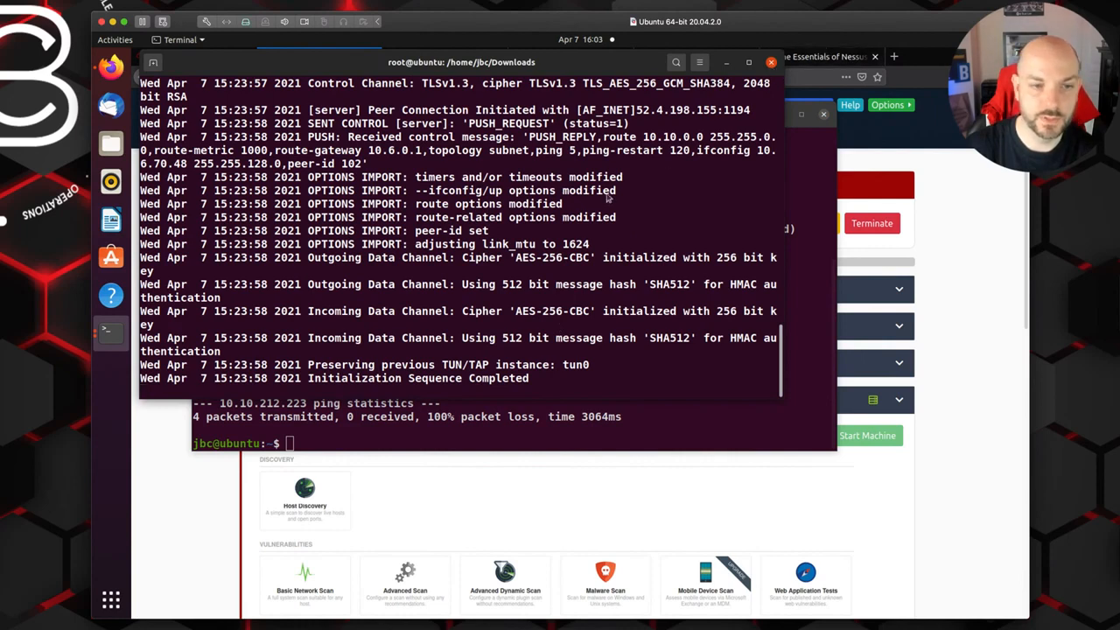
pyautogui.hotkey('ctrl', 'c')
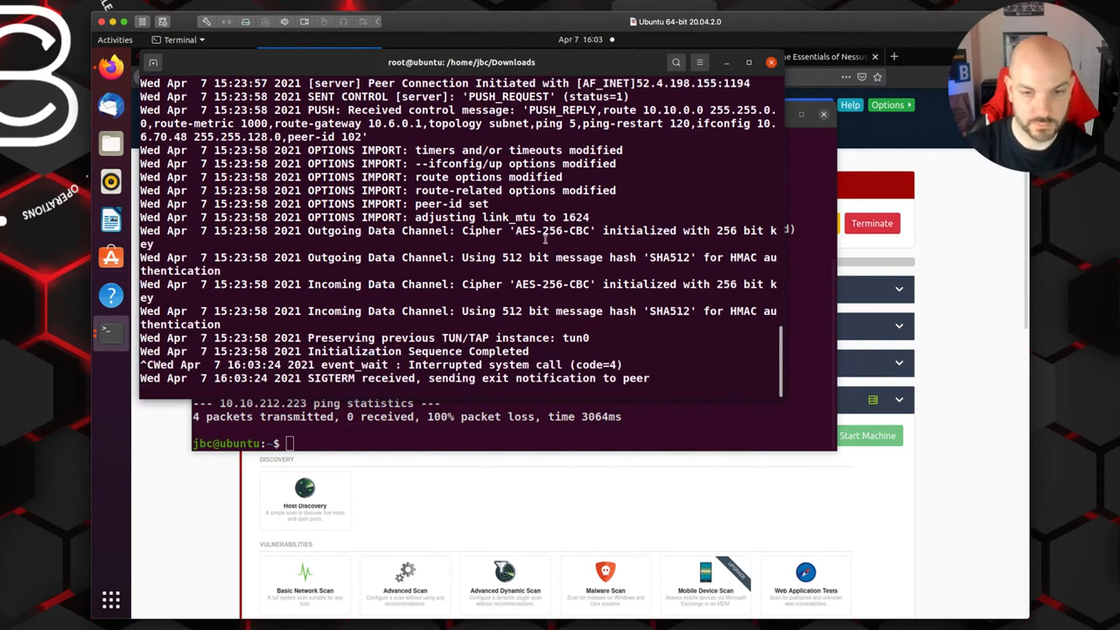
pyautogui.press('Return')
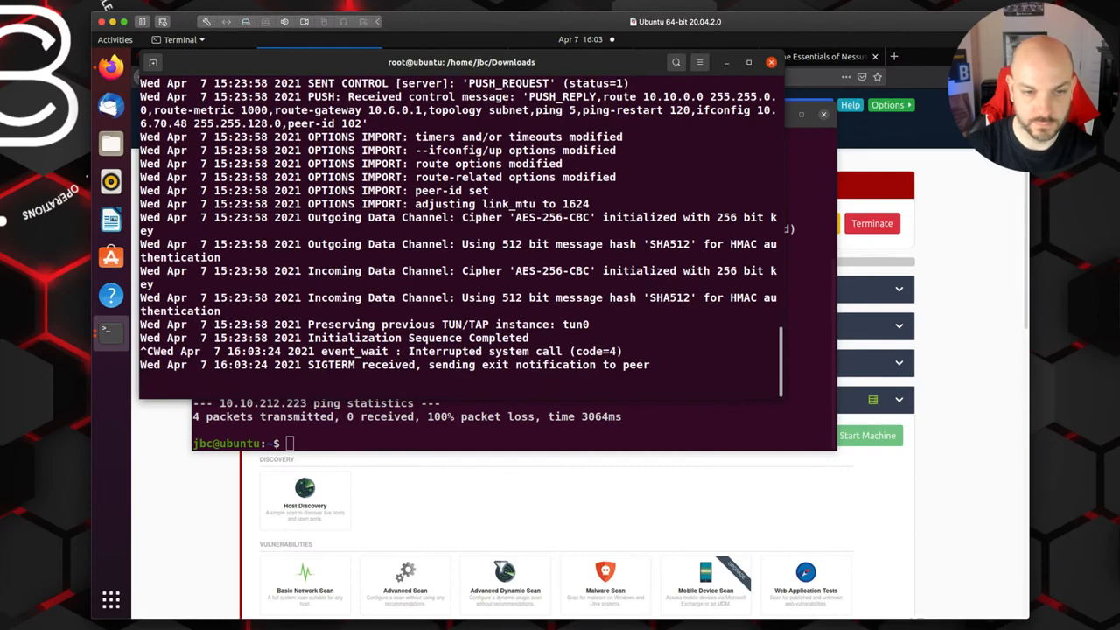
pyautogui.press('Up')
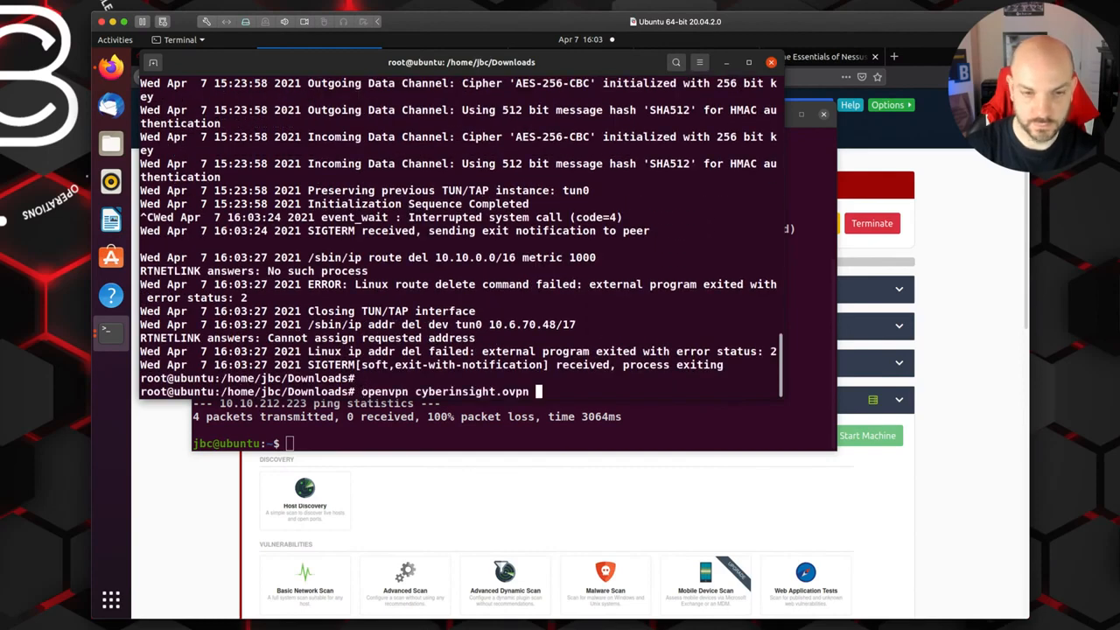
pyautogui.press('Return')
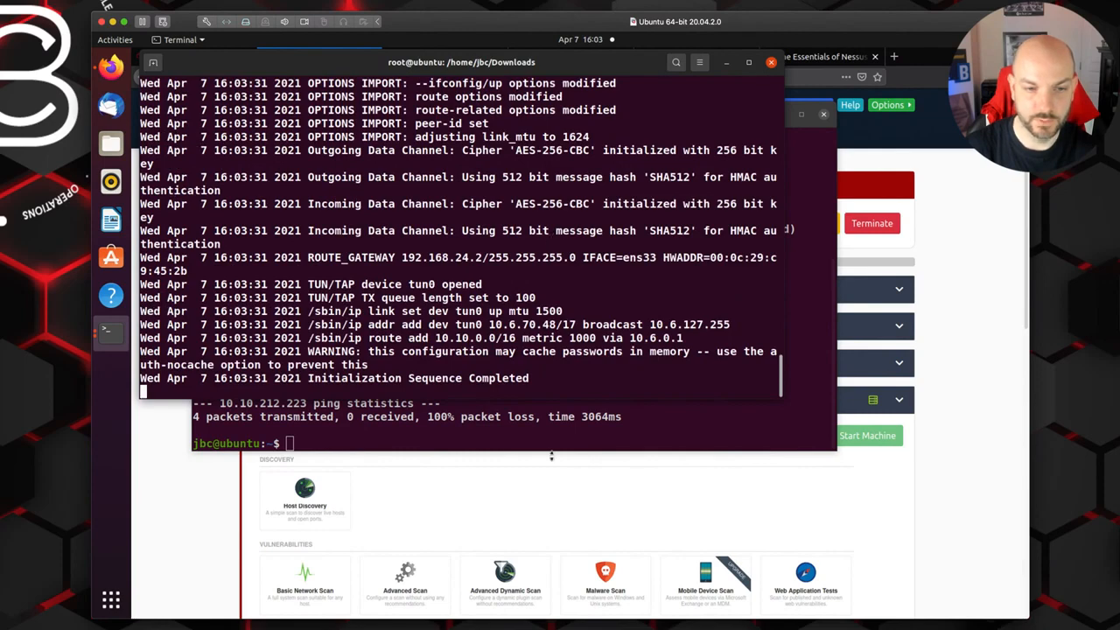
pyautogui.click(960, 372)
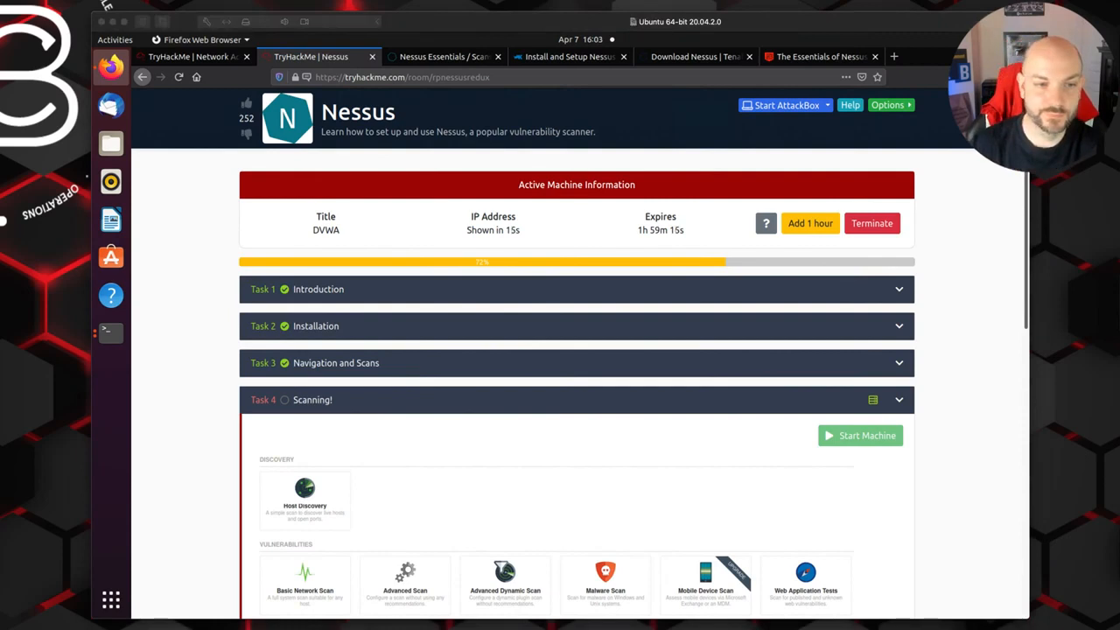
# Step: Copy the IP address of the newly started DVWA machine from the Active Machine Information
pyautogui.click(183, 368)
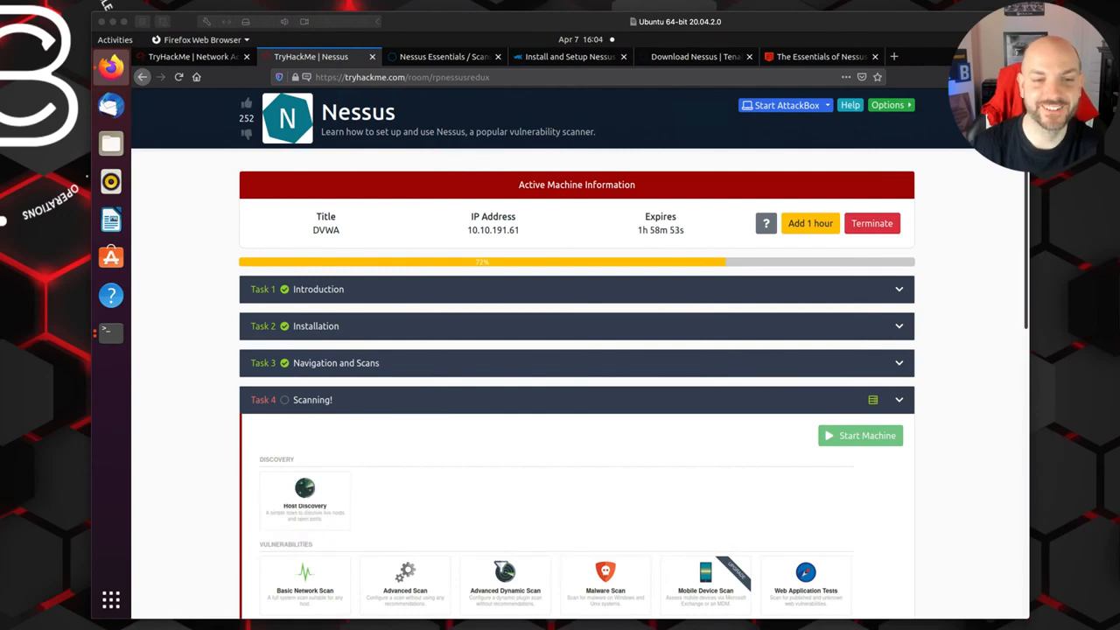
pyautogui.click(181, 387)
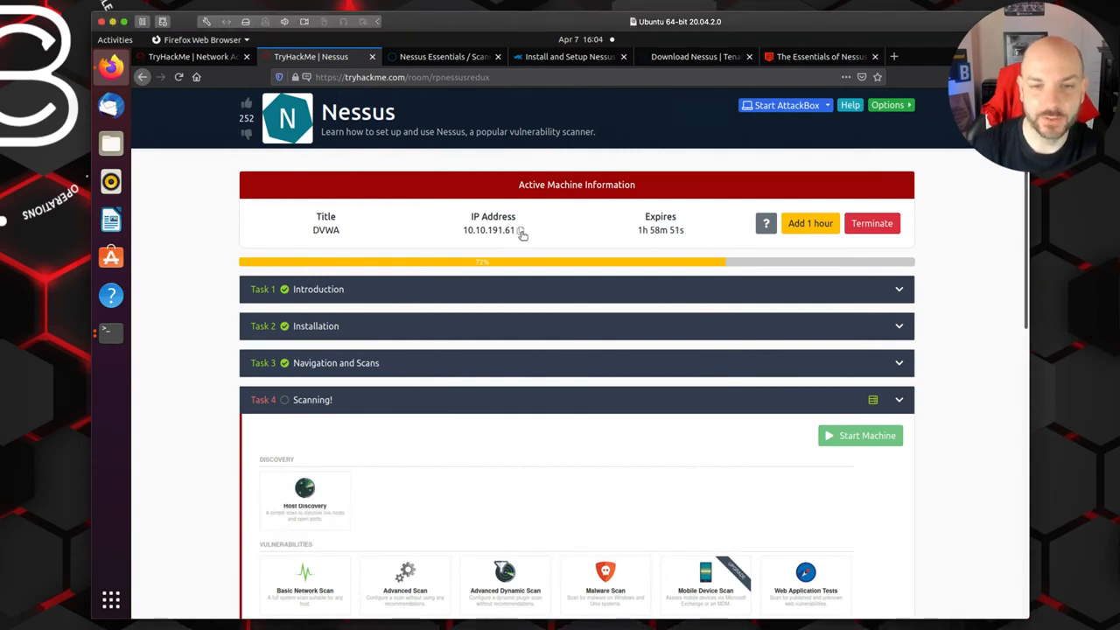
pyautogui.click(523, 233)
# Step: Switch to Nessus and open the configuration of the 10.10.212.223 Scan from My Scans
pyautogui.click(440, 58)
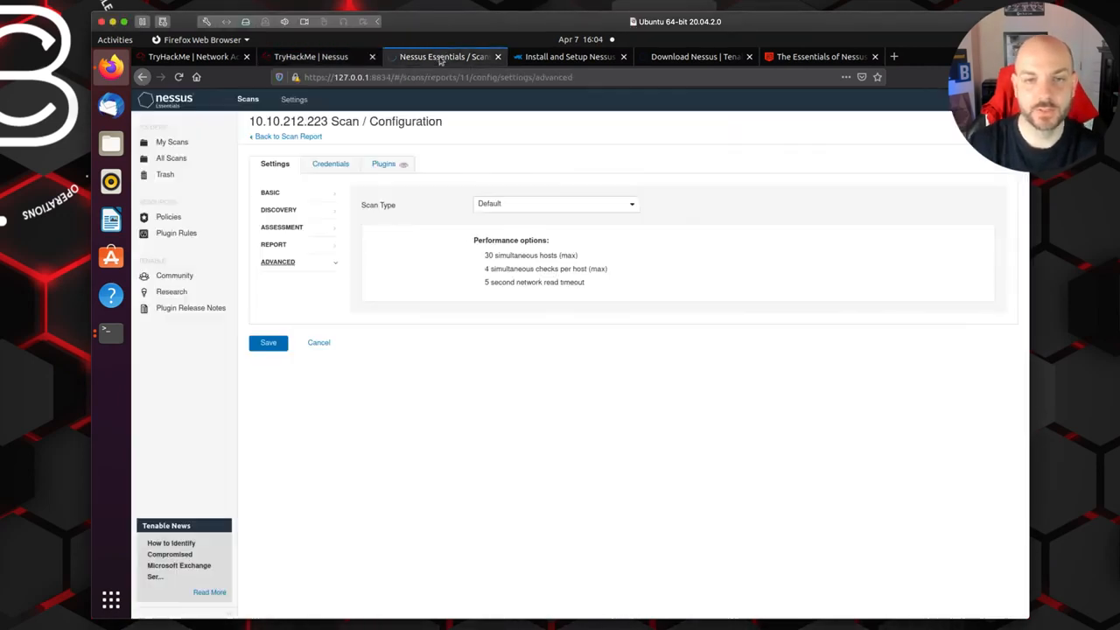
pyautogui.click(280, 138)
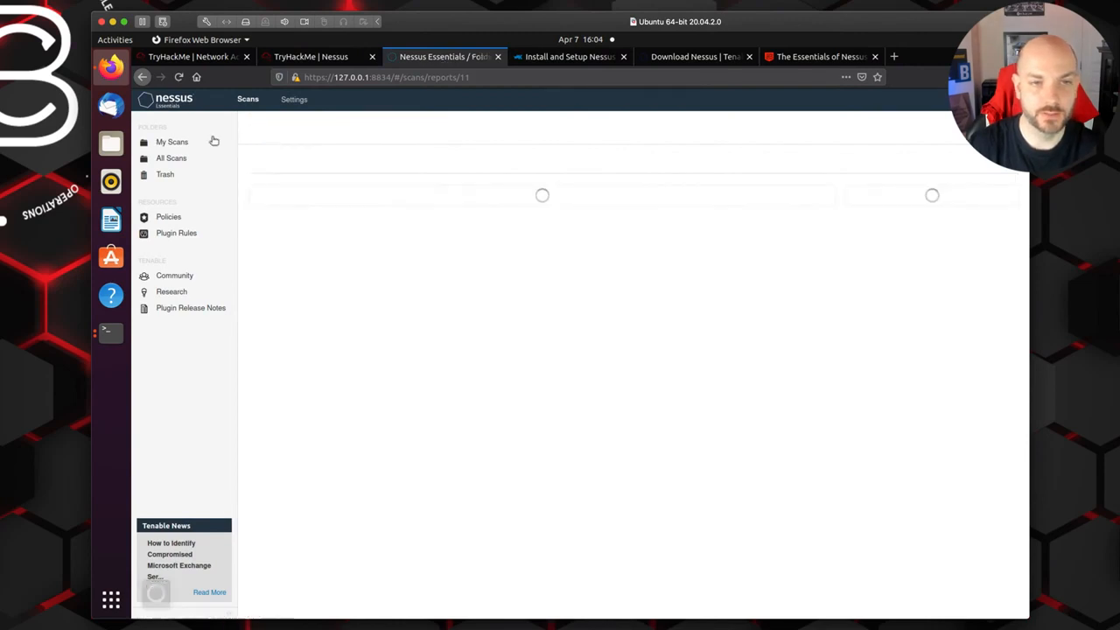
pyautogui.click(164, 144)
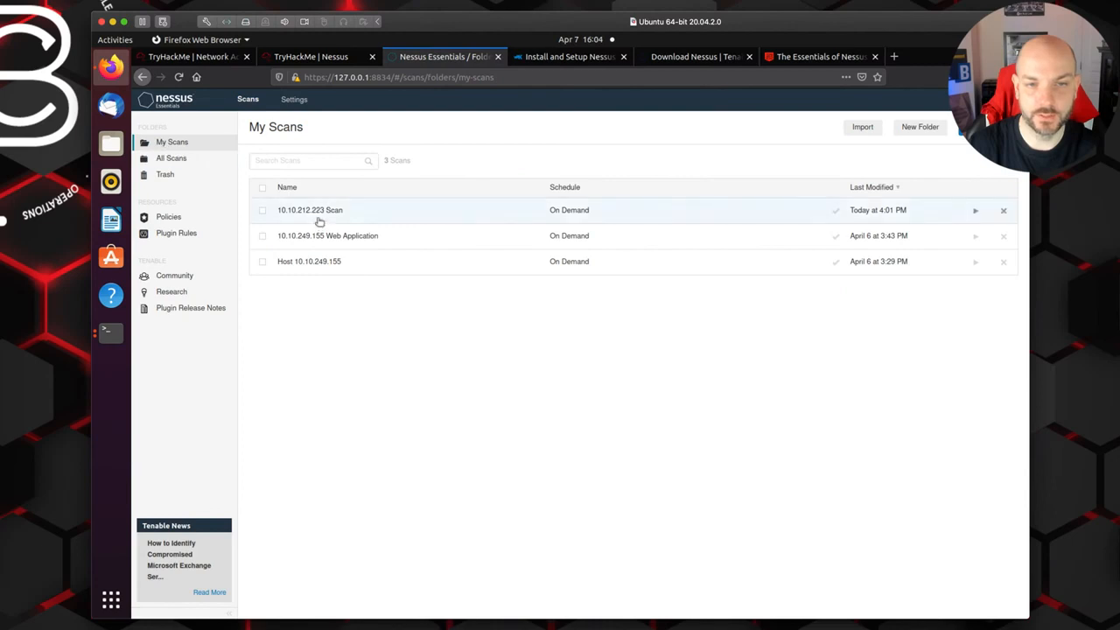
pyautogui.click(263, 210)
pyautogui.click(821, 130)
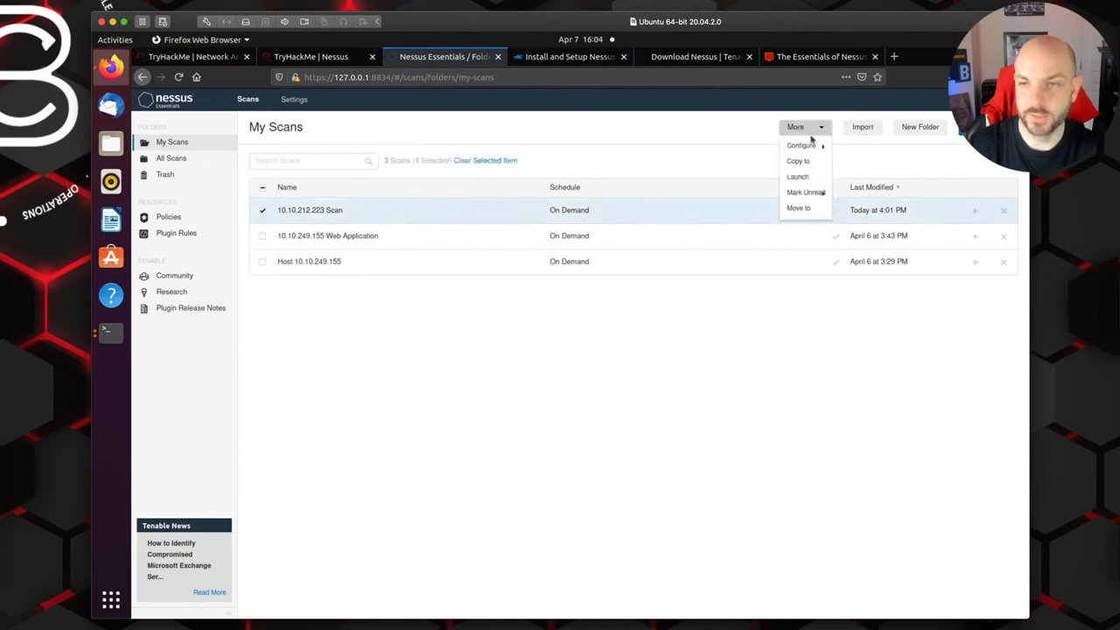
pyautogui.click(805, 146)
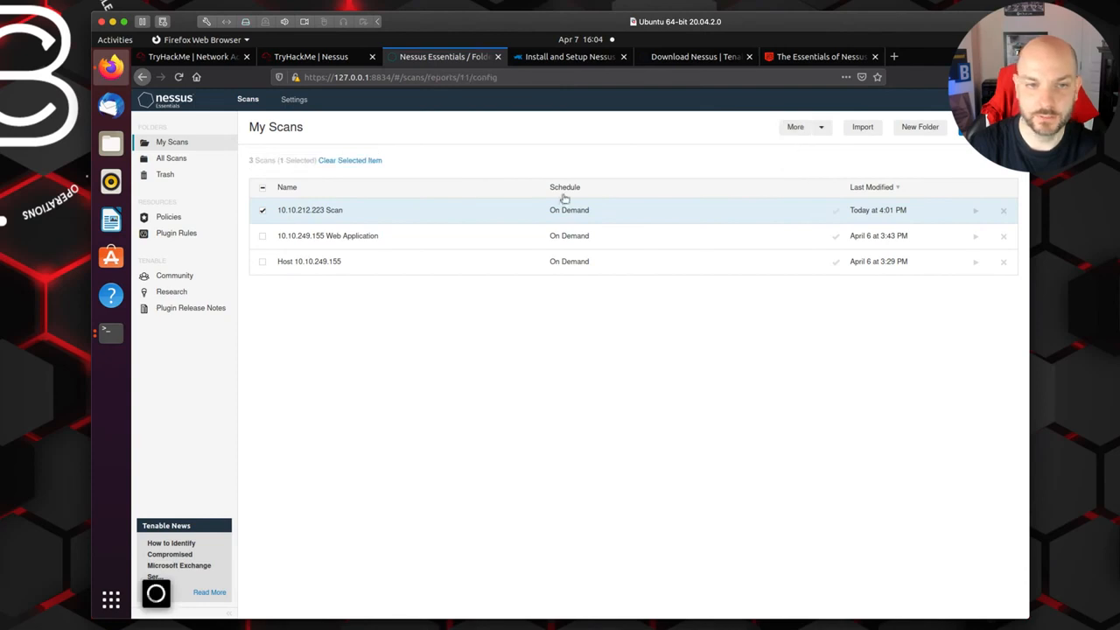
# Step: Rename the scan to 10.10.191.61 Scan, set its target to 10.10.191.61 and save the configuration
pyautogui.moveTo(525, 203); pyautogui.dragTo(442, 196)
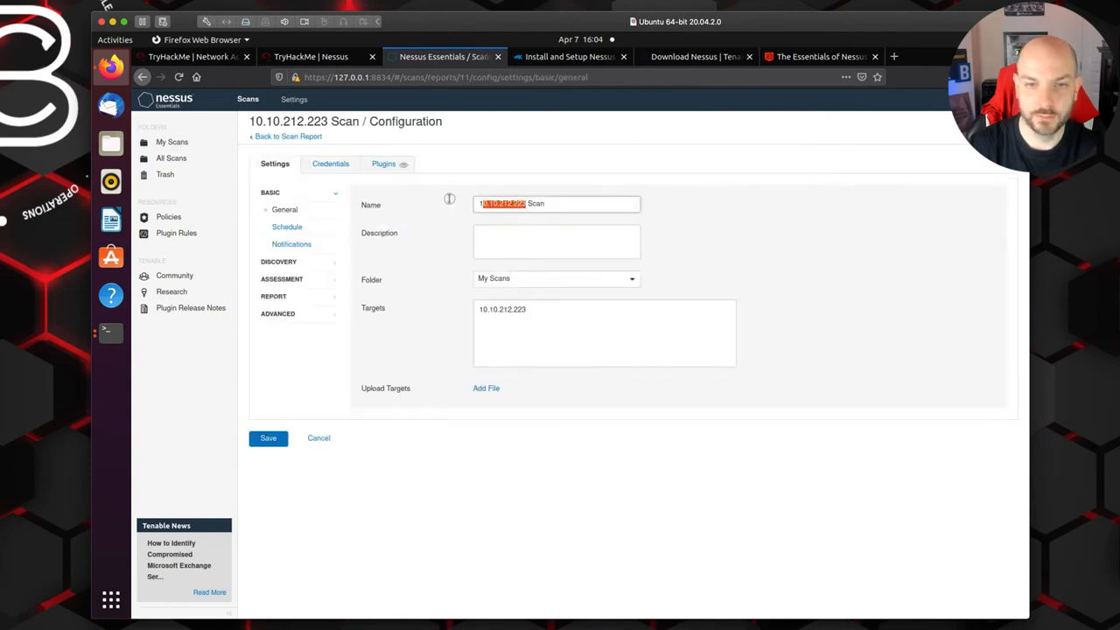
pyautogui.hotkey('ctrl', 'v')
pyautogui.moveTo(540, 311); pyautogui.dragTo(438, 308)
pyautogui.hotkey('ctrl', 'v')
pyautogui.click(269, 438)
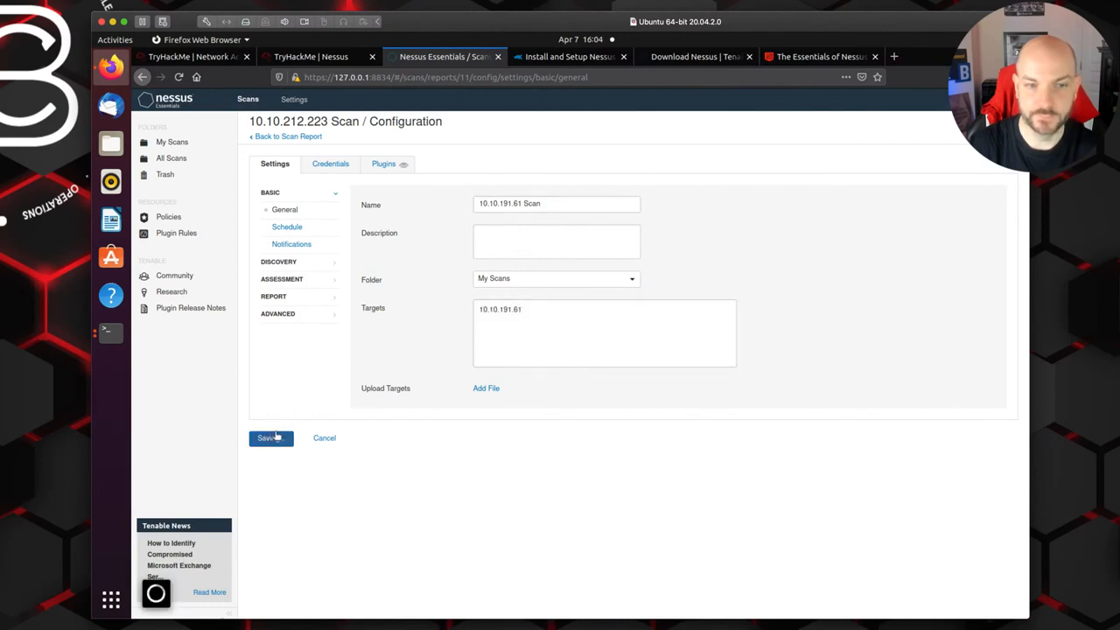
# Step: Switch to the user terminal, ping 10.10.191.61 to test whether the new machine is reachable, stop the ping and return to Nessus
pyautogui.click(108, 331)
pyautogui.click(107, 341)
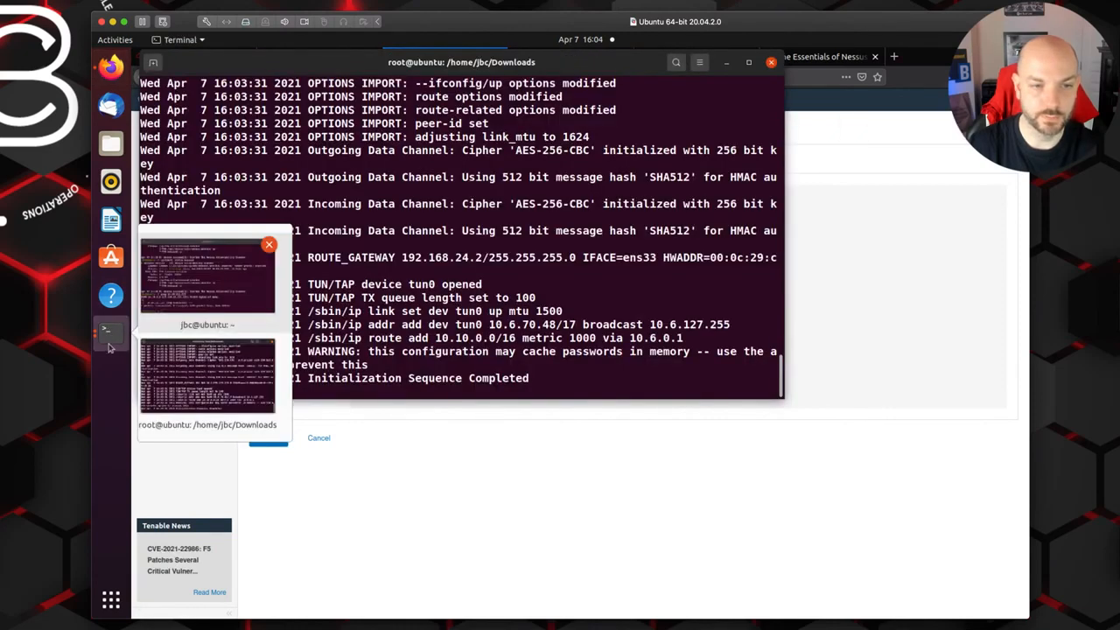
pyautogui.click(262, 359)
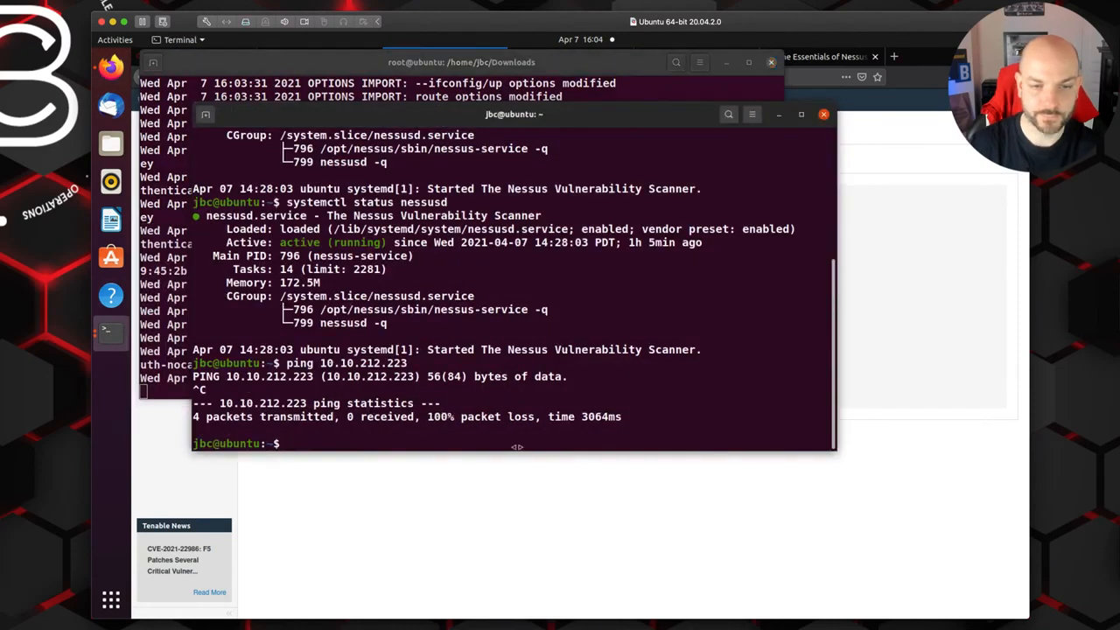
pyautogui.write('ping')
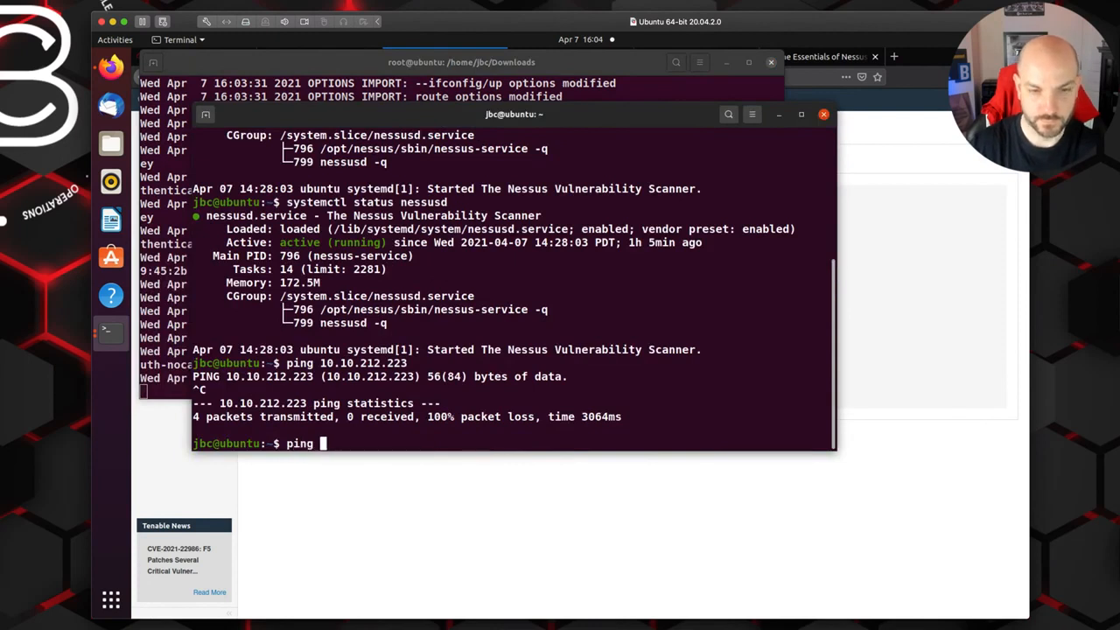
pyautogui.rightClick(421, 442)
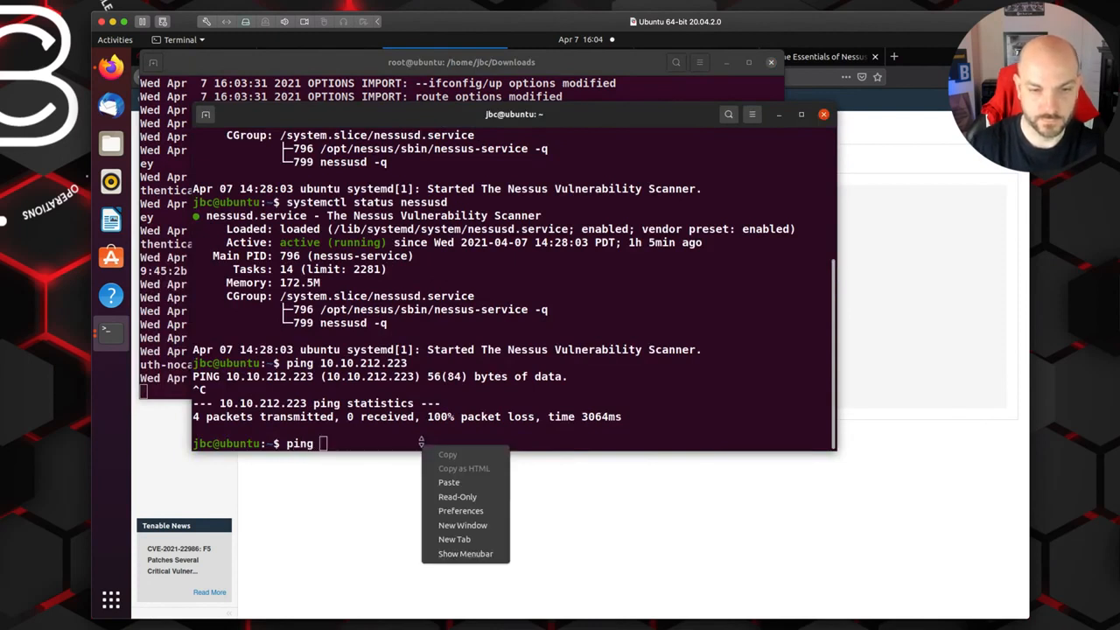
pyautogui.click(448, 482)
pyautogui.press('Return')
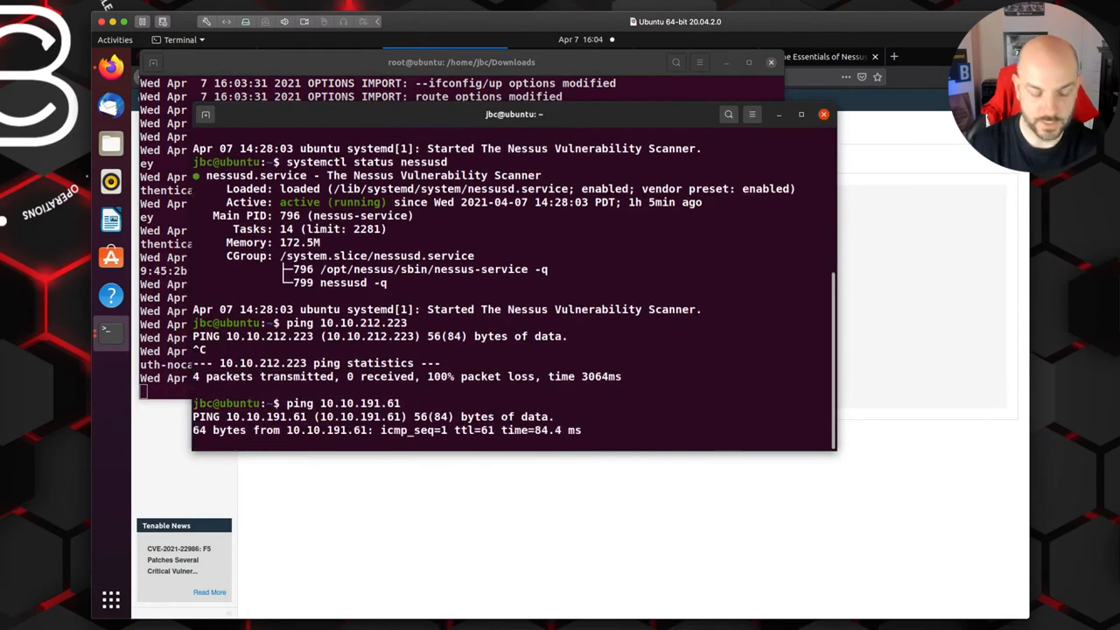
pyautogui.hotkey('ctrl', 'c')
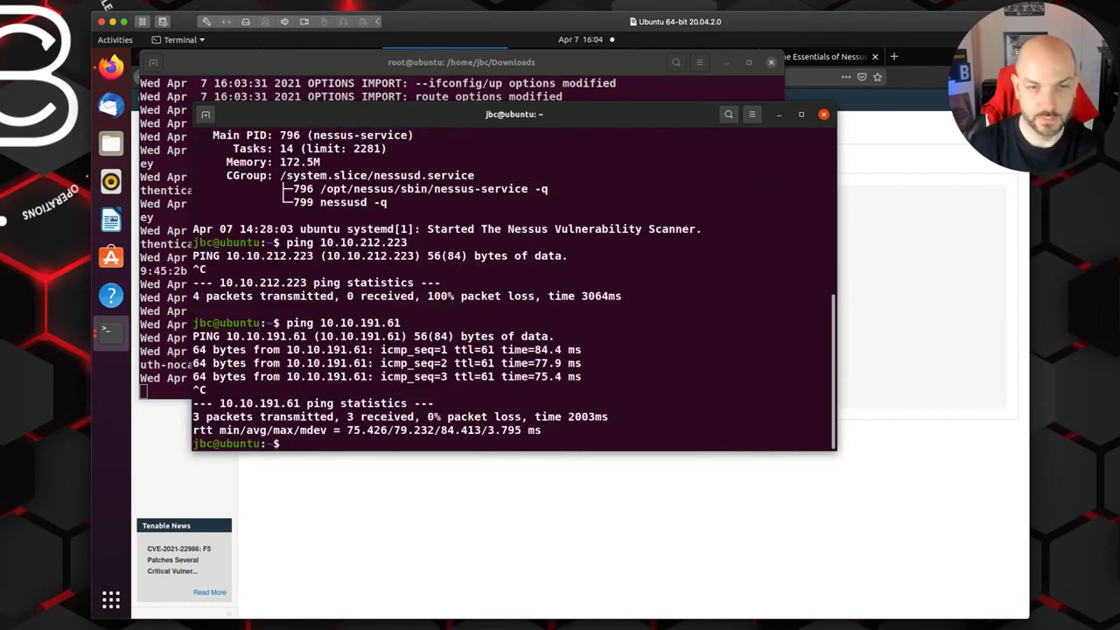
pyautogui.click(903, 524)
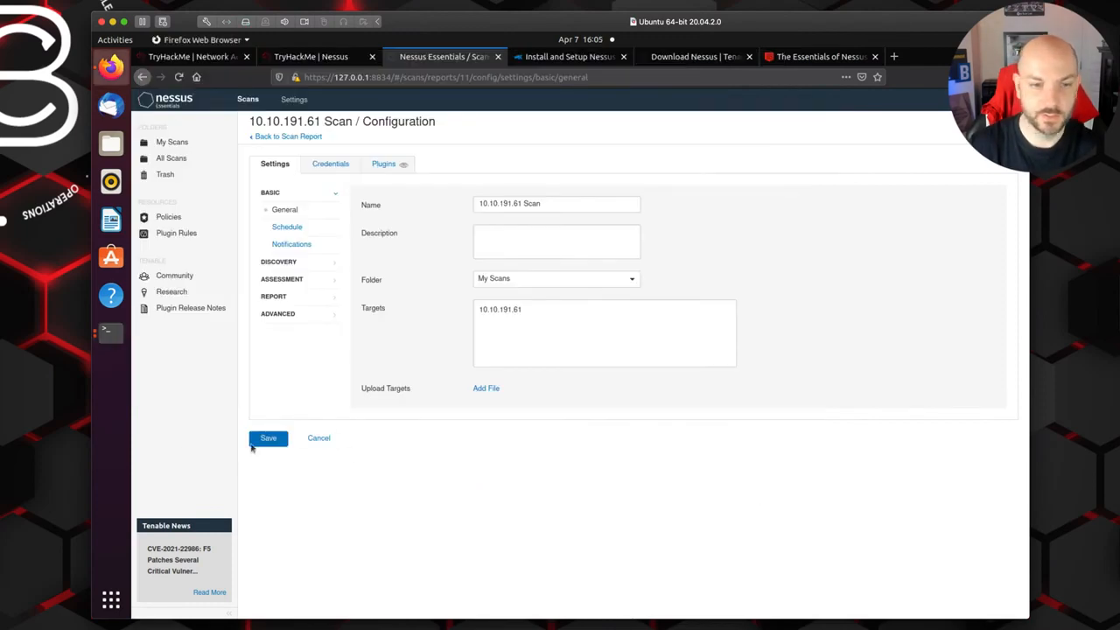
# Step: Save the scan configuration again and launch the 10.10.191.61 Scan from My Scans
pyautogui.click(268, 439)
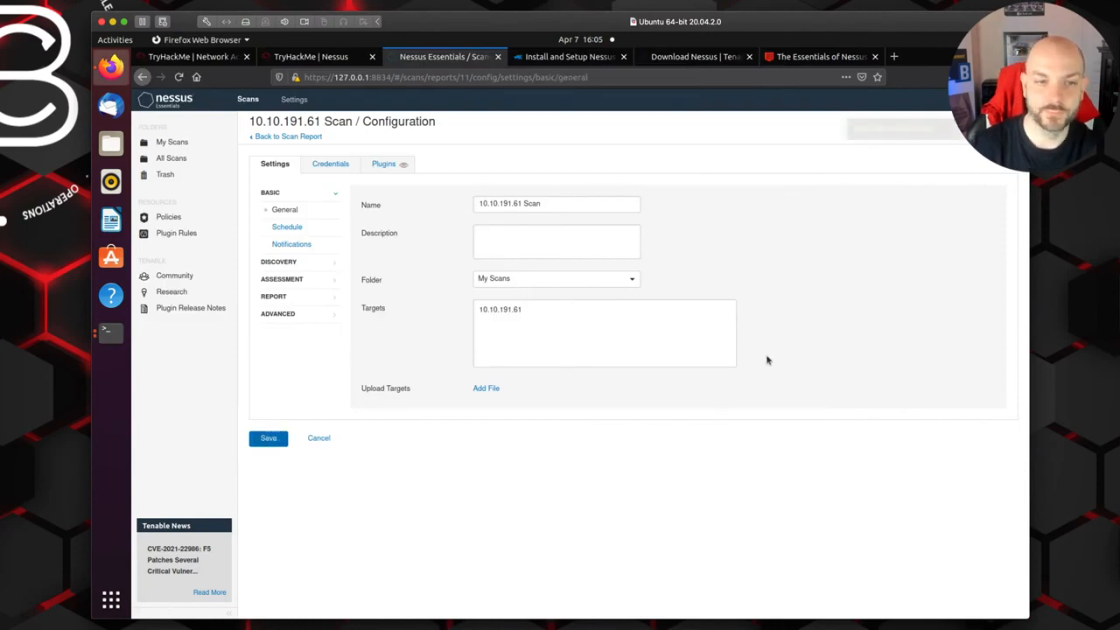
pyautogui.click(283, 138)
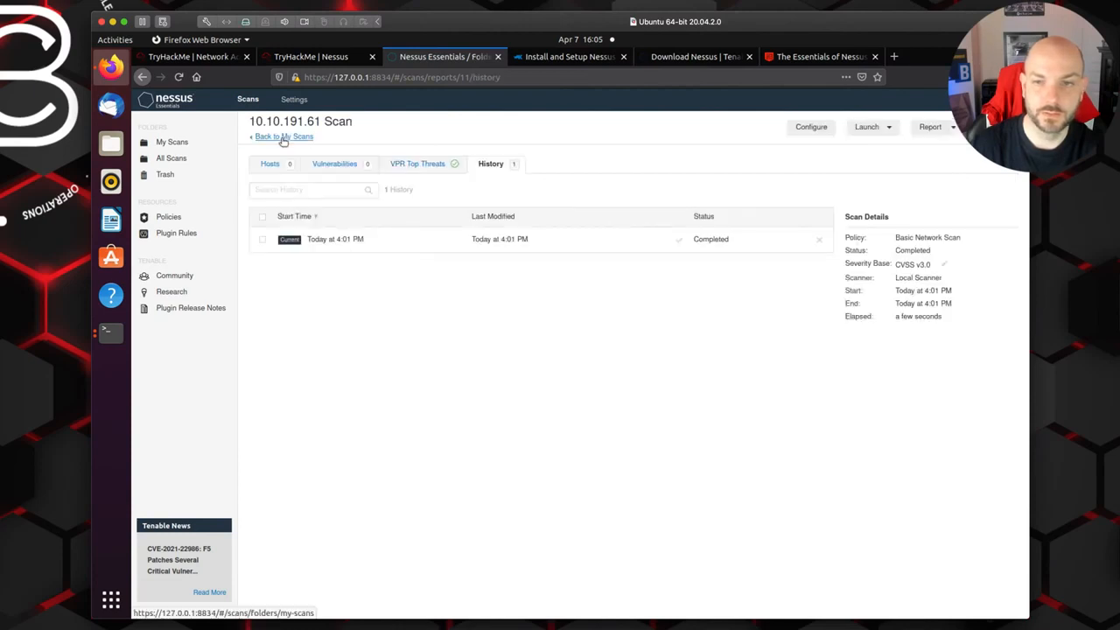
pyautogui.click(272, 138)
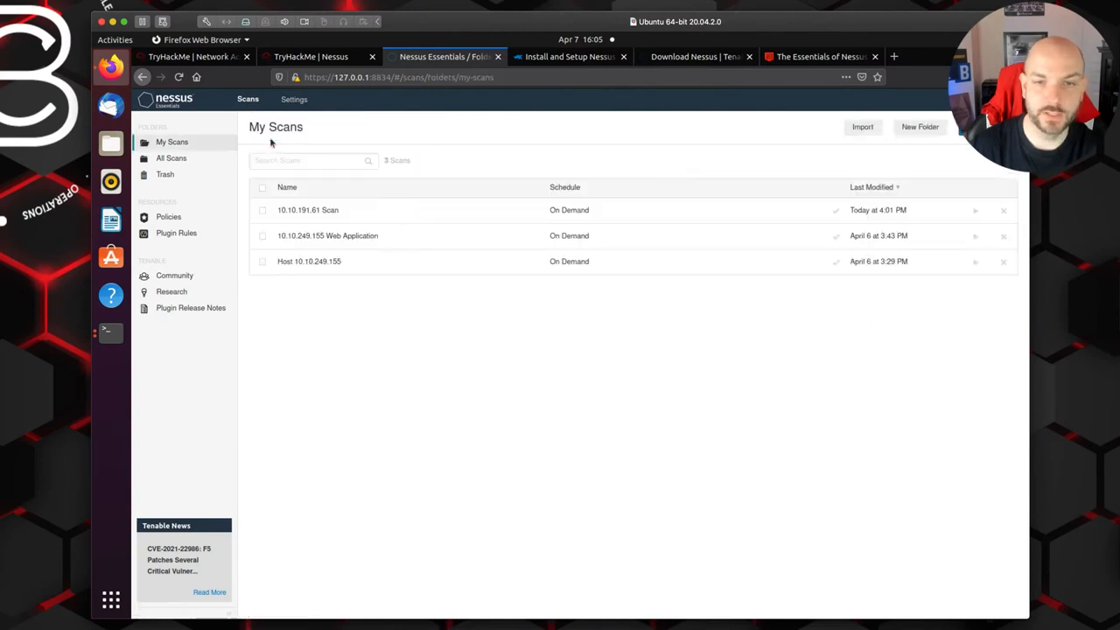
pyautogui.click(981, 216)
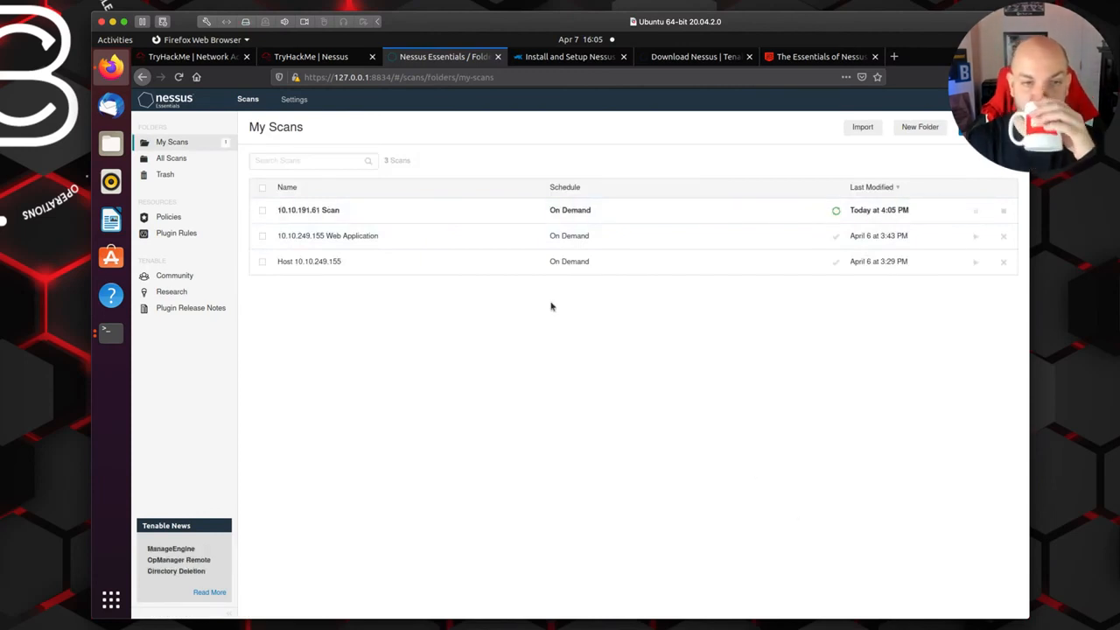
# Step: Open the 10.10.191.61 Scan results and view the HTTP Server Type and Version finding within HTTP (Multiple Issues)
pyautogui.click(413, 211)
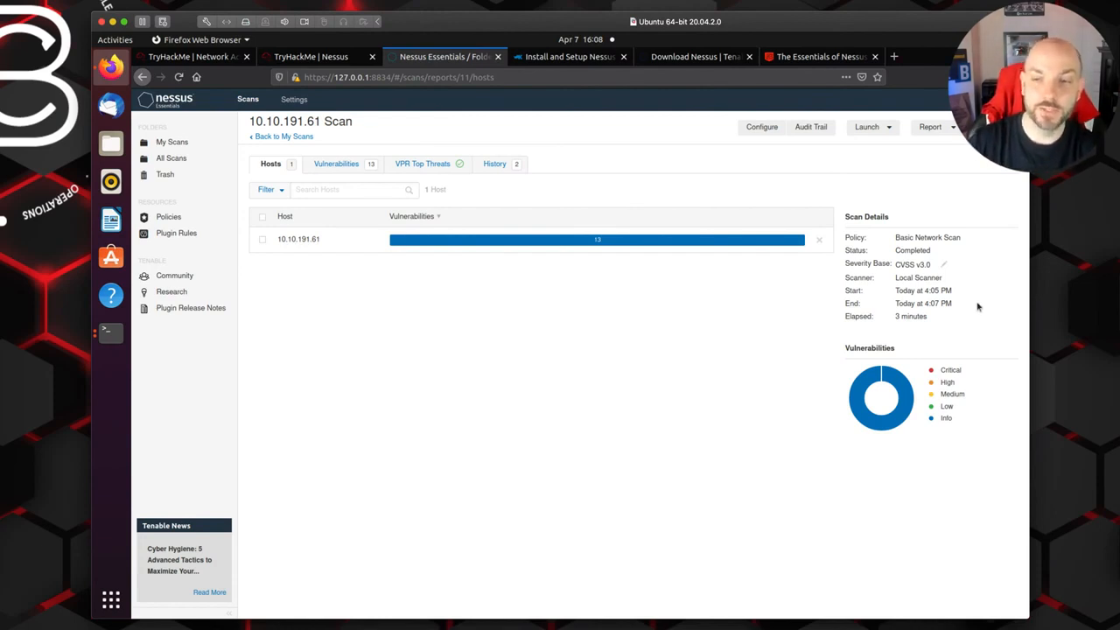
pyautogui.click(338, 164)
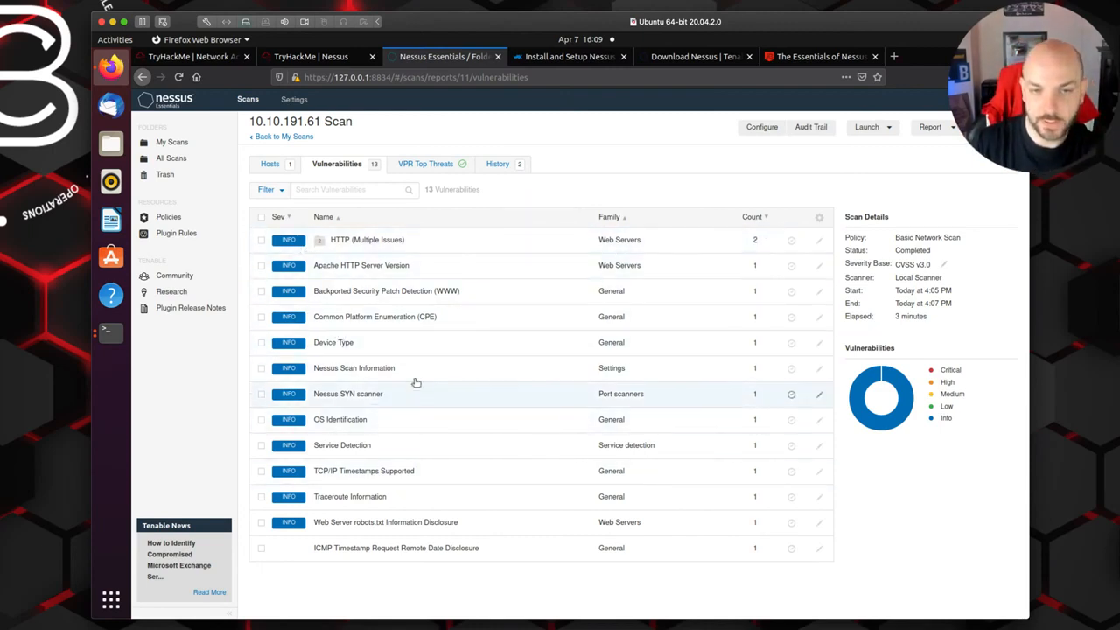
pyautogui.click(384, 245)
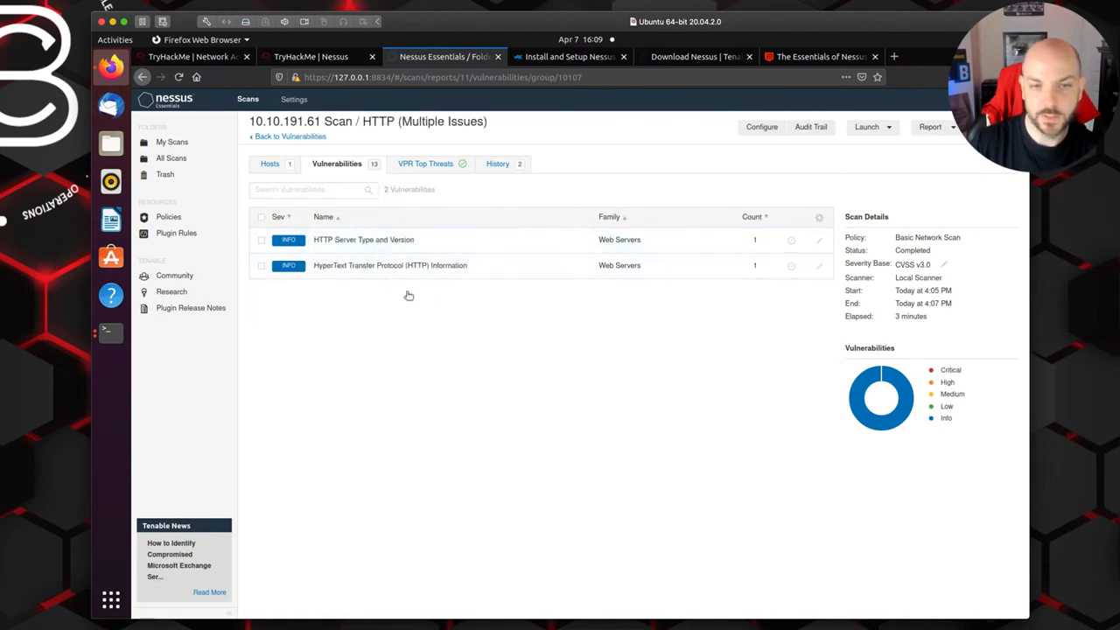
pyautogui.click(382, 244)
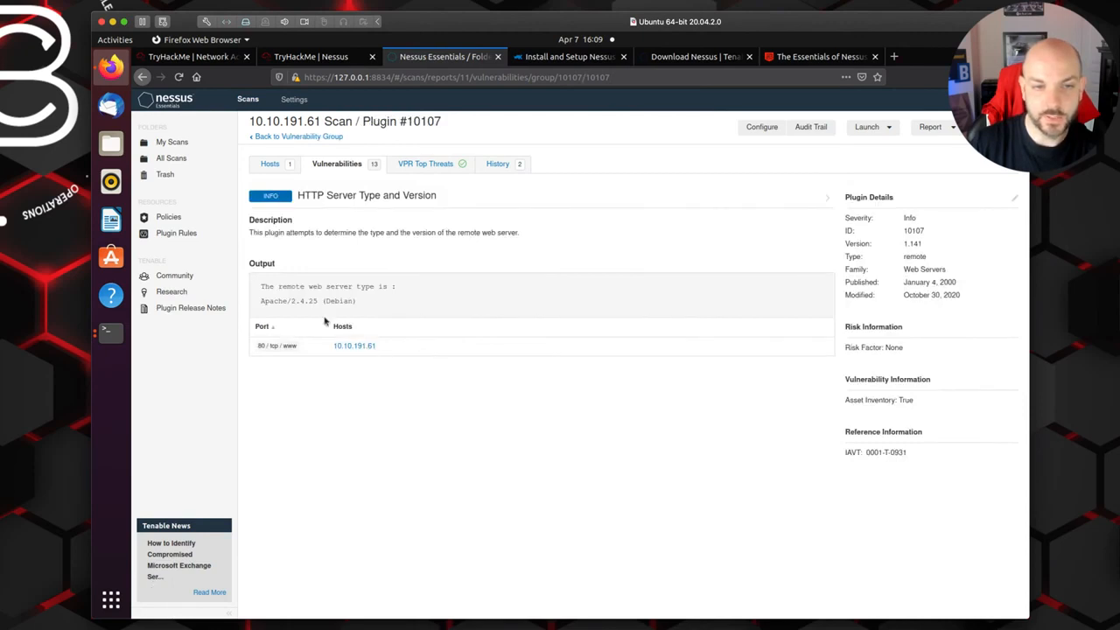
# Step: Examine the plugin output and highlight the line giving the web server's type and version
pyautogui.moveTo(259, 291); pyautogui.dragTo(402, 308)
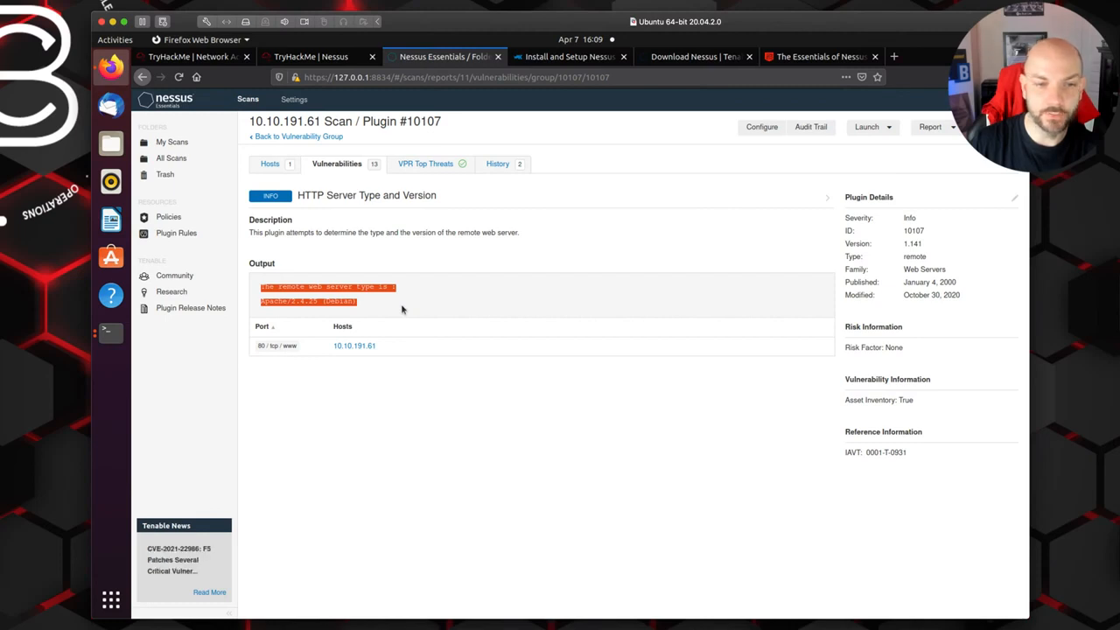
pyautogui.click(342, 299)
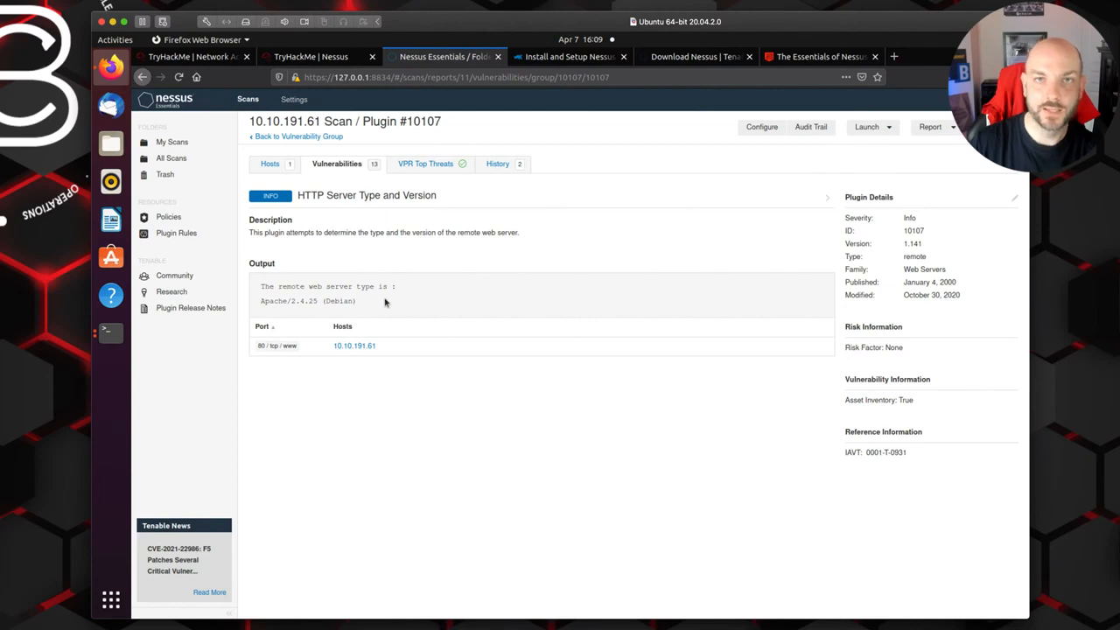
pyautogui.moveTo(369, 302); pyautogui.dragTo(258, 302)
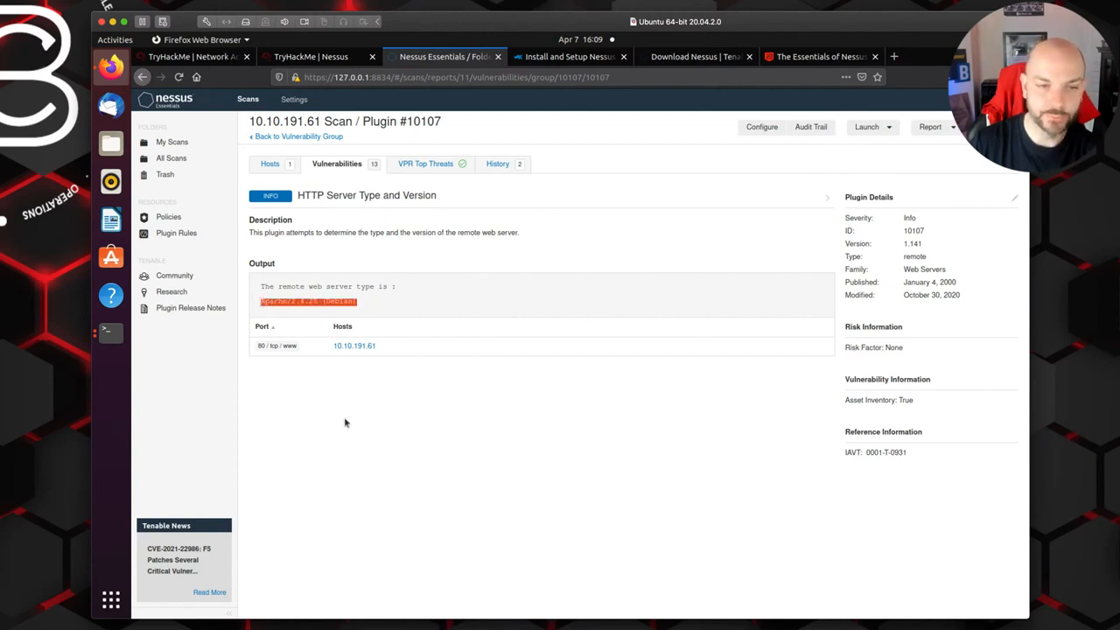
# Step: Highlight the port in the HTTP Server Type and Version output, view the Device Type finding, and return to the vulnerabilities list
pyautogui.moveTo(258, 347); pyautogui.dragTo(268, 348)
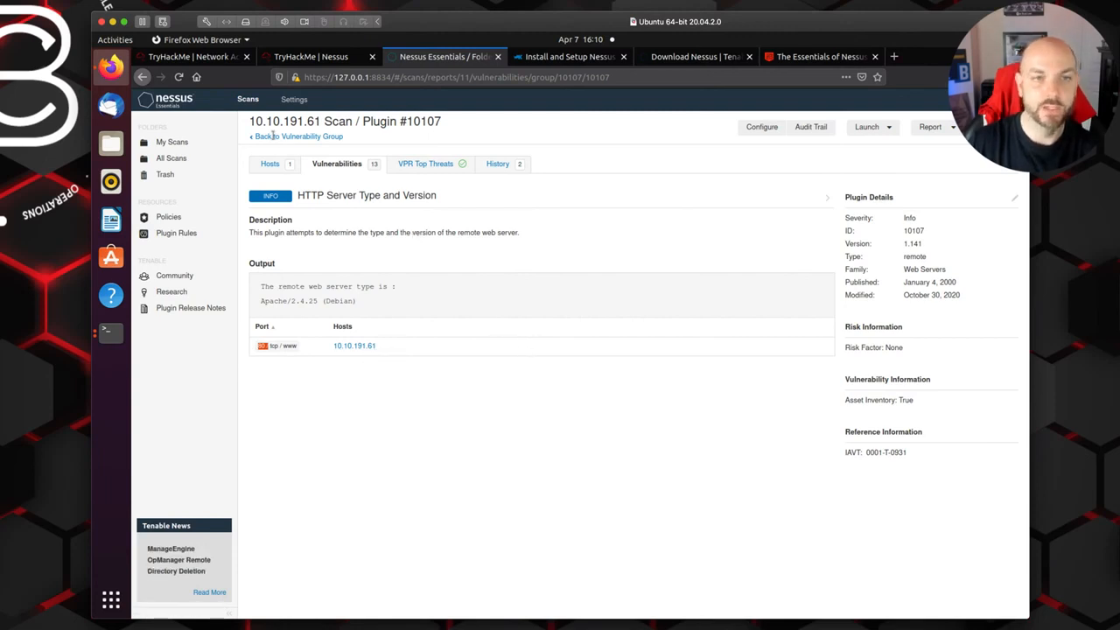
pyautogui.click(274, 137)
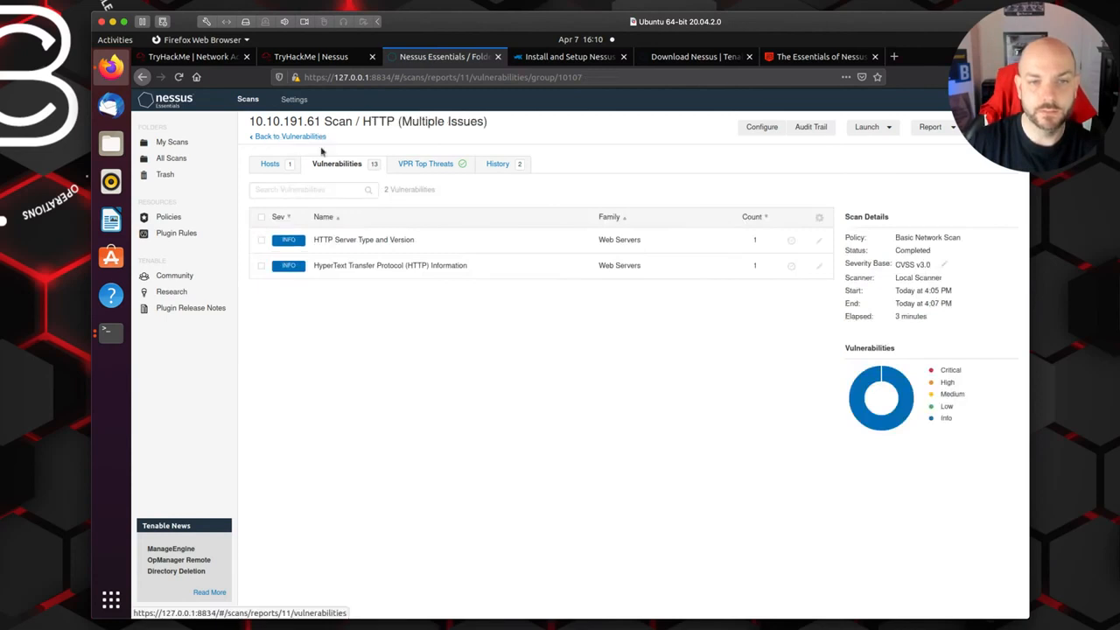
pyautogui.click(291, 137)
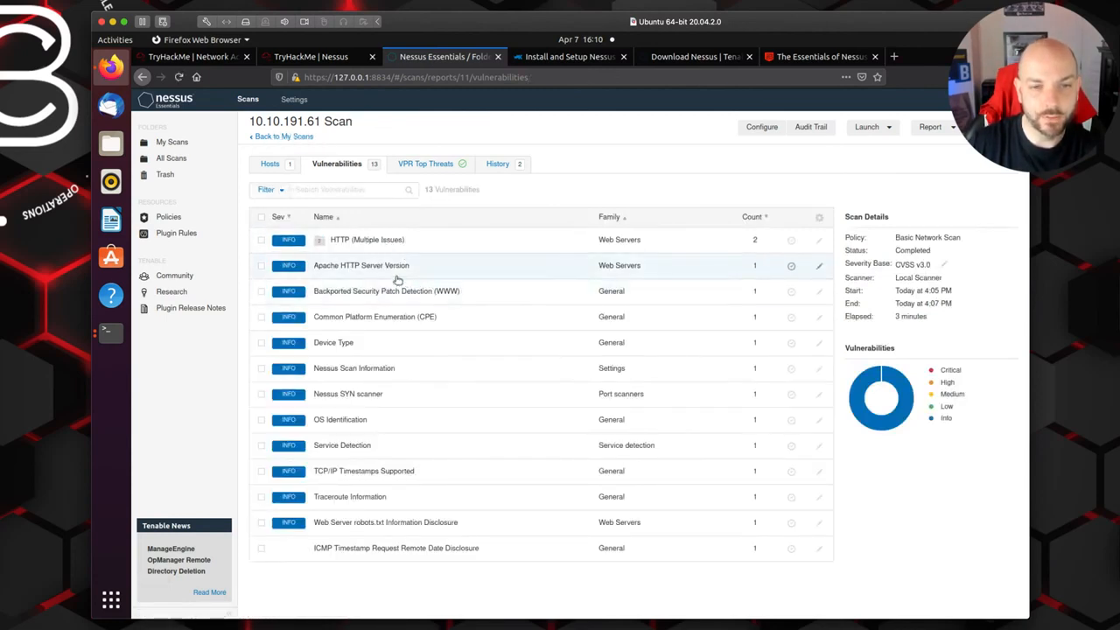
pyautogui.click(339, 344)
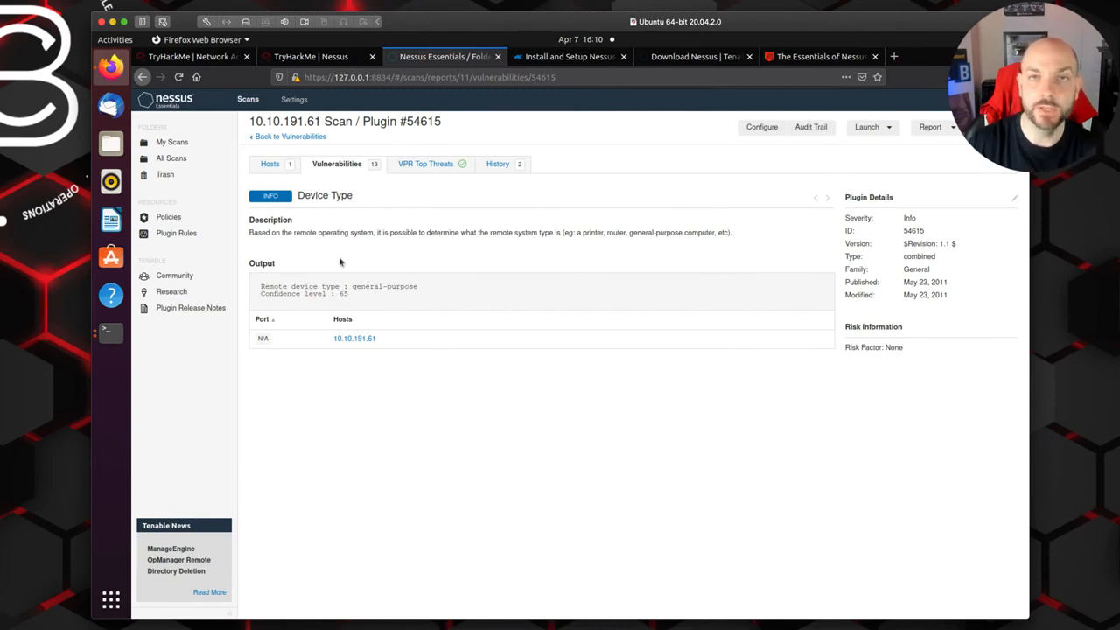
pyautogui.click(282, 137)
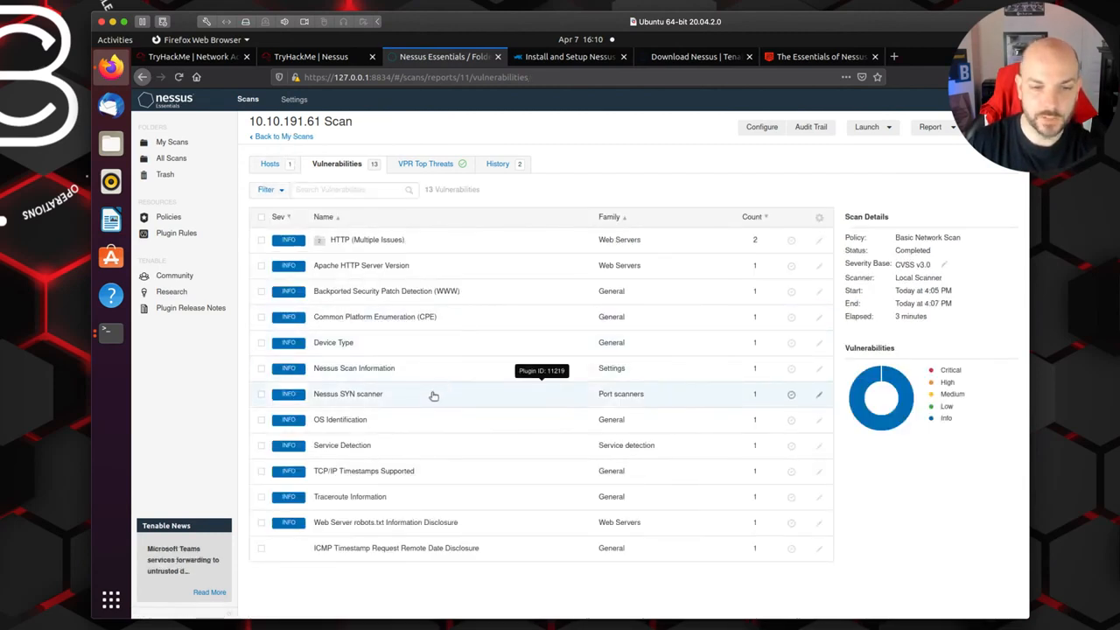
# Step: View the Nessus Scan Information finding with its full output expanded, and return to the vulnerabilities list
pyautogui.click(364, 371)
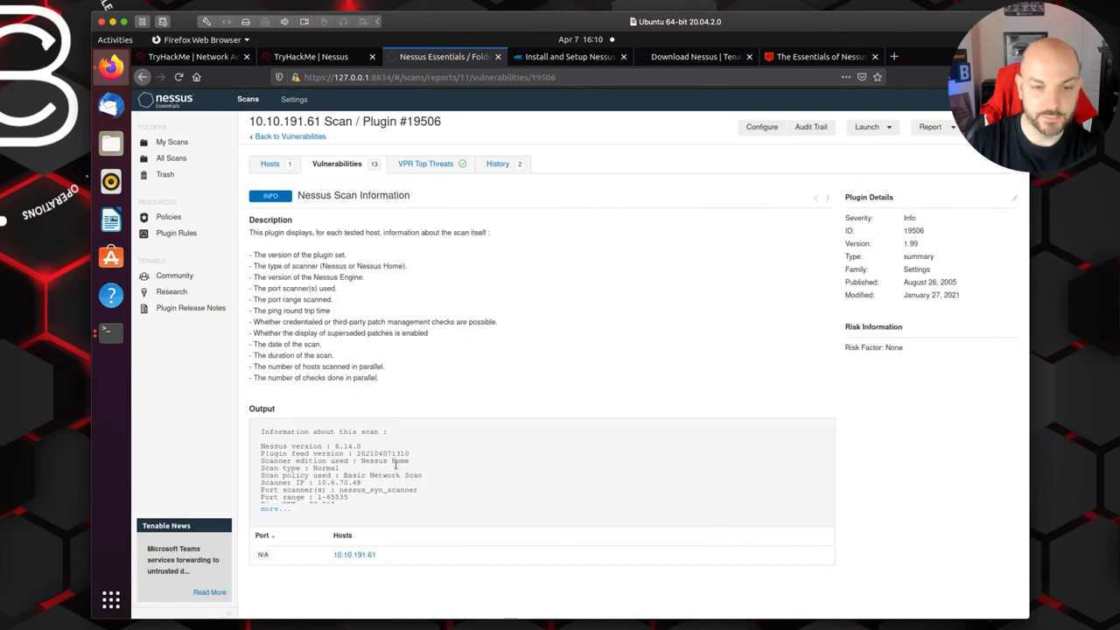
pyautogui.click(275, 510)
pyautogui.scroll(-3, 373, 516)
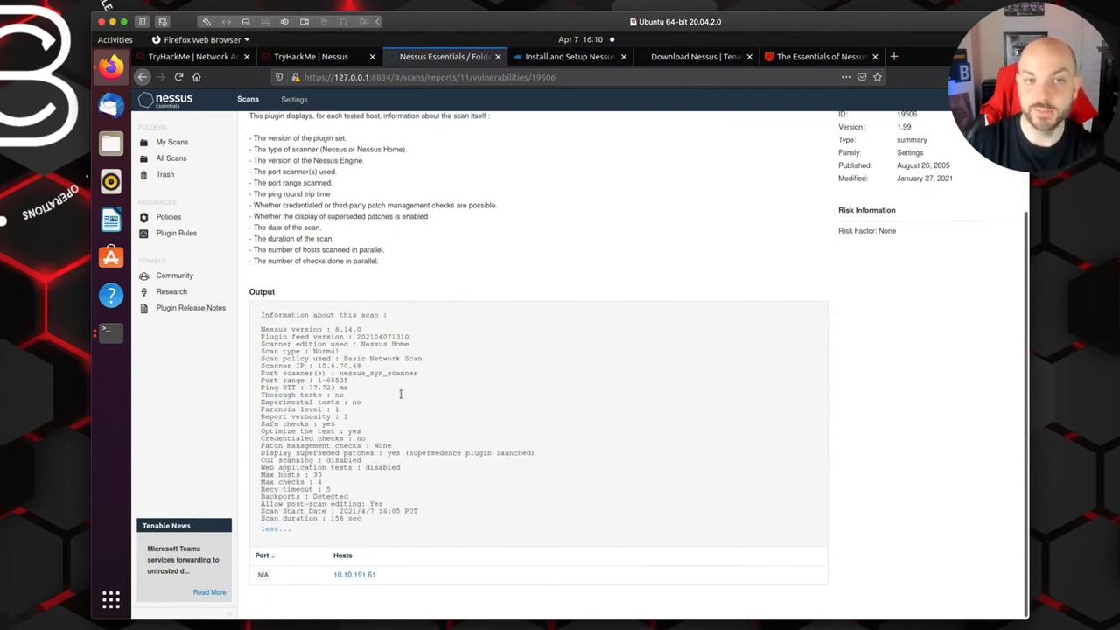
pyautogui.scroll(3, 404, 329)
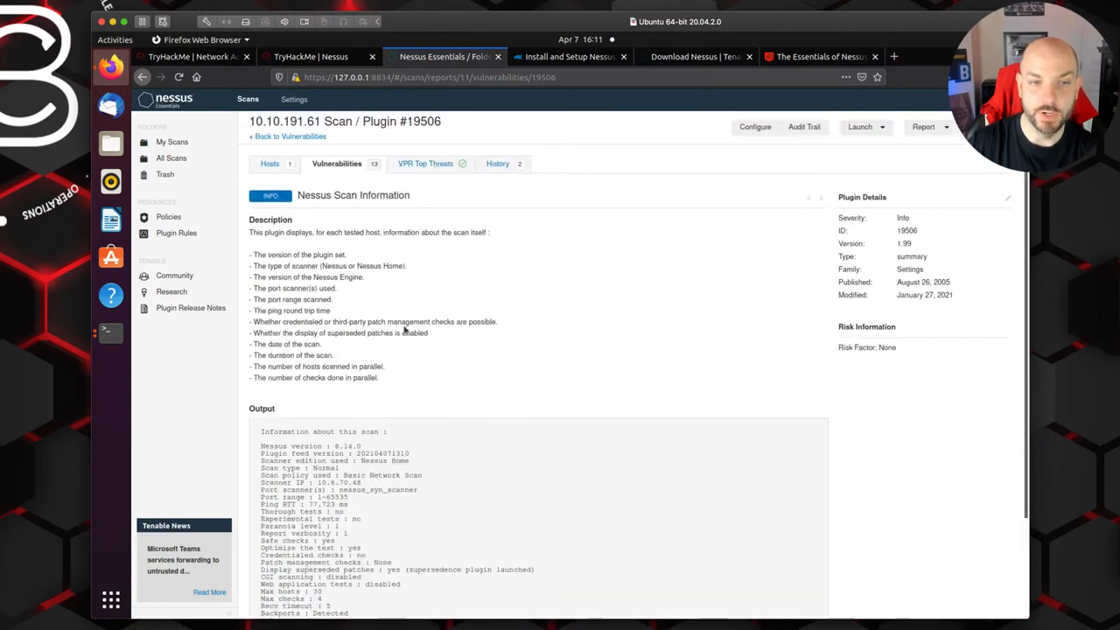
pyautogui.click(298, 137)
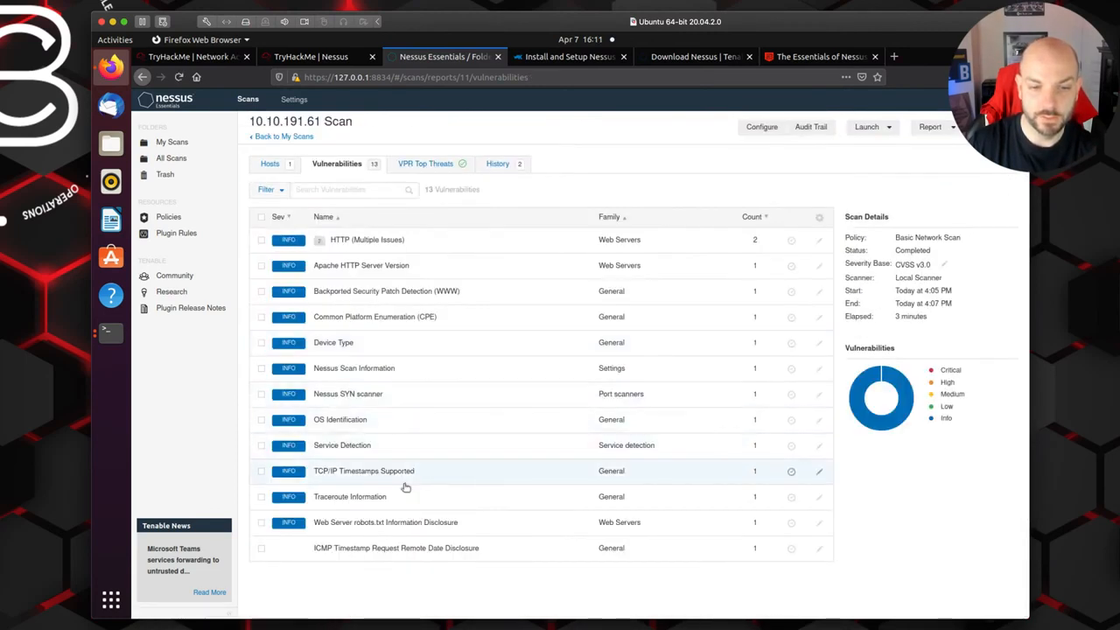
# Step: Read the Common Platform Enumeration (CPE) finding and check the scan's VPR Top Threats
pyautogui.click(362, 318)
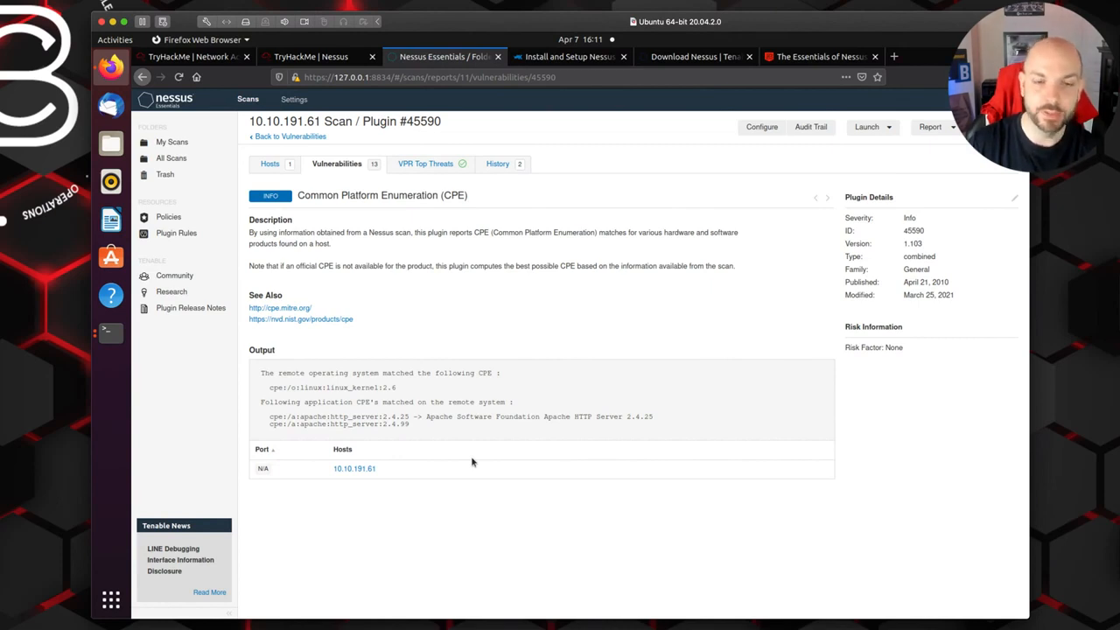
pyautogui.click(291, 136)
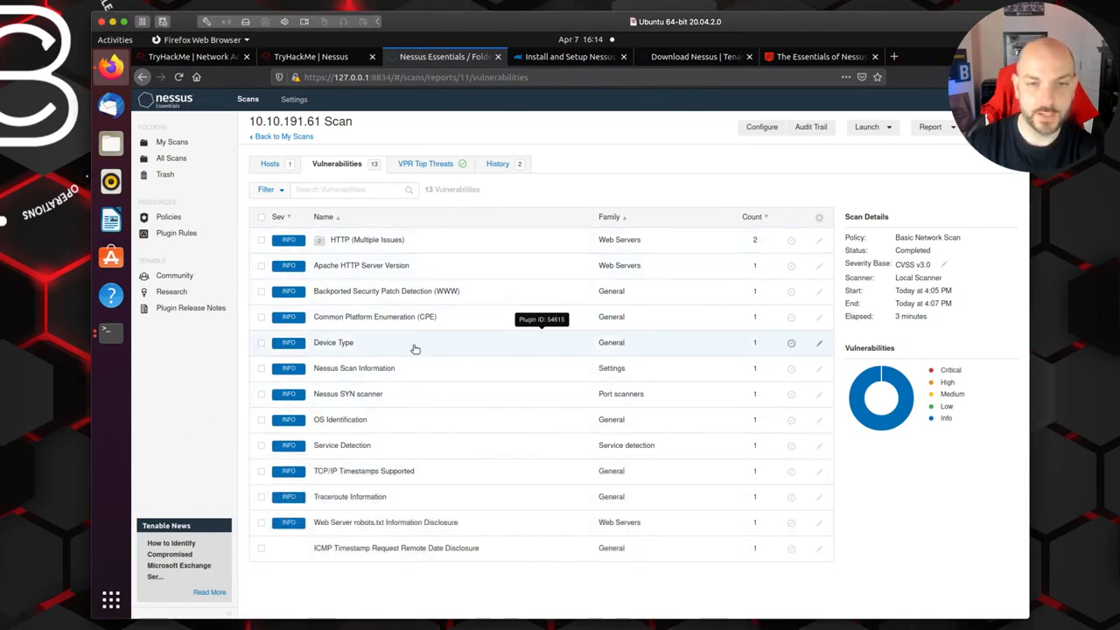
pyautogui.click(414, 168)
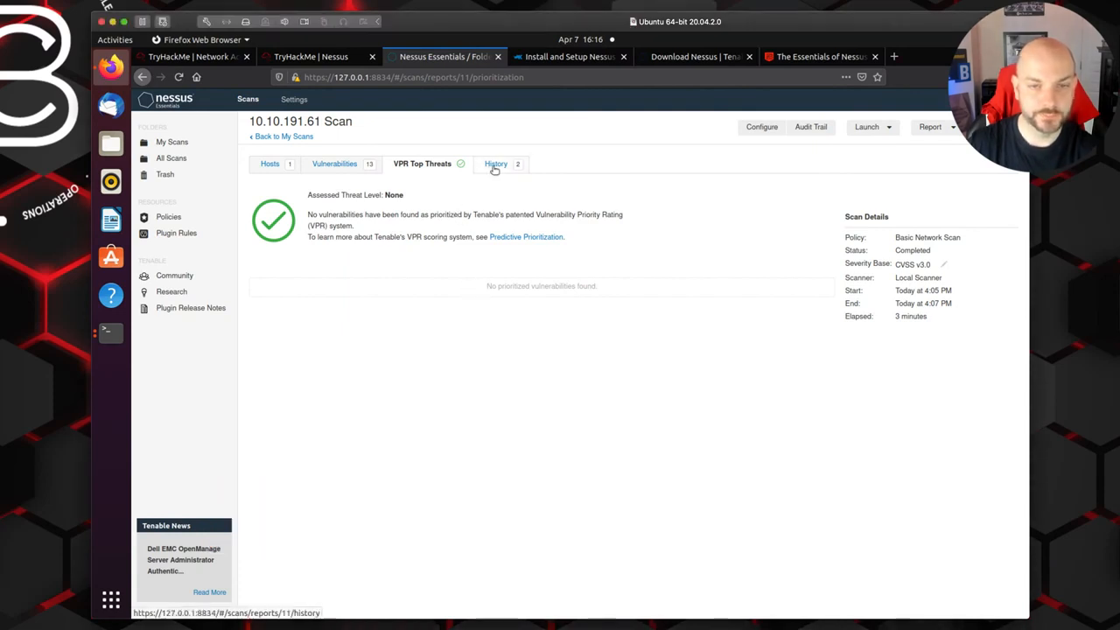
# Step: Switch to the TryHackMe Nessus room and read the remaining unanswered questions in Task 4
pyautogui.click(317, 57)
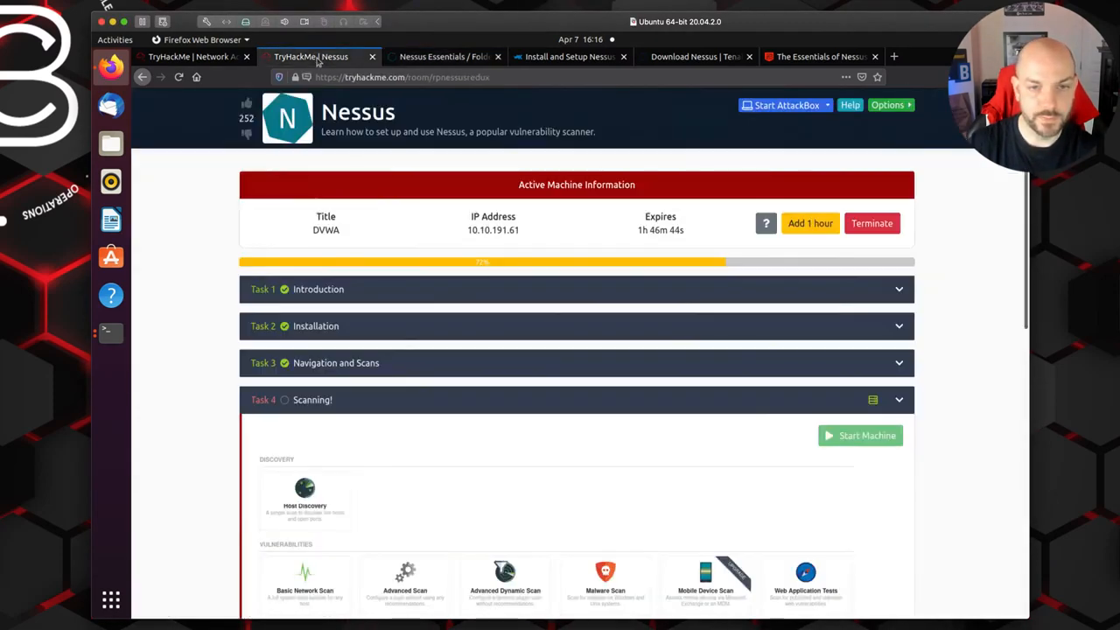
pyautogui.scroll(-10, 515, 390)
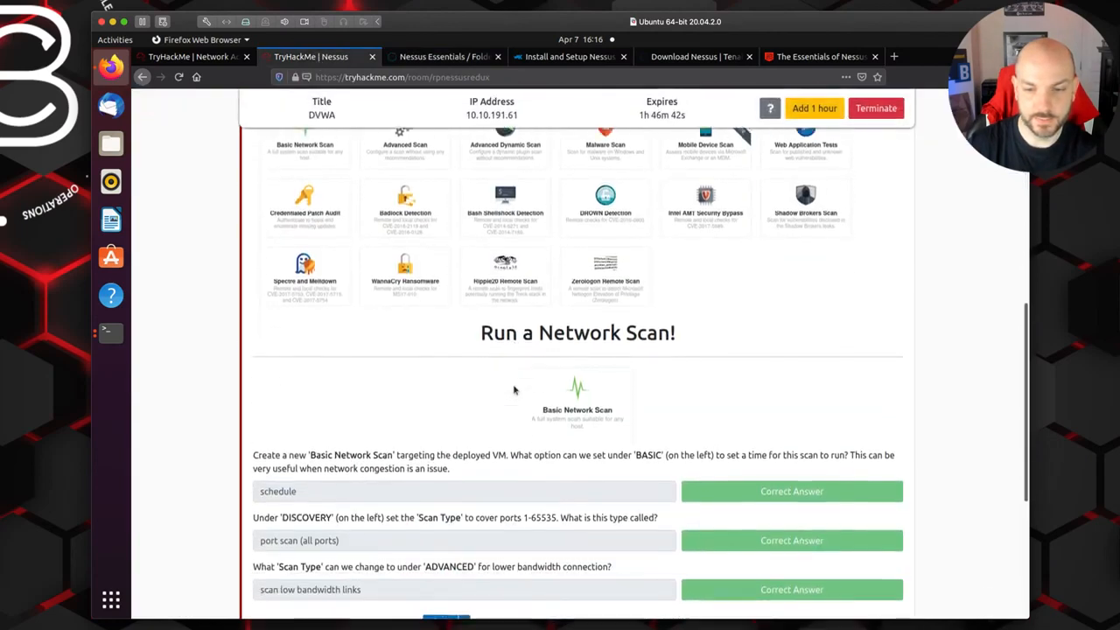
pyautogui.scroll(-2, 515, 390)
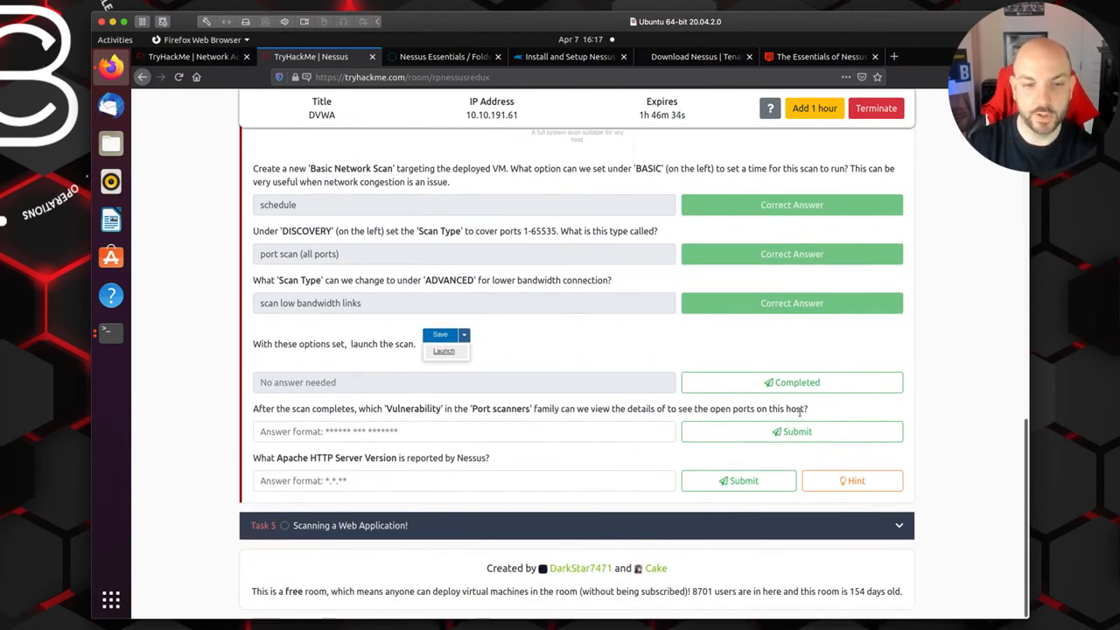
# Step: Return to the 10.10.191.61 Scan vulnerabilities in Nessus, recheck the Task 4 question, and open the Nessus SYN scanner finding
pyautogui.click(448, 57)
pyautogui.click(334, 164)
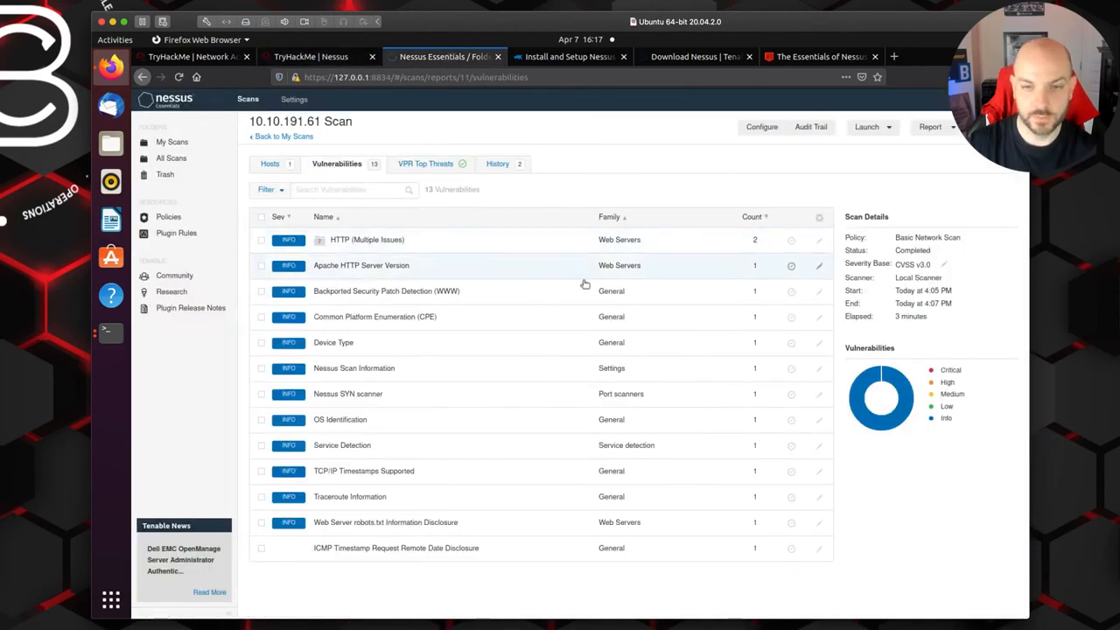
pyautogui.click(308, 58)
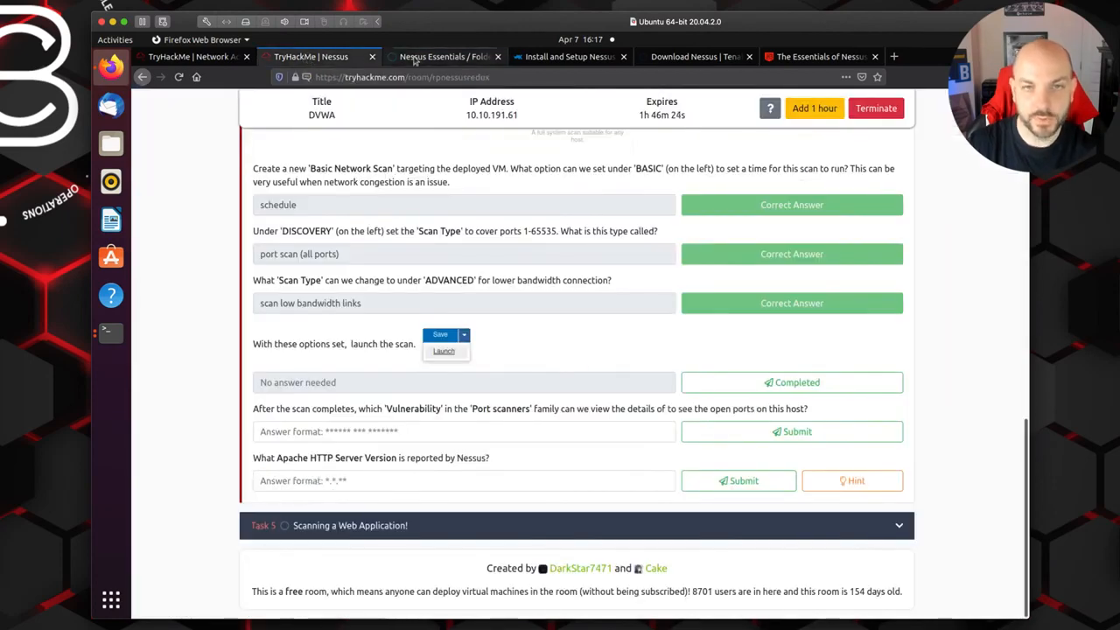
pyautogui.click(442, 57)
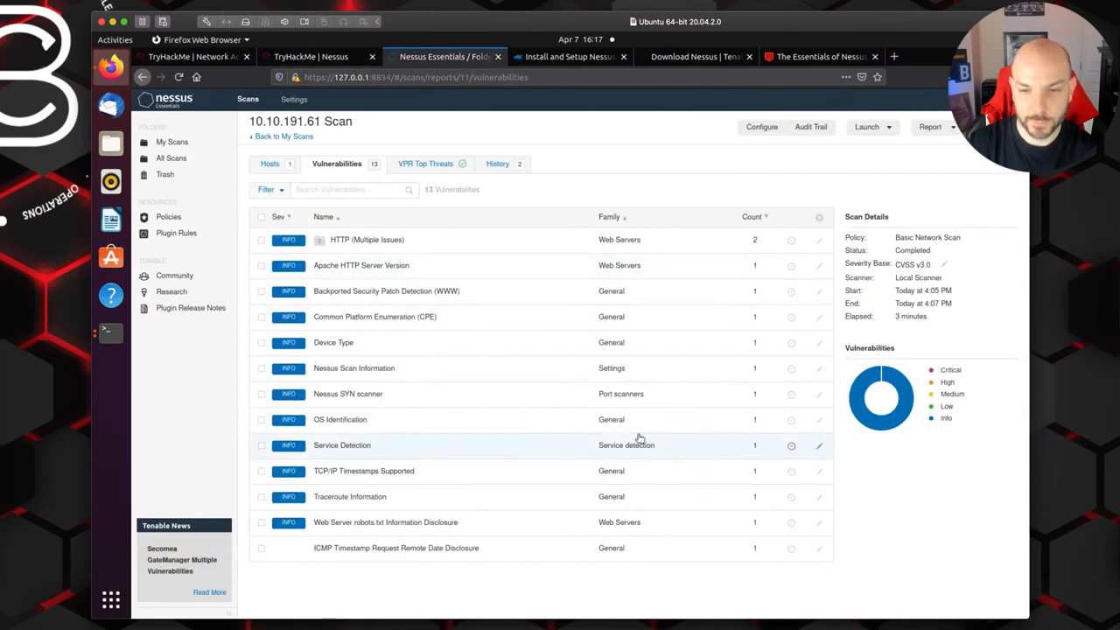
pyautogui.click(349, 396)
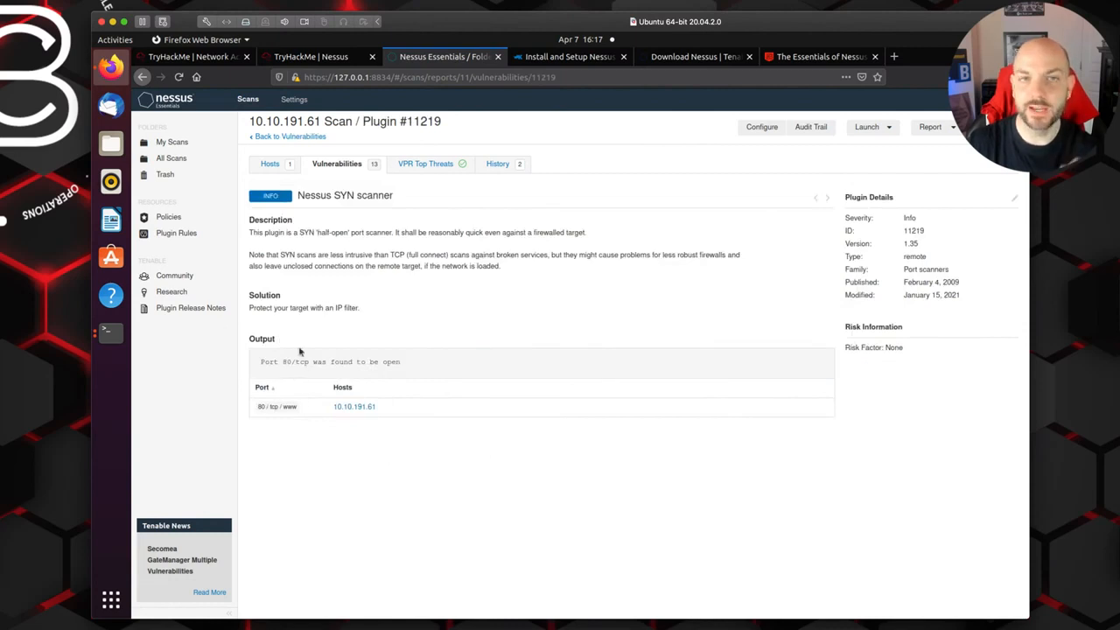
# Step: Submit "nessus syn scanner" in TryHackMe as the answer to the Task 4 question about the Port scanners family
pyautogui.click(308, 57)
pyautogui.click(286, 429)
pyautogui.write('nessus sy')
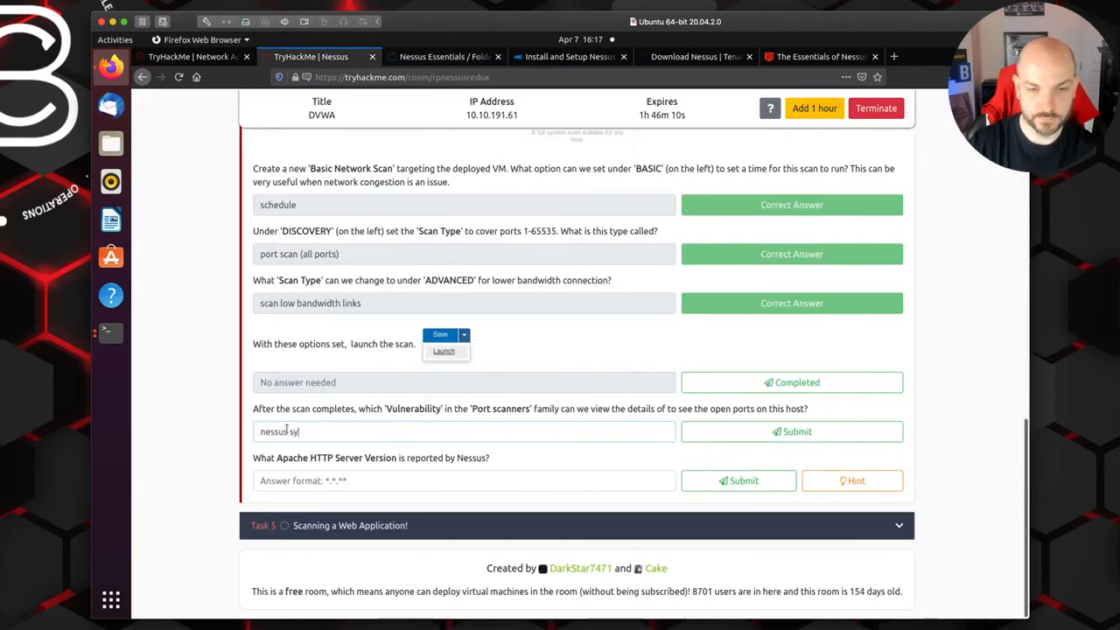
pyautogui.write('n scanner')
pyautogui.click(748, 431)
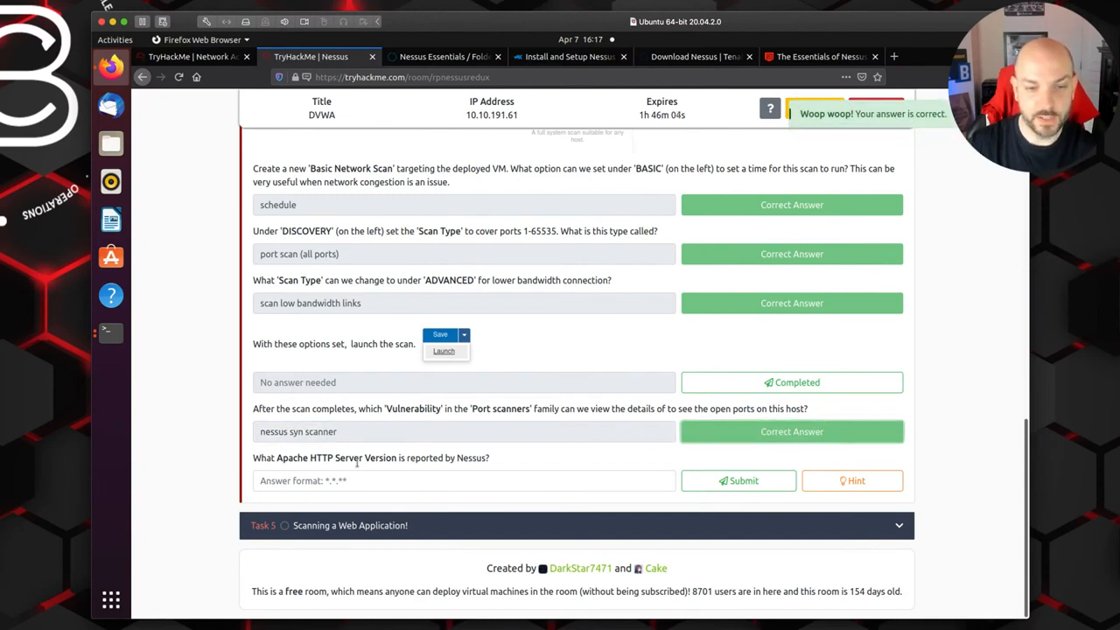
# Step: Return to the scan's vulnerabilities list in Nessus and open the Apache HTTP Server Version finding
pyautogui.click(444, 57)
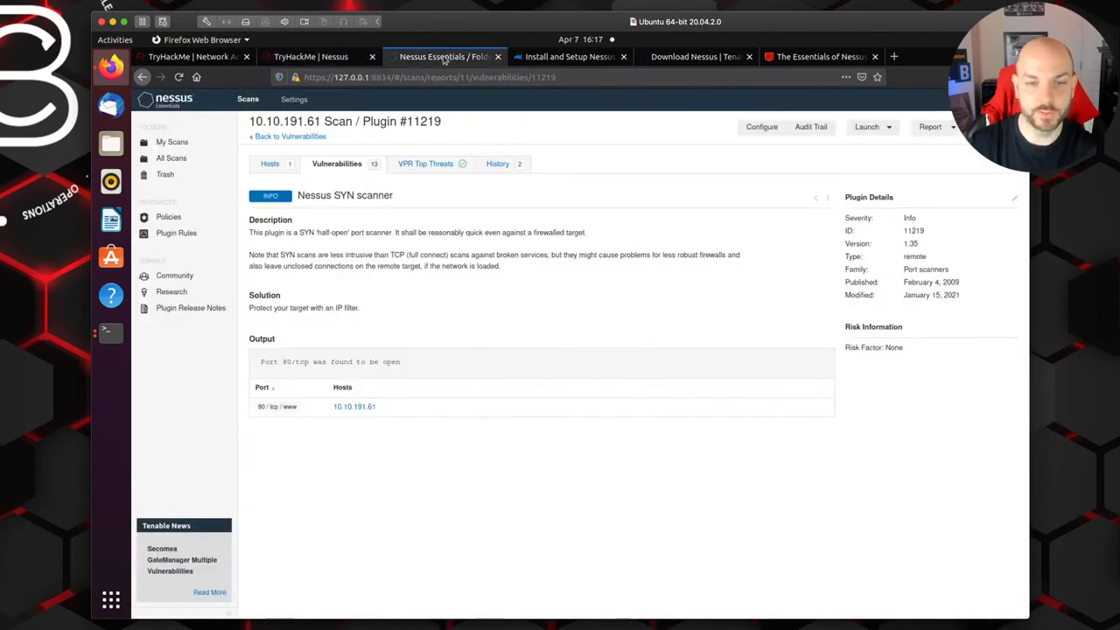
pyautogui.click(296, 137)
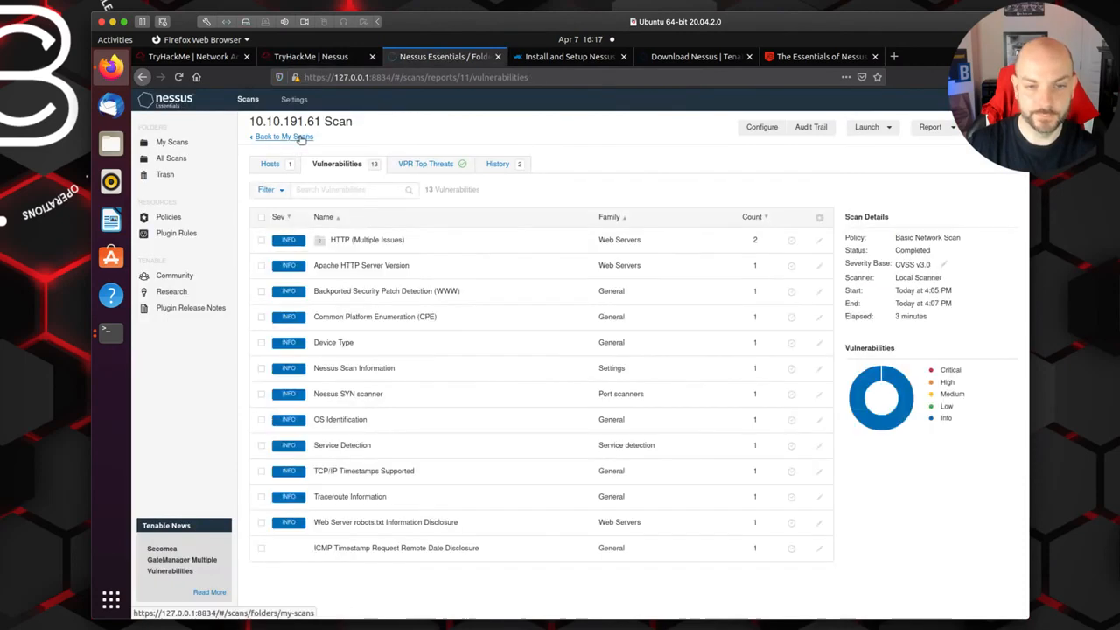
pyautogui.click(359, 270)
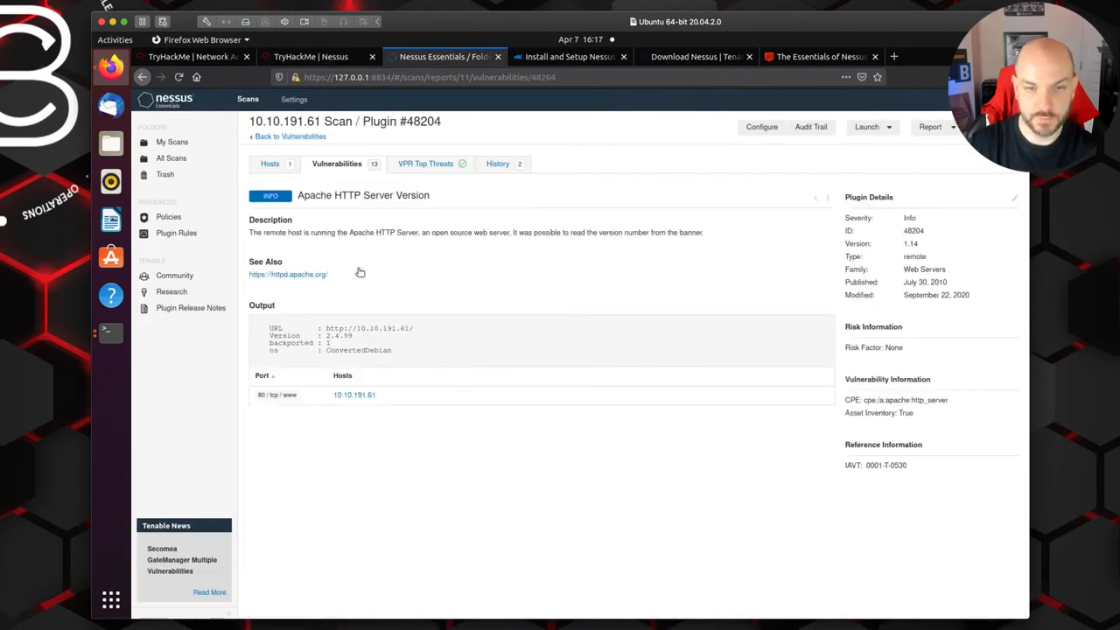
# Step: Submit 2.4.99 in TryHackMe as the Apache HTTP Server Version reported by Nessus
pyautogui.click(308, 58)
pyautogui.click(327, 480)
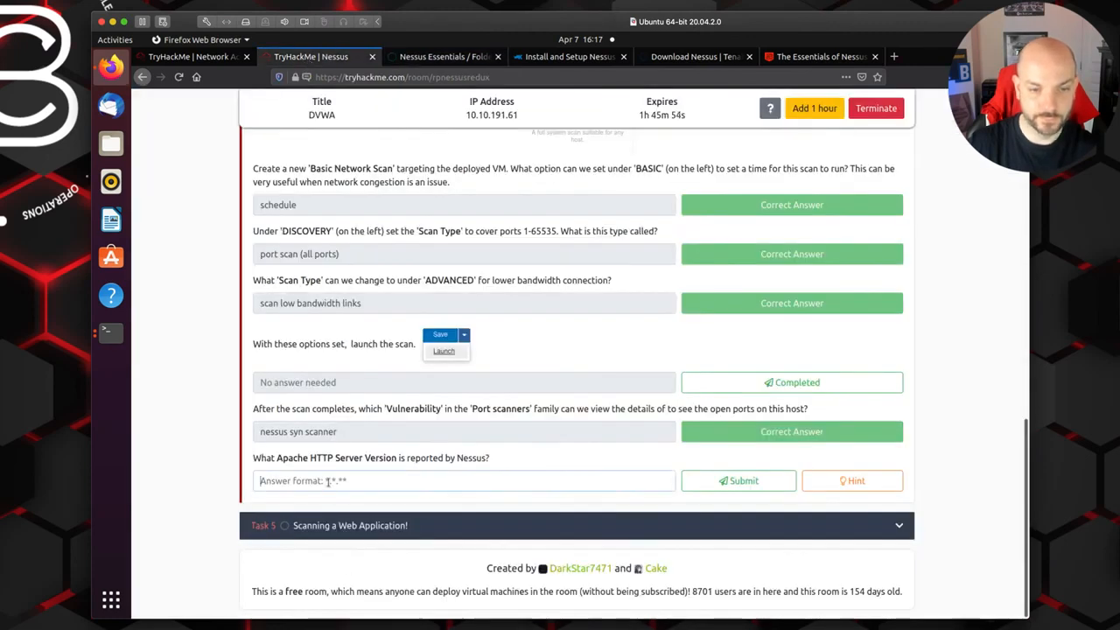
pyautogui.write('2.4.88')
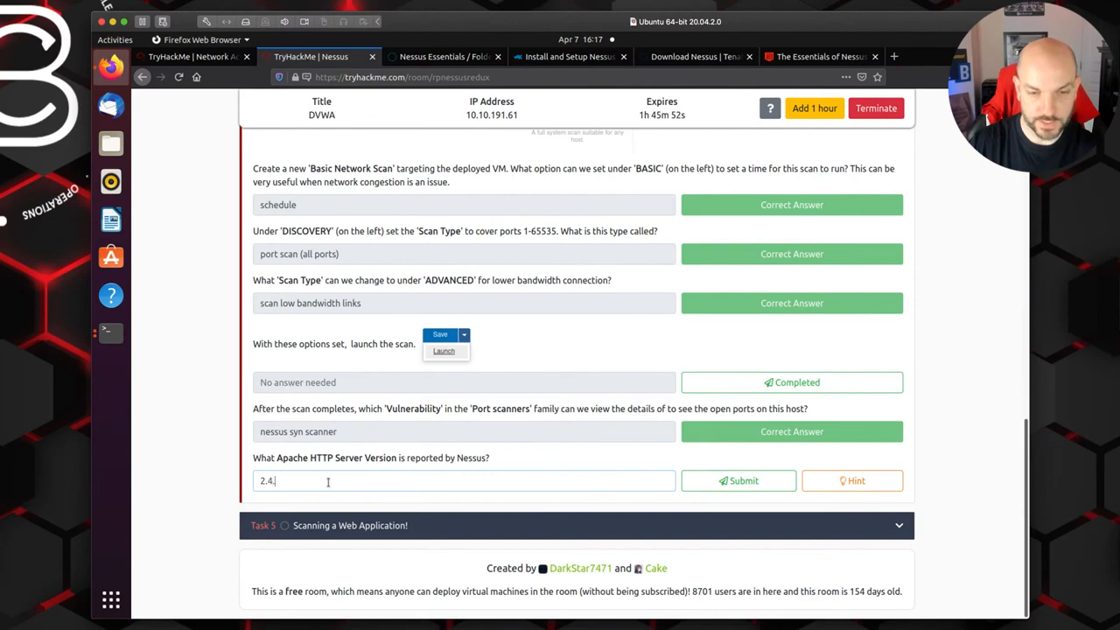
pyautogui.press('BackSpace')
pyautogui.press('BackSpace')
pyautogui.write('99')
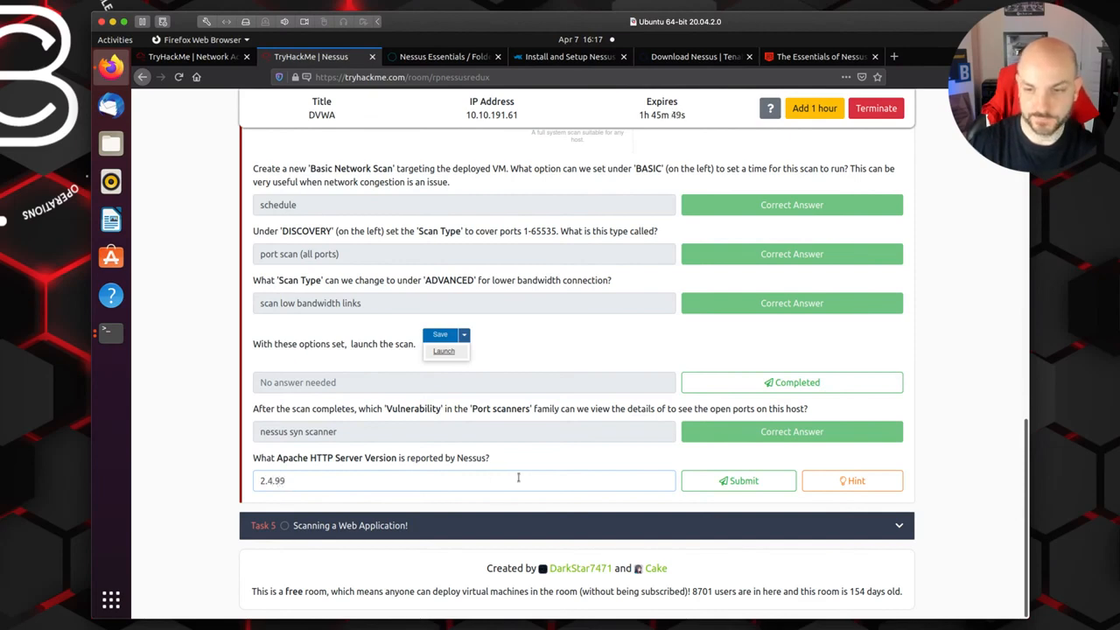
pyautogui.click(746, 481)
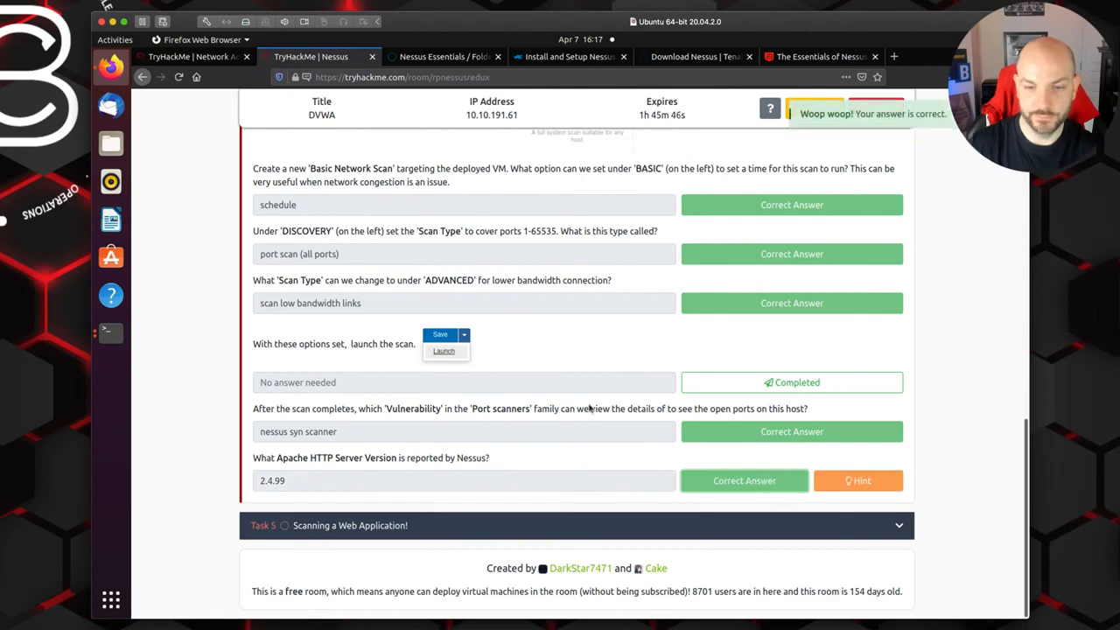
# Step: Expand Task 5, Scanning a Web Application!, to read its questions and go back to My Scans in Nessus
pyautogui.click(735, 526)
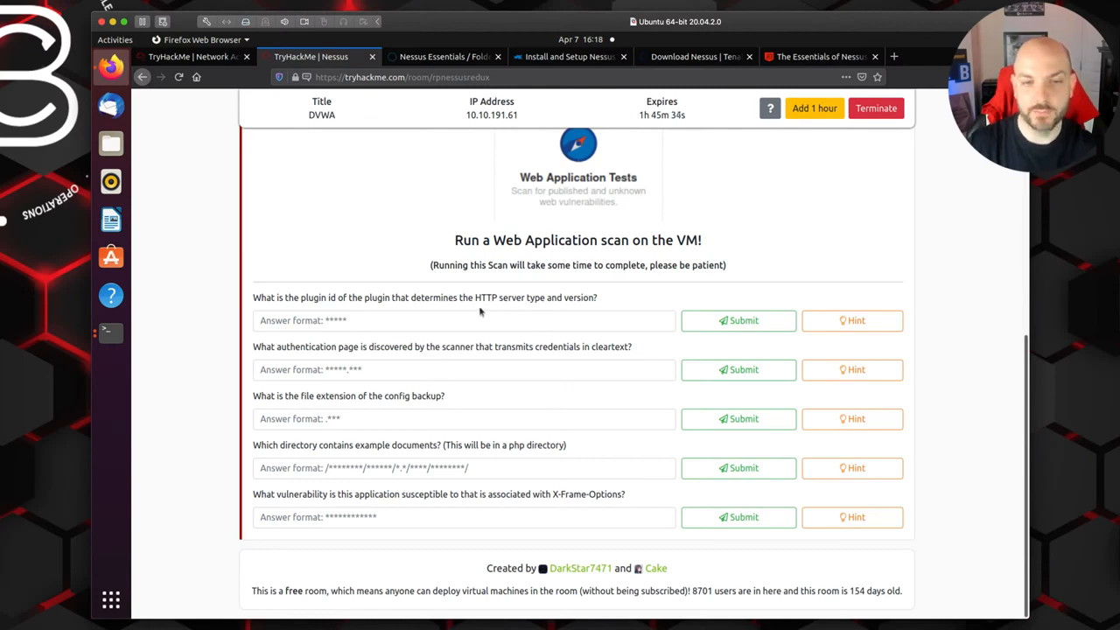
pyautogui.click(442, 57)
pyautogui.click(315, 140)
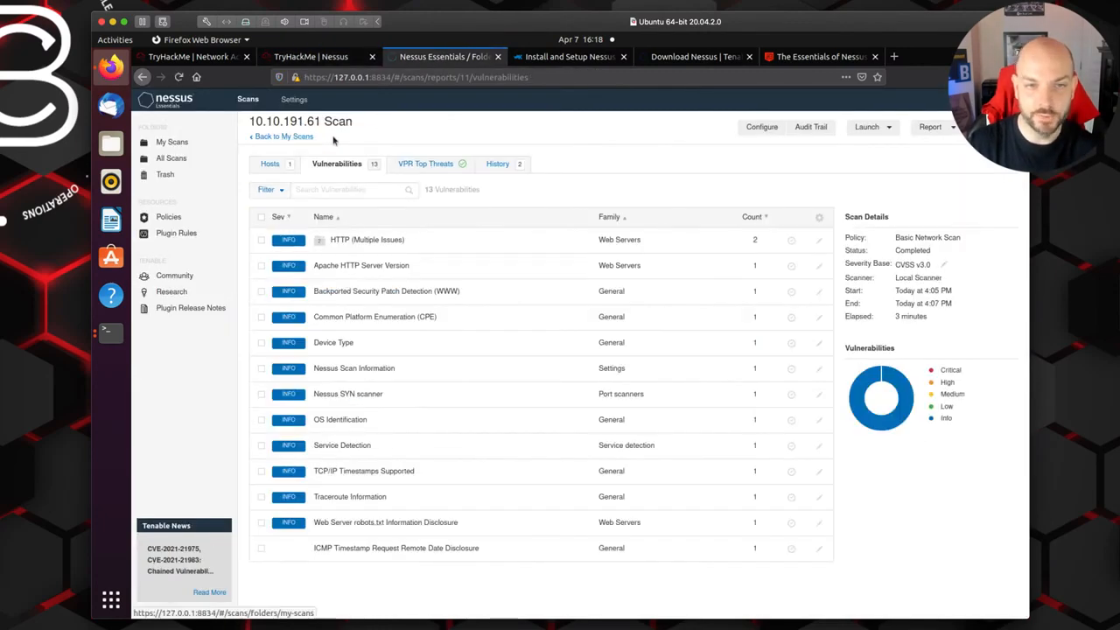
pyautogui.click(282, 137)
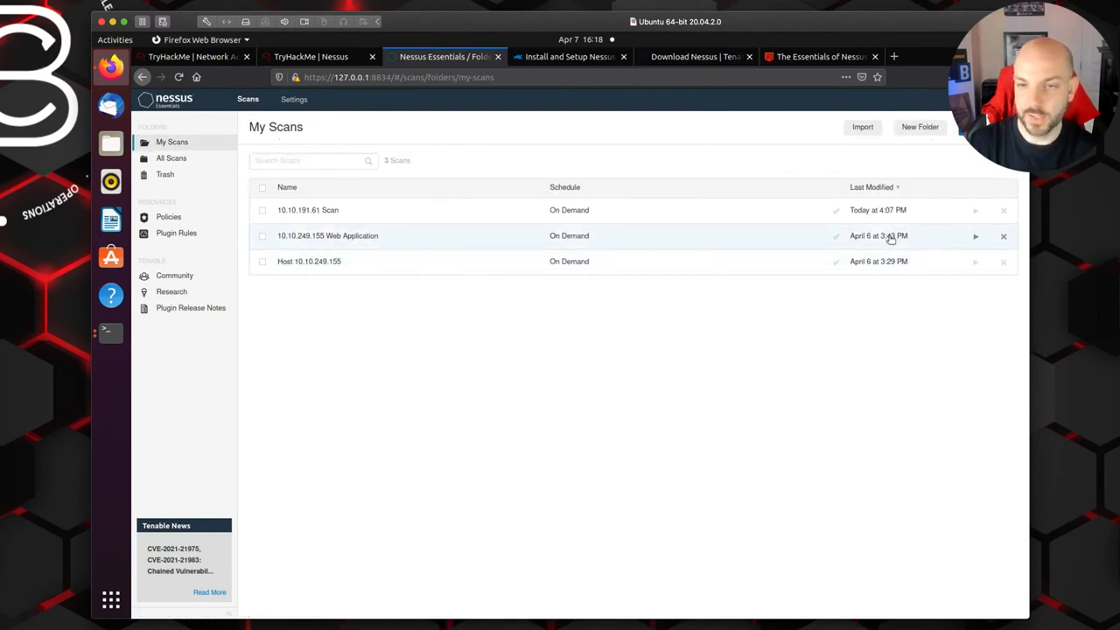
# Step: Open the configuration of the 10.10.249.155 Web Application scan and review its Discovery and Assessment settings
pyautogui.click(263, 236)
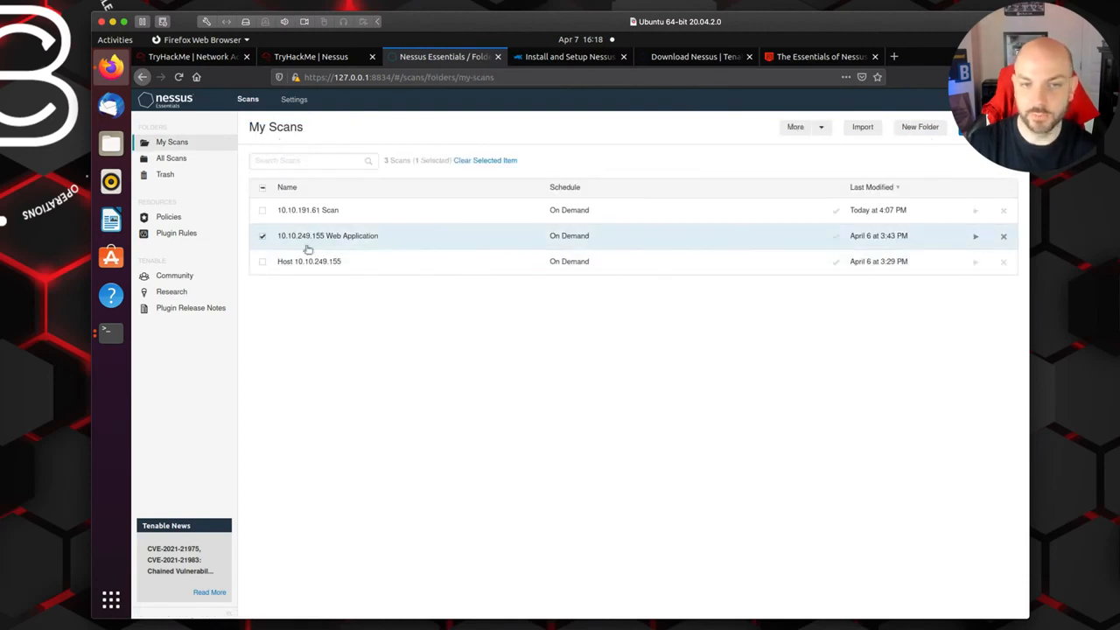
pyautogui.click(826, 130)
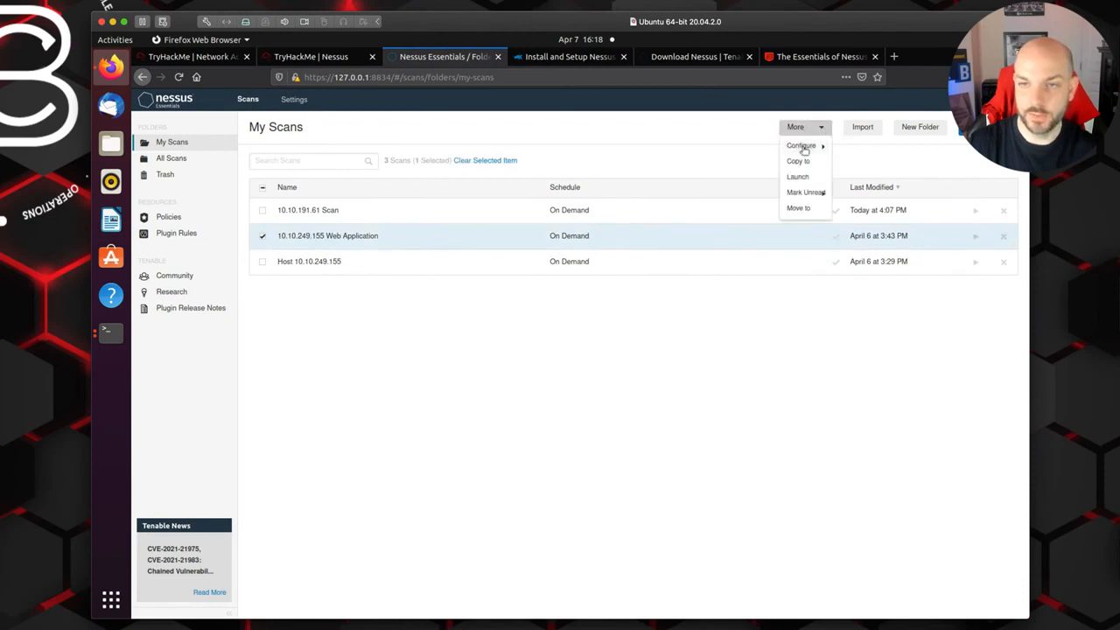
pyautogui.click(803, 147)
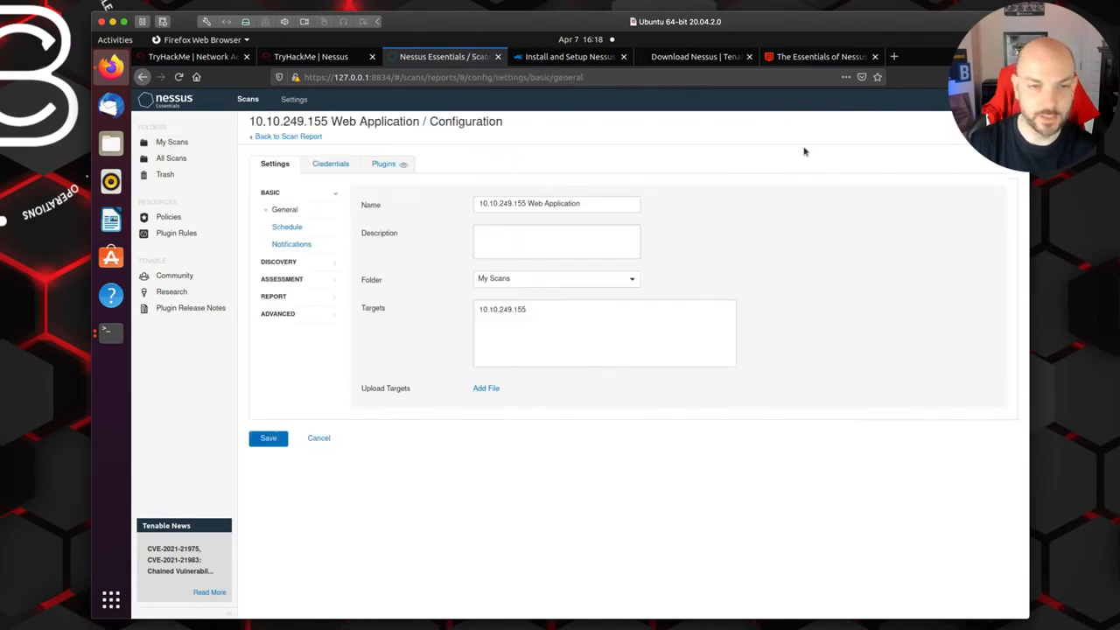
pyautogui.click(279, 262)
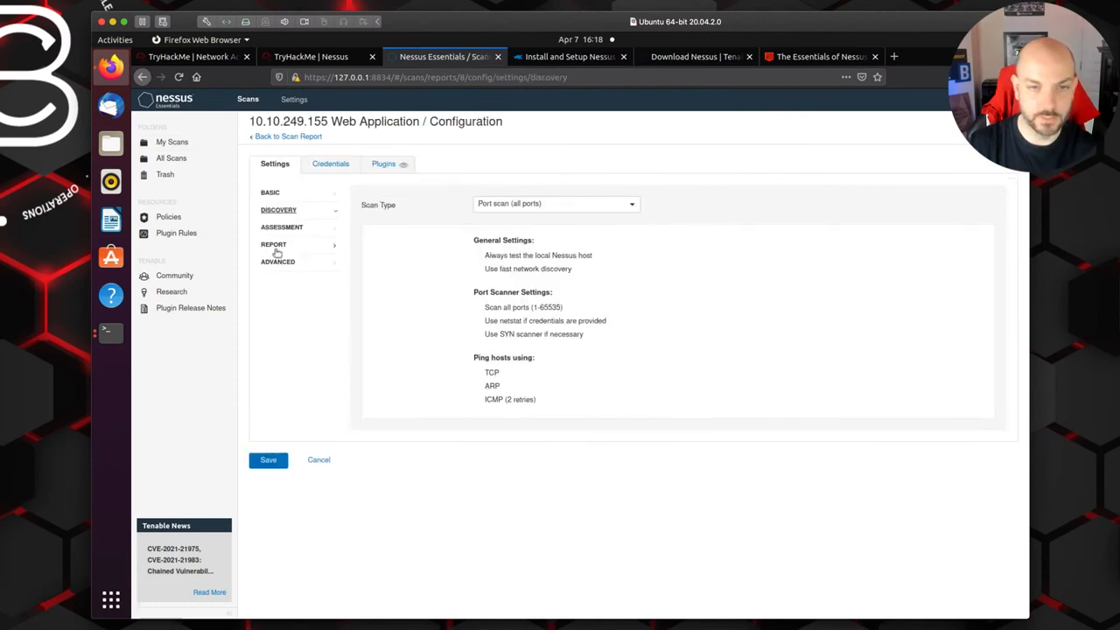
pyautogui.click(281, 229)
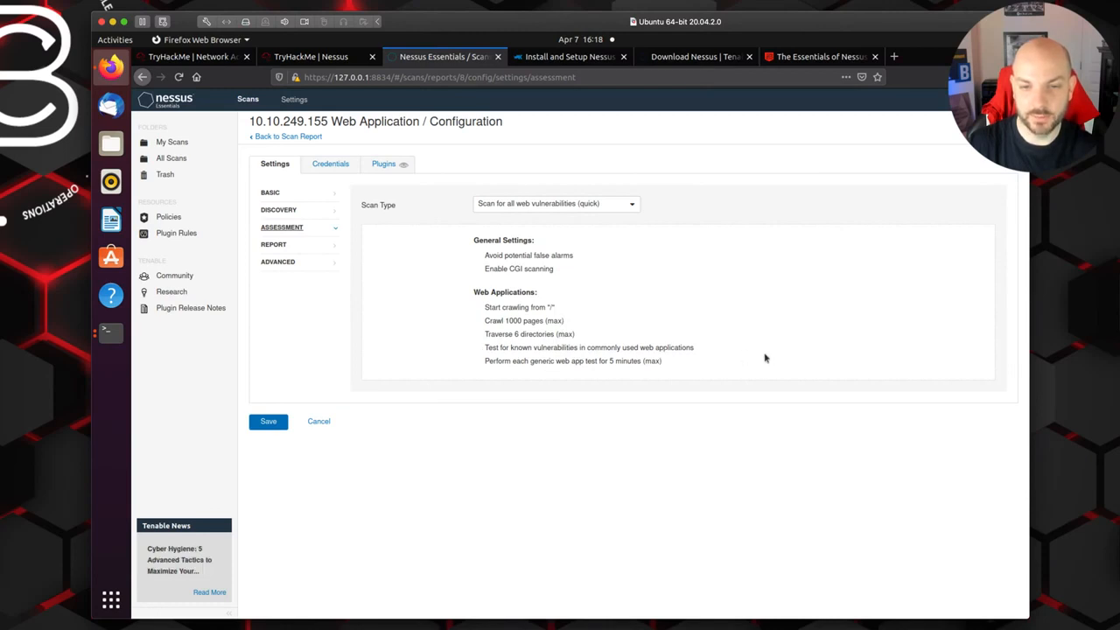
# Step: Try the assessment scan type "Scan for all web vulnerabilities (complex)" and restore "Scan for all web vulnerabilities (quick)"
pyautogui.click(634, 206)
pyautogui.click(590, 253)
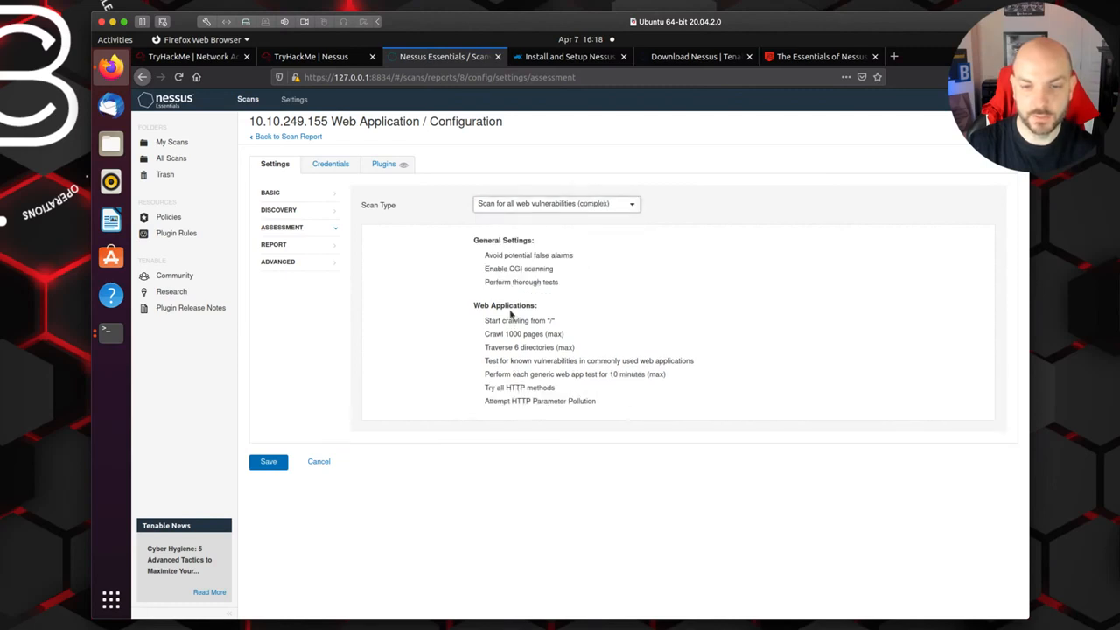
pyautogui.click(633, 208)
pyautogui.click(574, 238)
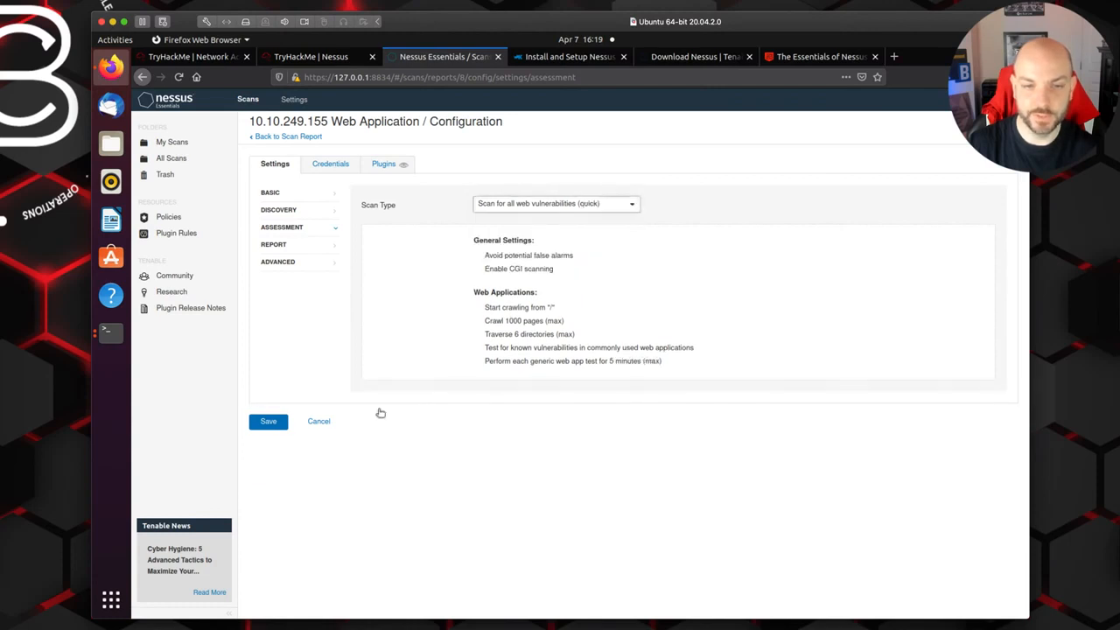
# Step: Open host 10.10.249.155's vulnerabilities from the scan report and inspect the Web Server (Multiple Issues) group
pyautogui.click(300, 138)
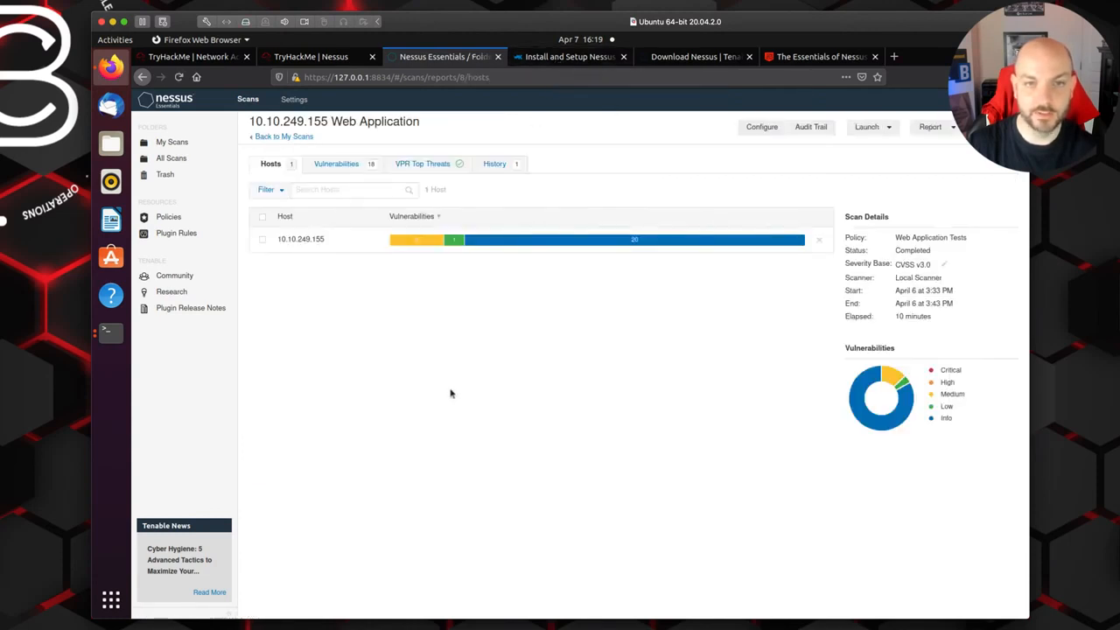
pyautogui.click(367, 245)
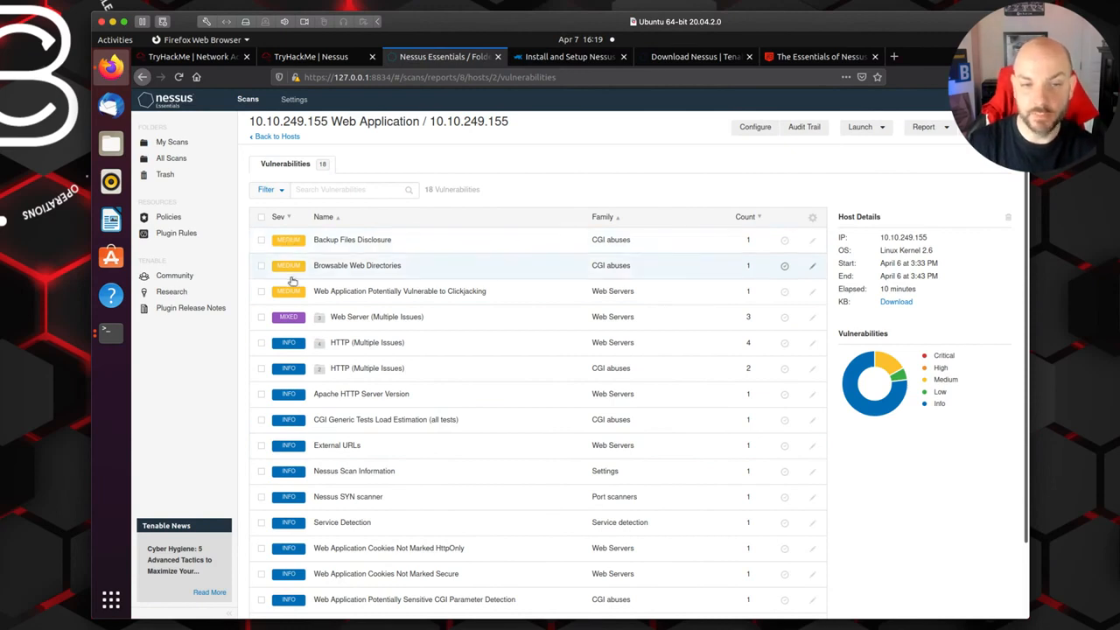
pyautogui.click(381, 320)
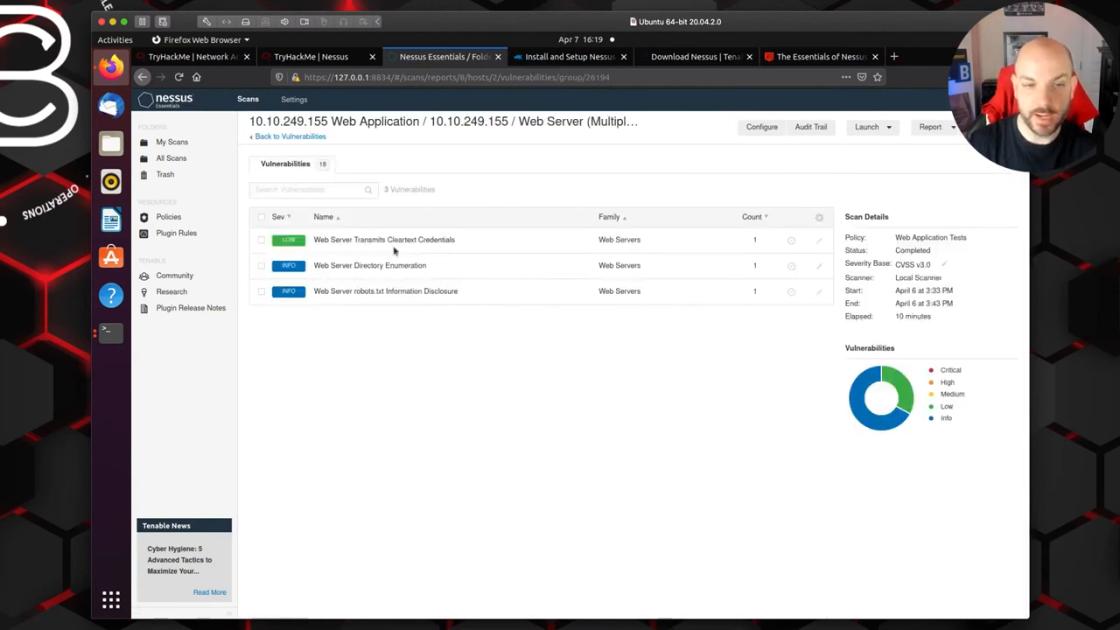
pyautogui.click(294, 137)
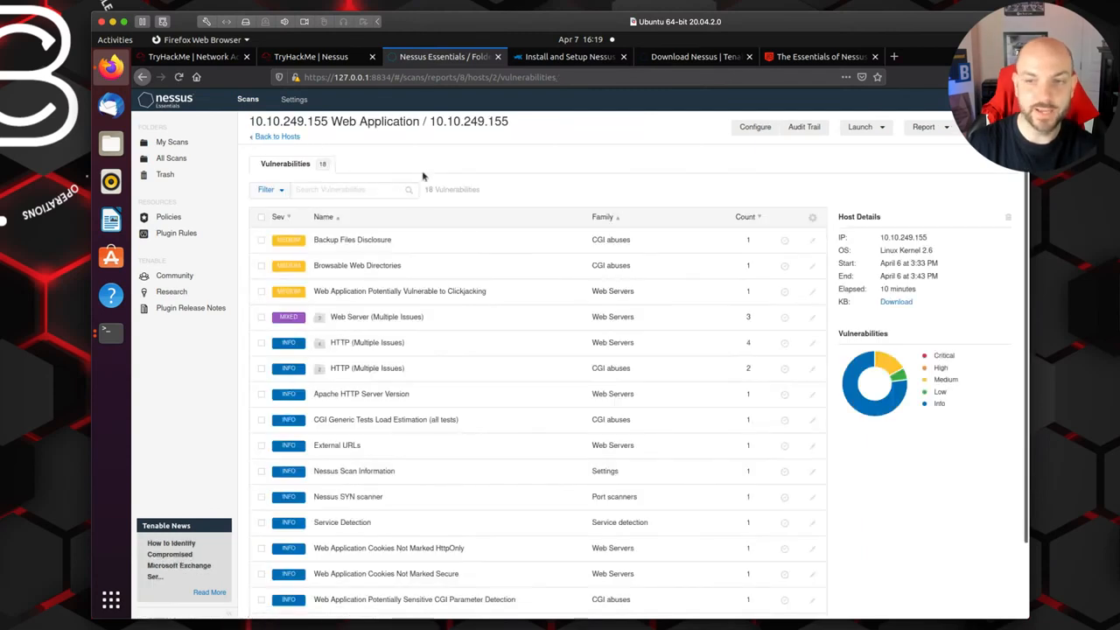
# Step: Reread the Task 5 web application scan questions in TryHackMe
pyautogui.click(329, 57)
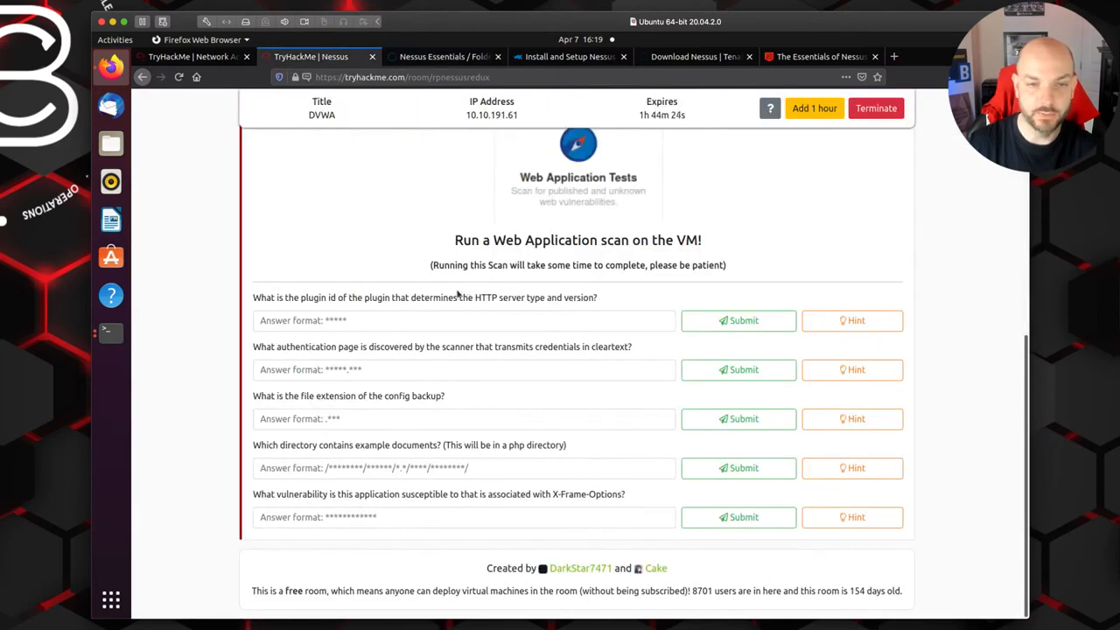
pyautogui.scroll(3, 370, 317)
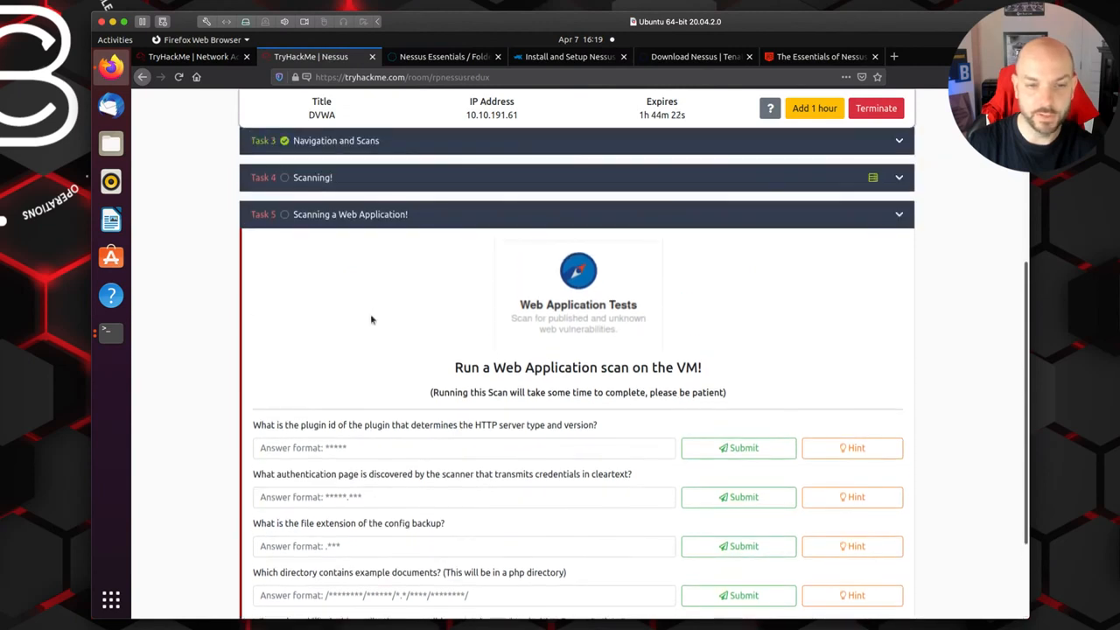
pyautogui.scroll(-2, 348, 350)
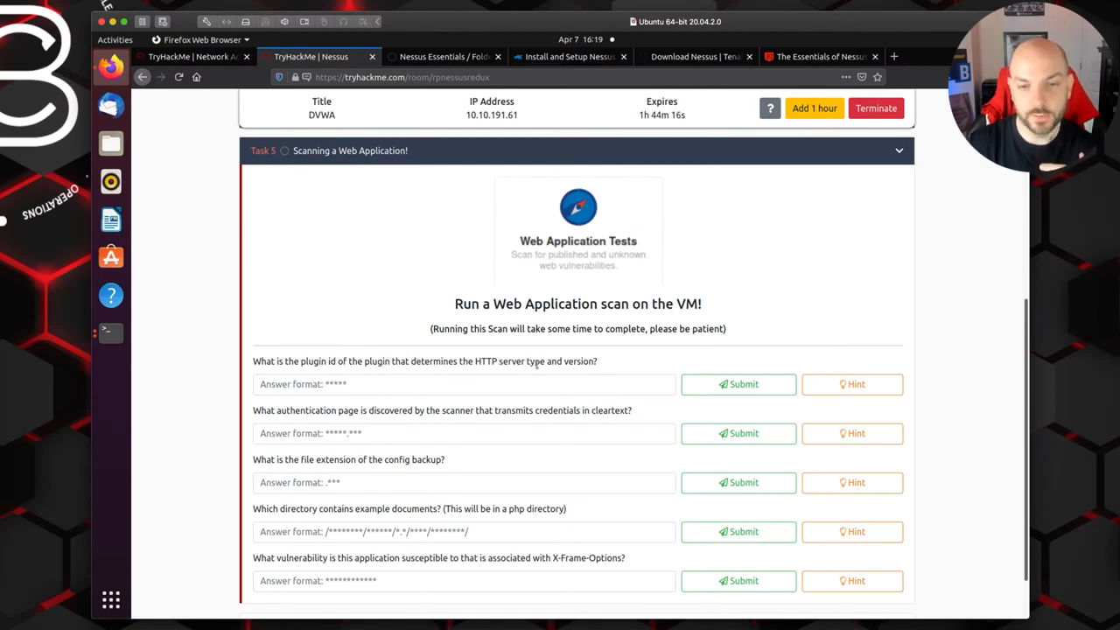
# Step: Look through the web application scan's findings in Nessus and check the Web Server (Multiple Issues) group for the HTTP server version plugin
pyautogui.click(445, 58)
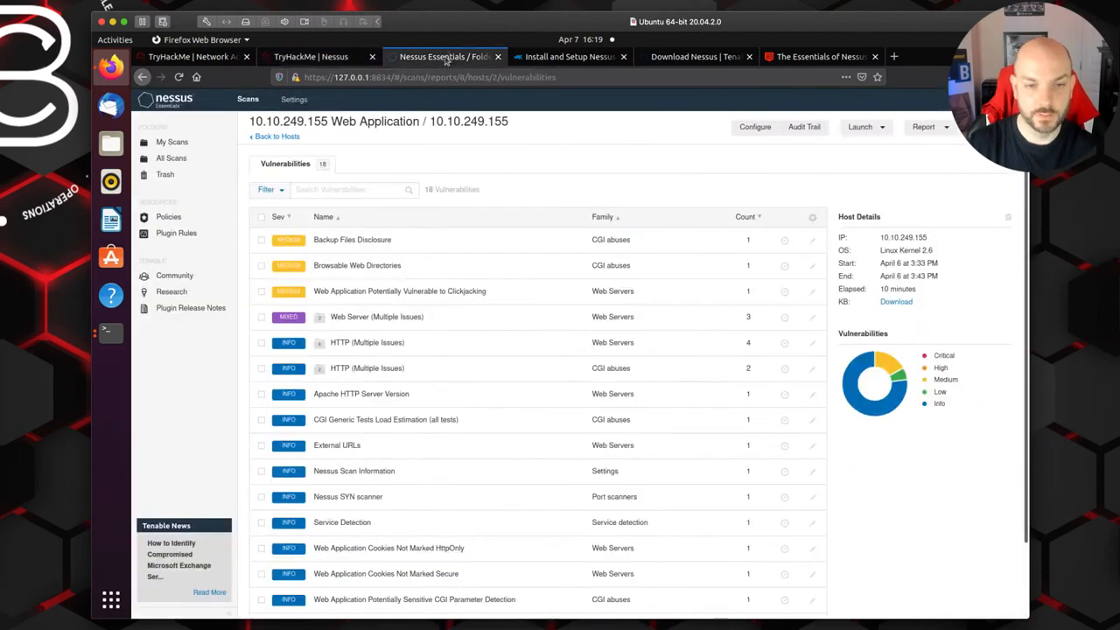
pyautogui.scroll(-1, 537, 425)
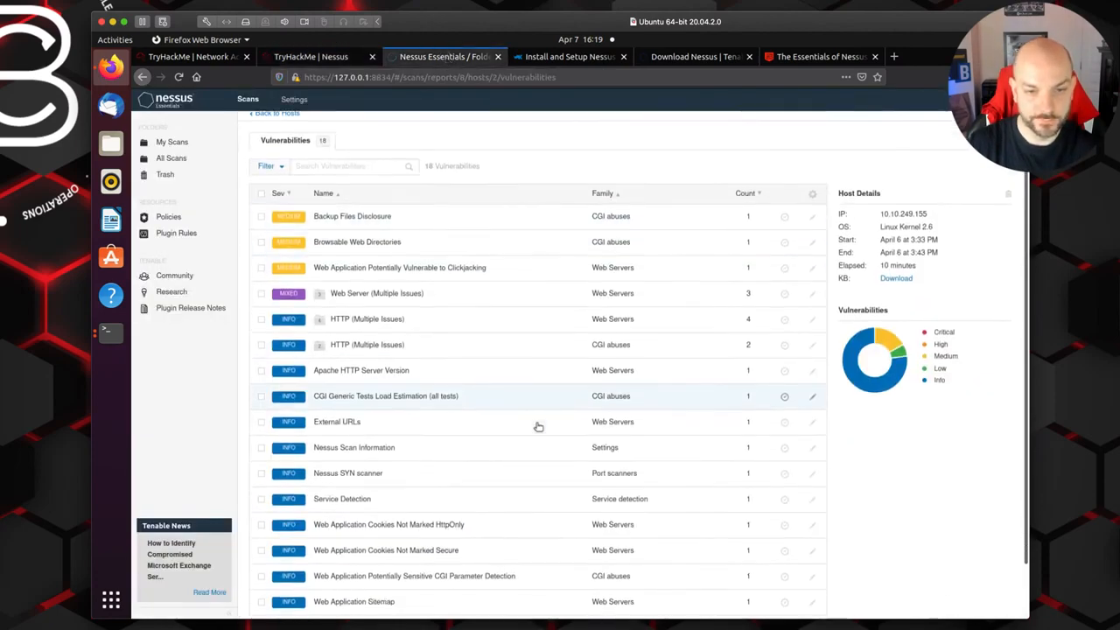
pyautogui.scroll(-2, 538, 426)
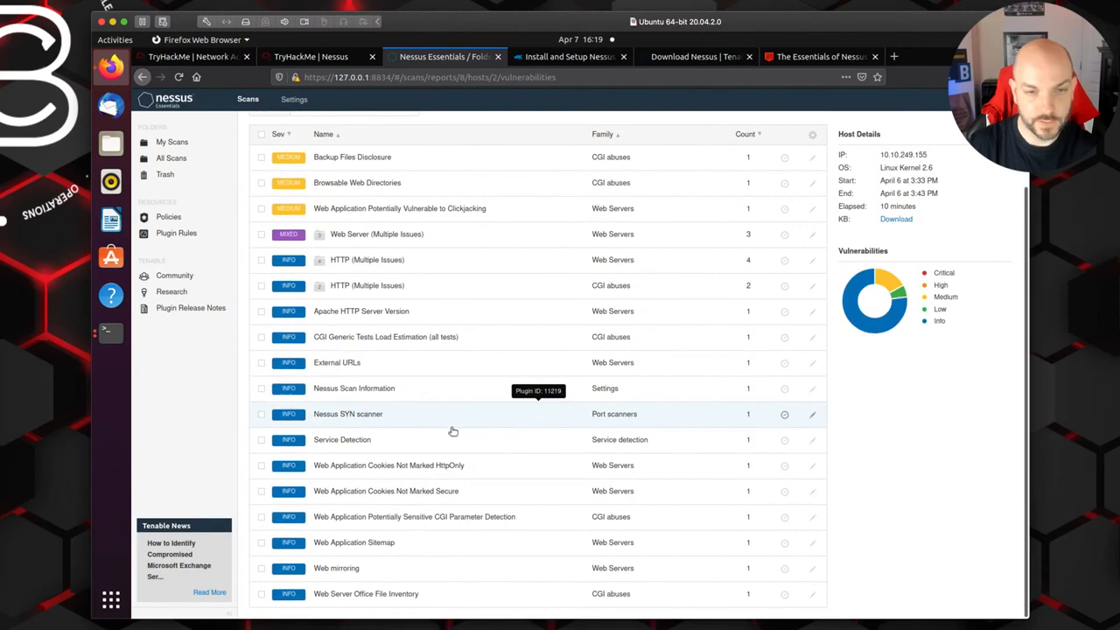
pyautogui.click(365, 234)
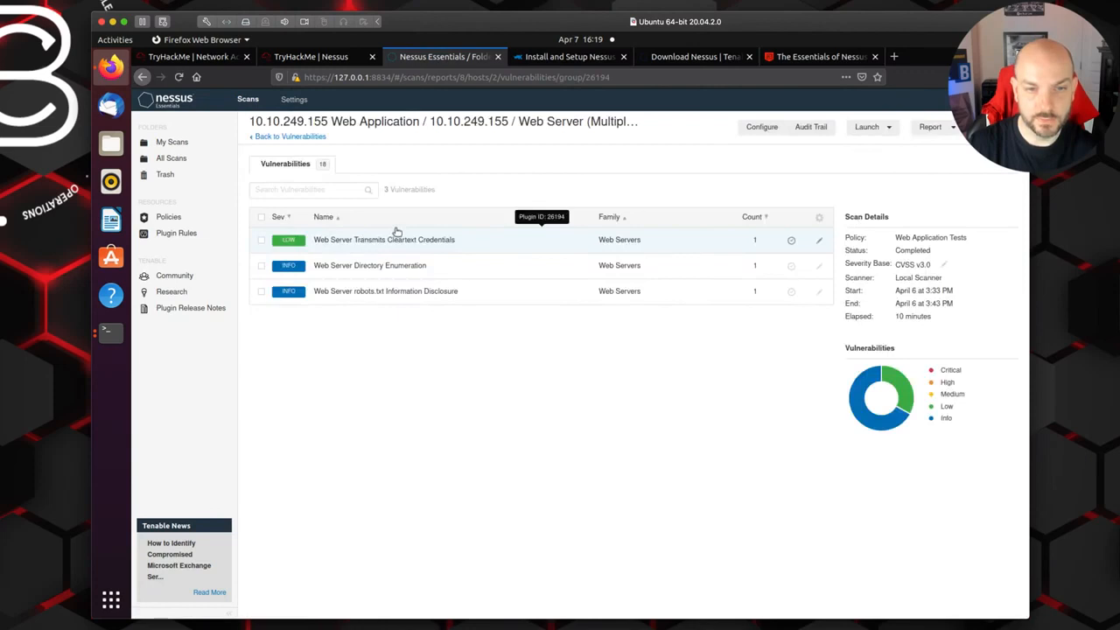
pyautogui.click(287, 136)
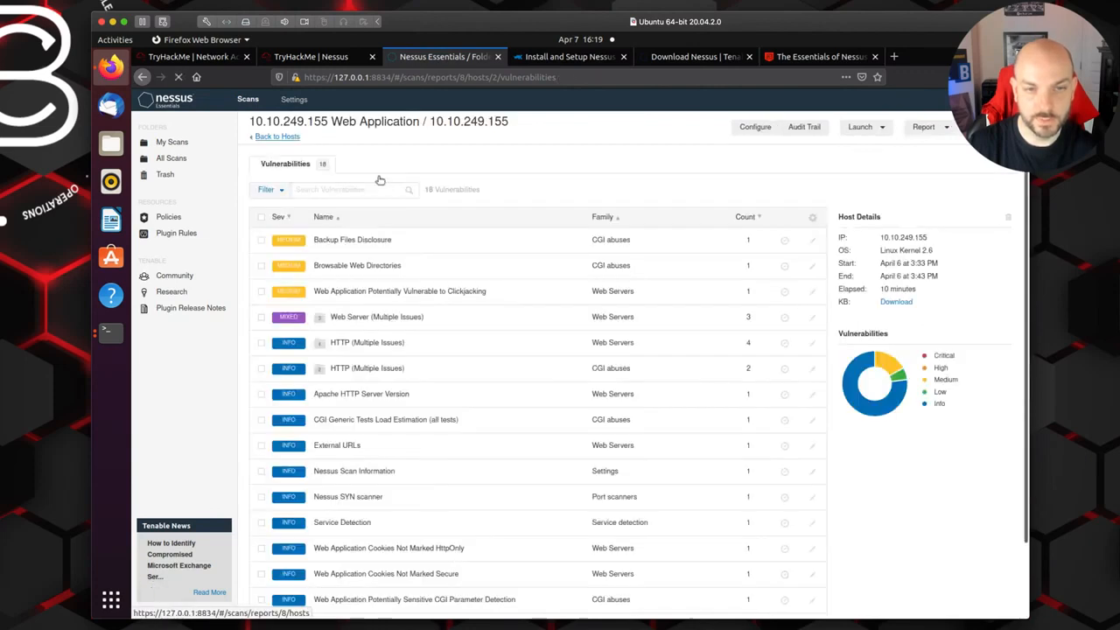
# Step: Recheck the plugin ID question in TryHackMe and examine the full vulnerabilities list in Nessus for a matching finding
pyautogui.click(312, 57)
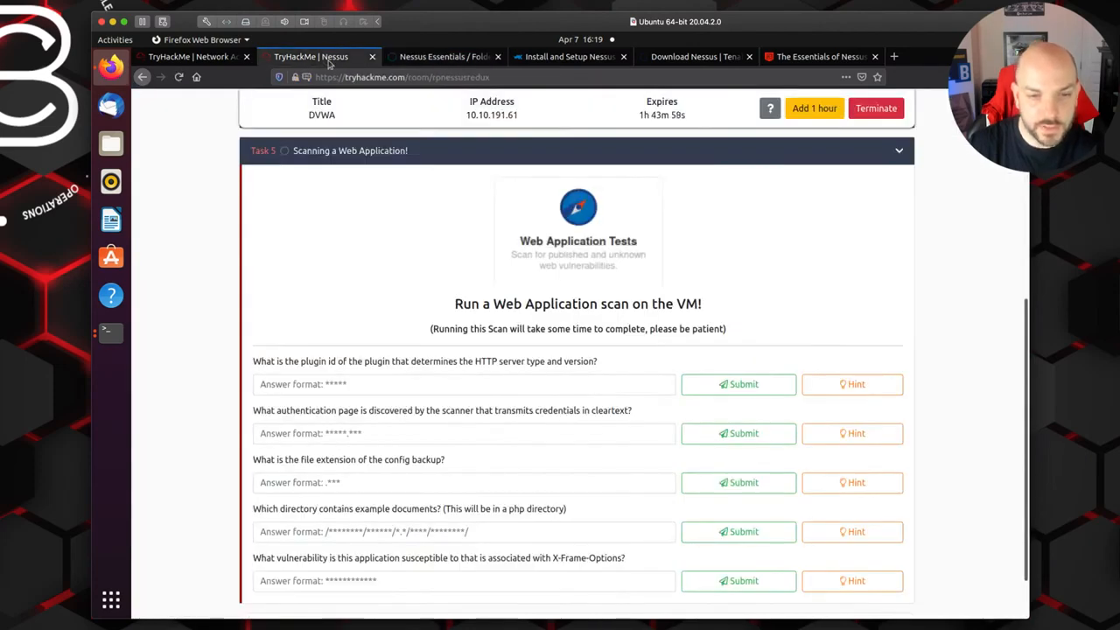
pyautogui.click(449, 57)
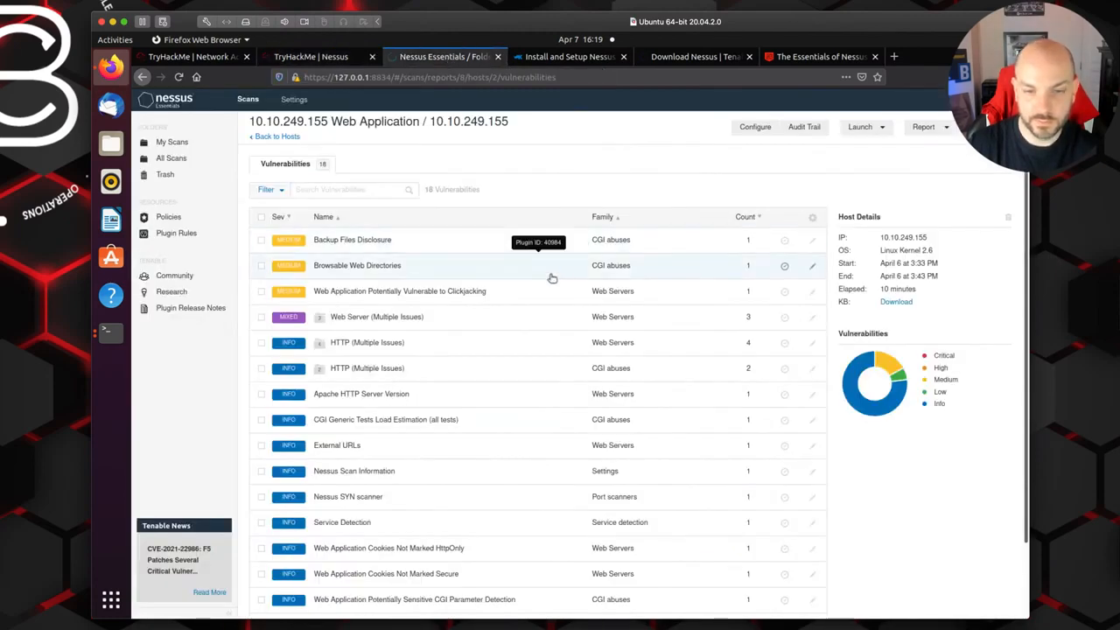
pyautogui.scroll(-1, 552, 279)
pyautogui.scroll(-2, 552, 278)
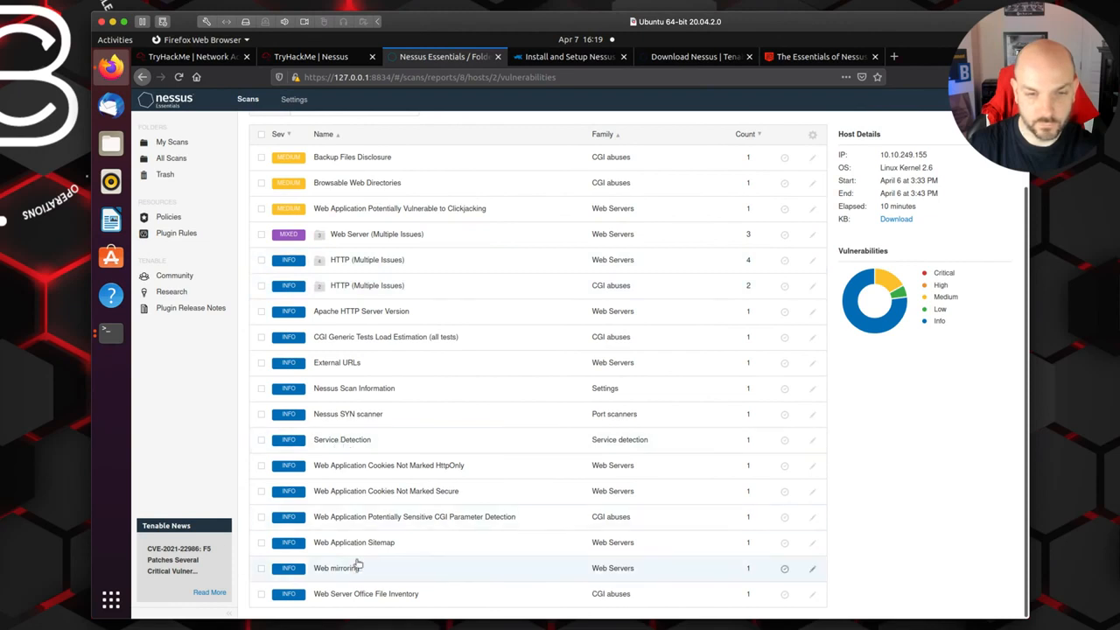
pyautogui.scroll(2, 354, 493)
pyautogui.scroll(1, 355, 493)
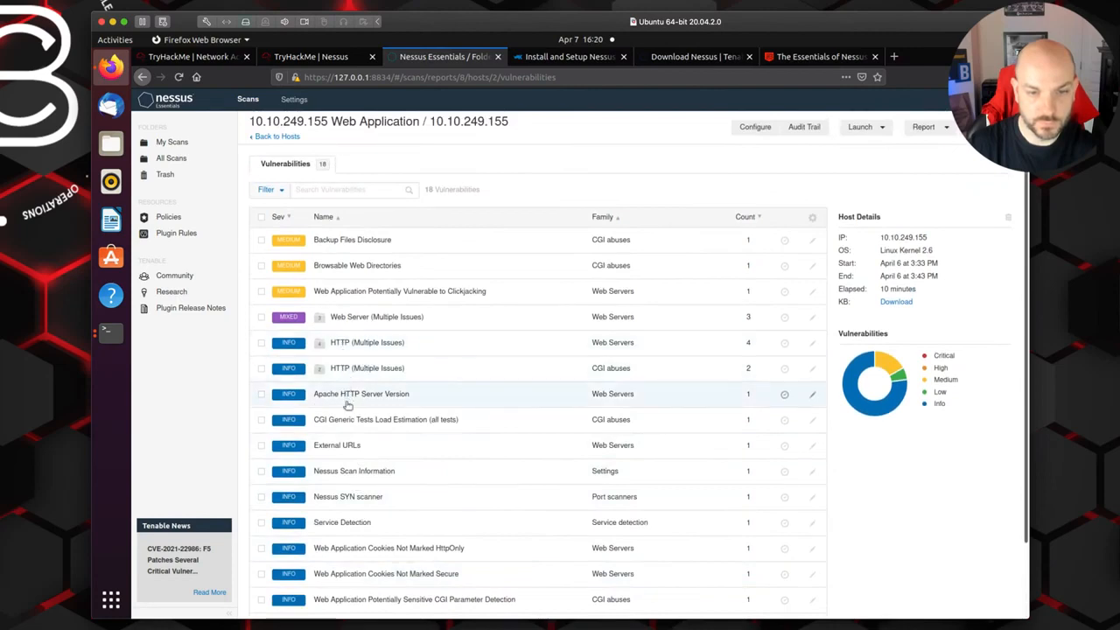
# Step: Read the hint for the HTTP server type and version plugin ID question in TryHackMe's Task 5
pyautogui.click(308, 58)
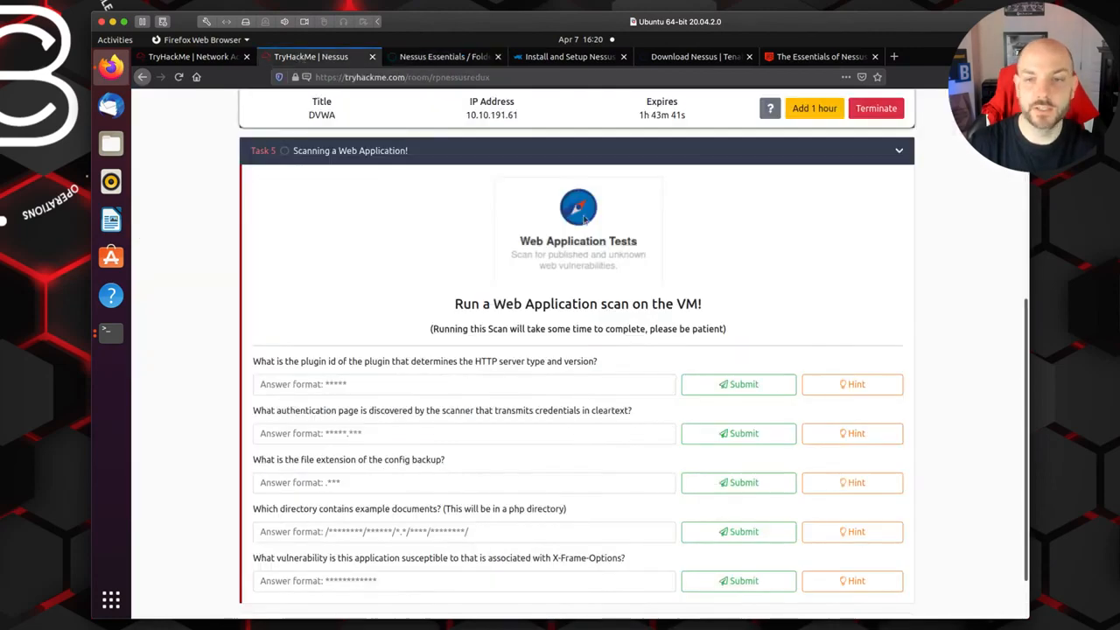
pyautogui.click(851, 389)
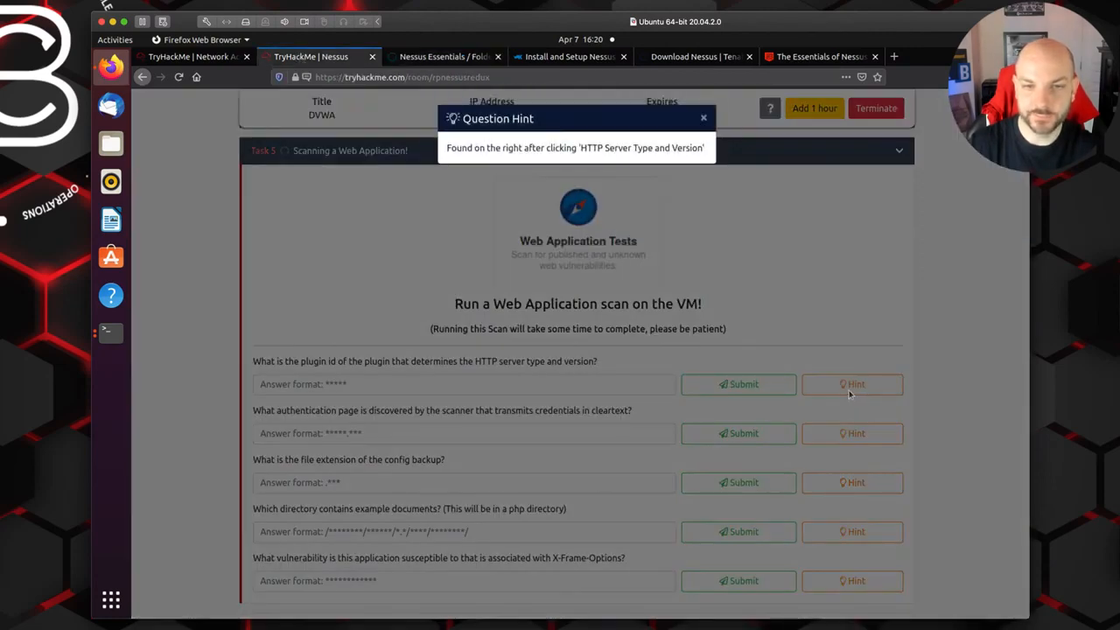
pyautogui.click(708, 116)
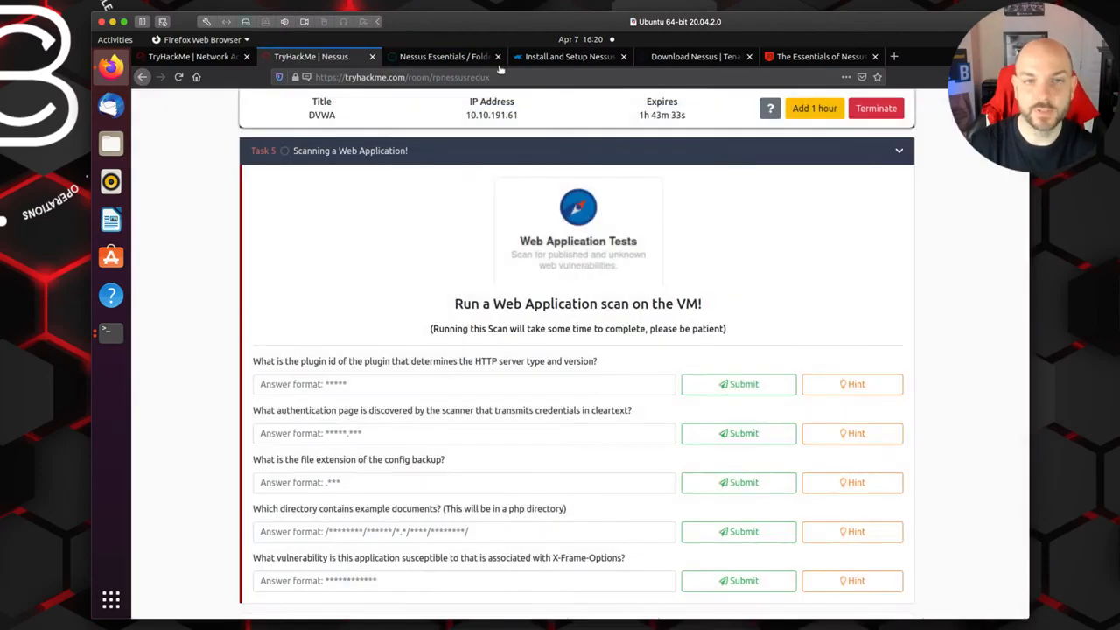
# Step: Open the HTTP Server Type and Version finding in Nessus, inside the Web Servers family's HTTP (Multiple Issues) group
pyautogui.click(448, 56)
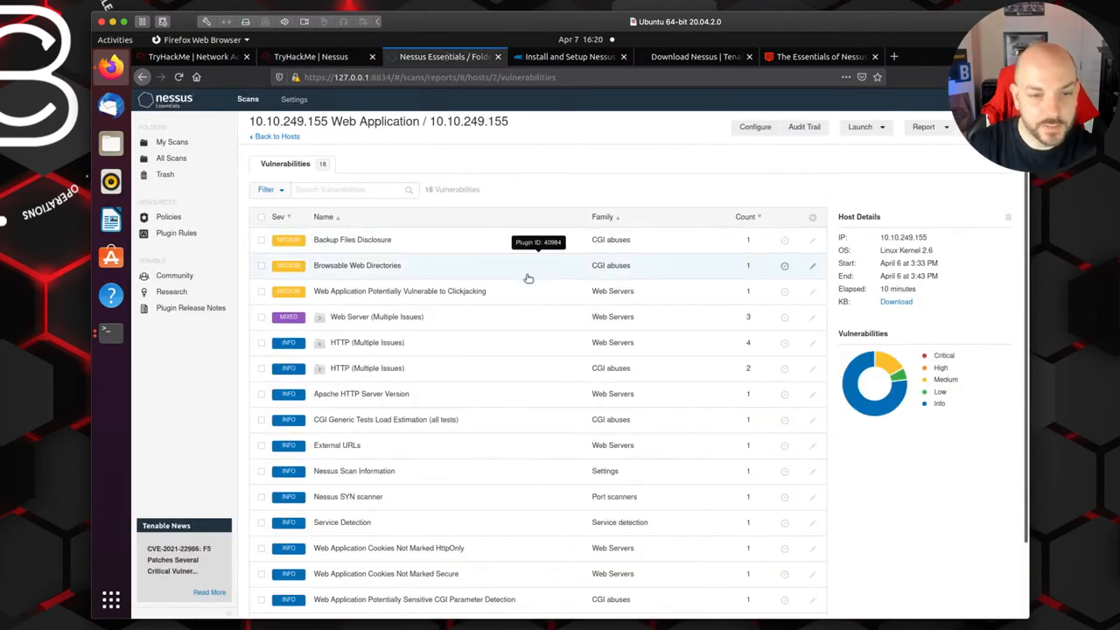
pyautogui.scroll(-2, 545, 339)
pyautogui.scroll(-2, 545, 339)
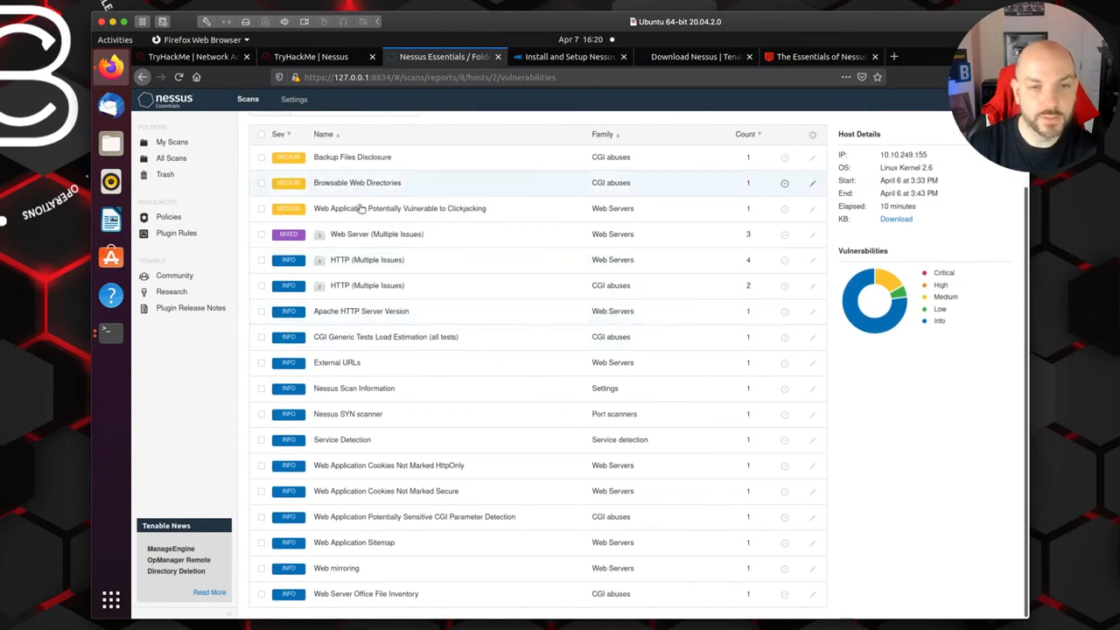
pyautogui.click(363, 259)
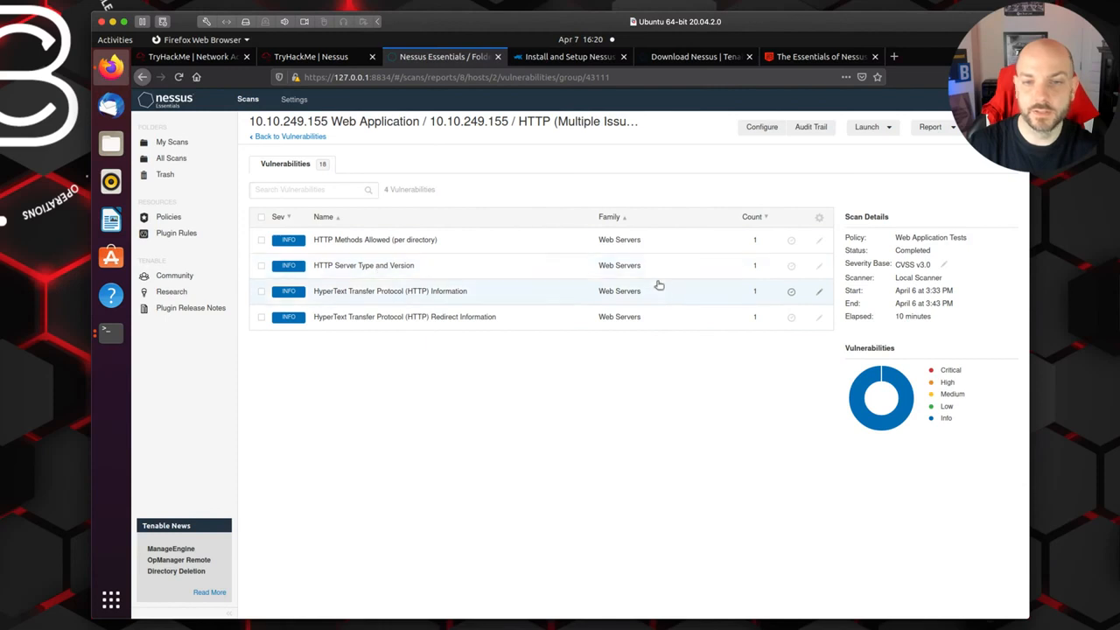
pyautogui.click(377, 265)
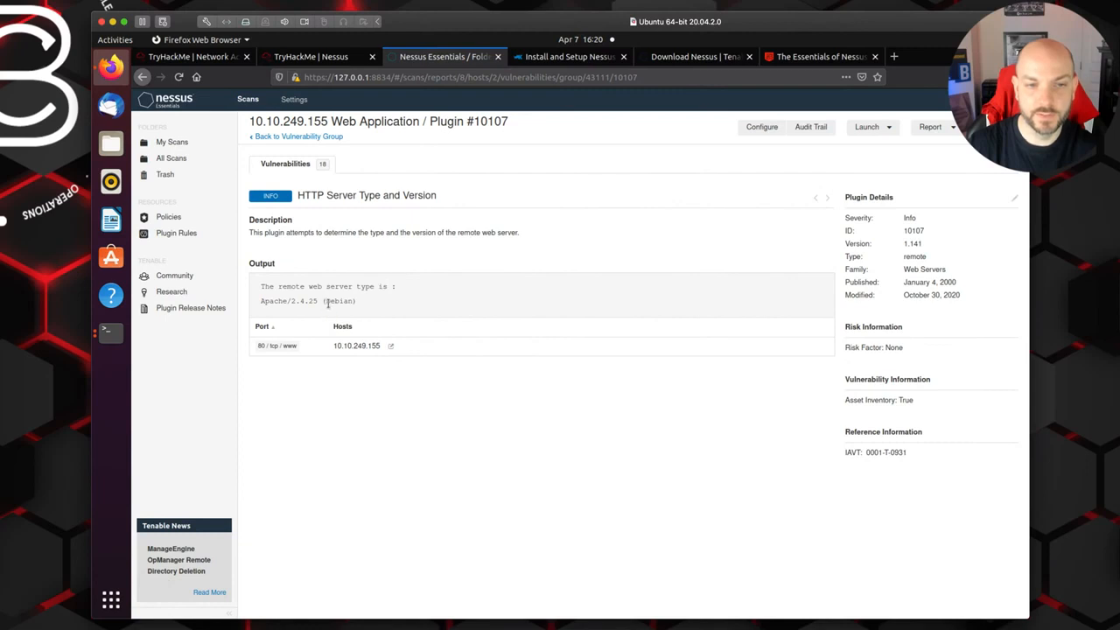
# Step: Look up the plugin ID in the finding's details for the first Task 5 question and return to TryHackMe
pyautogui.click(311, 56)
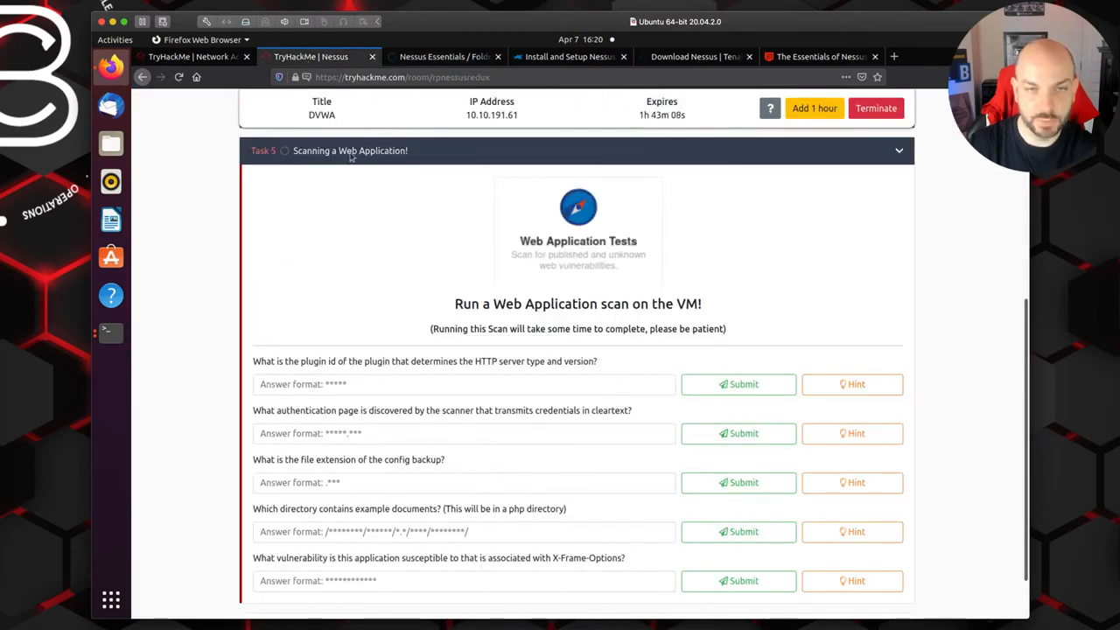
pyautogui.click(439, 58)
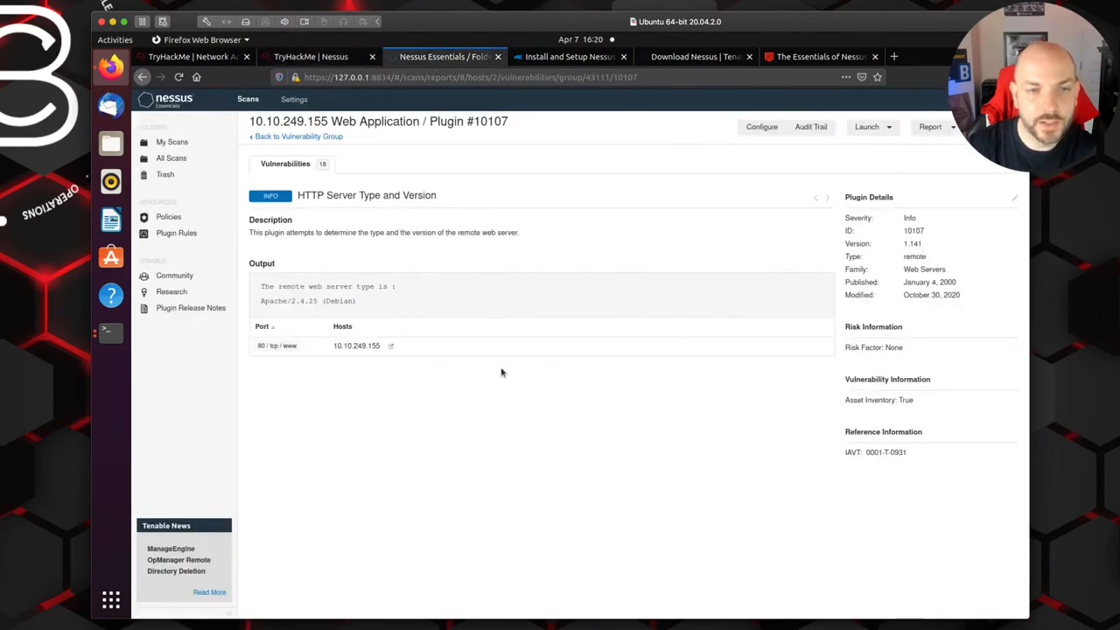
pyautogui.doubleClick(914, 230)
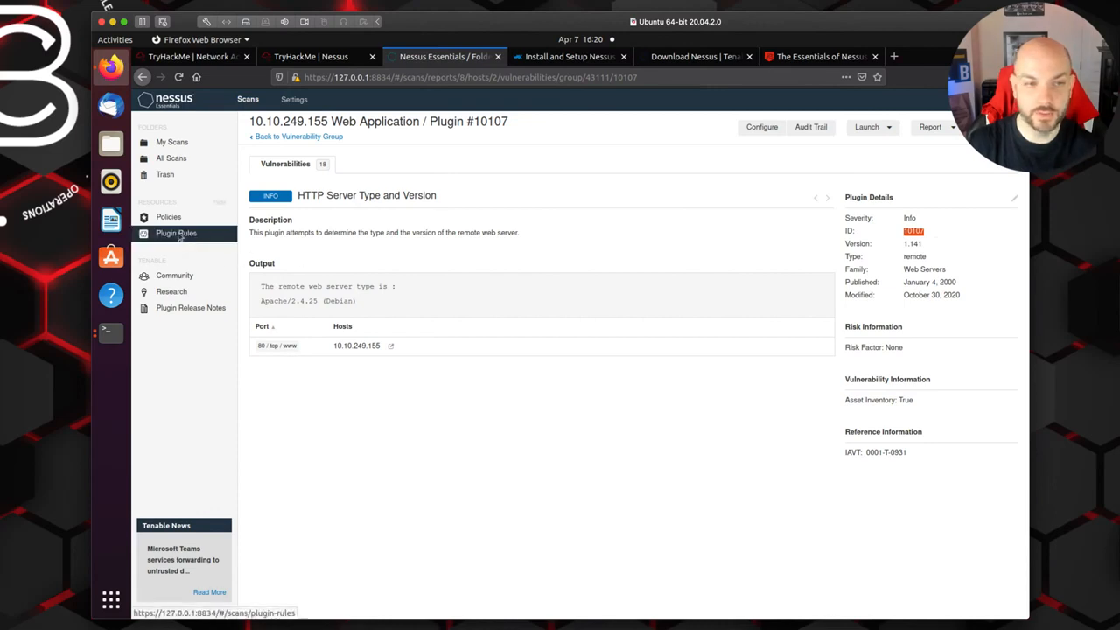
pyautogui.click(904, 245)
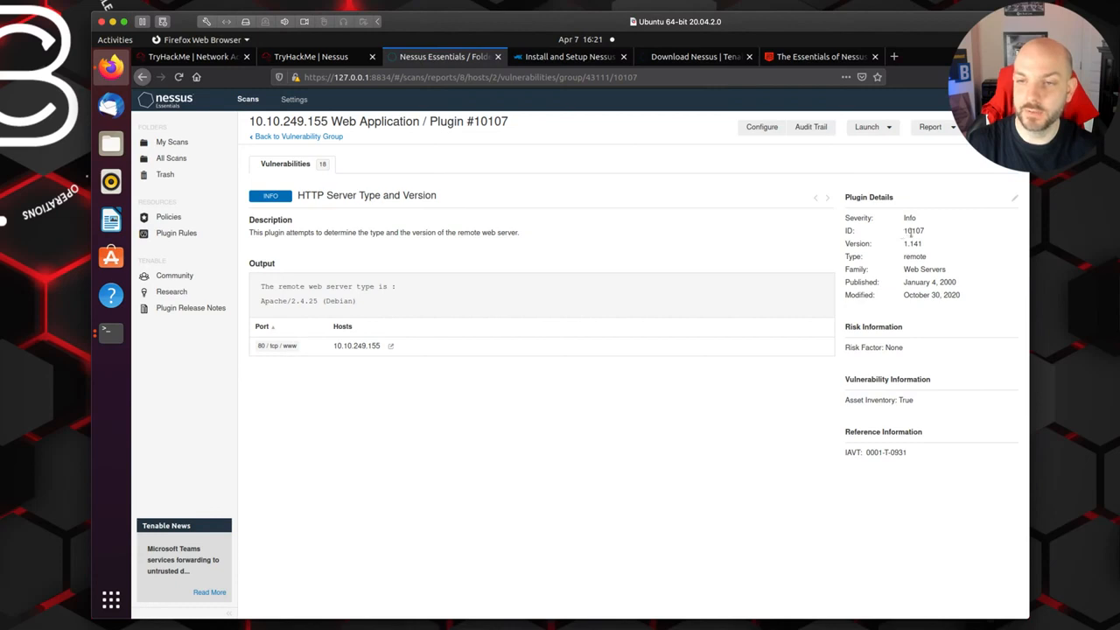
pyautogui.click(332, 58)
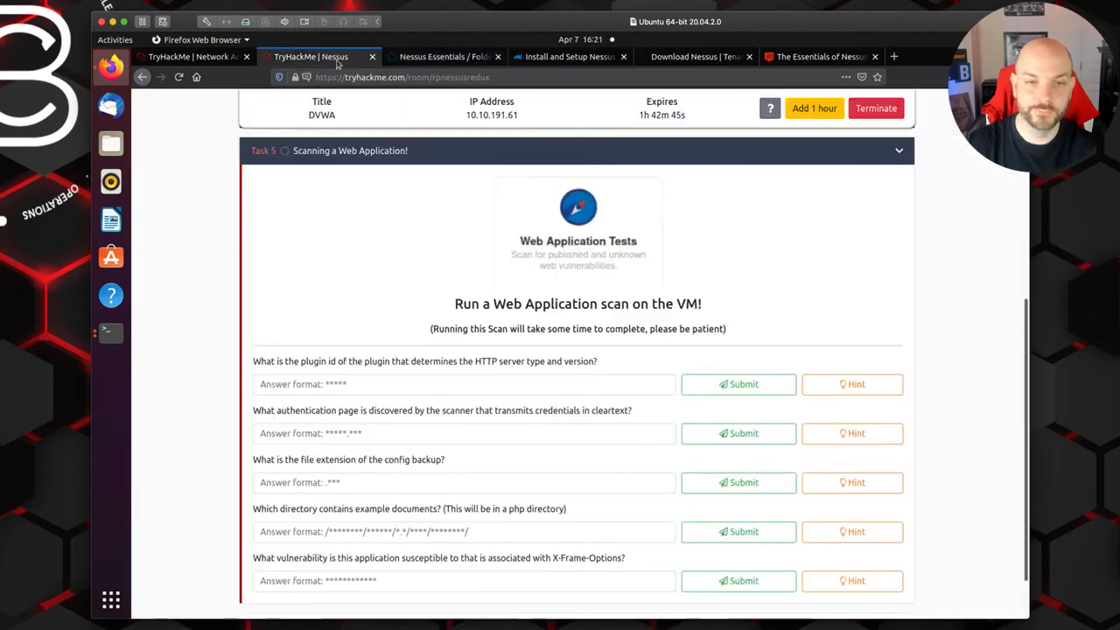
# Step: Submit 10107 as the answer to Task 5's HTTP server type and version plugin ID question
pyautogui.click(305, 385)
pyautogui.write('10107')
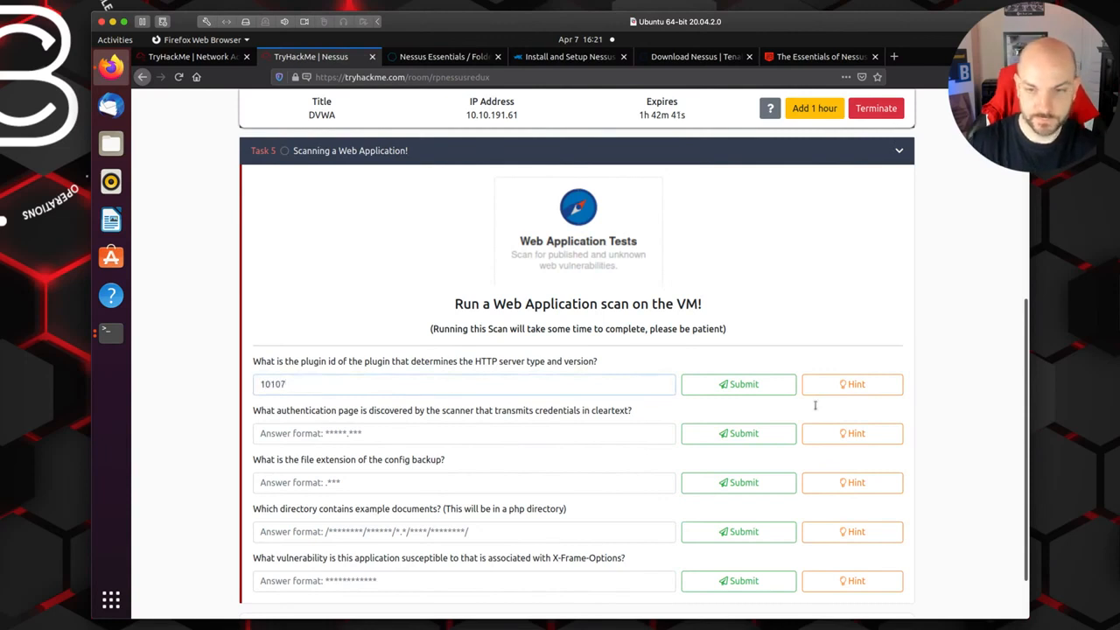
pyautogui.click(731, 391)
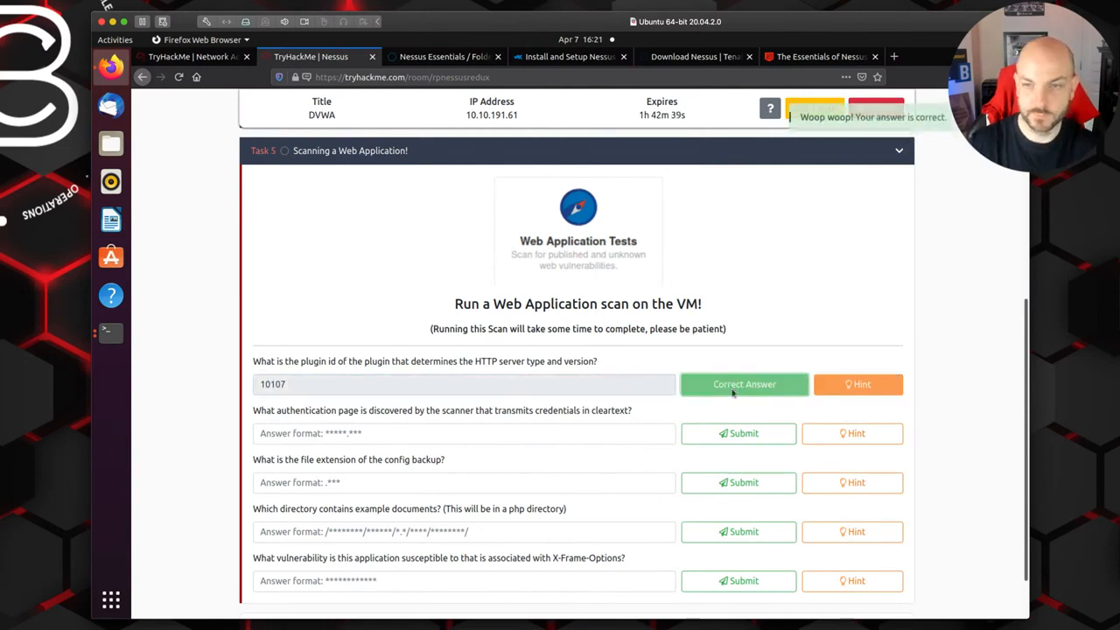
# Step: Switch to Nessus and open the Web Server Transmits Cleartext Credentials finding inside the Web Server (Multiple Issues) group
pyautogui.click(453, 60)
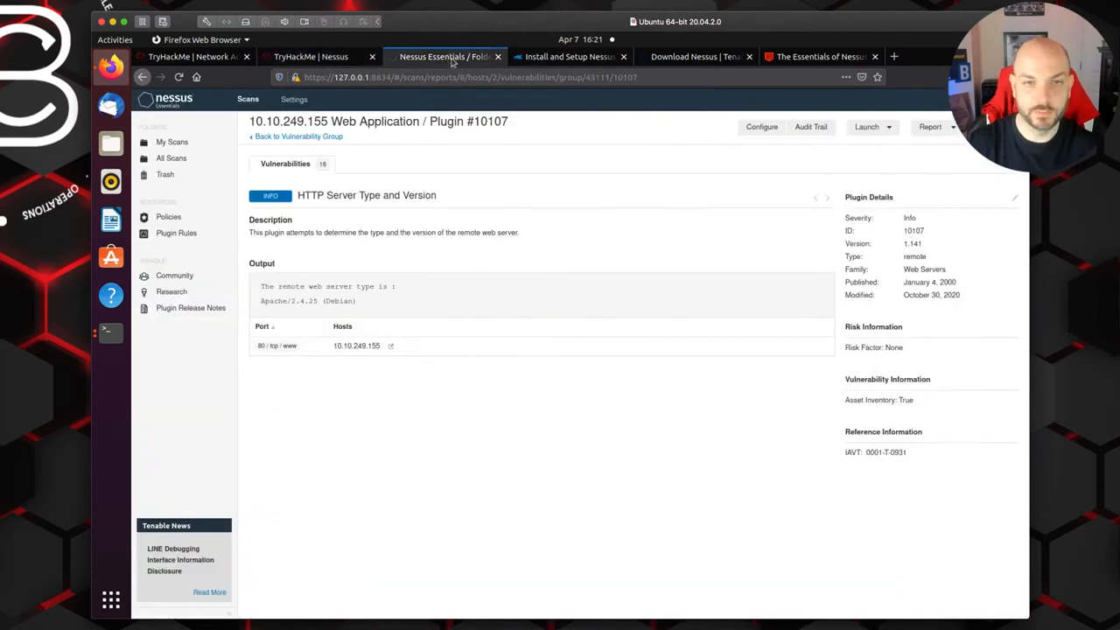
pyautogui.click(290, 137)
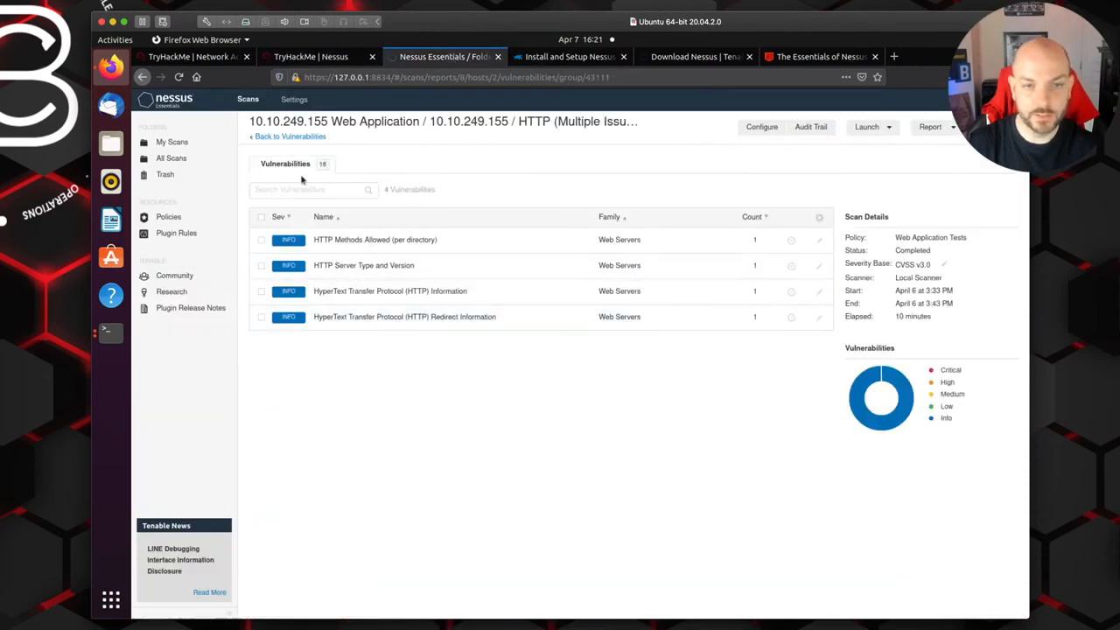
pyautogui.click(283, 140)
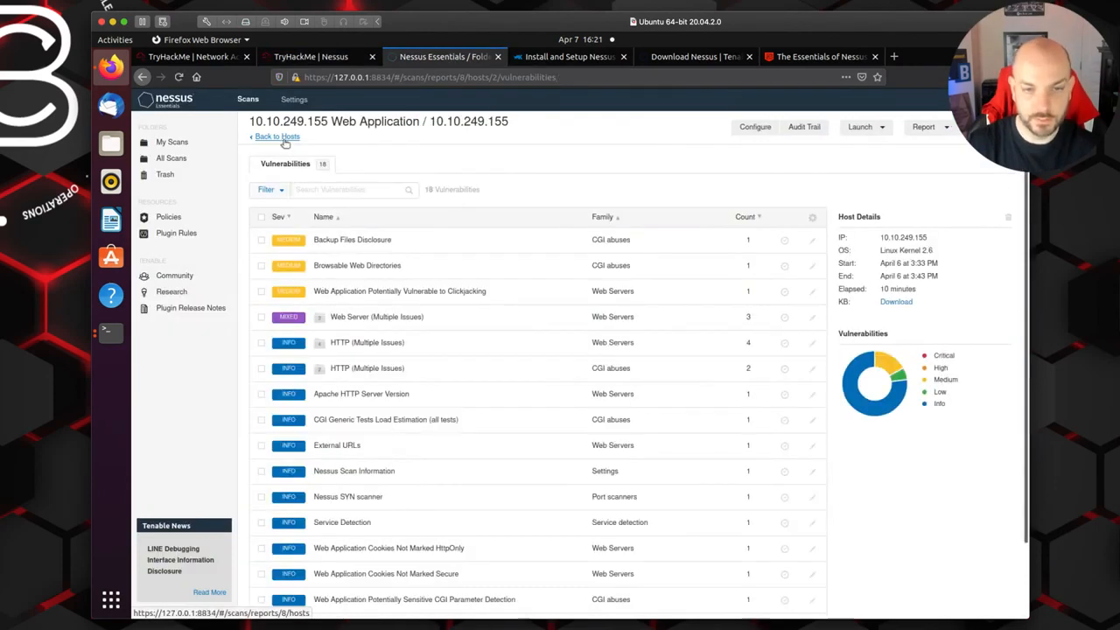
pyautogui.scroll(-1, 470, 390)
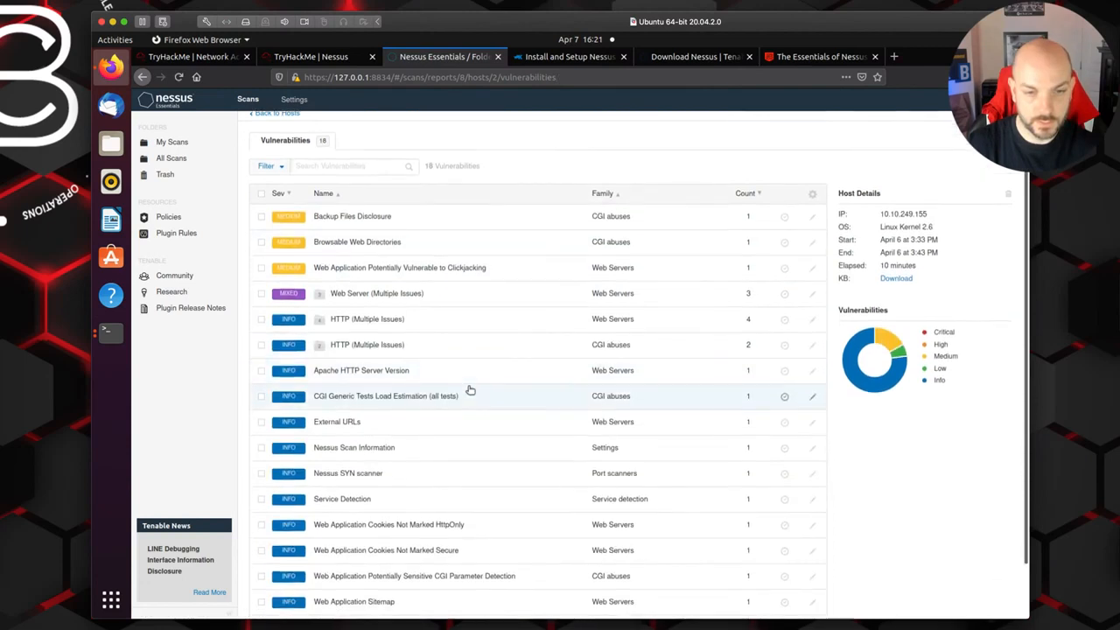
pyautogui.click(386, 273)
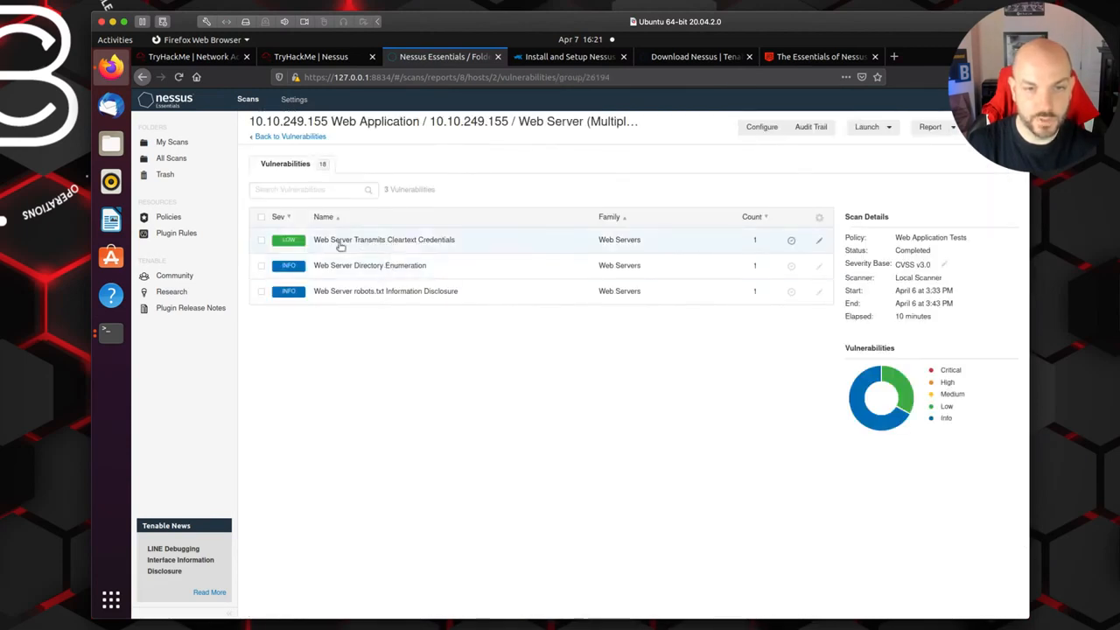
pyautogui.click(392, 246)
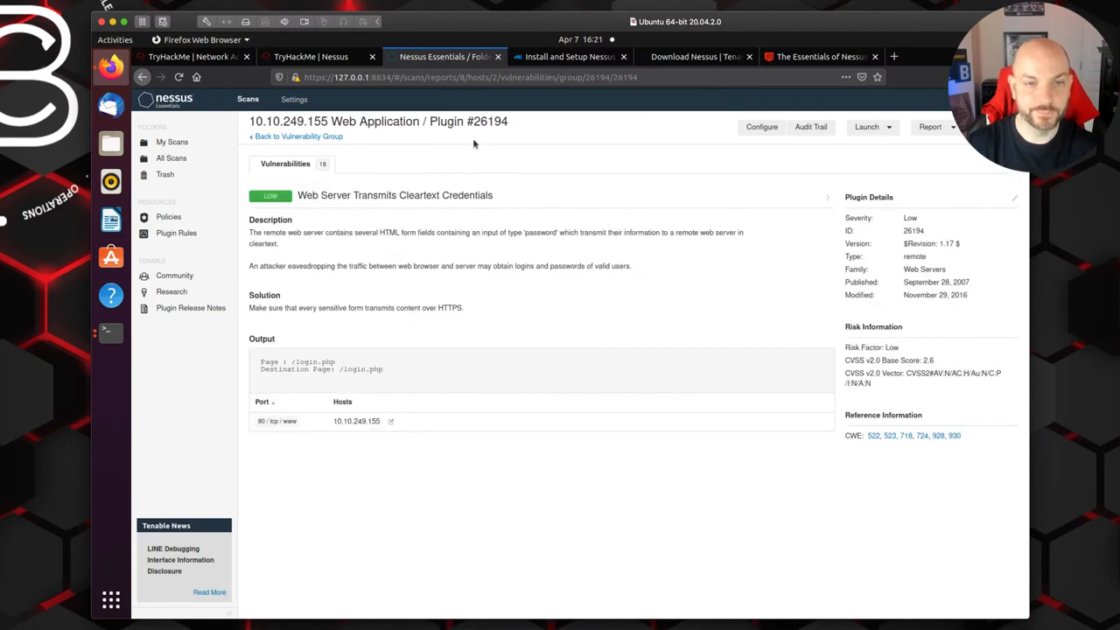
# Step: Return to TryHackMe and submit login.php as the authentication page that transmits credentials in cleartext
pyautogui.click(311, 56)
pyautogui.click(330, 435)
pyautogui.write('login')
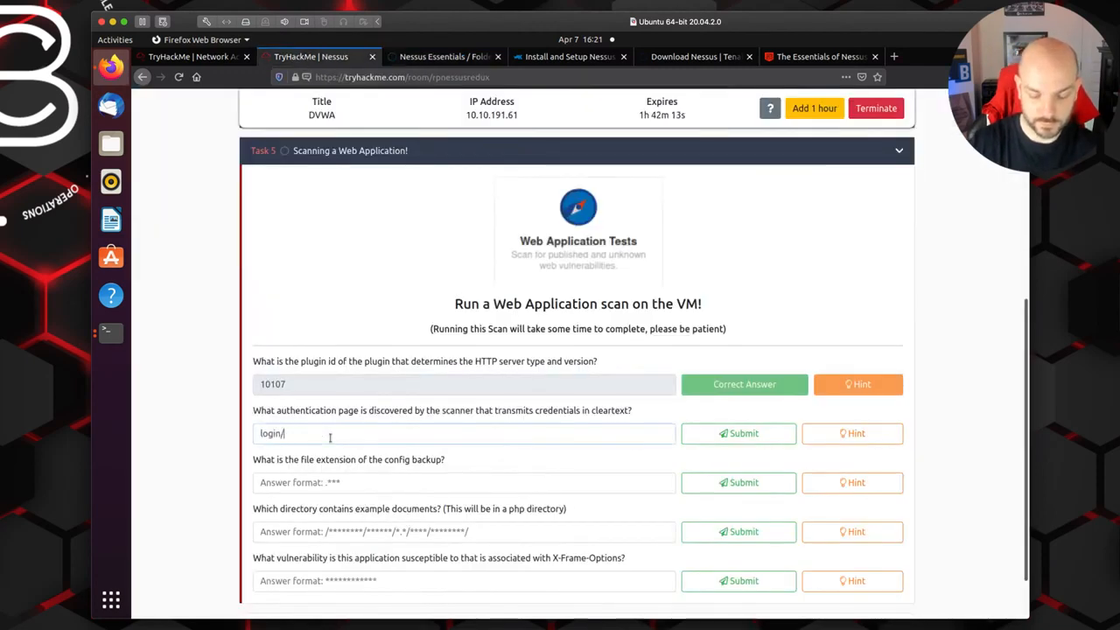
pyautogui.write('.php')
pyautogui.click(763, 442)
pyautogui.scroll(-1, 420, 495)
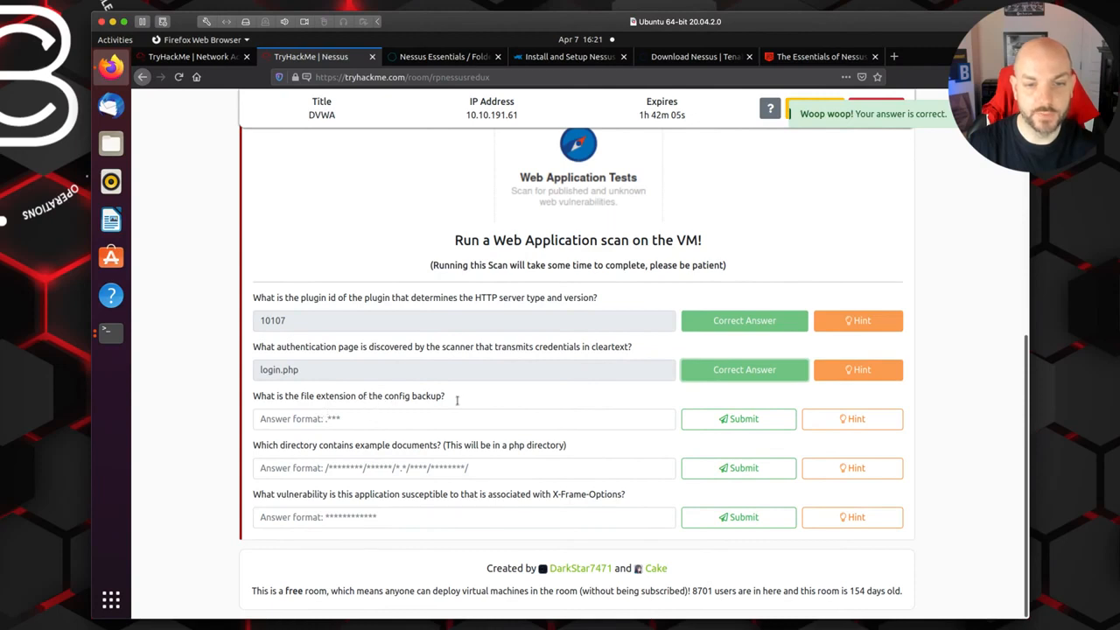
# Step: Switch to Nessus, go back to the host's full vulnerabilities list and open the Backup Files Disclosure finding
pyautogui.click(436, 60)
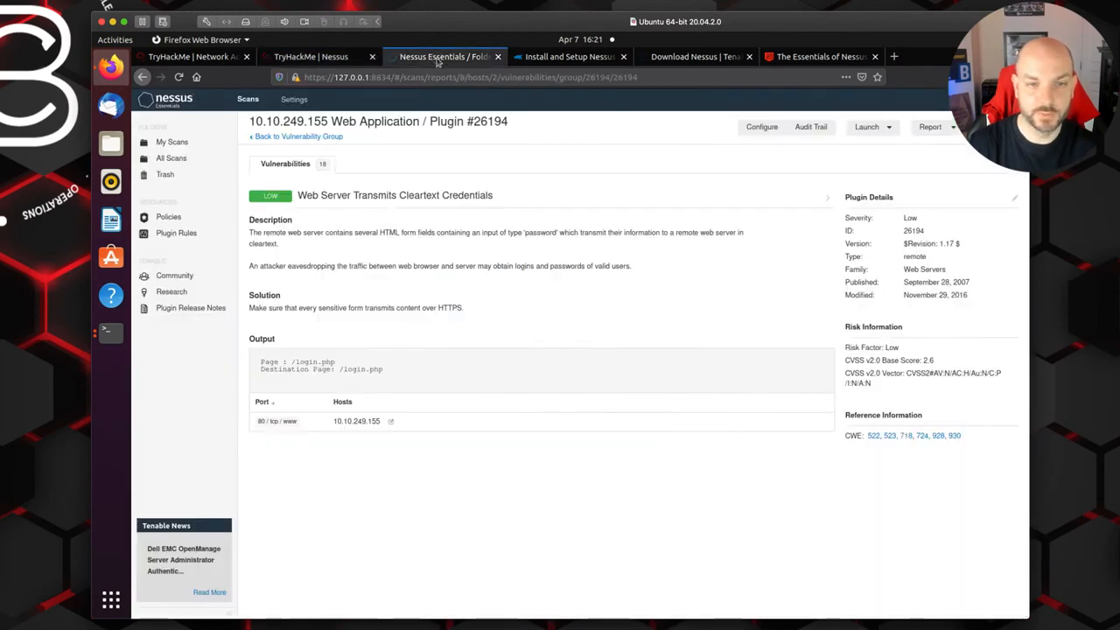
pyautogui.click(274, 137)
pyautogui.click(278, 138)
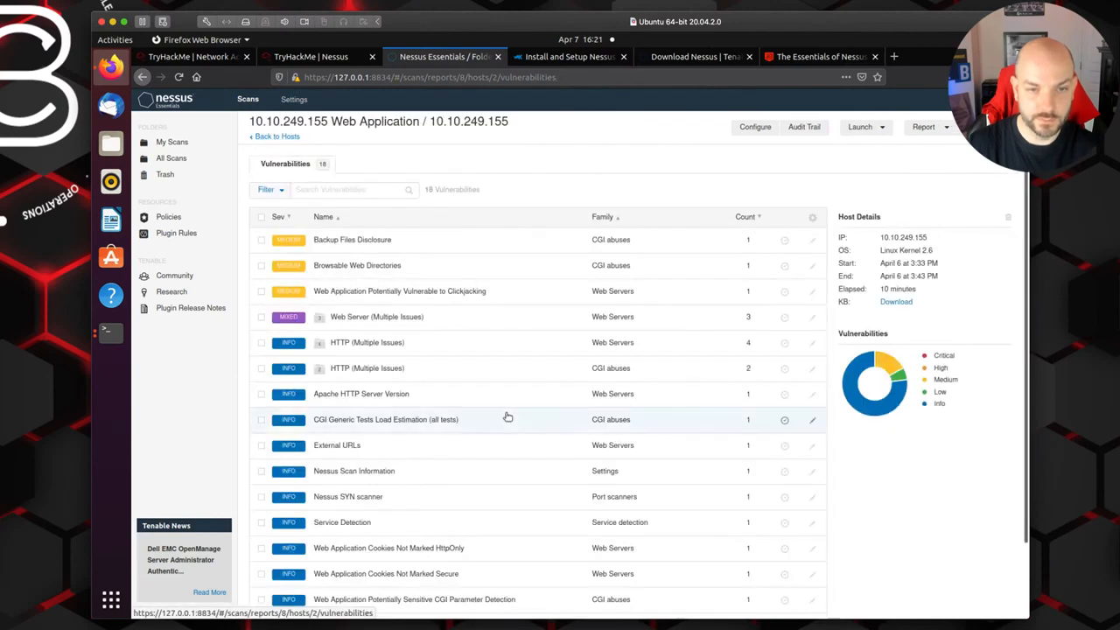
pyautogui.click(369, 239)
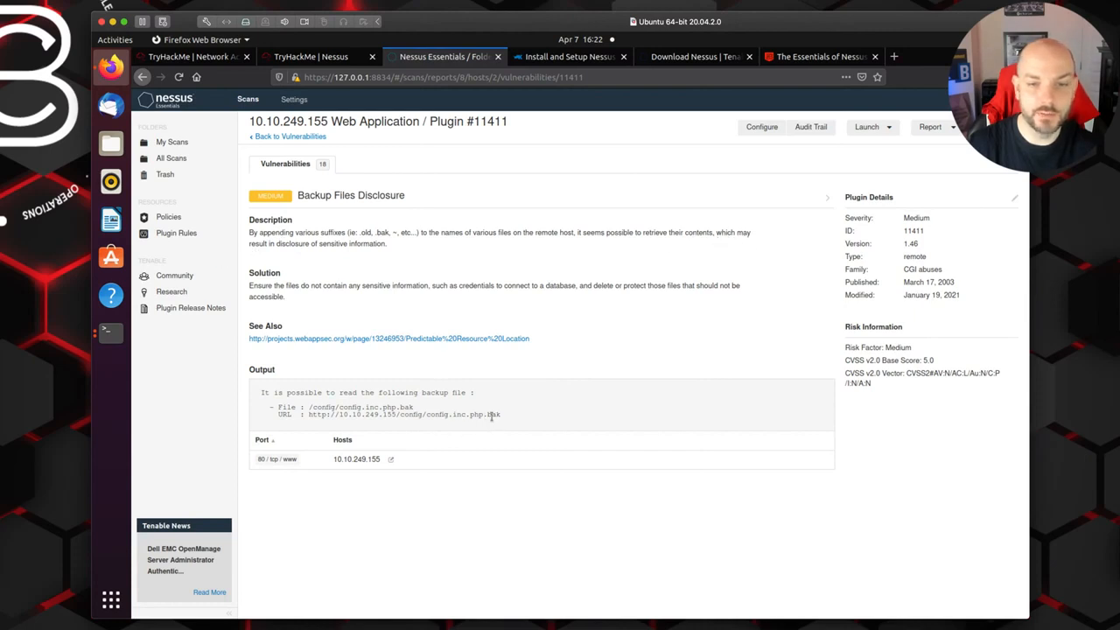
# Step: Return to TryHackMe and submit .bak as the file extension of the config backup
pyautogui.click(311, 56)
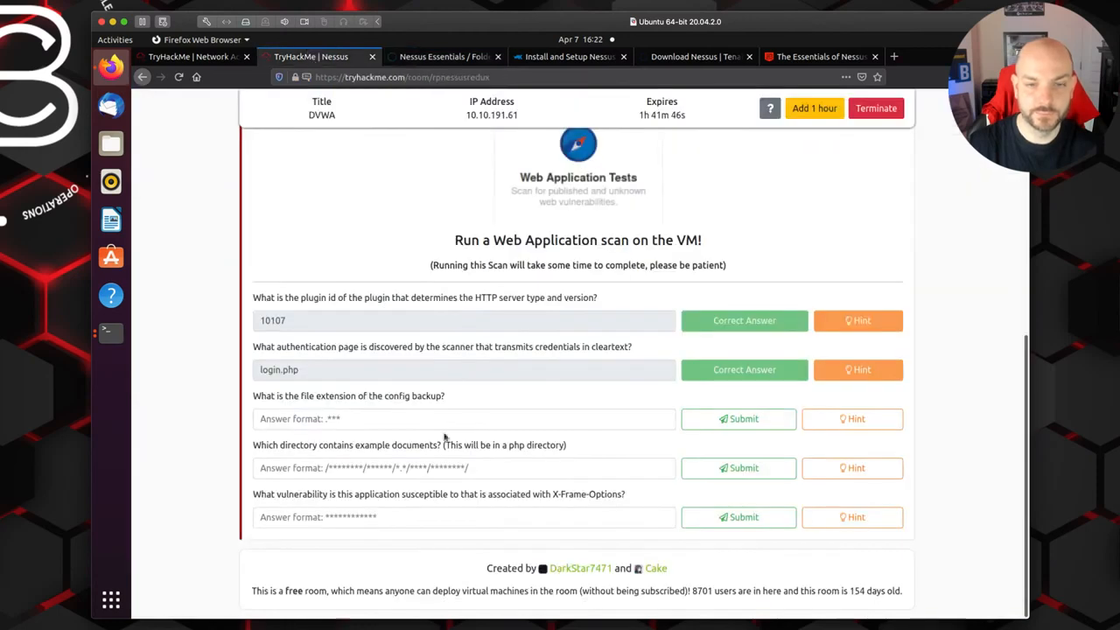
pyautogui.click(331, 419)
pyautogui.write('.bak')
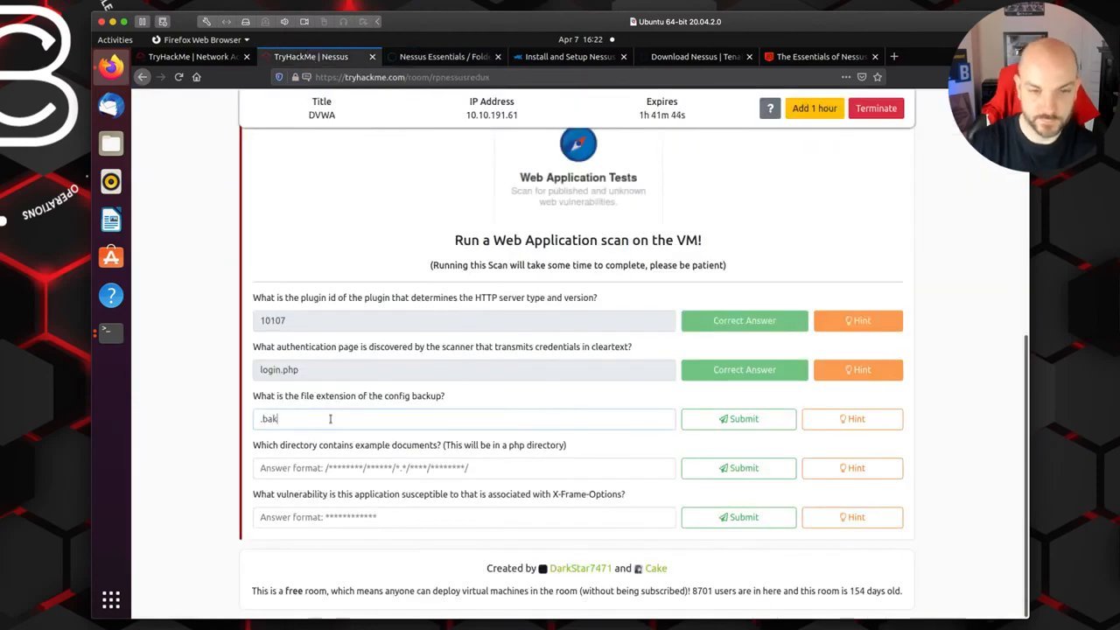
pyautogui.click(739, 419)
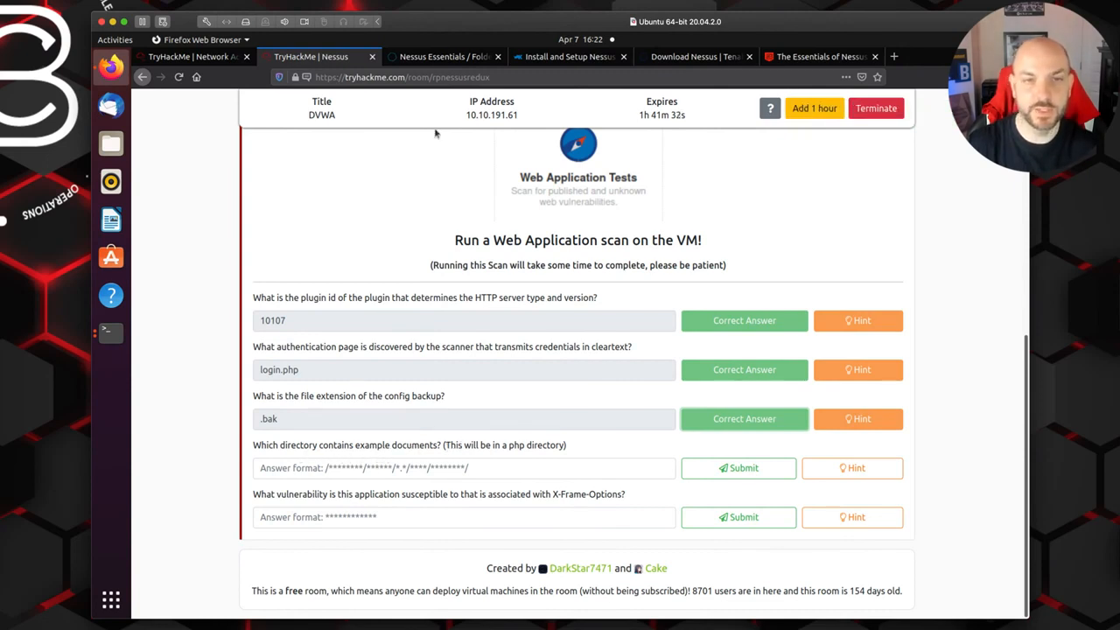
# Step: In Nessus, open the Browsable Web Directories finding and copy the path /external/phpids/0.6/docs/examples/ from its output
pyautogui.click(427, 58)
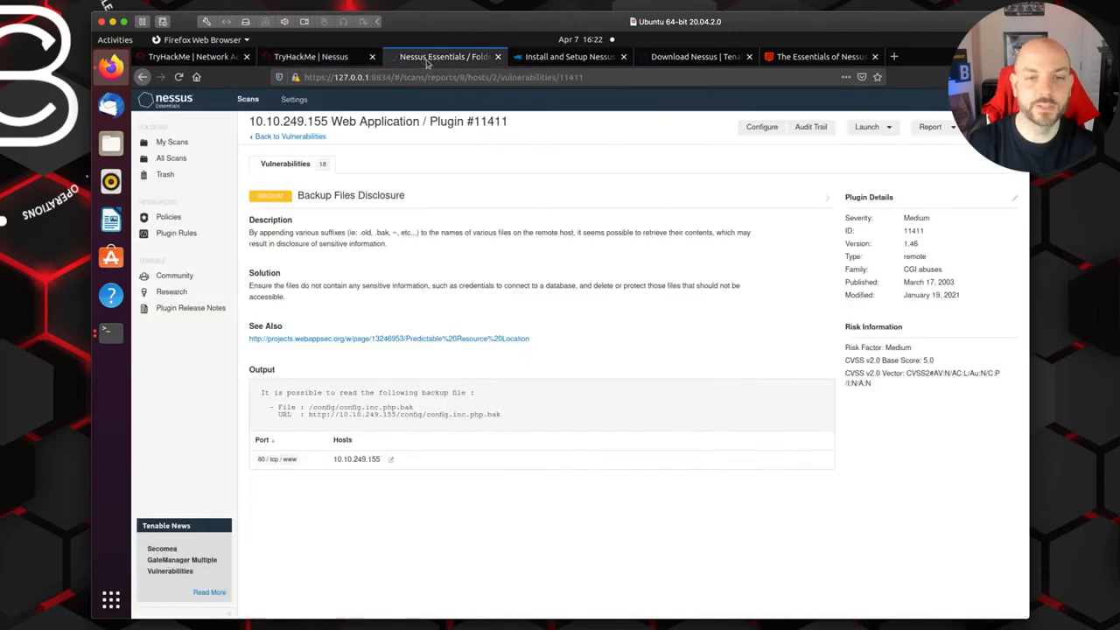
pyautogui.click(296, 139)
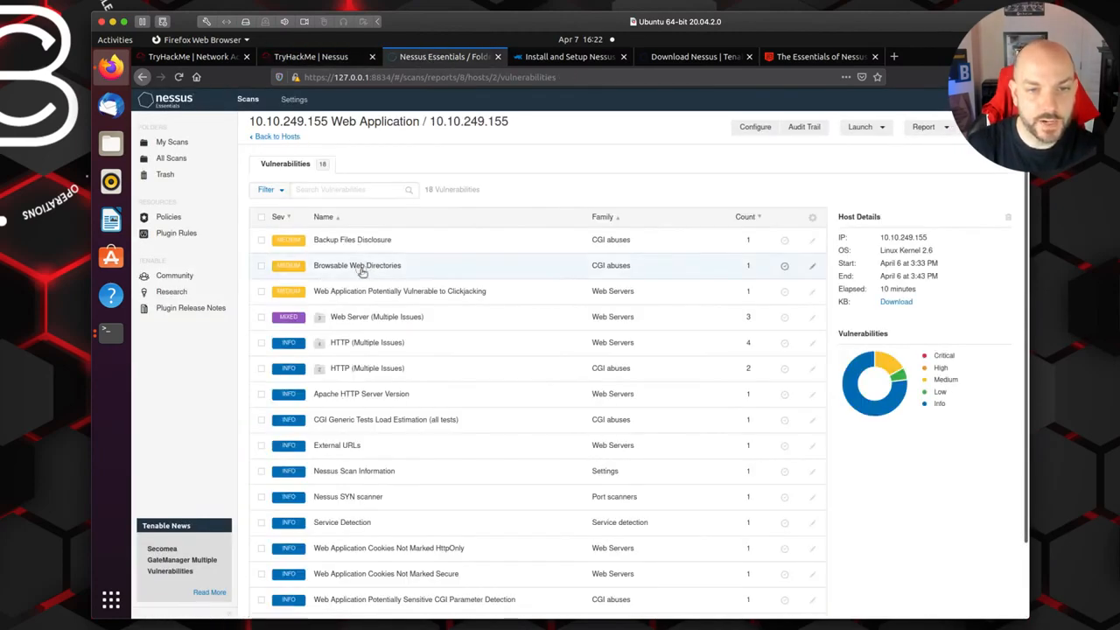
pyautogui.click(362, 273)
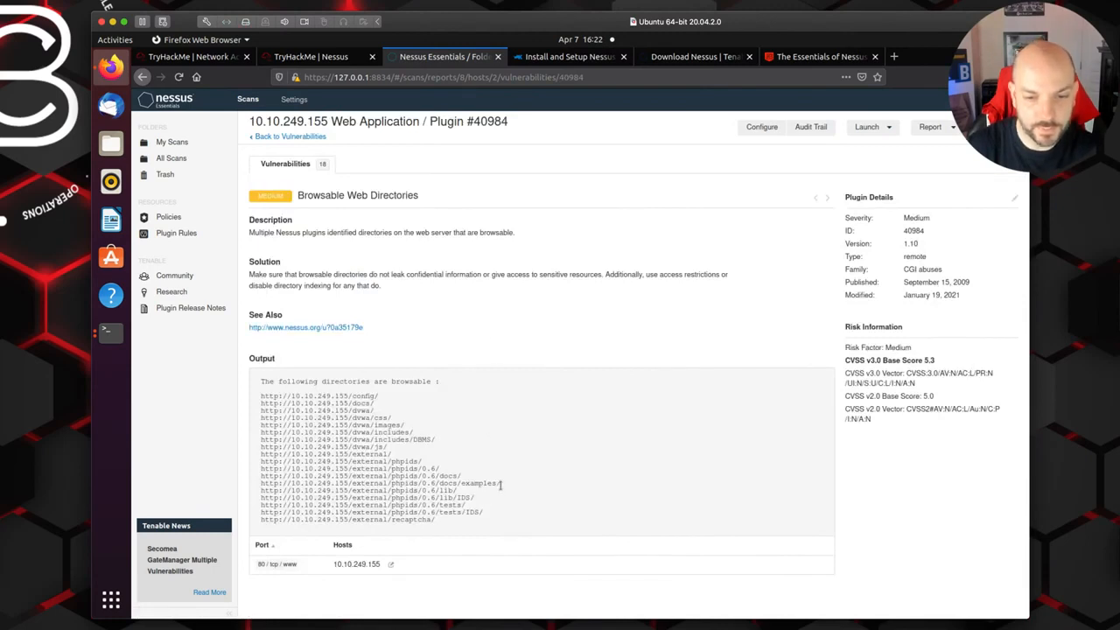
pyautogui.moveTo(499, 487); pyautogui.dragTo(353, 481)
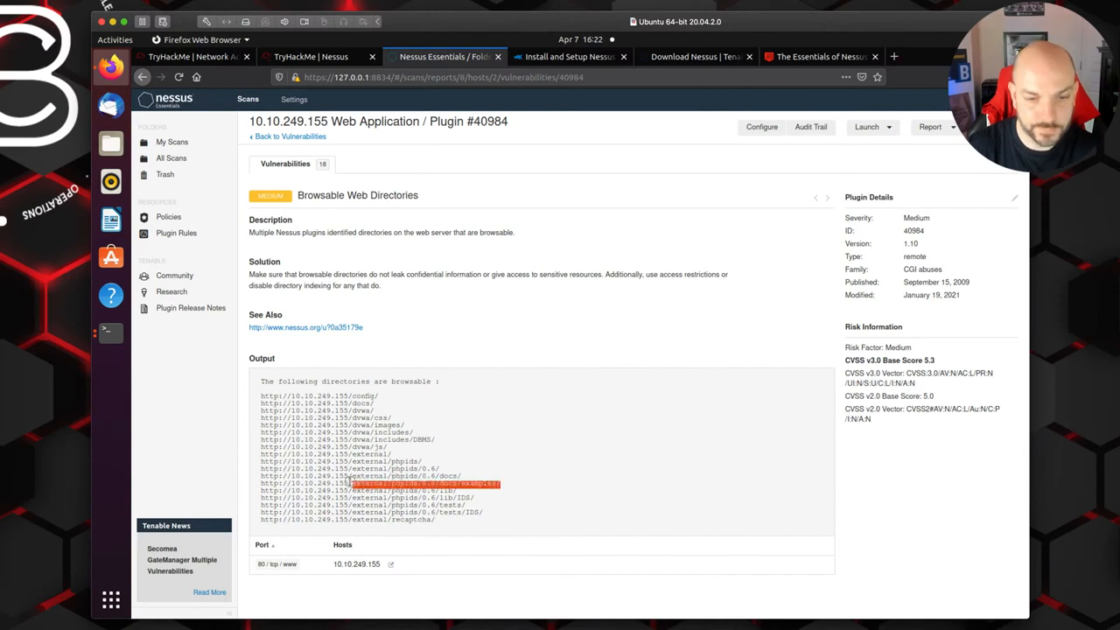
pyautogui.rightClick(355, 482)
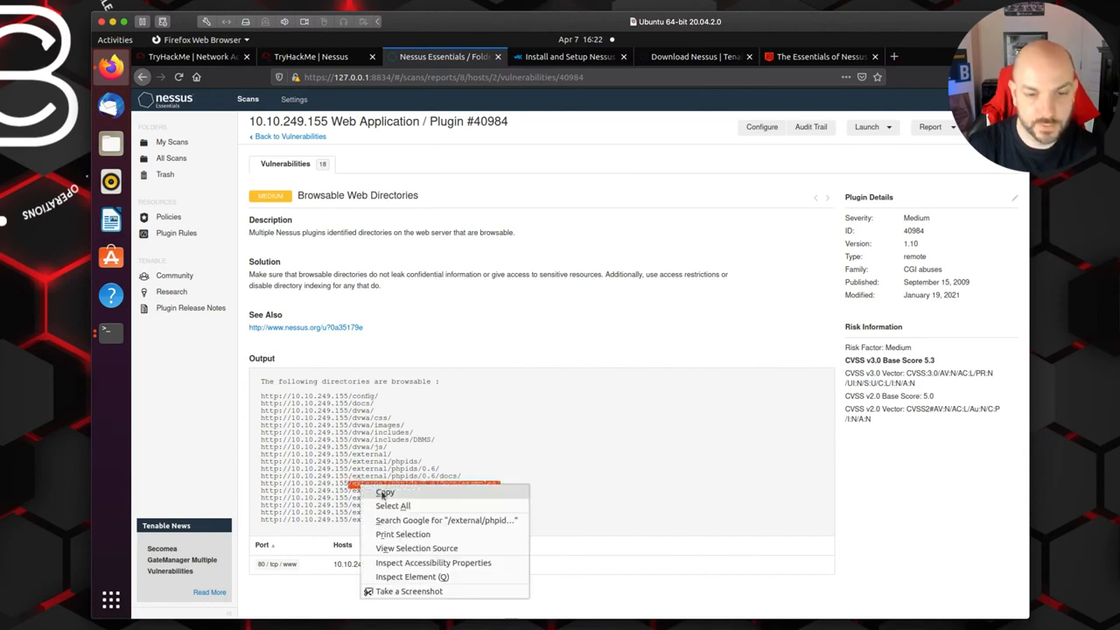
pyautogui.click(378, 495)
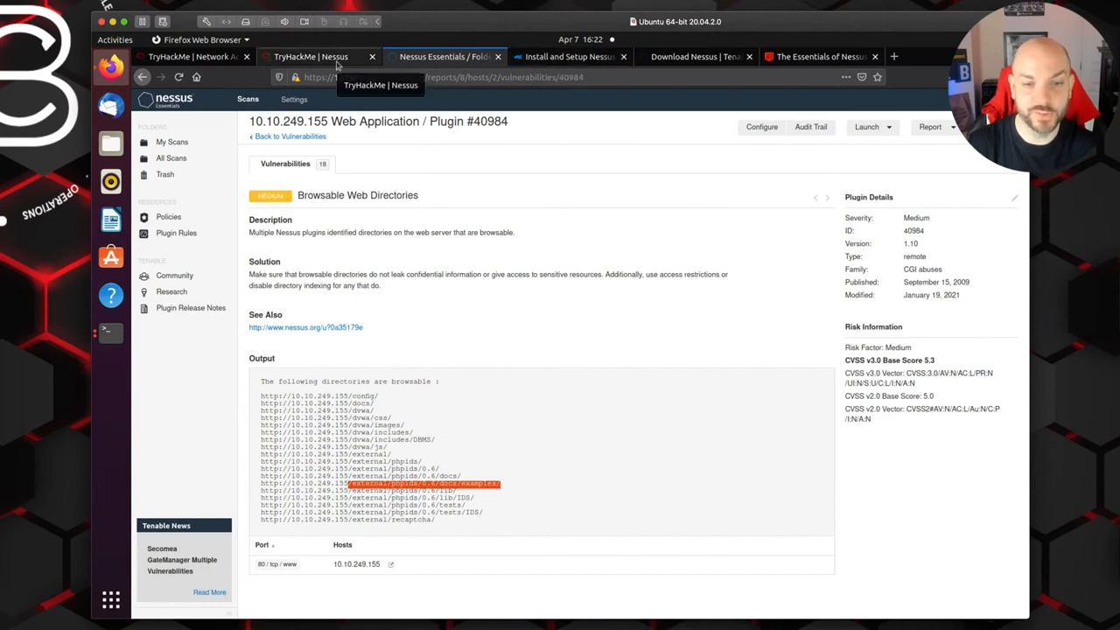
# Step: Return to TryHackMe and submit the copied path /external/phpids/0.6/docs/examples/ as the example documents directory
pyautogui.click(337, 63)
pyautogui.click(342, 470)
pyautogui.hotkey('ctrl', 'v')
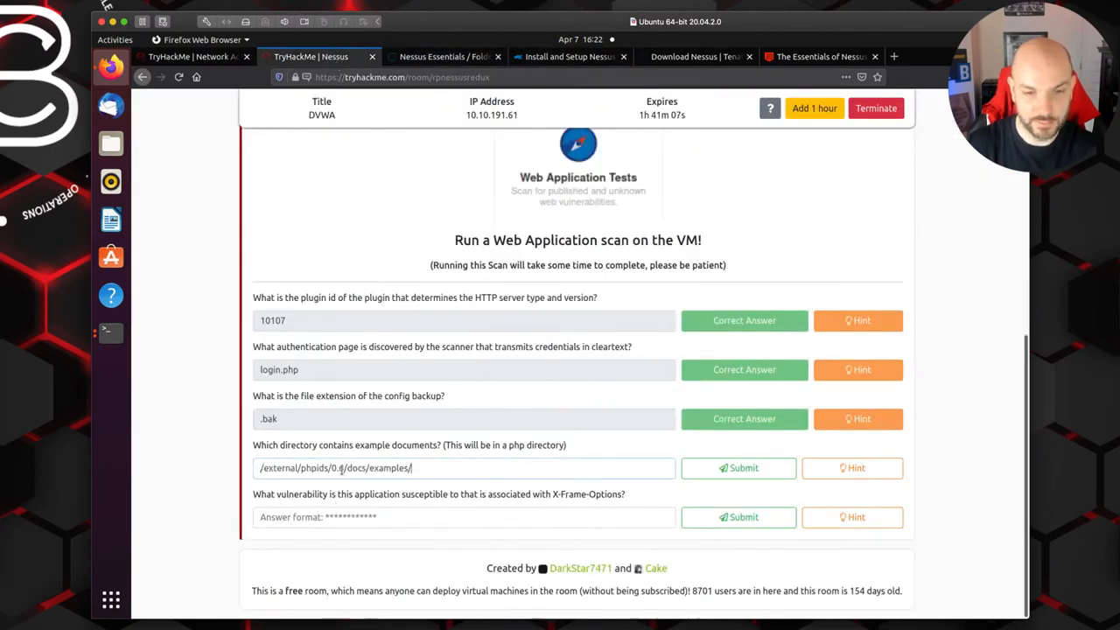
pyautogui.click(776, 469)
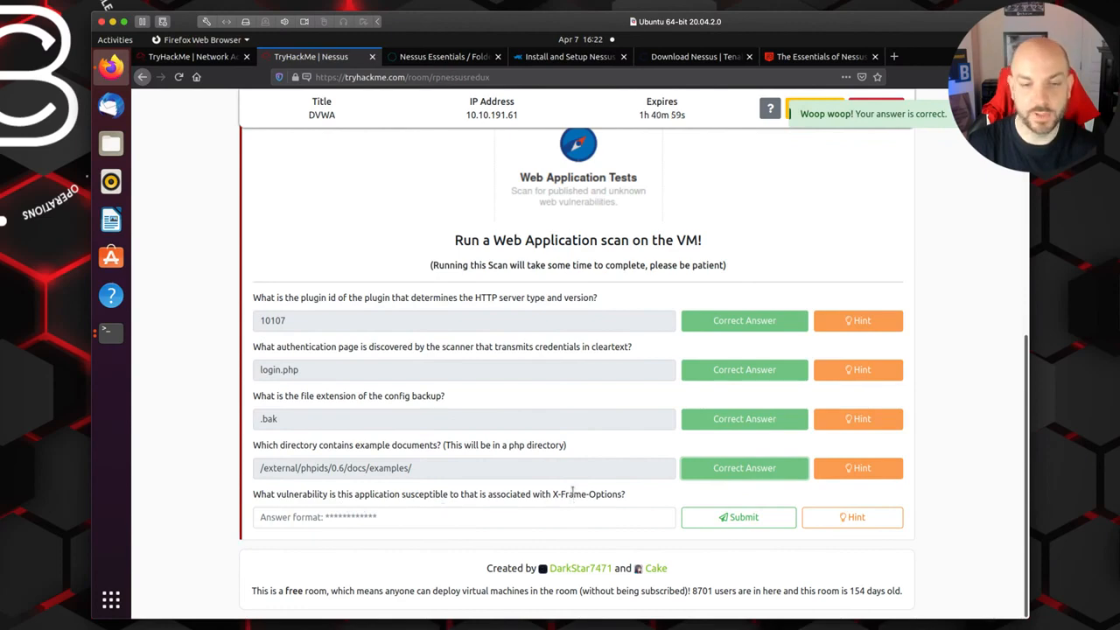
# Step: Switch to Nessus and examine the Web Application Potentially Vulnerable to Clickjacking finding for its X-Frame-Options details
pyautogui.click(442, 56)
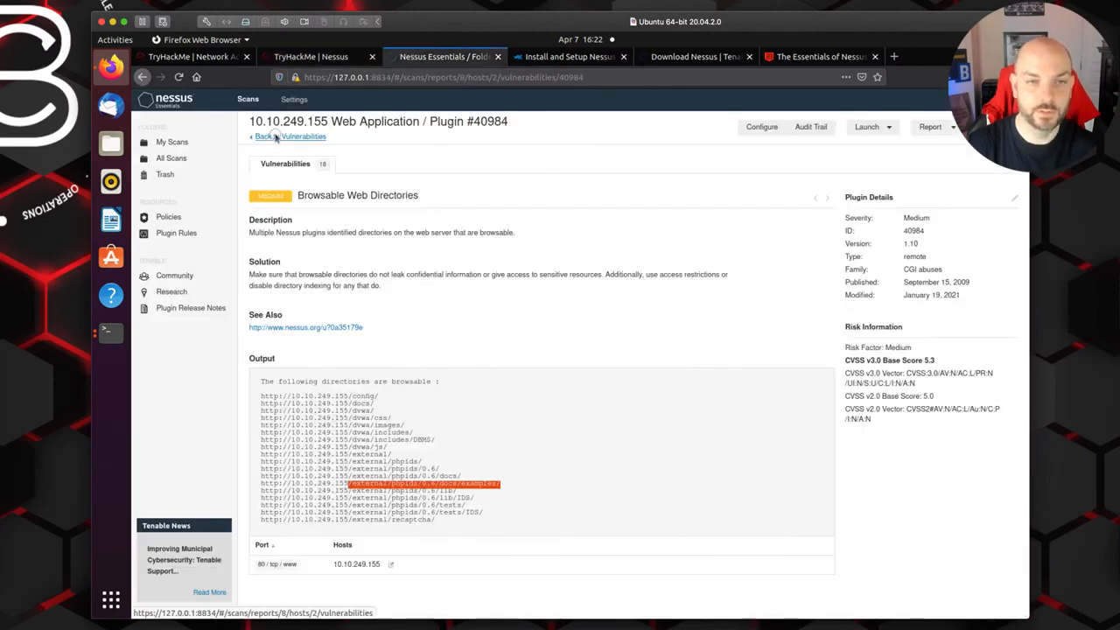
pyautogui.click(275, 137)
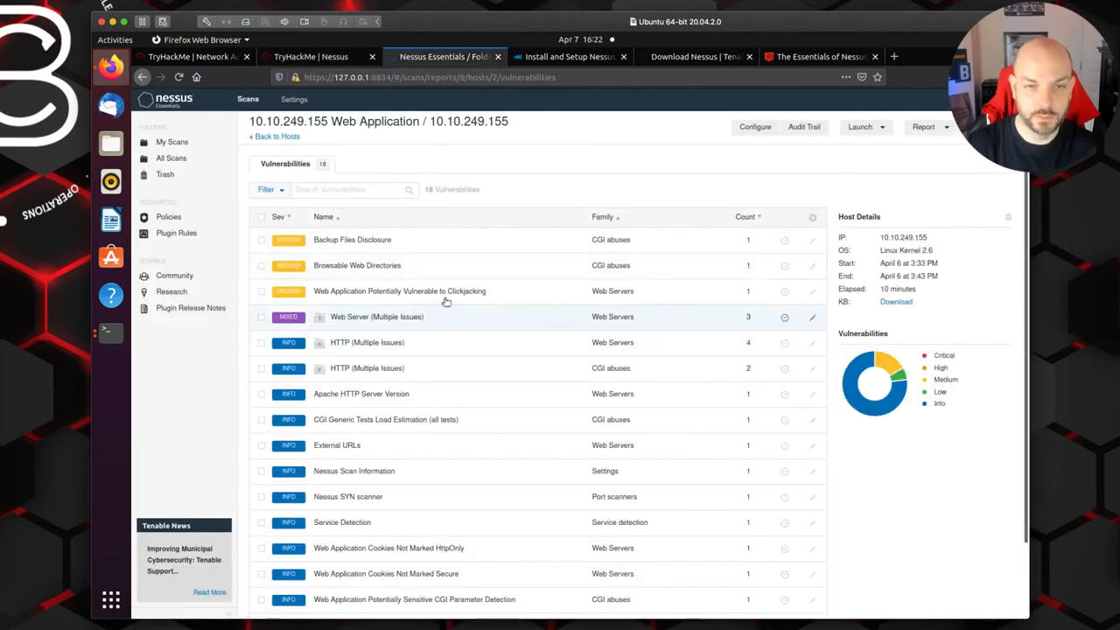
pyautogui.click(432, 292)
pyautogui.scroll(-1, 658, 448)
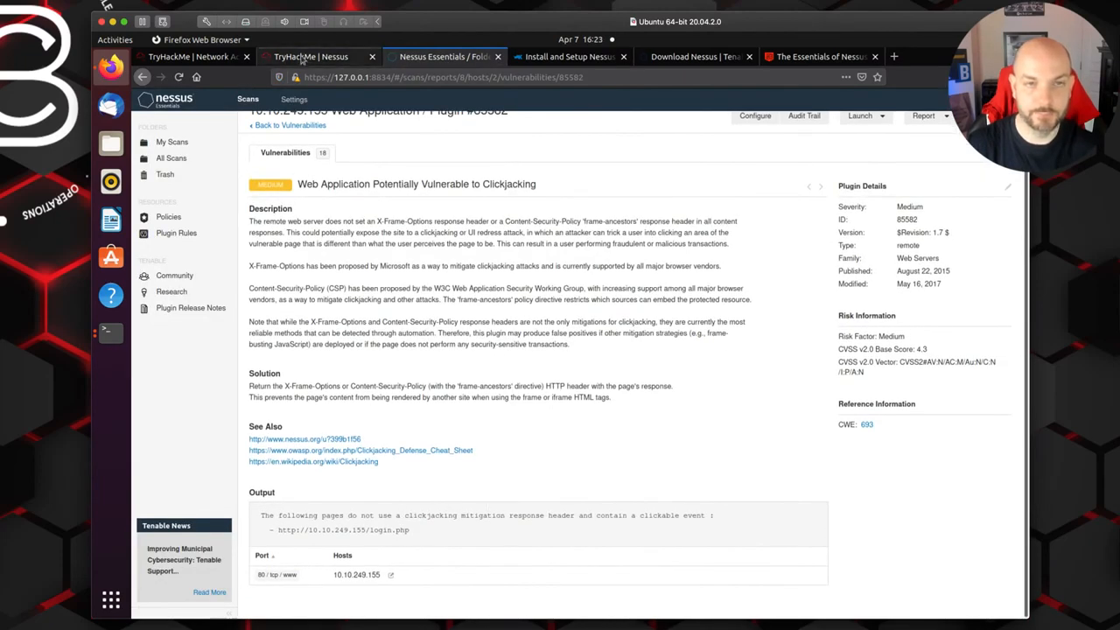
# Step: Return to TryHackMe and submit clickjacking as the vulnerability associated with X-Frame-Options
pyautogui.click(300, 58)
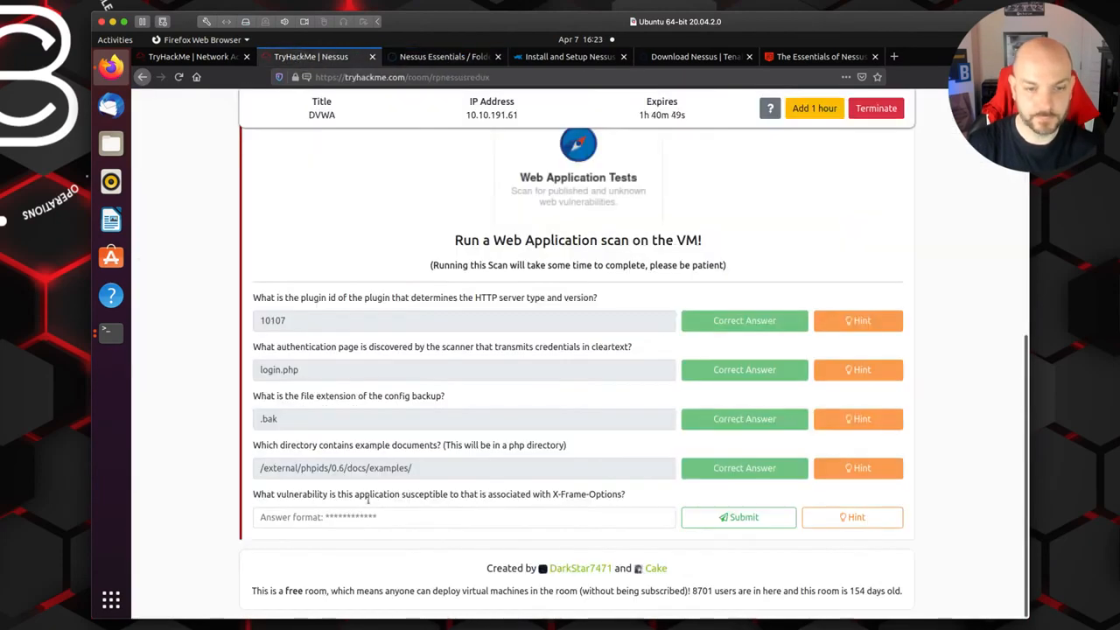
pyautogui.click(360, 521)
pyautogui.write('clickjacking')
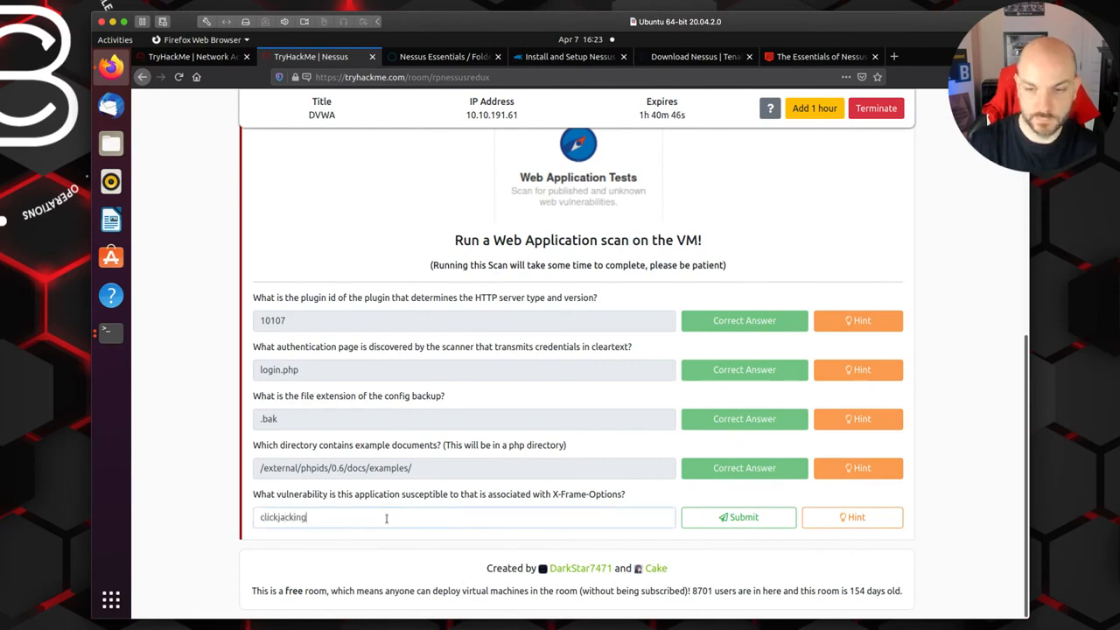
pyautogui.click(735, 517)
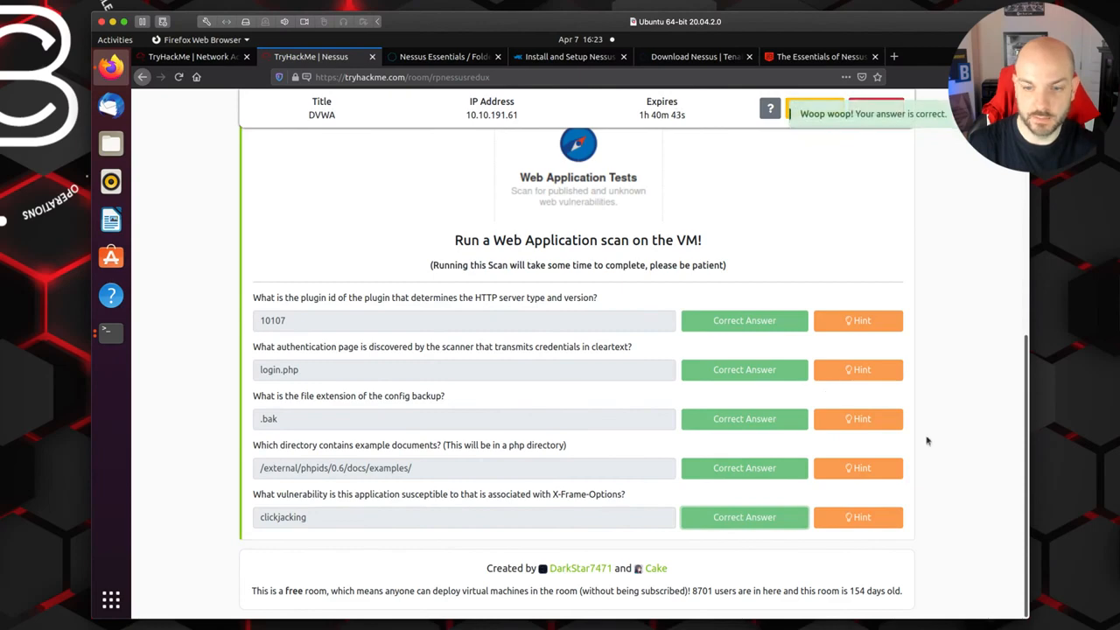
# Step: Expand Task 4, mark its launch-the-scan question as completed, and dismiss the room completion message
pyautogui.scroll(10, 990, 514)
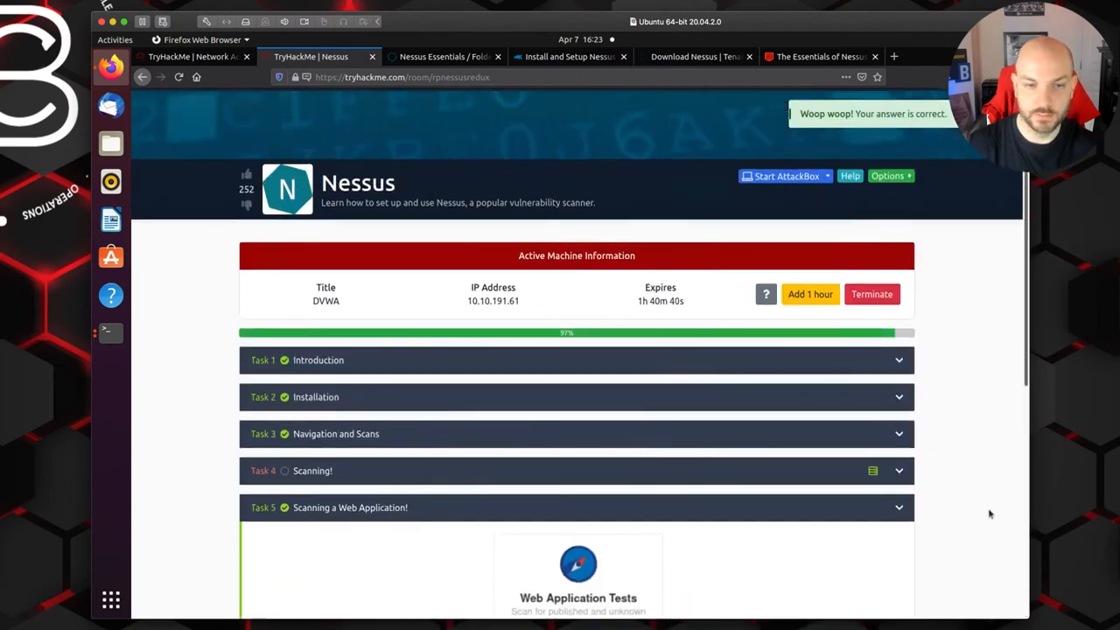
pyautogui.click(674, 473)
pyautogui.scroll(-5, 775, 523)
pyautogui.scroll(-15, 775, 524)
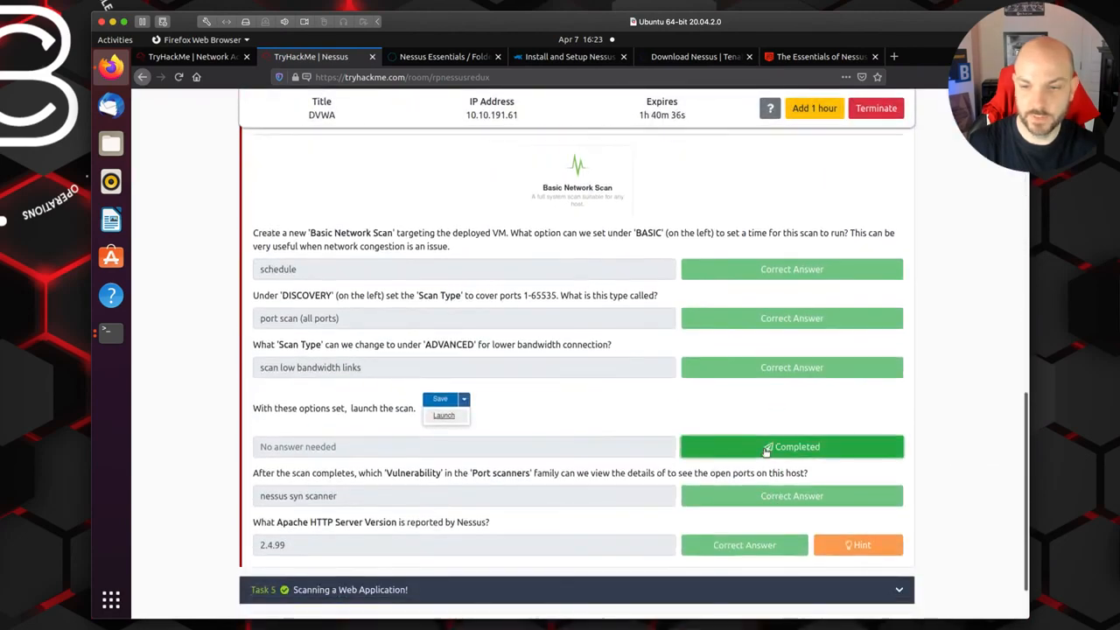
pyautogui.click(766, 448)
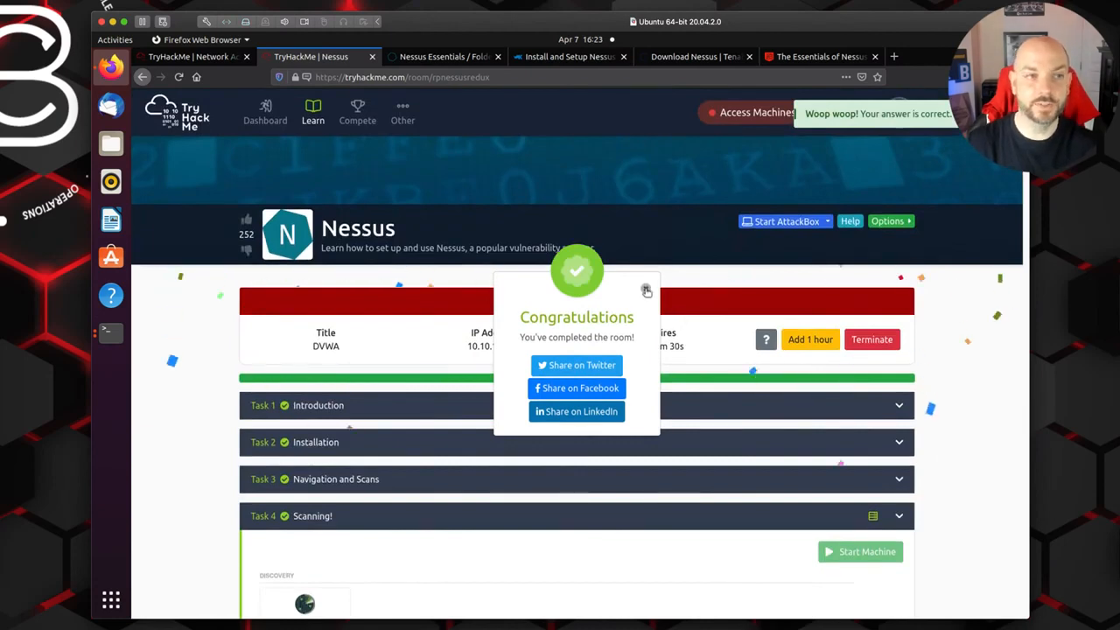
pyautogui.click(646, 291)
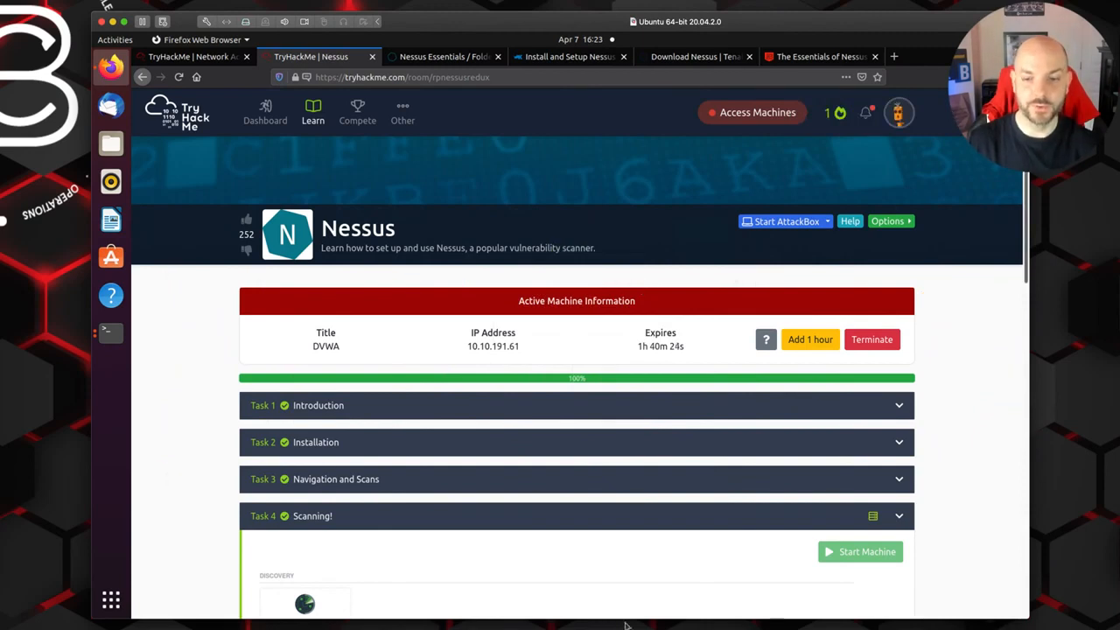
pyautogui.click(392, 629)
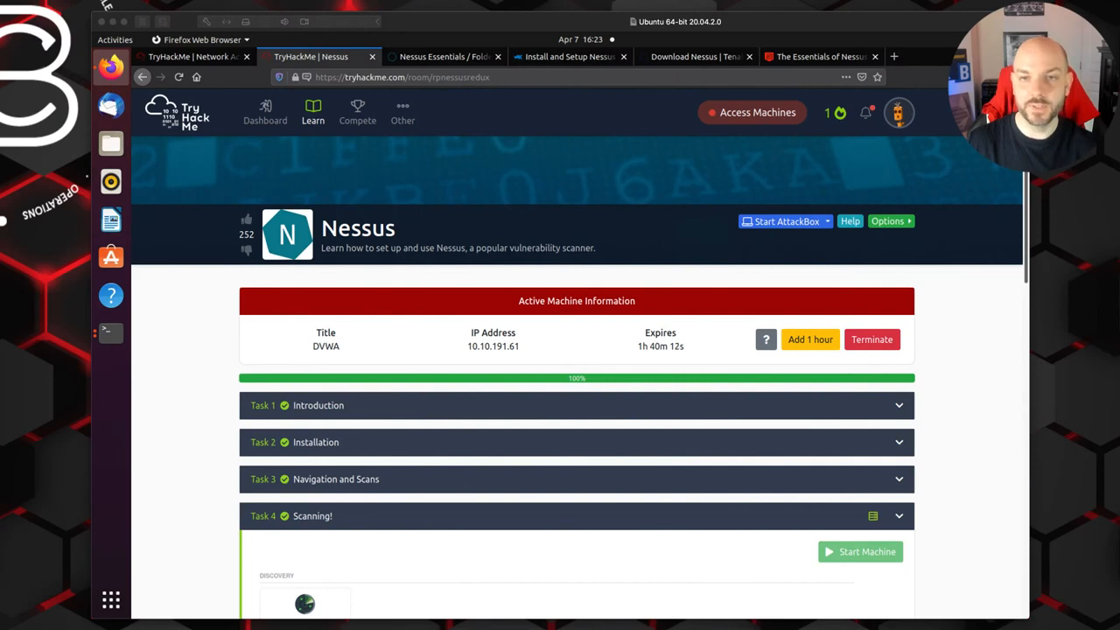
# Step: Switch to The Essentials of Nessus Essentials blog article and review its sections on scan profiles, credentials, scan results and vulnerability details
pyautogui.click(981, 389)
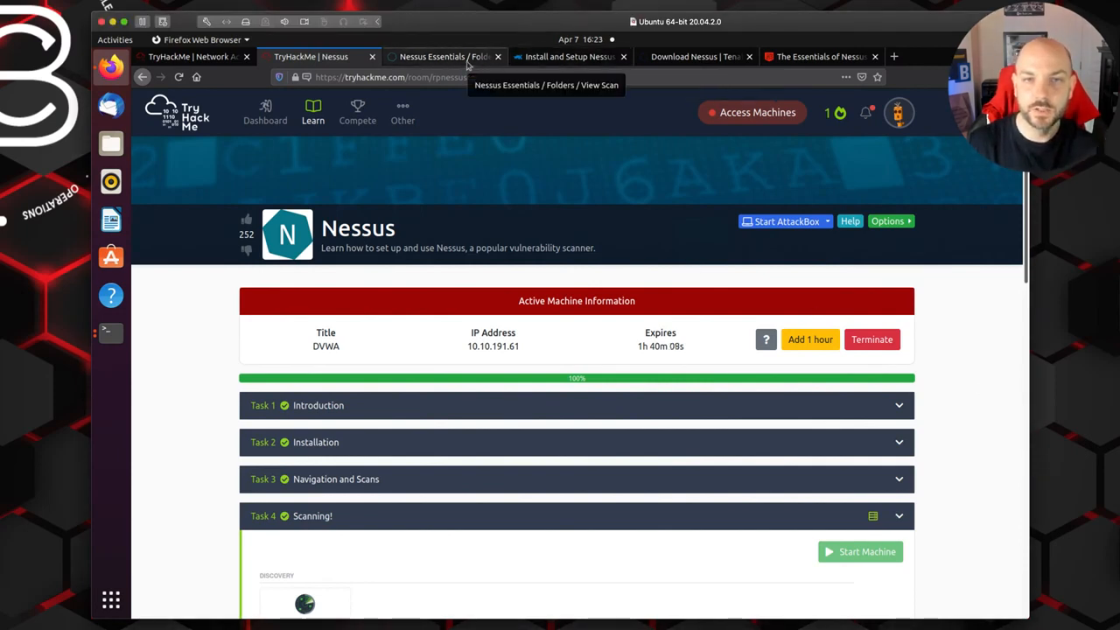
pyautogui.click(806, 58)
pyautogui.scroll(4, 619, 276)
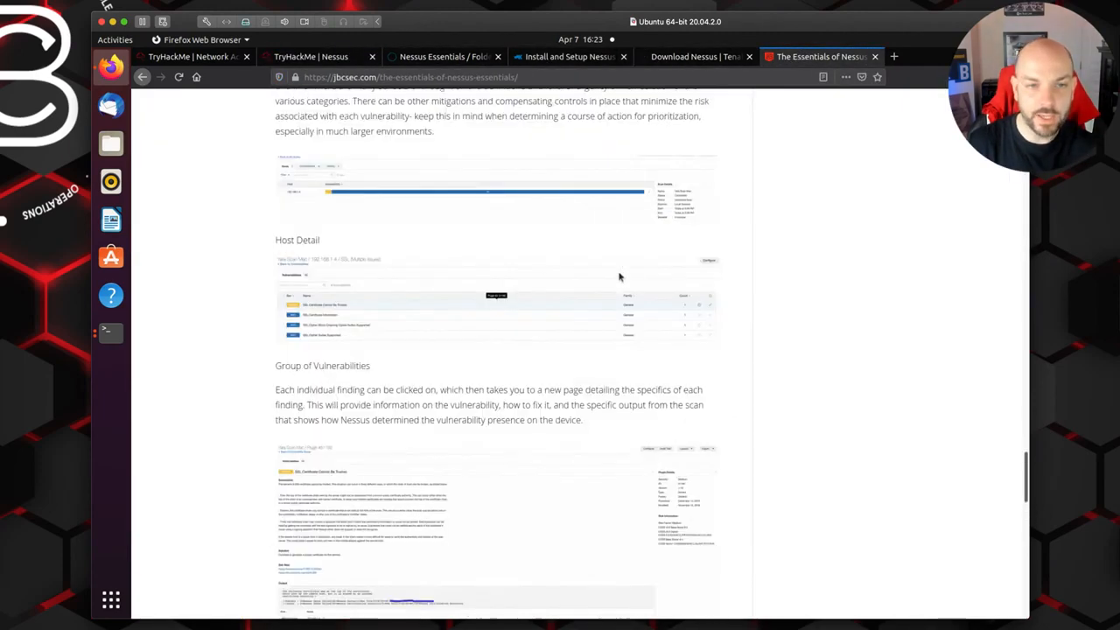
pyautogui.scroll(15, 619, 277)
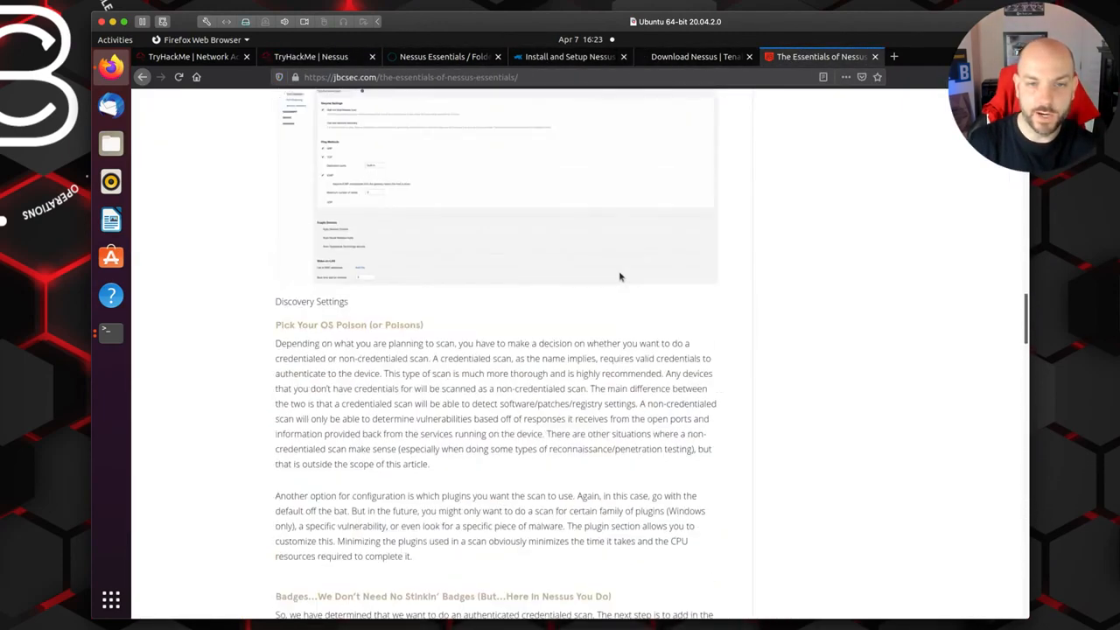
pyautogui.scroll(8, 619, 277)
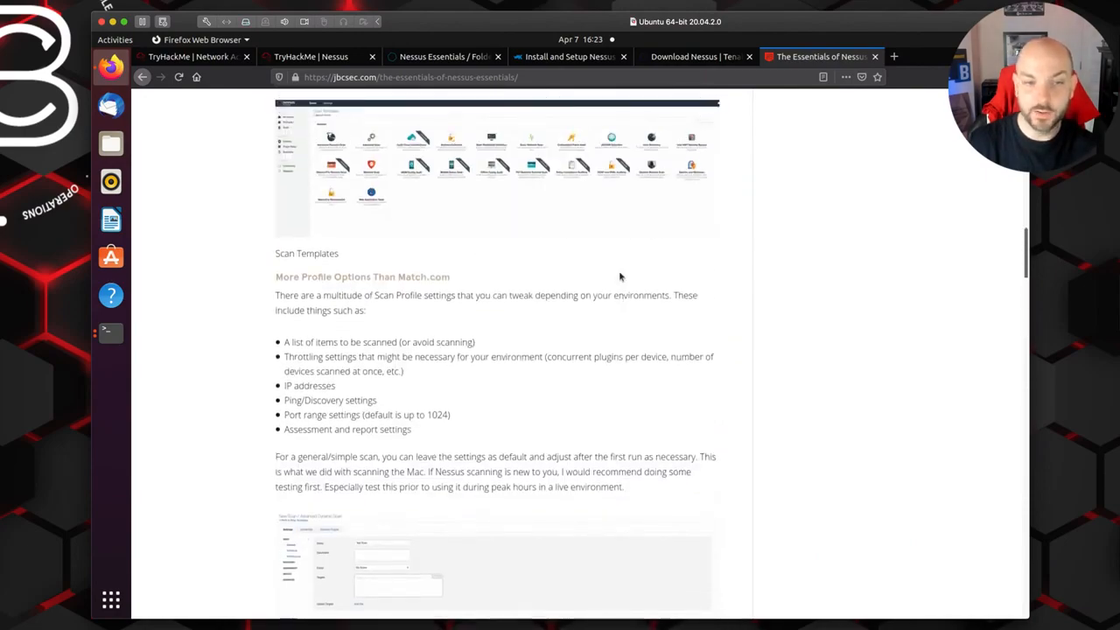
pyautogui.scroll(15, 618, 275)
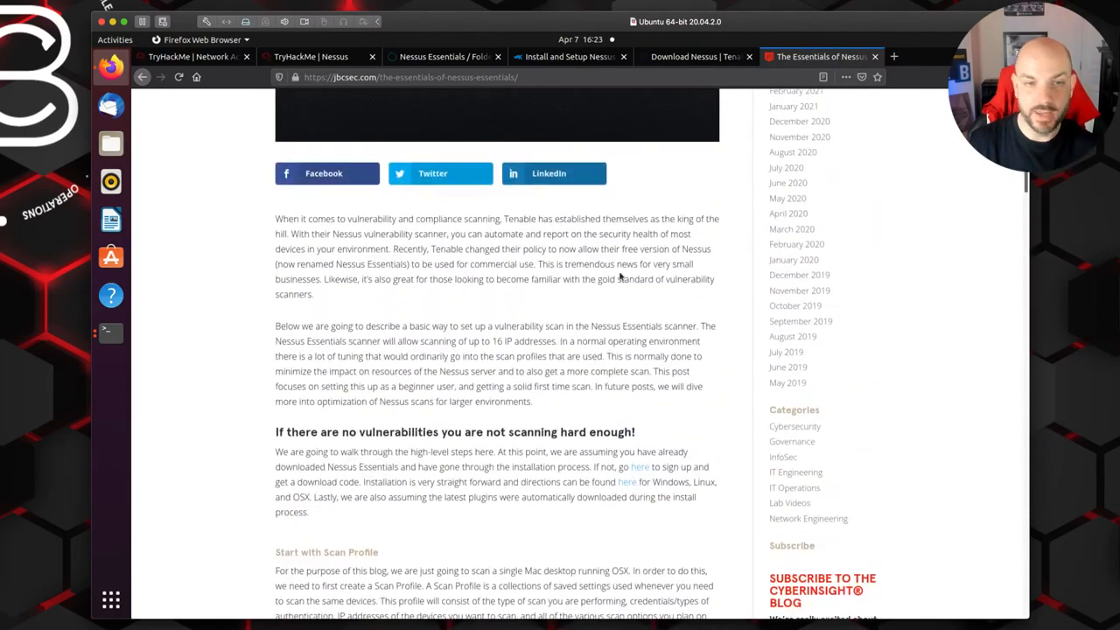
pyautogui.scroll(-15, 619, 274)
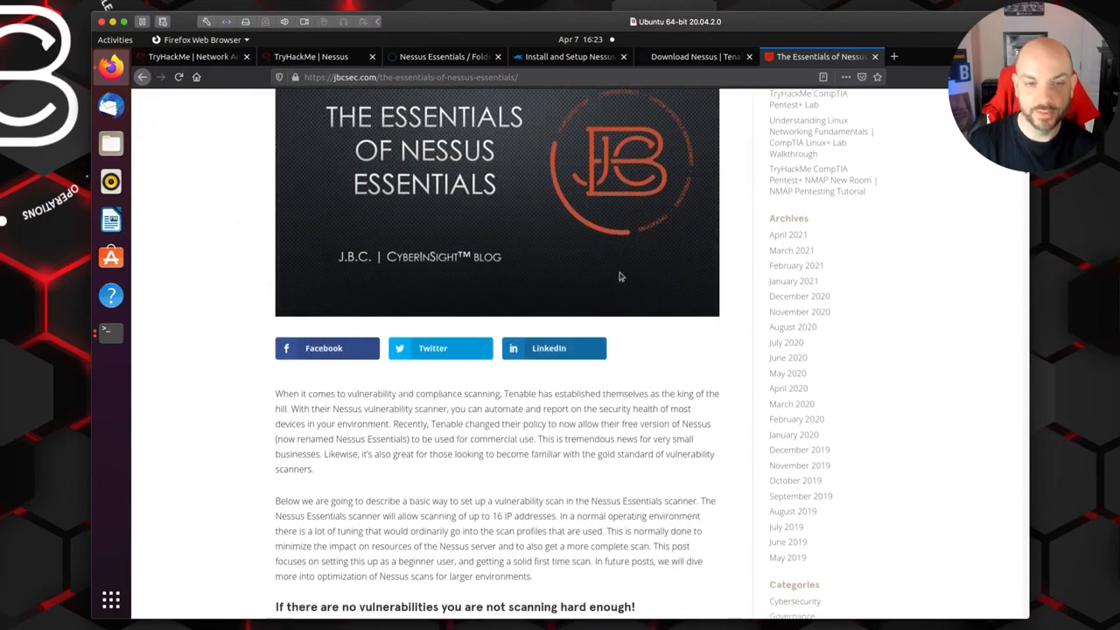
pyautogui.scroll(-10, 619, 275)
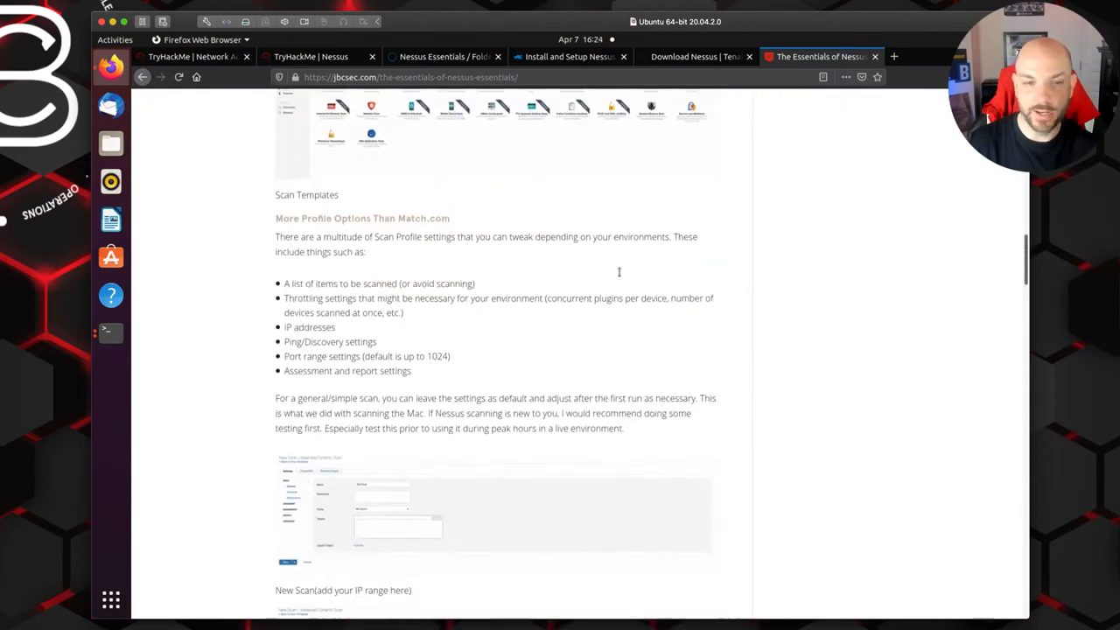
pyautogui.scroll(-12, 619, 277)
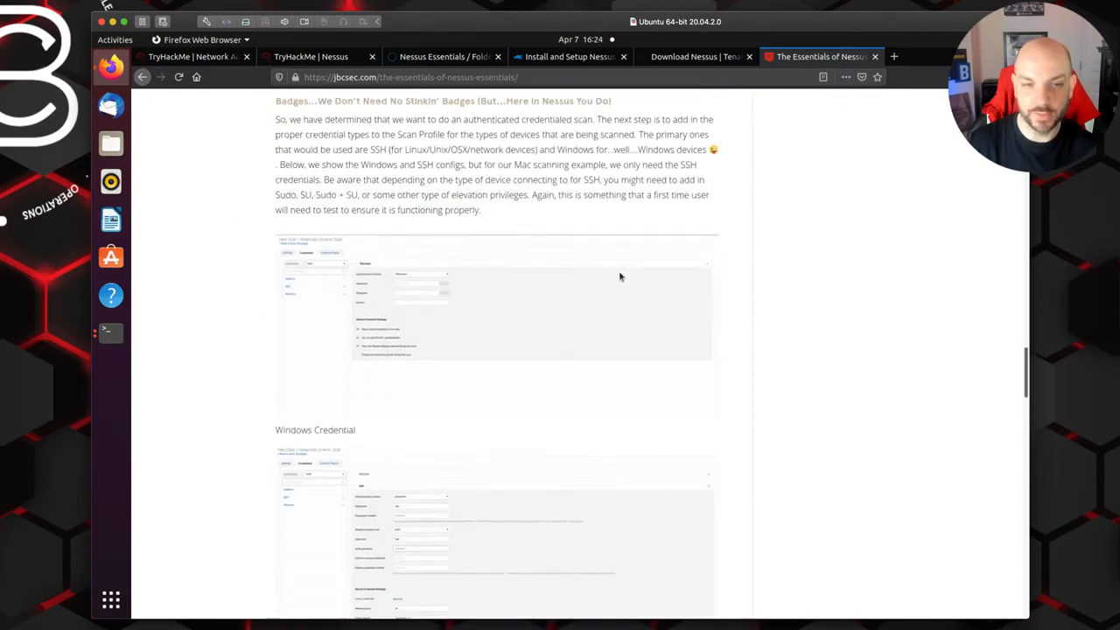
pyautogui.scroll(-10, 619, 276)
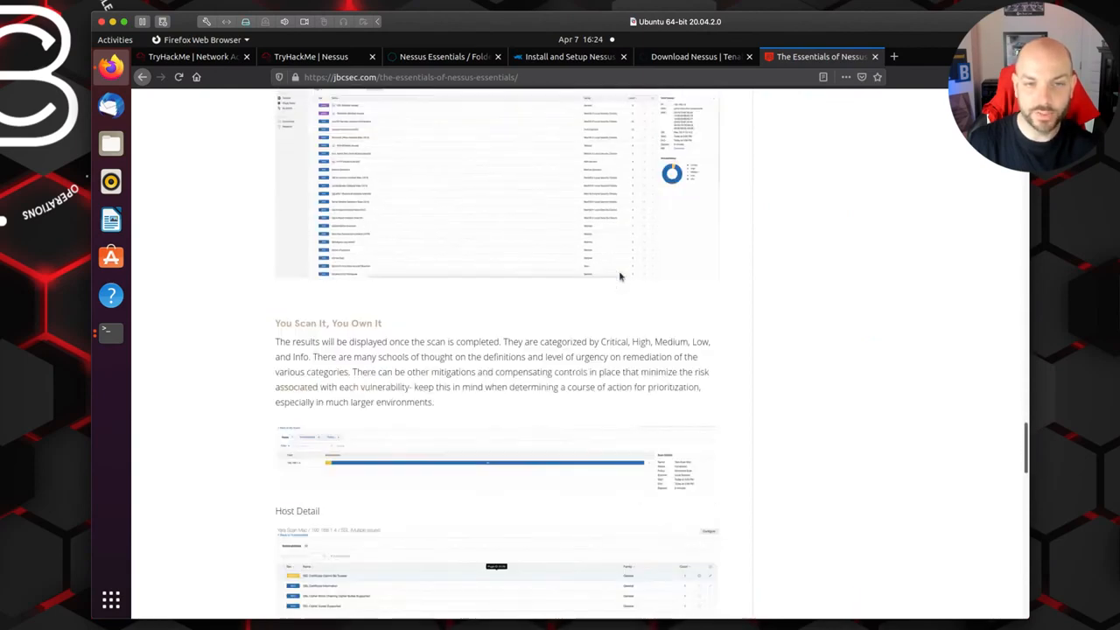
pyautogui.scroll(-9, 619, 272)
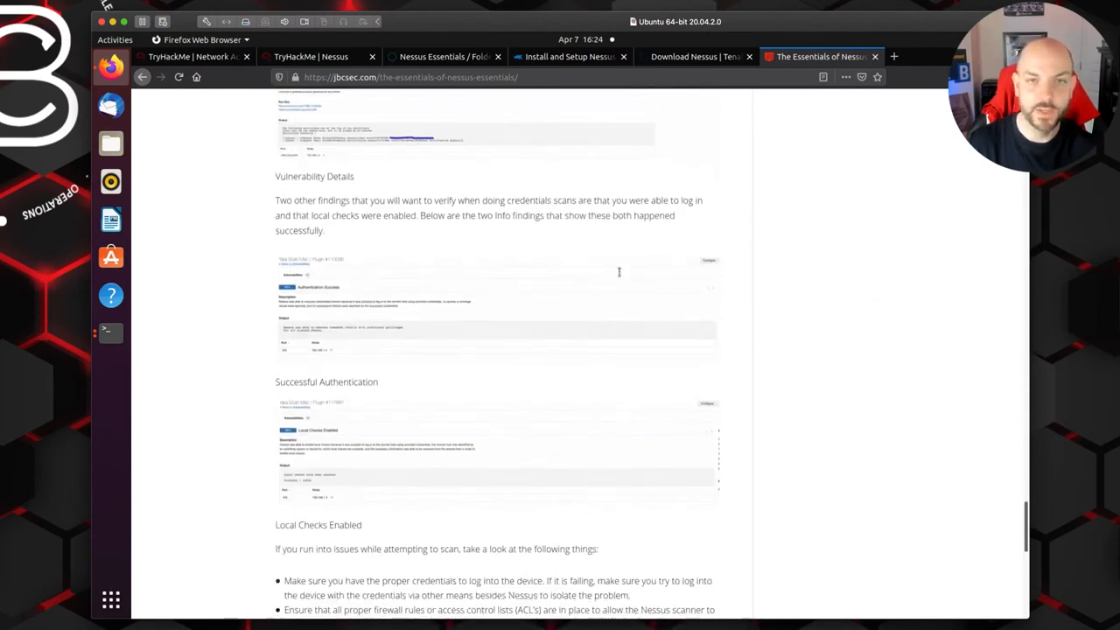